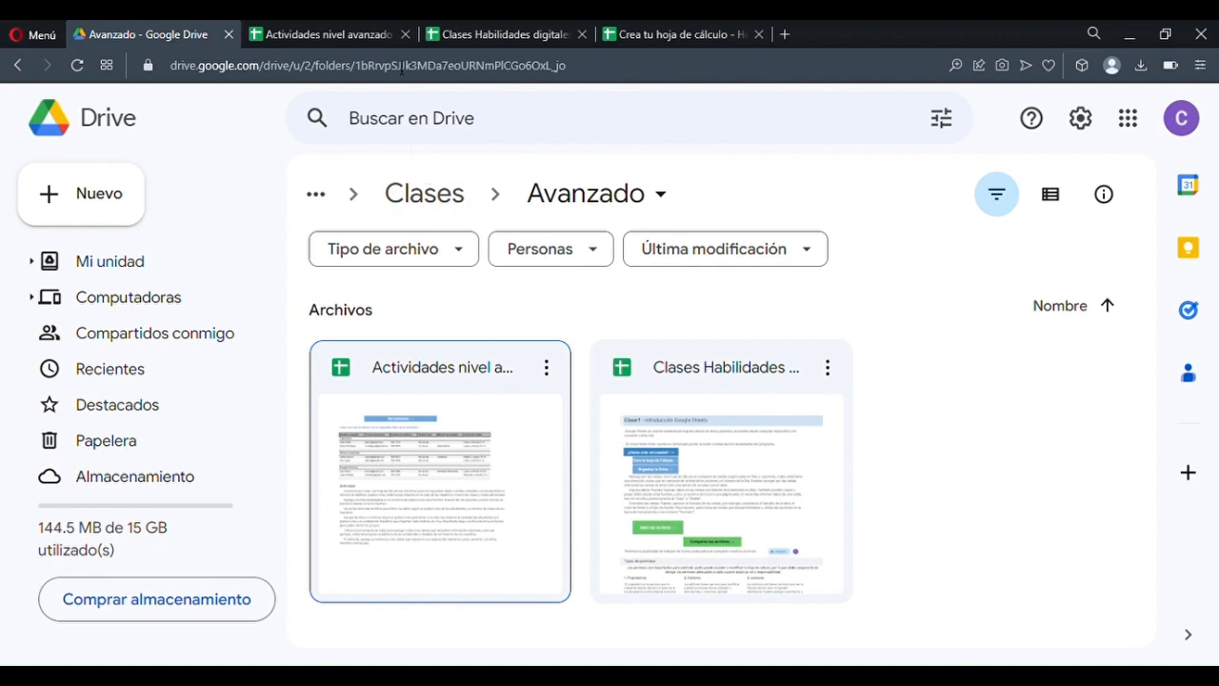
- Look over the activities, classes and "Crea tu hoja de cálculo" spreadsheets, including the full range of sheets in "Crea tu hoja de cálculo"
left_click(365, 31)
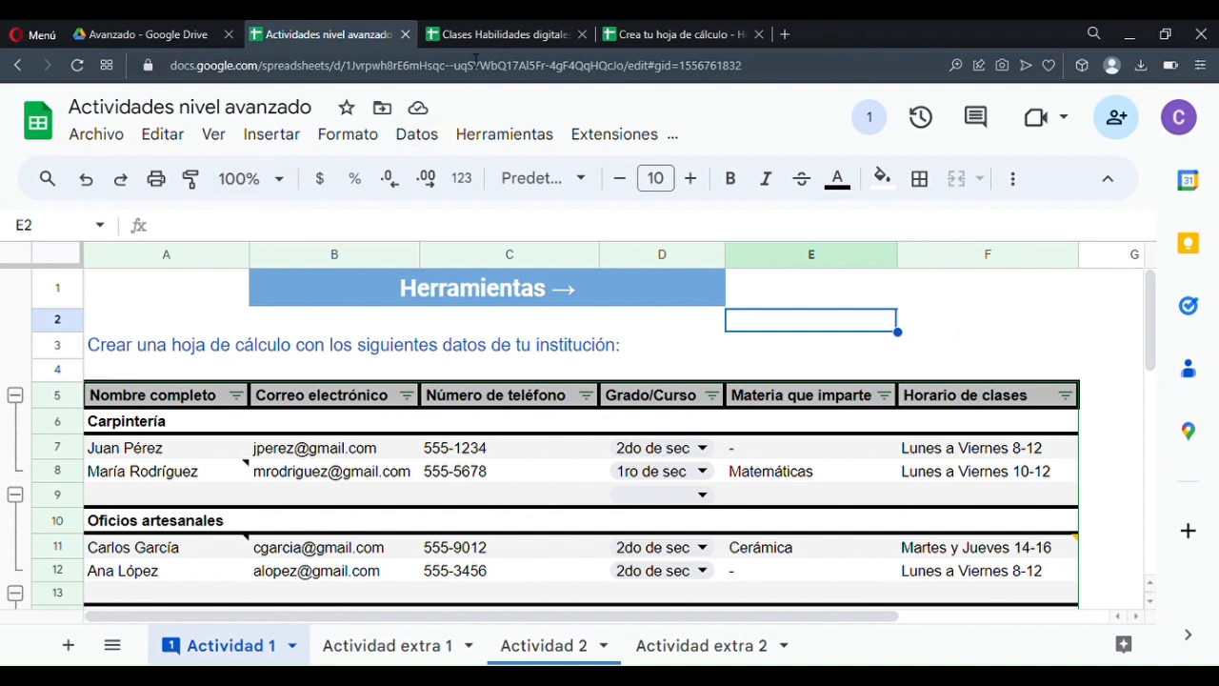
left_click(477, 43)
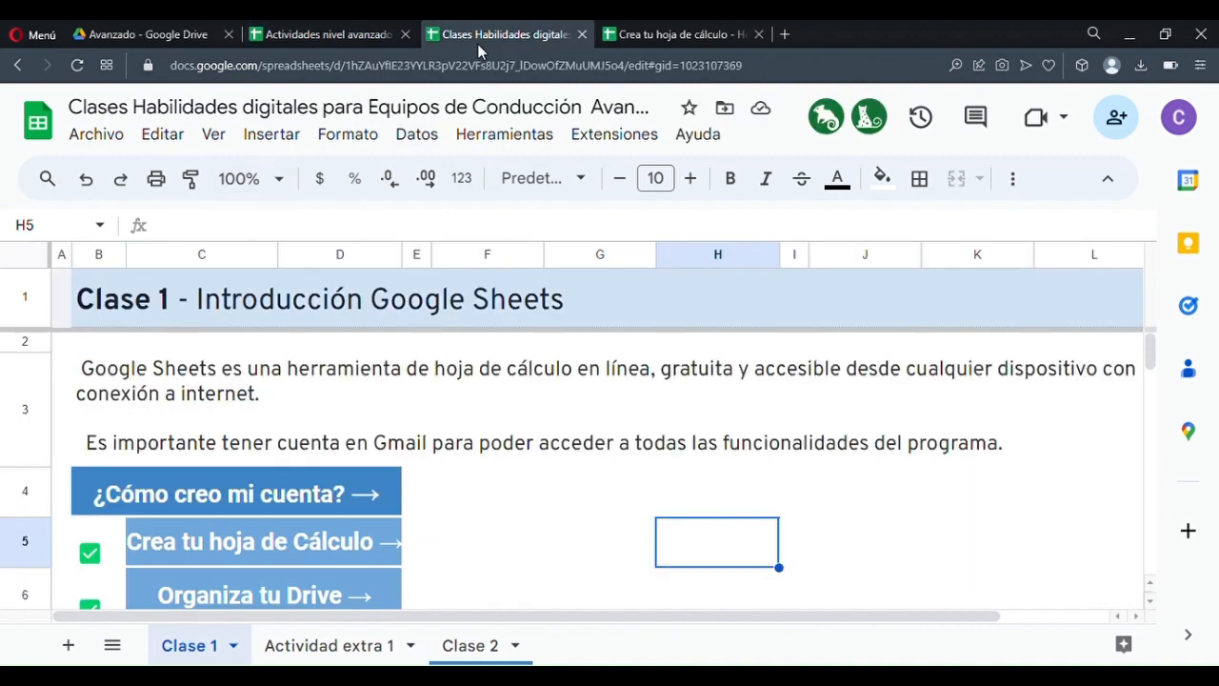
left_click(650, 36)
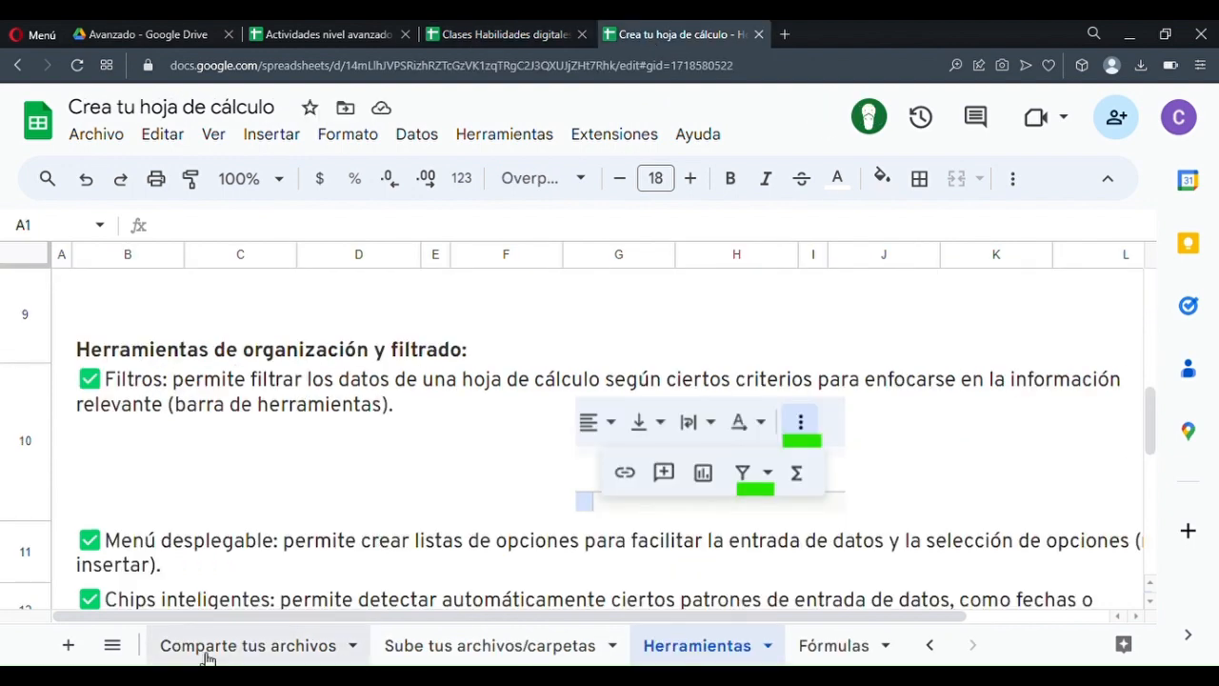
left_click(943, 648)
left_click(943, 648)
left_click(943, 648)
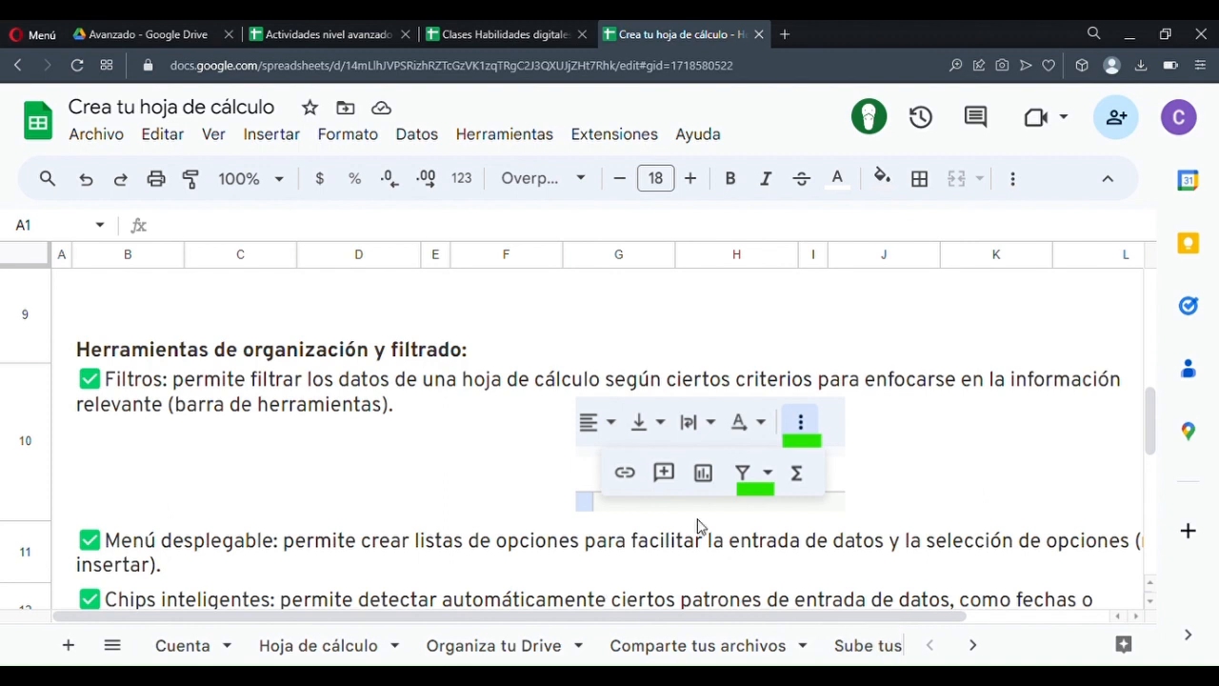
left_click(972, 646)
left_click(972, 646)
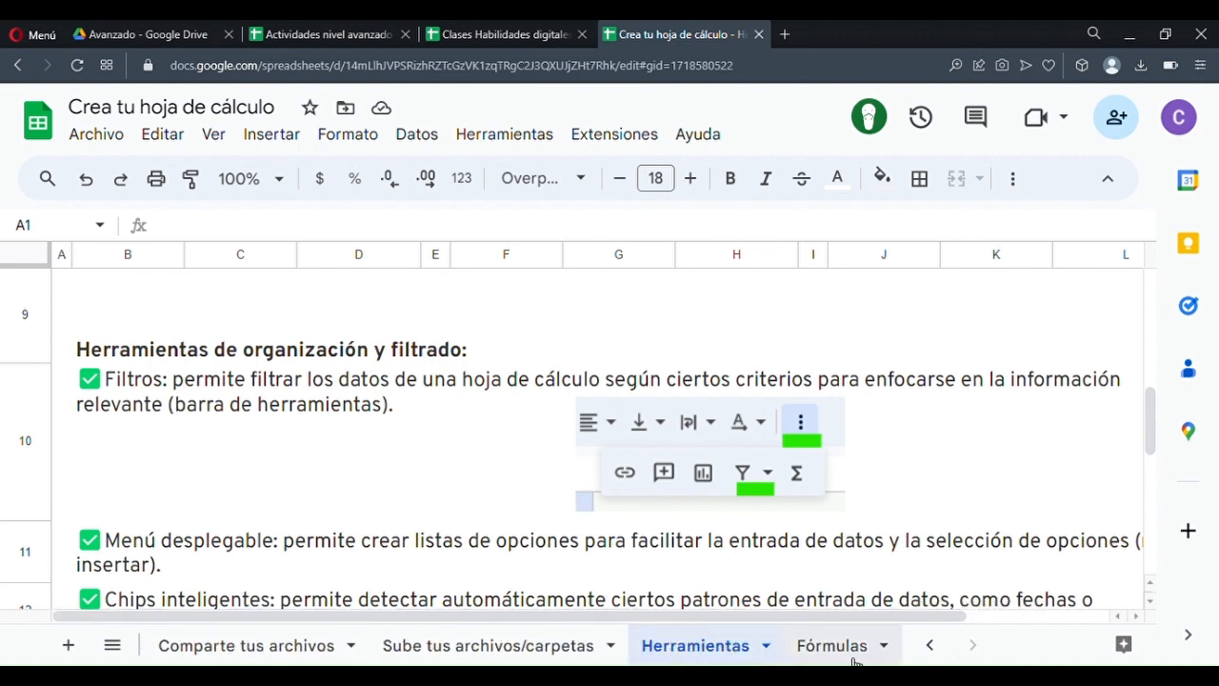
left_click(497, 34)
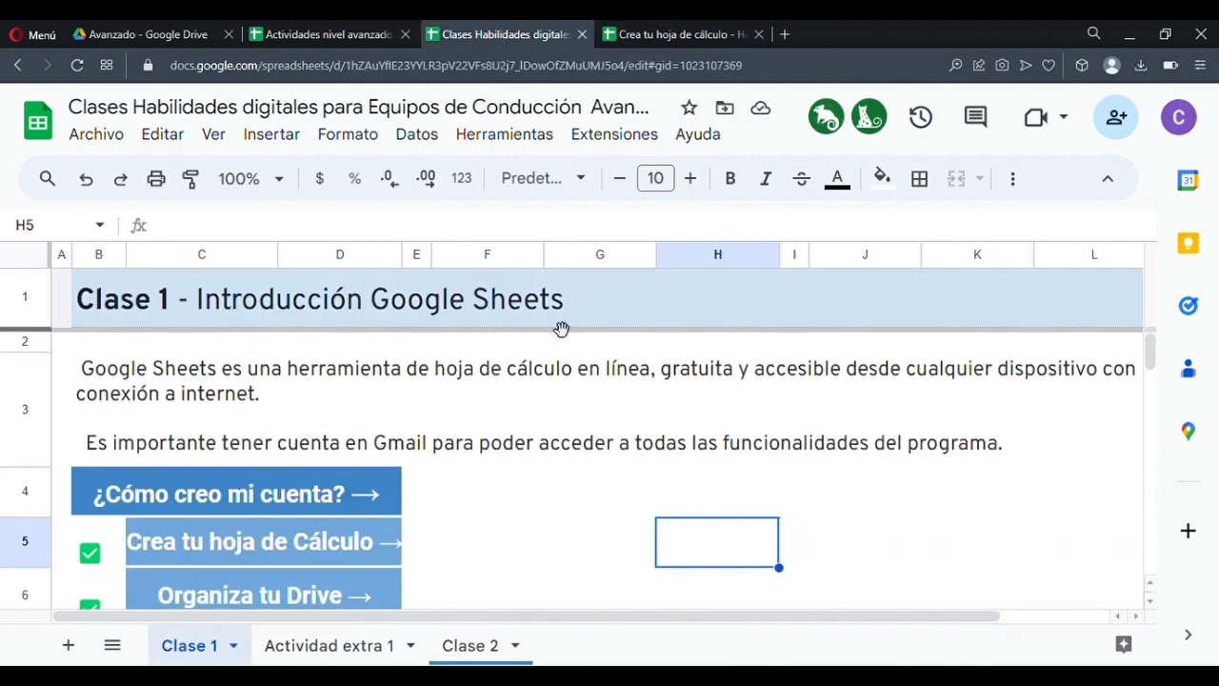
- In Google Drive, reopen the Avanzado folder from its parent Clases folder and view the options for adding new items
left_click(212, 27)
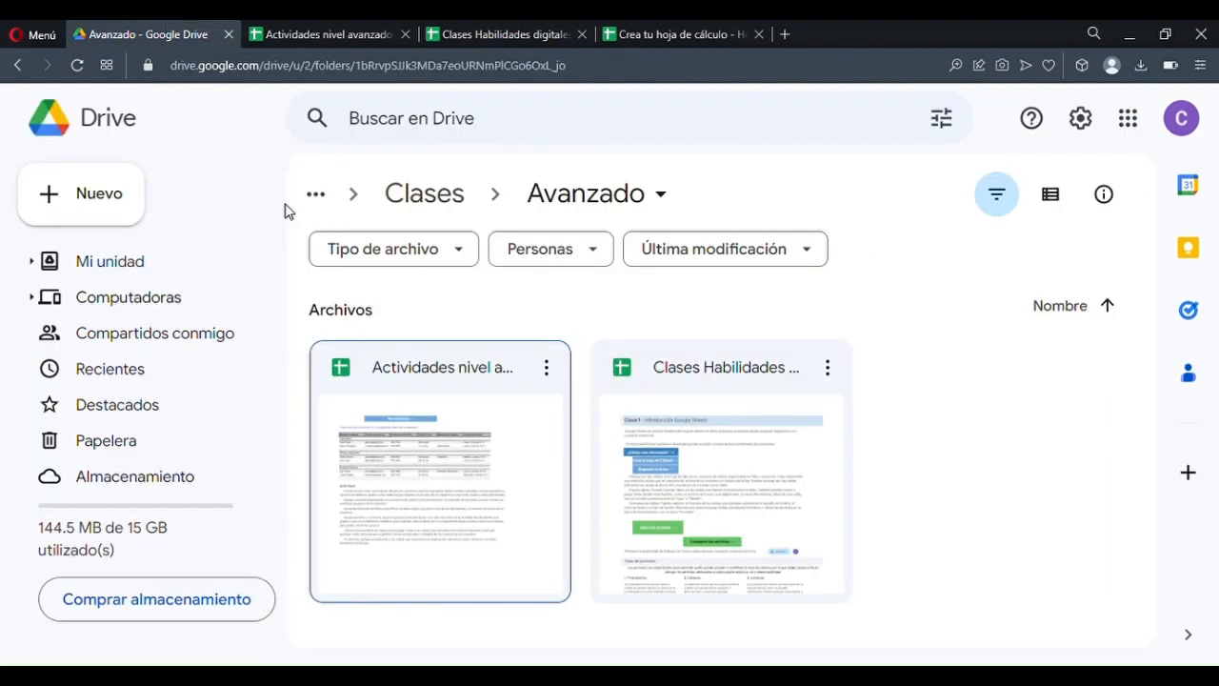
left_click(895, 444)
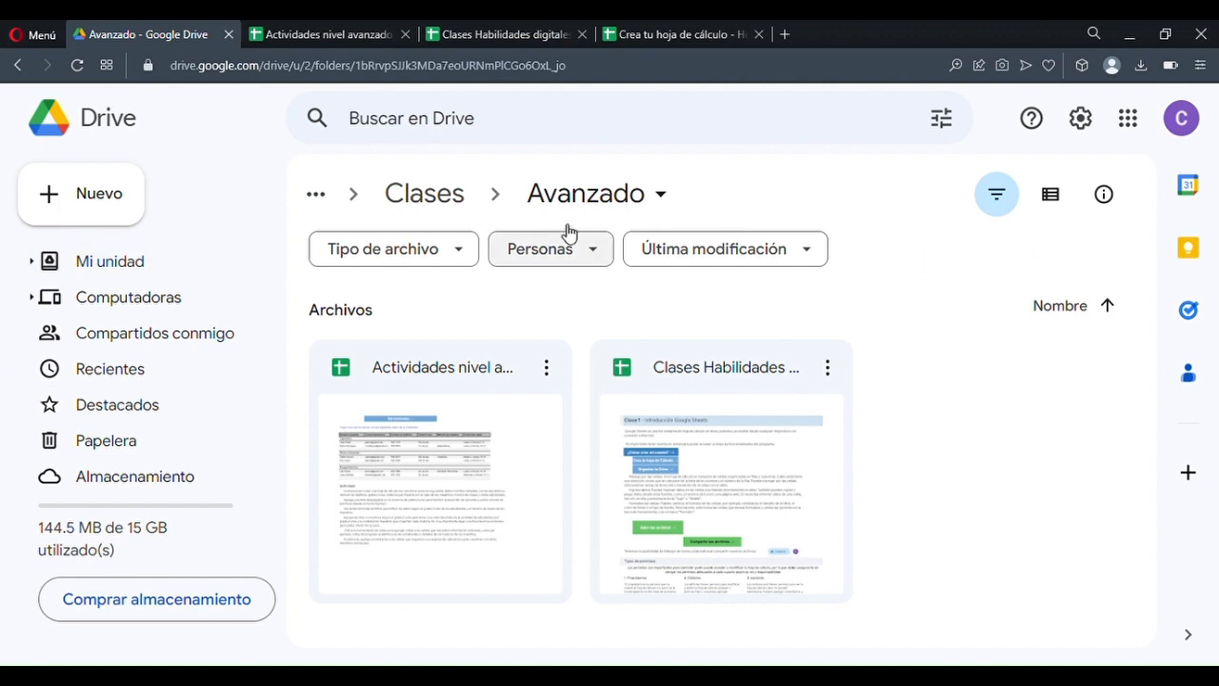
left_click(459, 202)
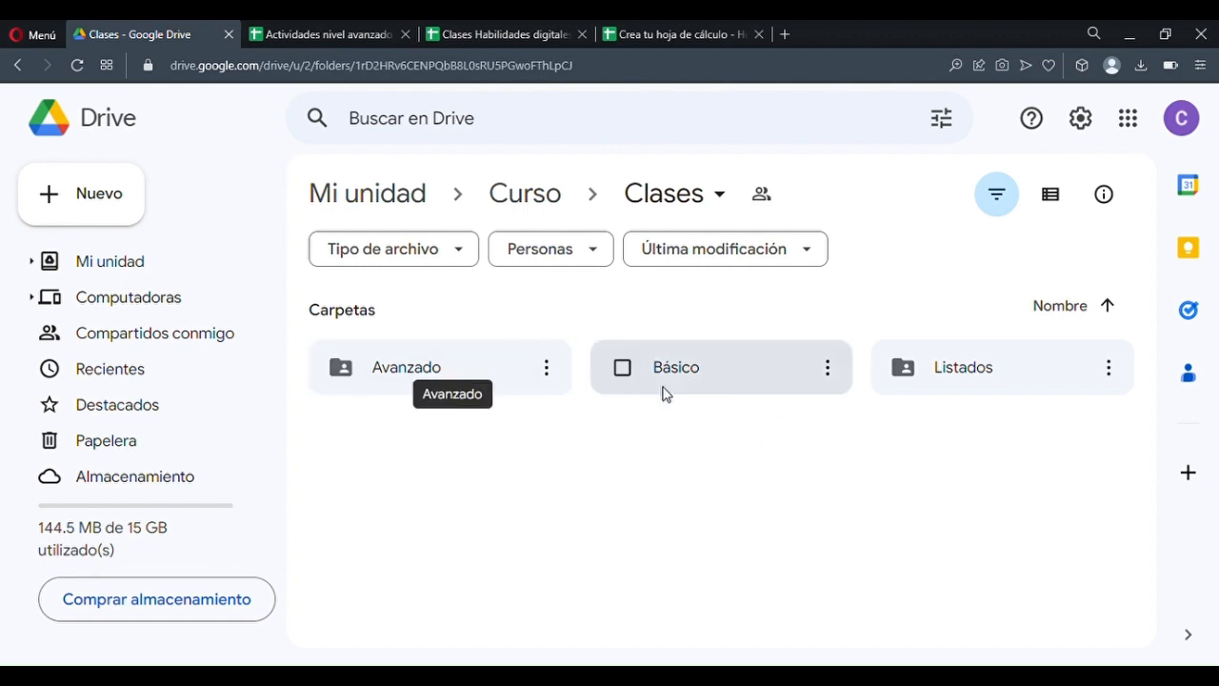
left_click(504, 393)
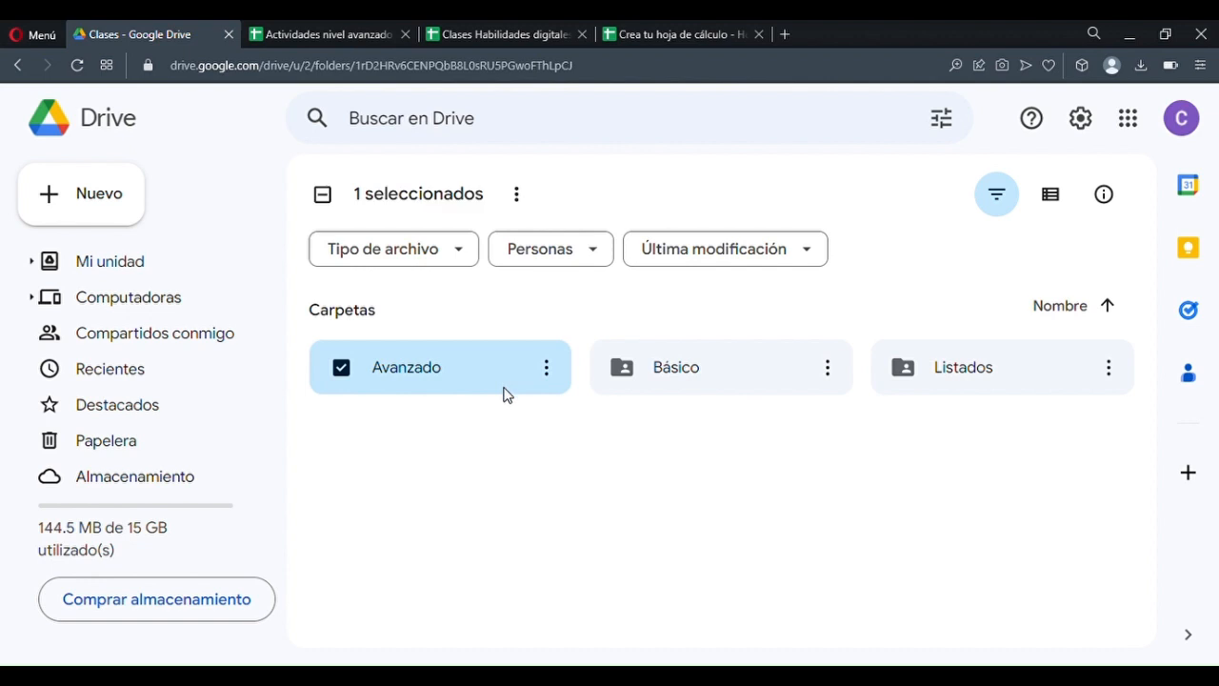
double_click(447, 384)
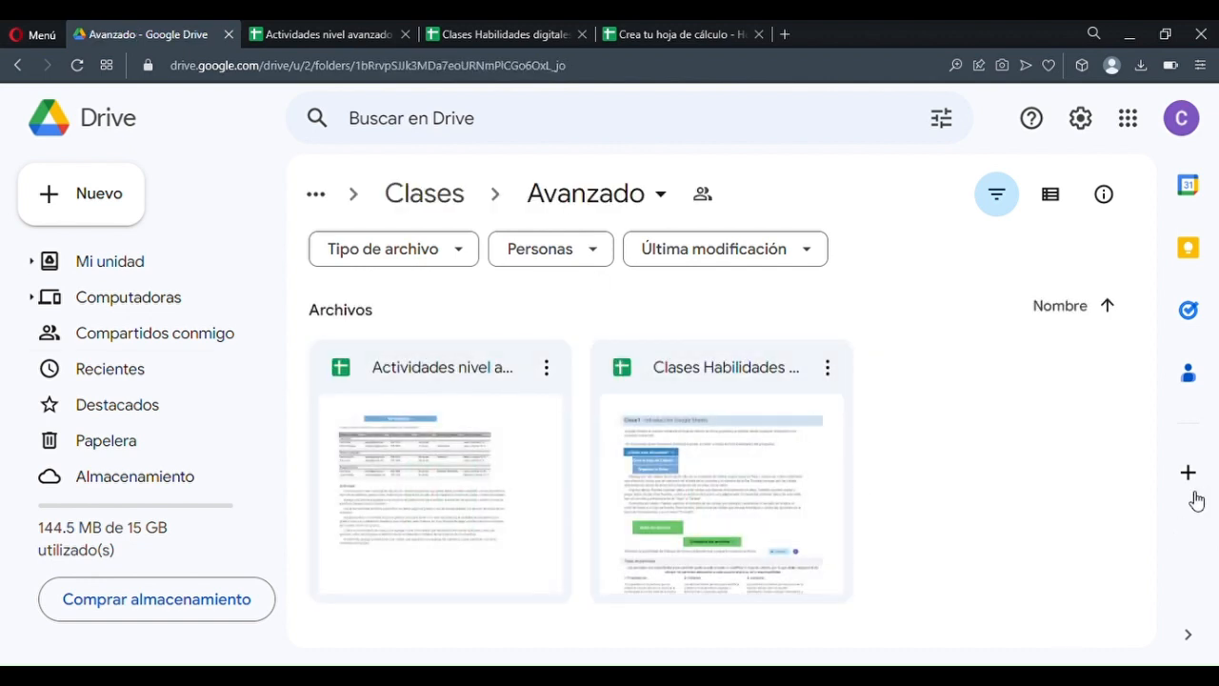
right_click(922, 422)
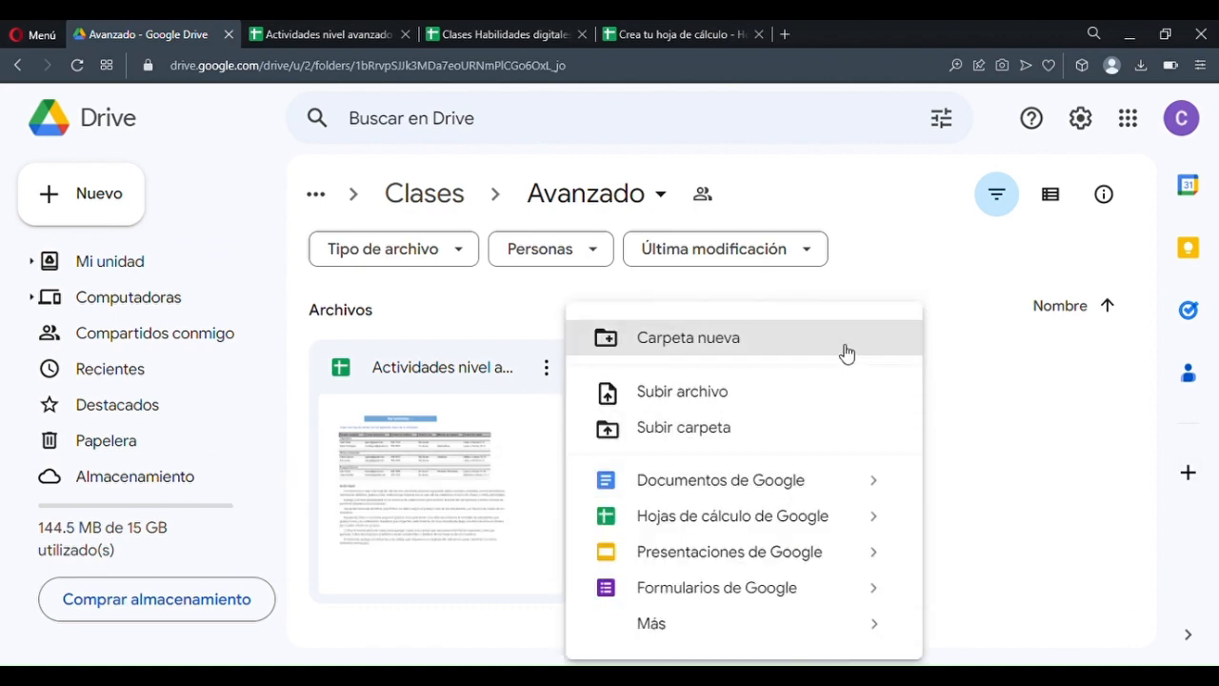
left_click(1036, 489)
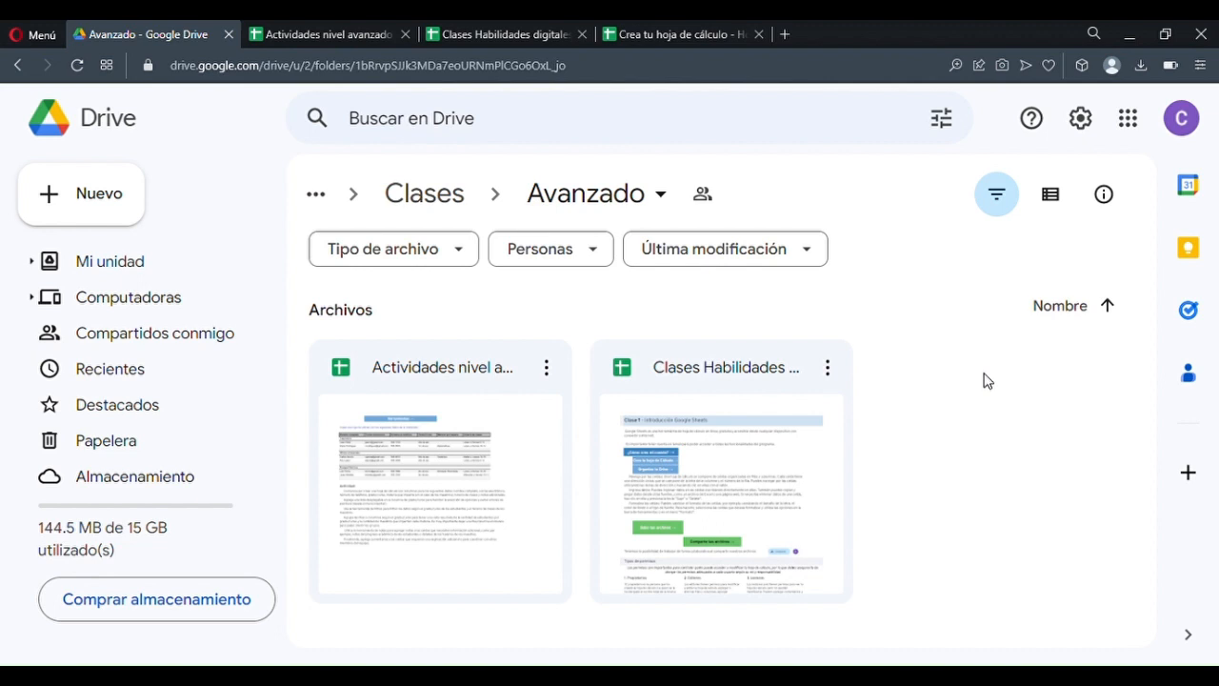
- On the Clase 1 sheet of the classes spreadsheet, follow the "¿Cómo creo mi cuenta?" link to the "Crea tu hoja de cálculo" guide
left_click(558, 34)
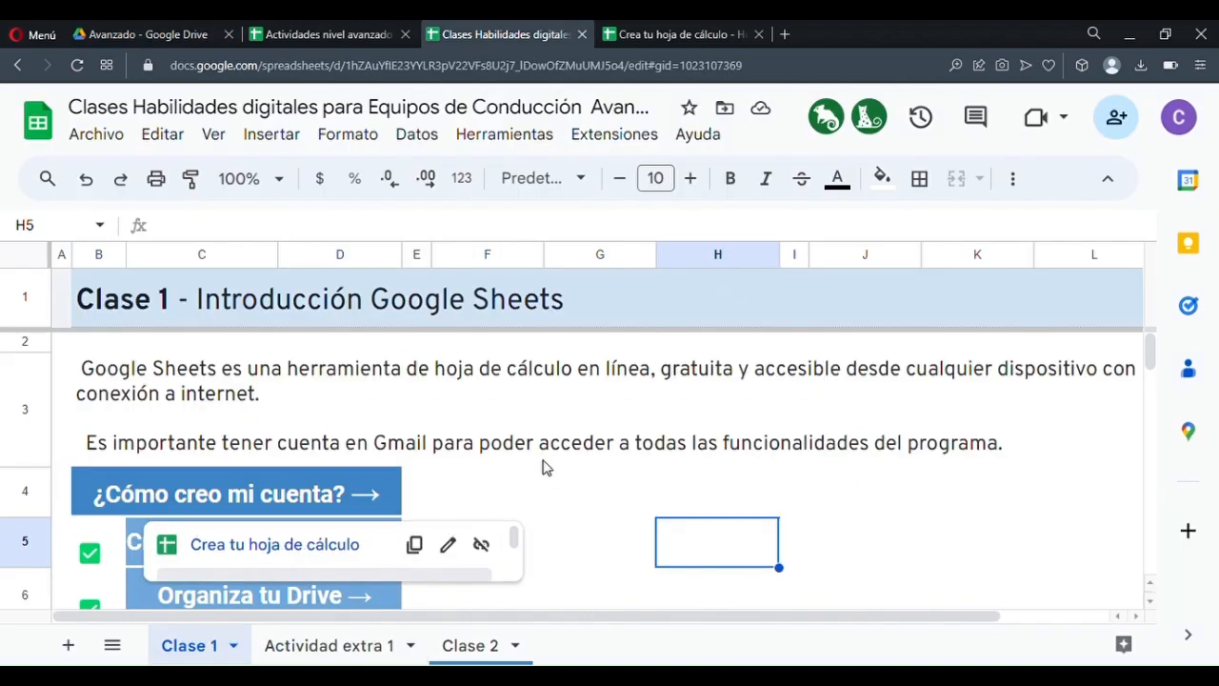
scroll(543, 468, "down", 2)
scroll(593, 481, "up", 2)
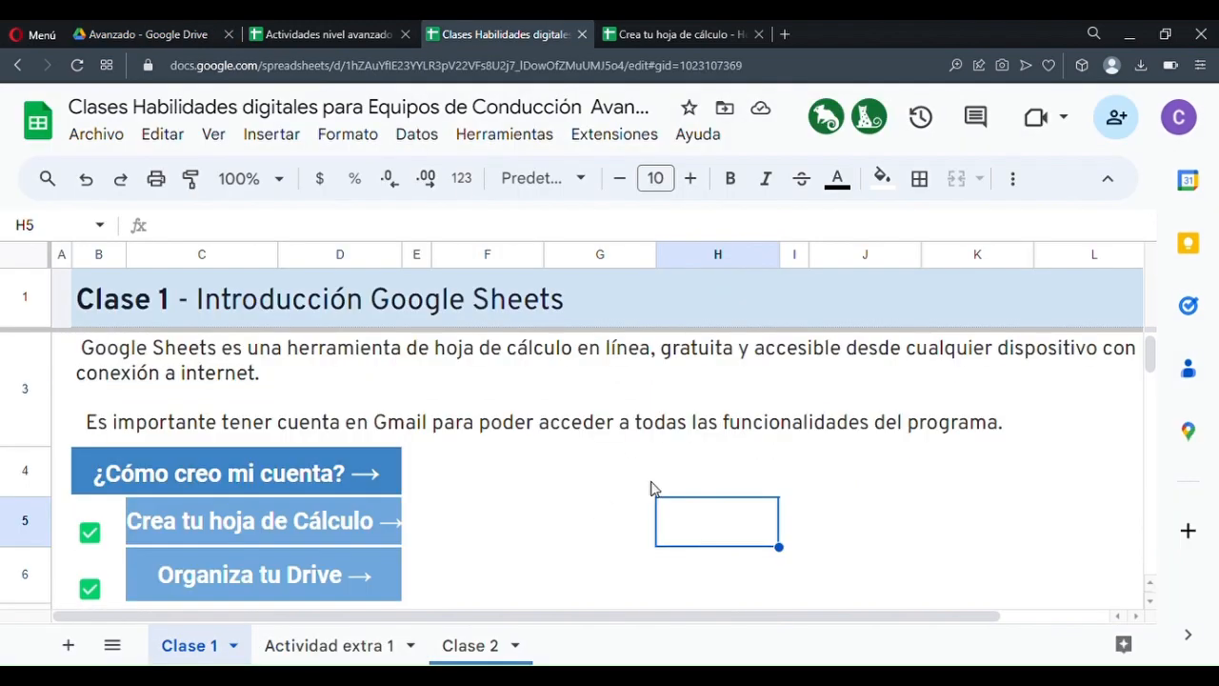
left_click(652, 488)
left_click(624, 532)
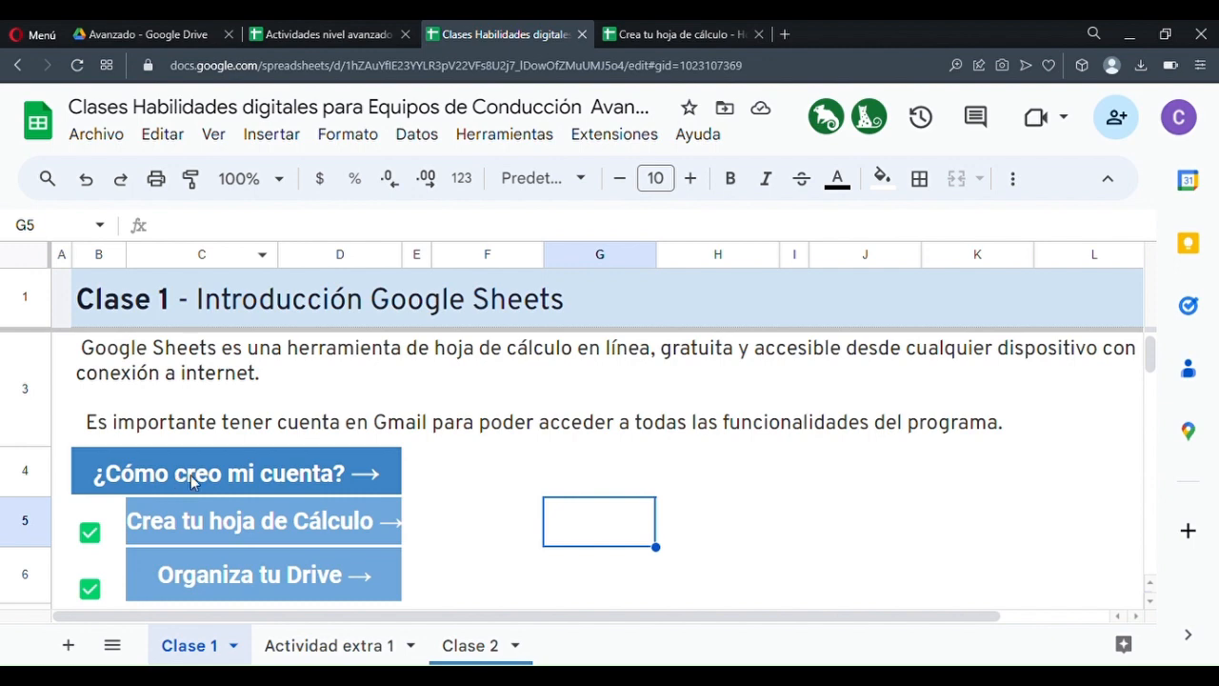
mouse_move(338, 474)
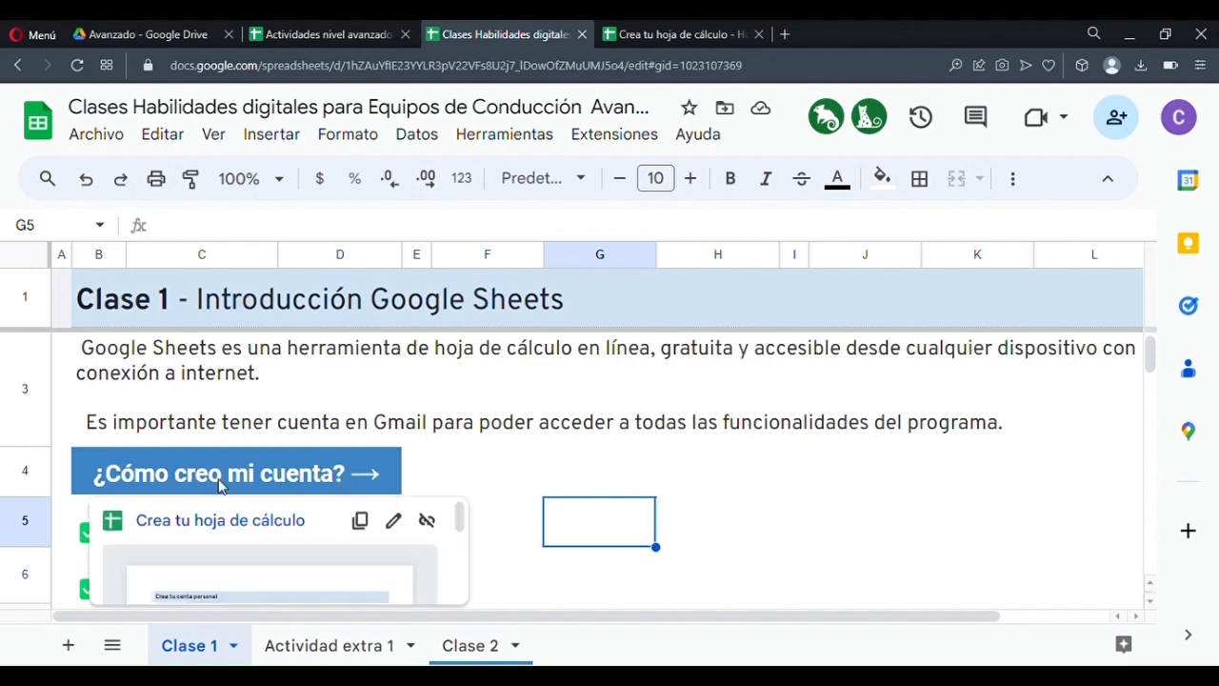
left_click(279, 521)
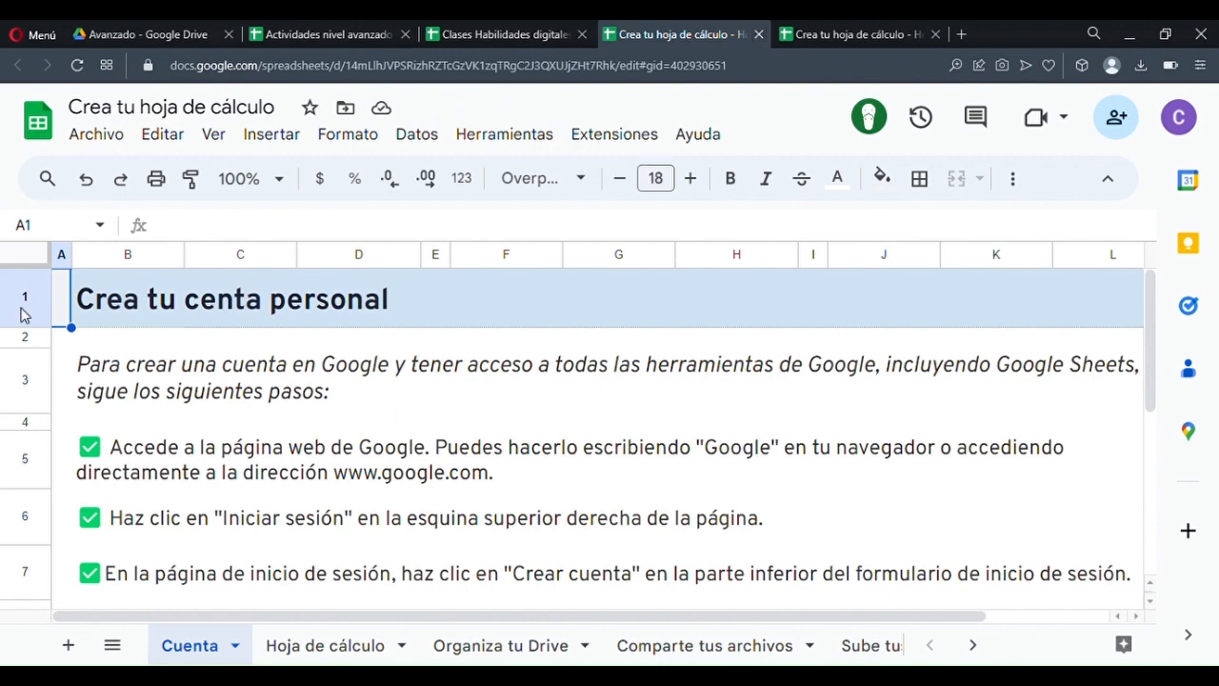
- Close the newly opened account guide and return to the beginning of the Clase 1 sheet
left_click(758, 34)
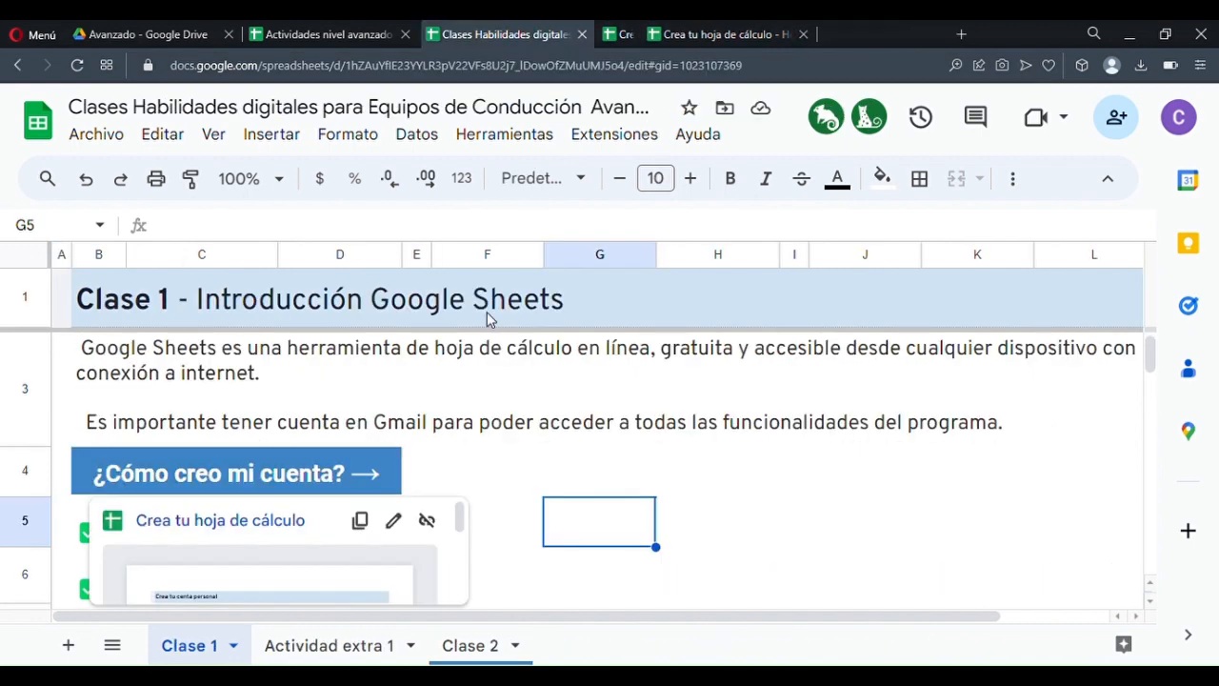
left_click(503, 475)
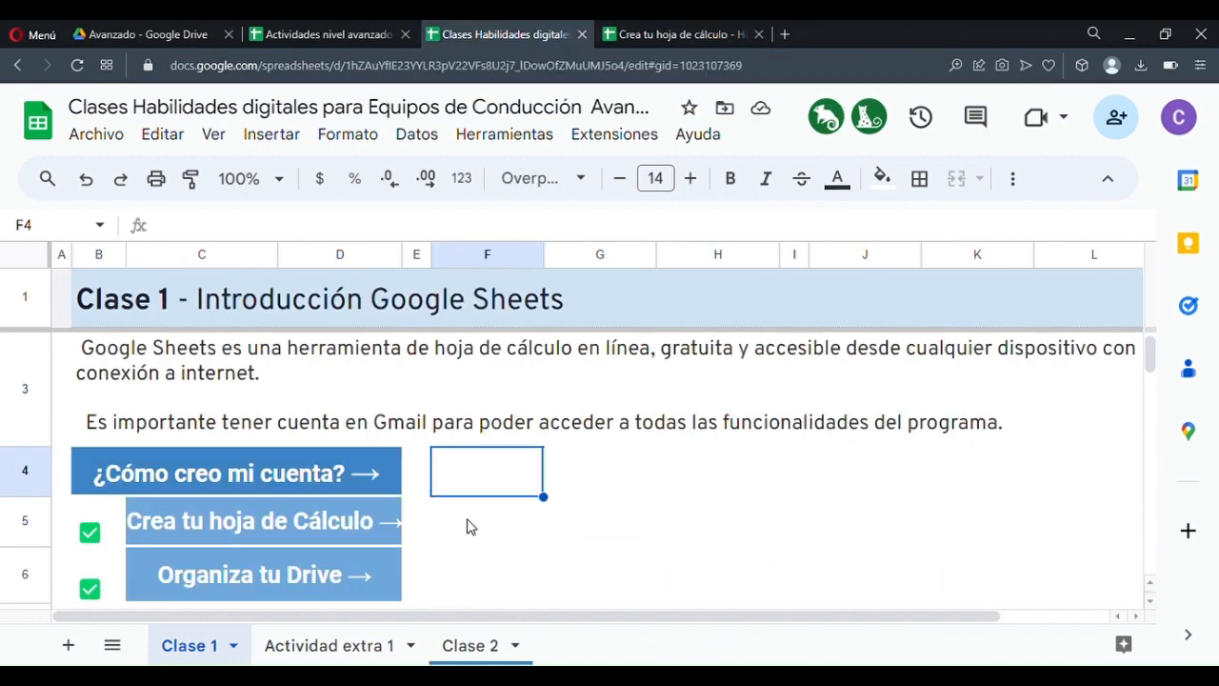
scroll(469, 528, "up", 1)
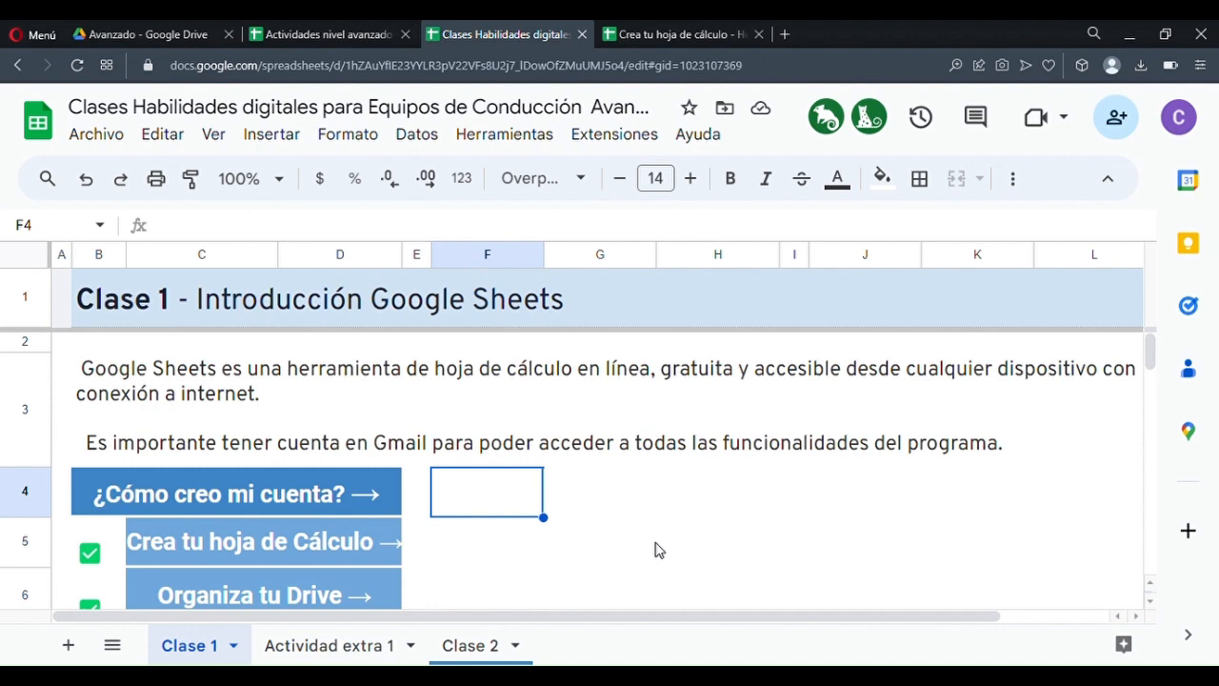
- Search the web for "goo" in a new browser tab
left_click(783, 34)
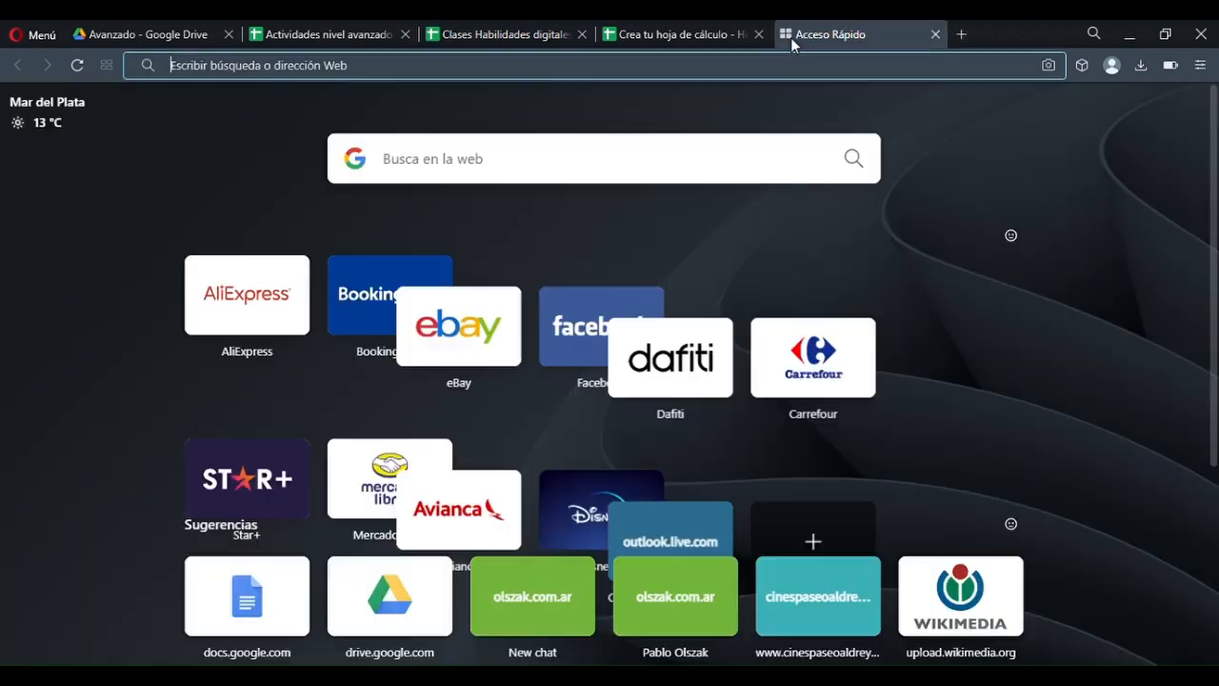
type("goo")
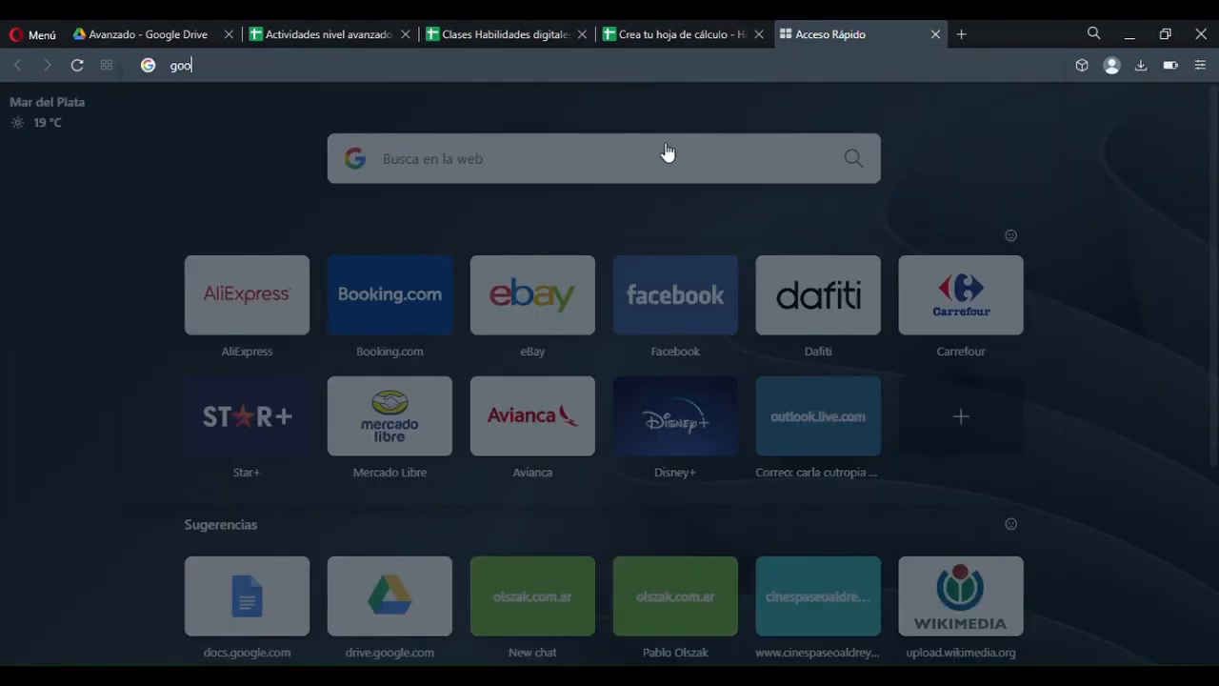
key("Return")
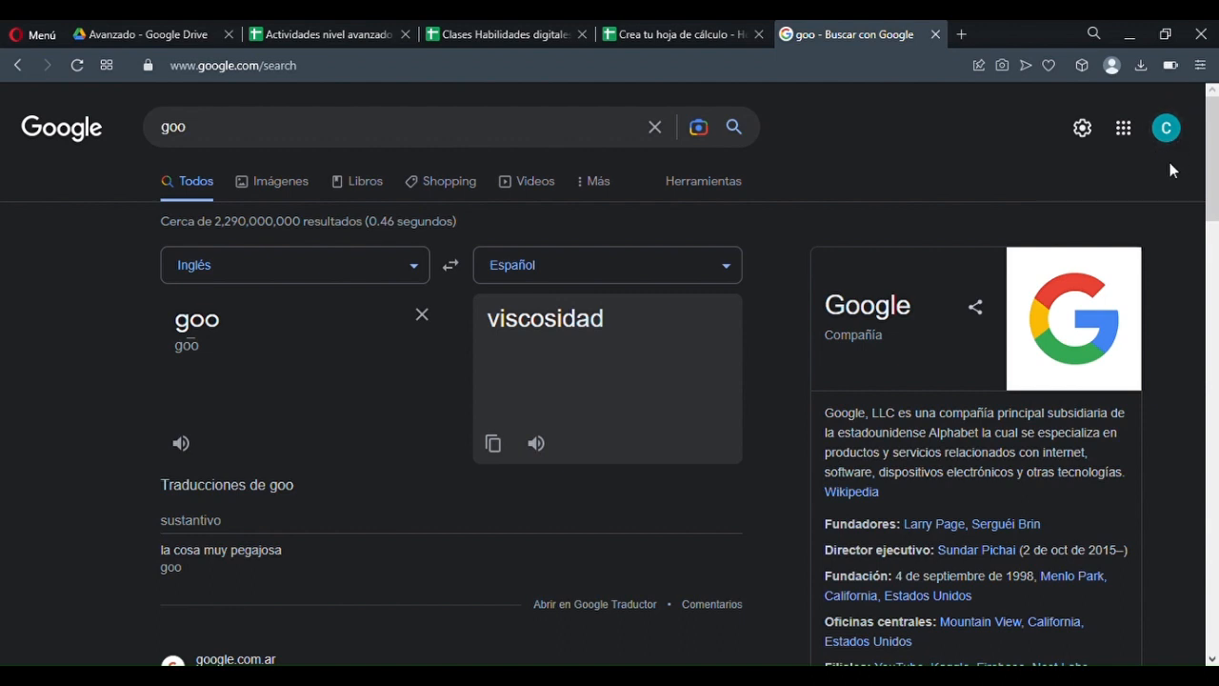
- Look through the list of available Google apps on the search page and close it
left_click(1127, 133)
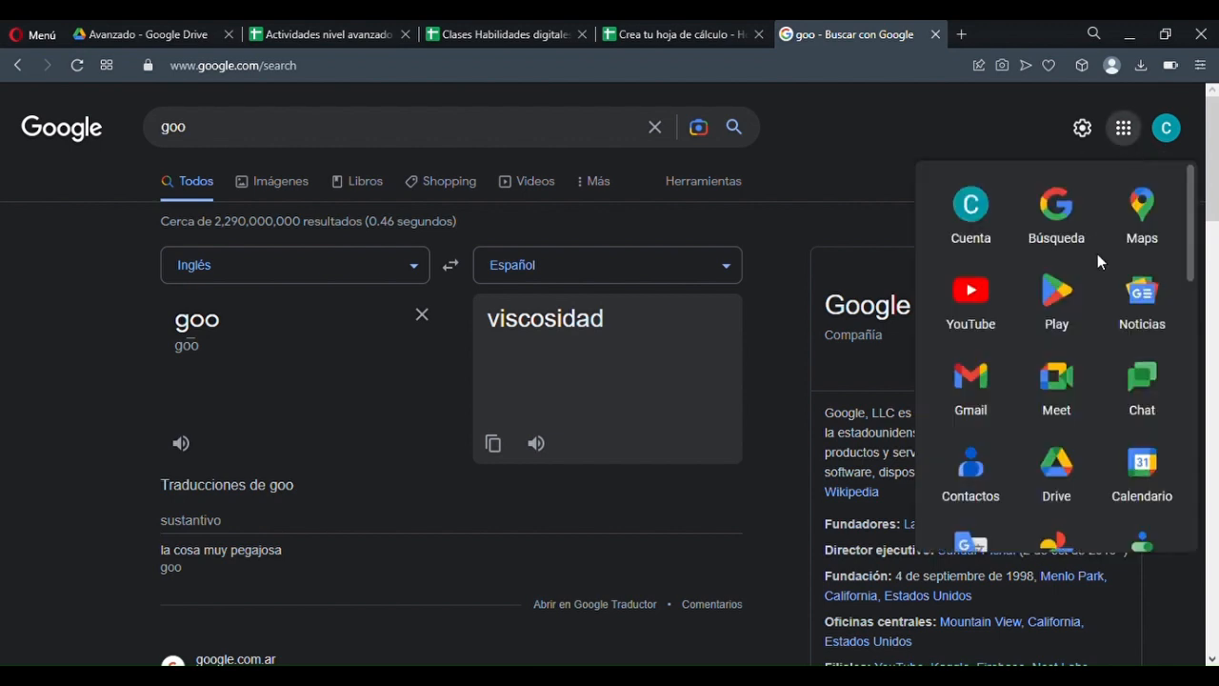
scroll(1097, 254, "down", 1)
scroll(1098, 253, "down", 2)
scroll(1102, 377, "up", 3)
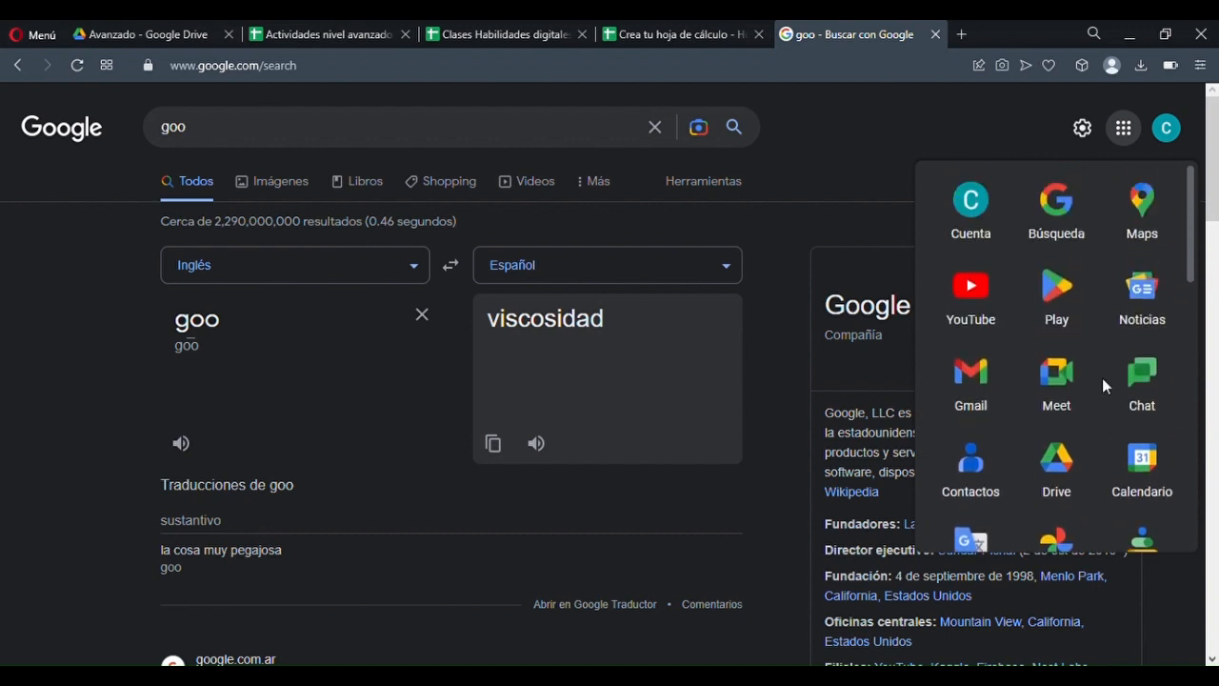
left_click(867, 191)
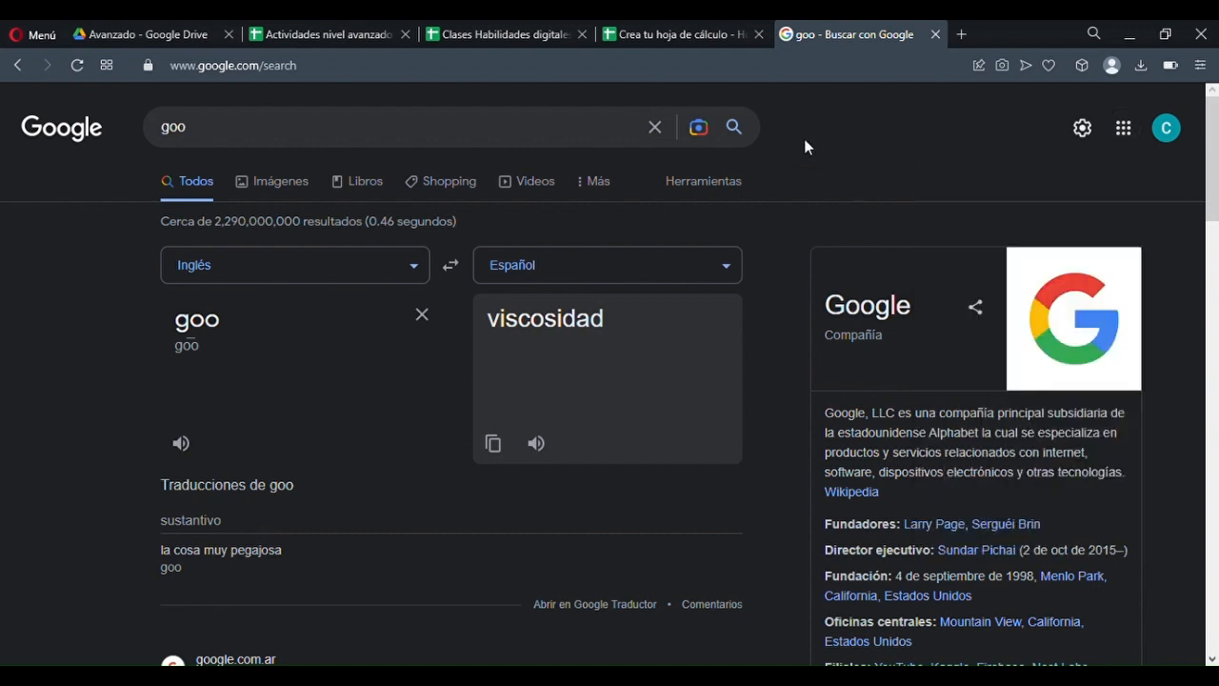
- Open the sharing settings of the "Actividades nivel avanzado" spreadsheet and view the contacts suggested for adding people
left_click(358, 32)
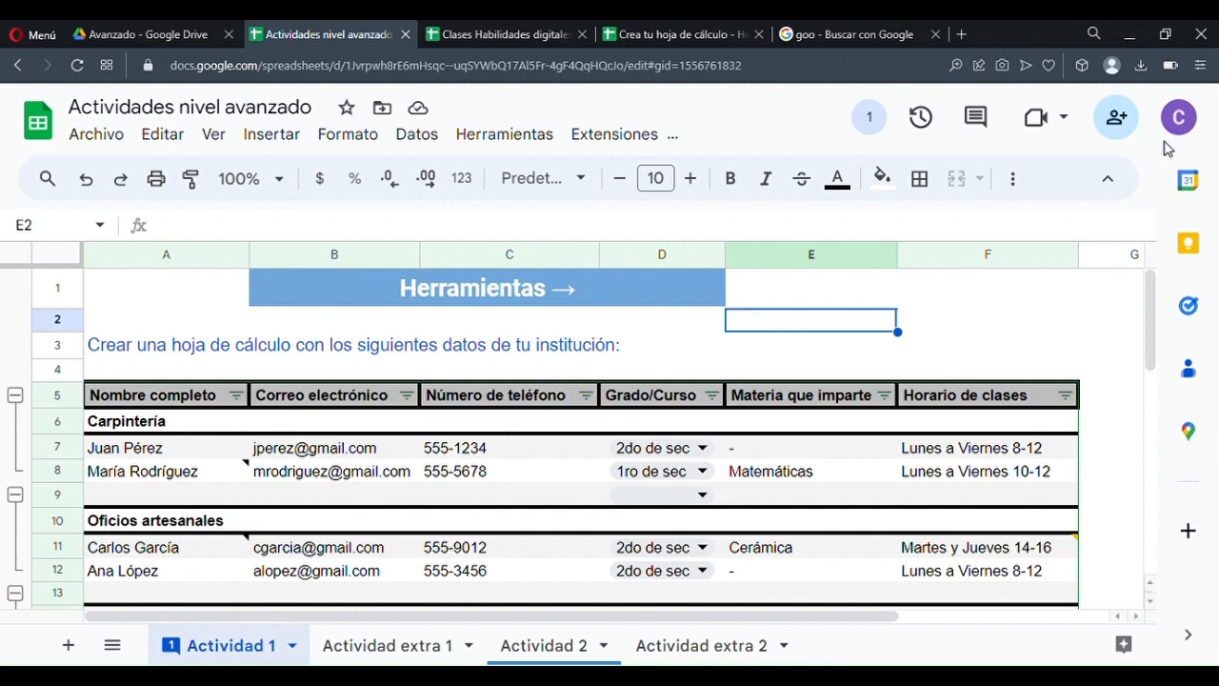
left_click(1116, 122)
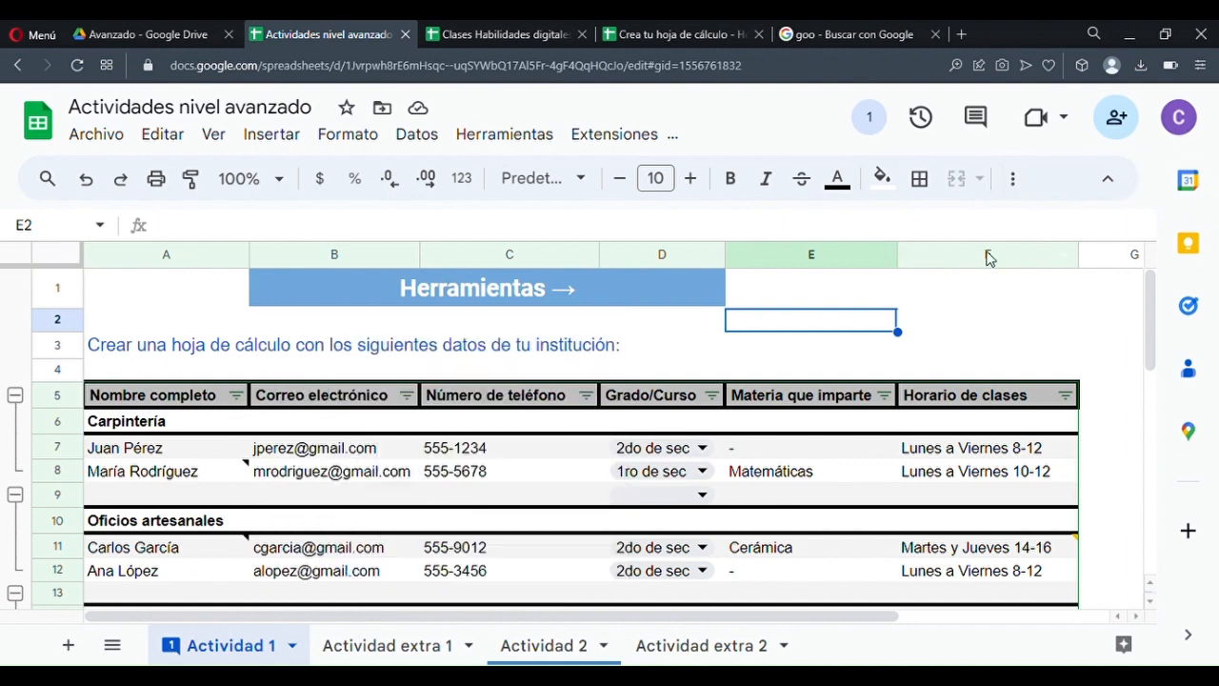
left_click(1122, 141)
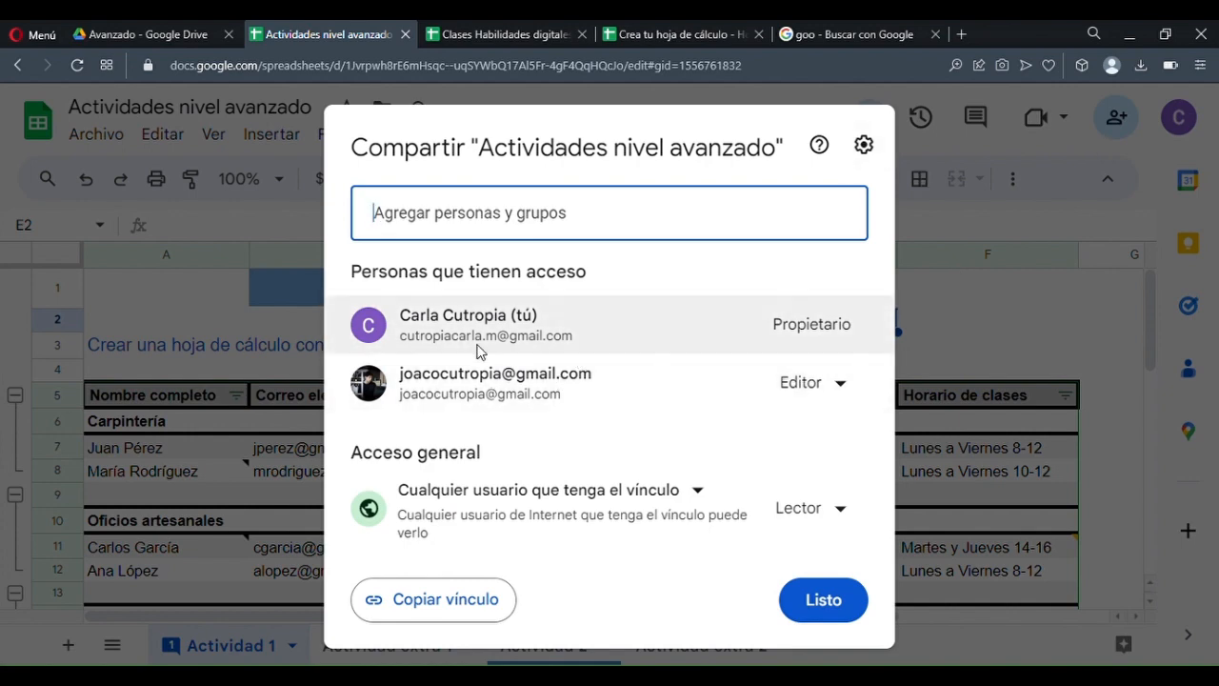
left_click(493, 229)
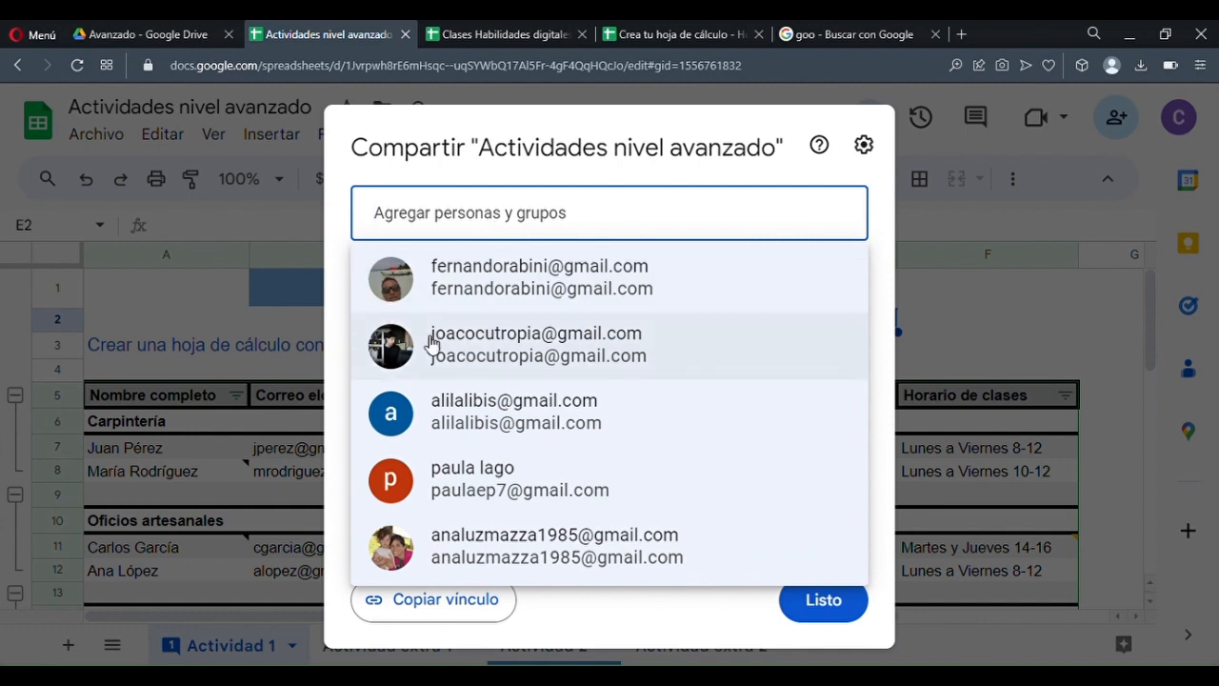
left_click(626, 595)
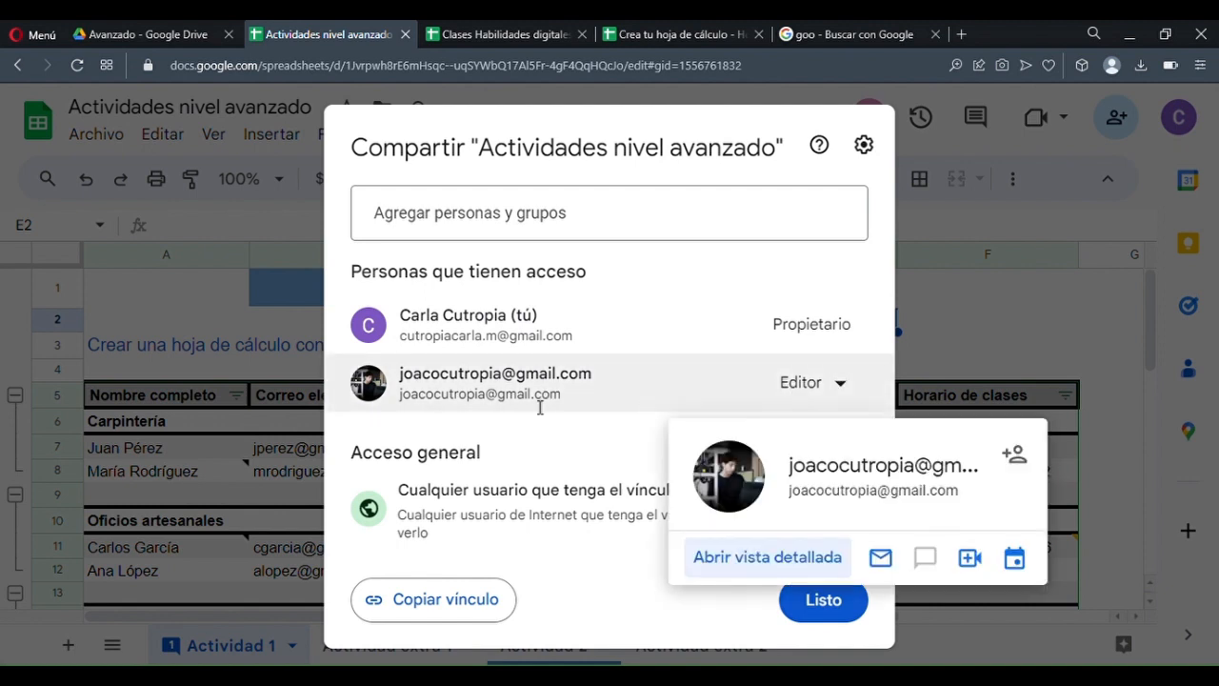
- View the role options for the collaborator with Editor access, open the ownership transfer dialog and cancel it
left_click(804, 393)
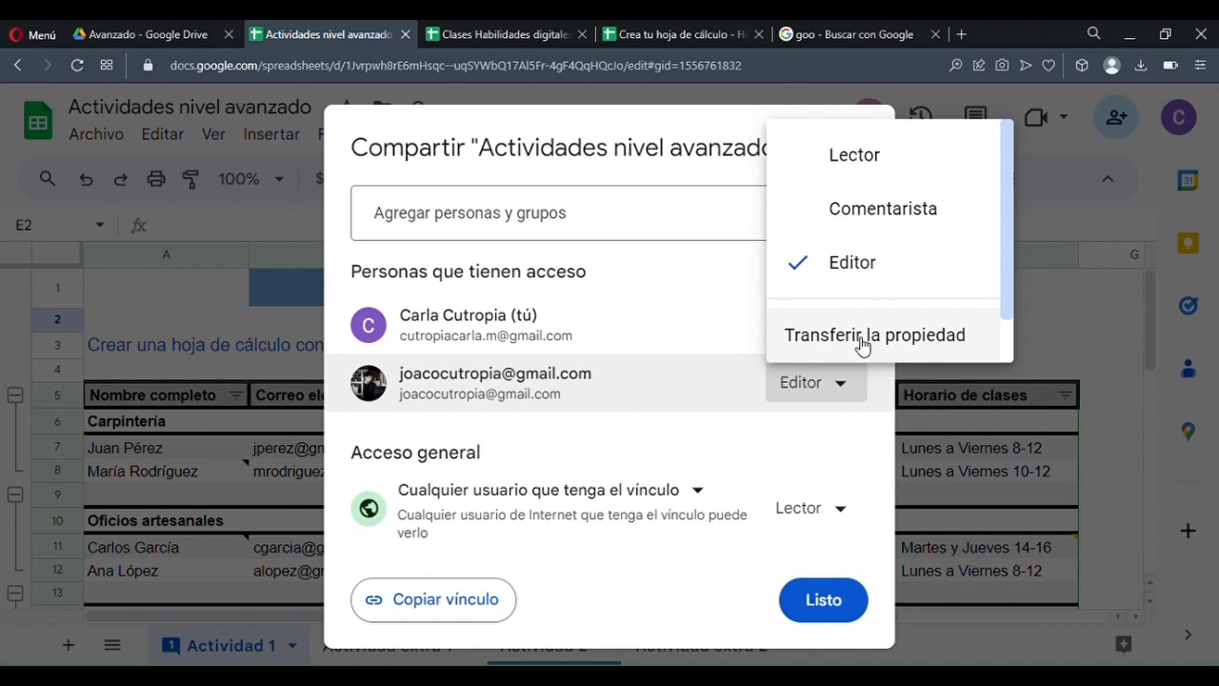
left_click(821, 448)
left_click(813, 405)
left_click(854, 349)
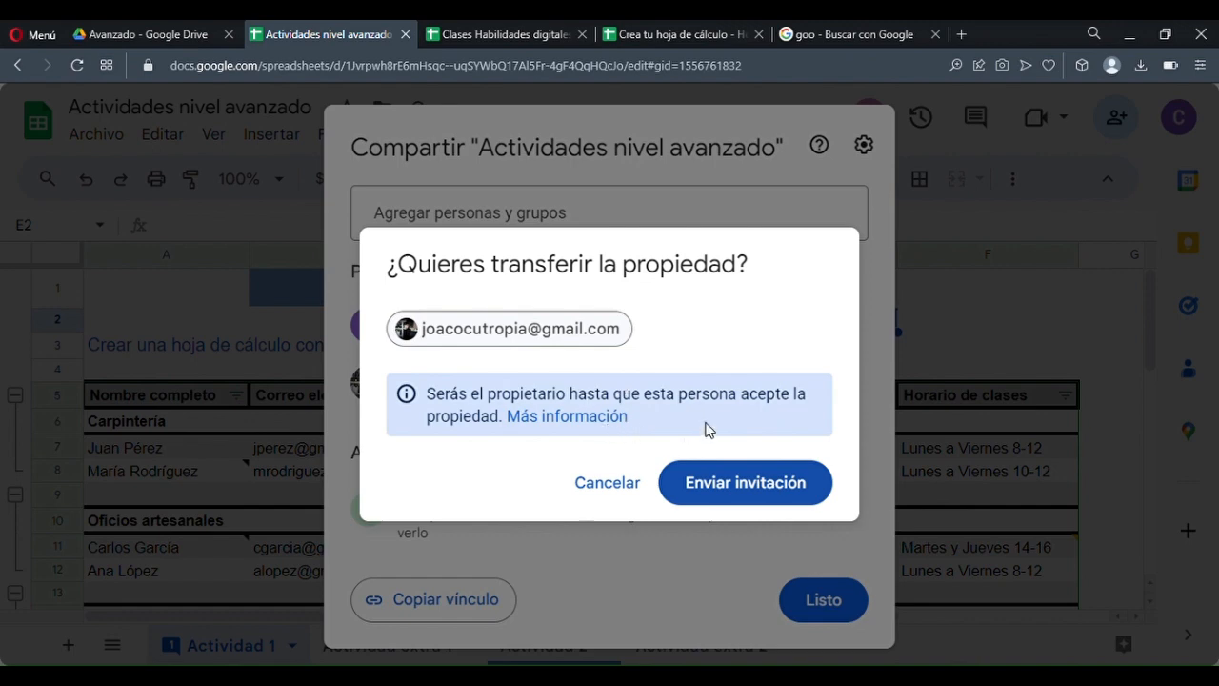
left_click(618, 482)
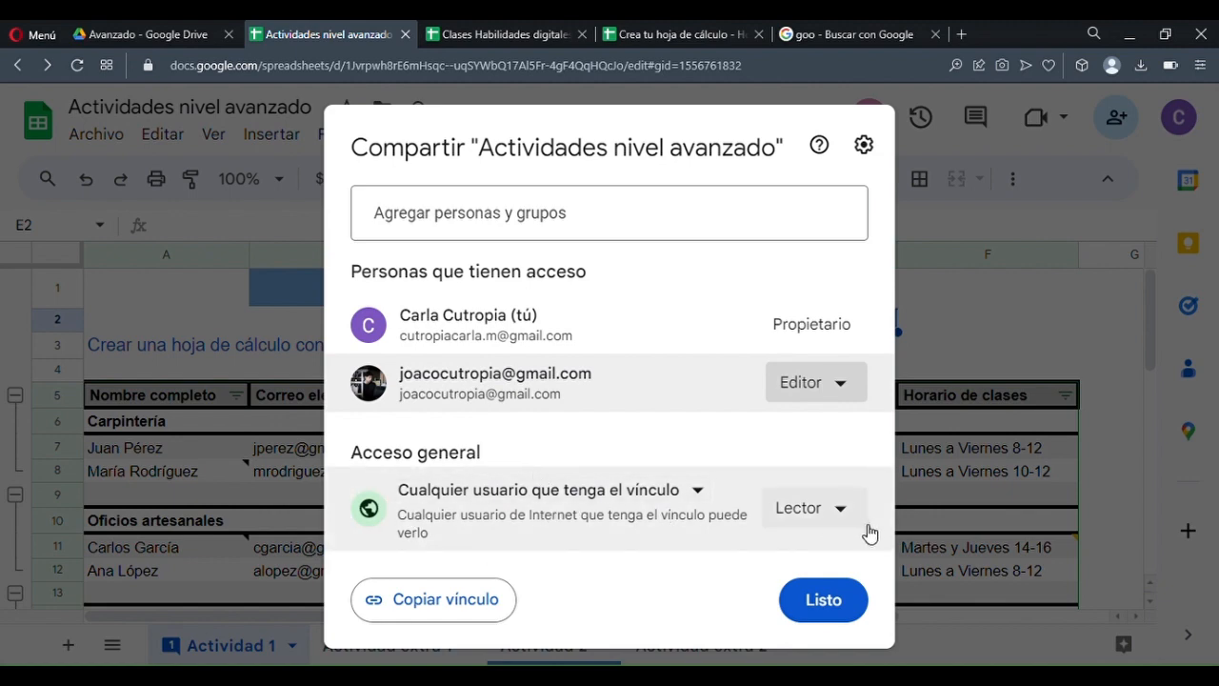
- View the role options available to anyone with the link under the general access settings
left_click(837, 514)
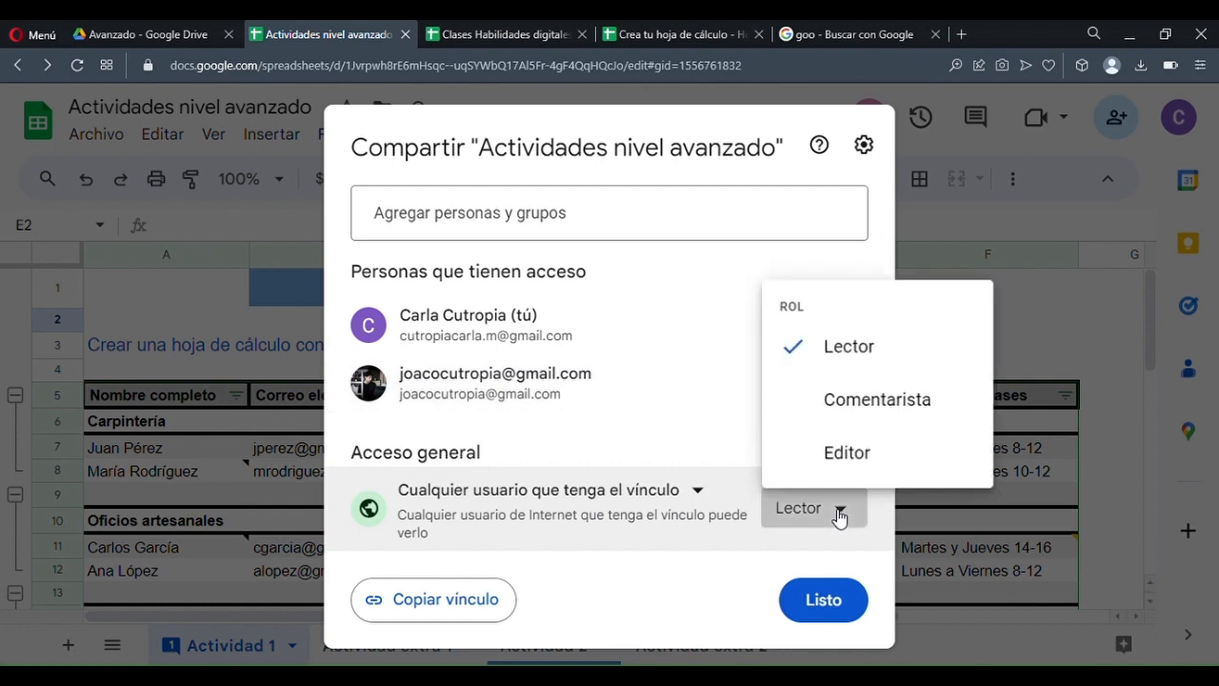
left_click(839, 518)
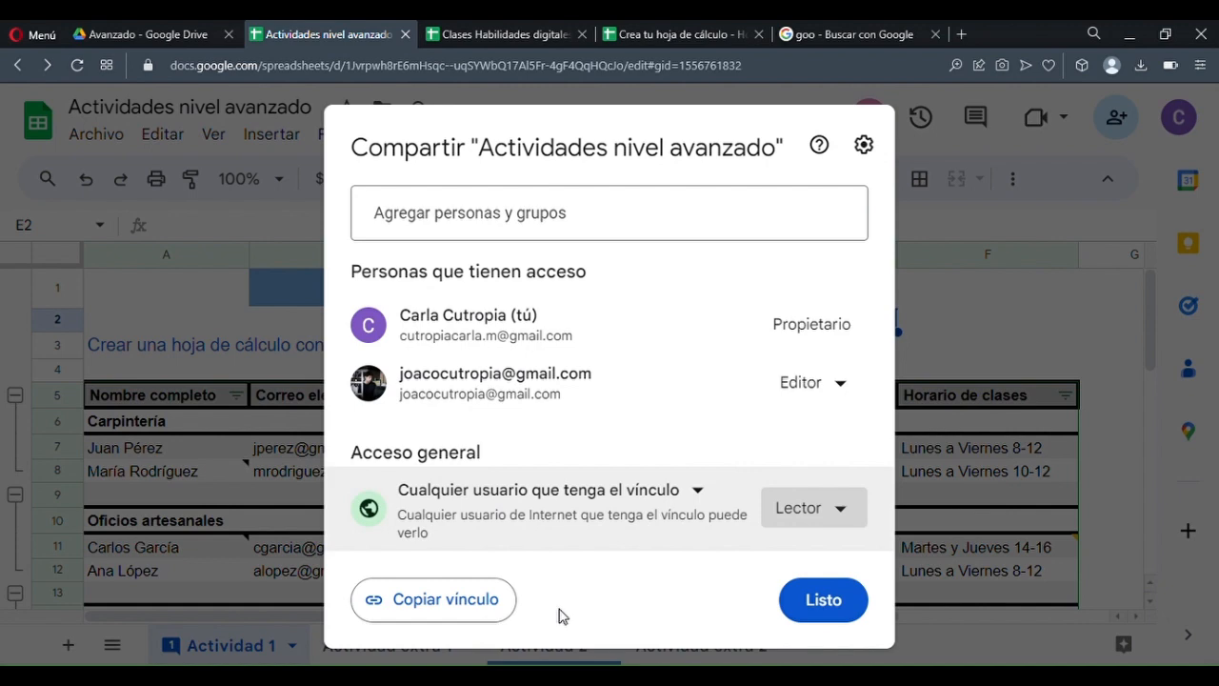
left_click(797, 521)
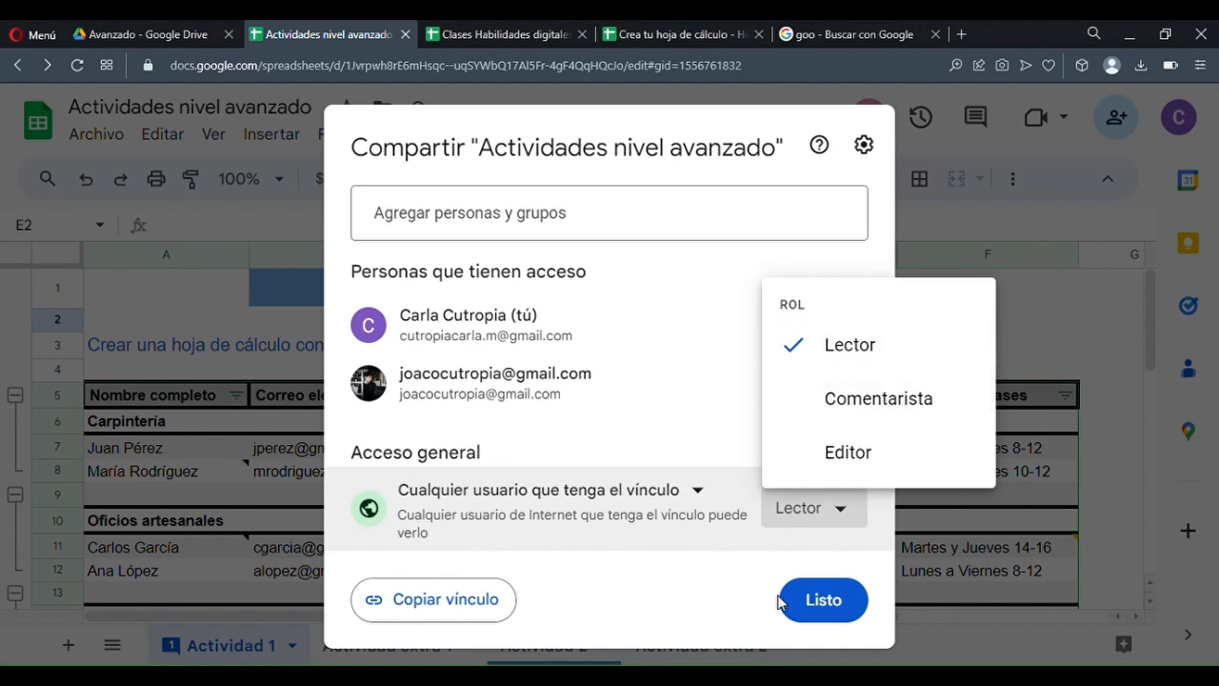
- Switch general access to Restringido, set it back to Cualquier usuario que tenga el vínculo, and close the sharing settings
left_click(700, 501)
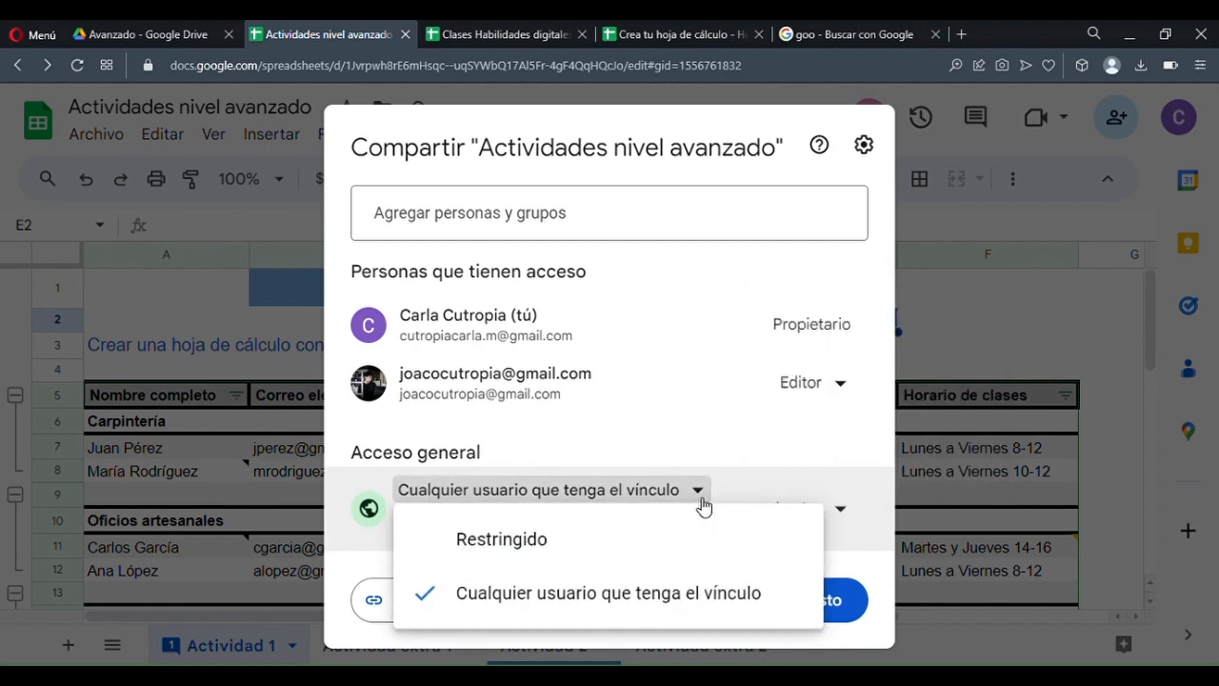
left_click(647, 560)
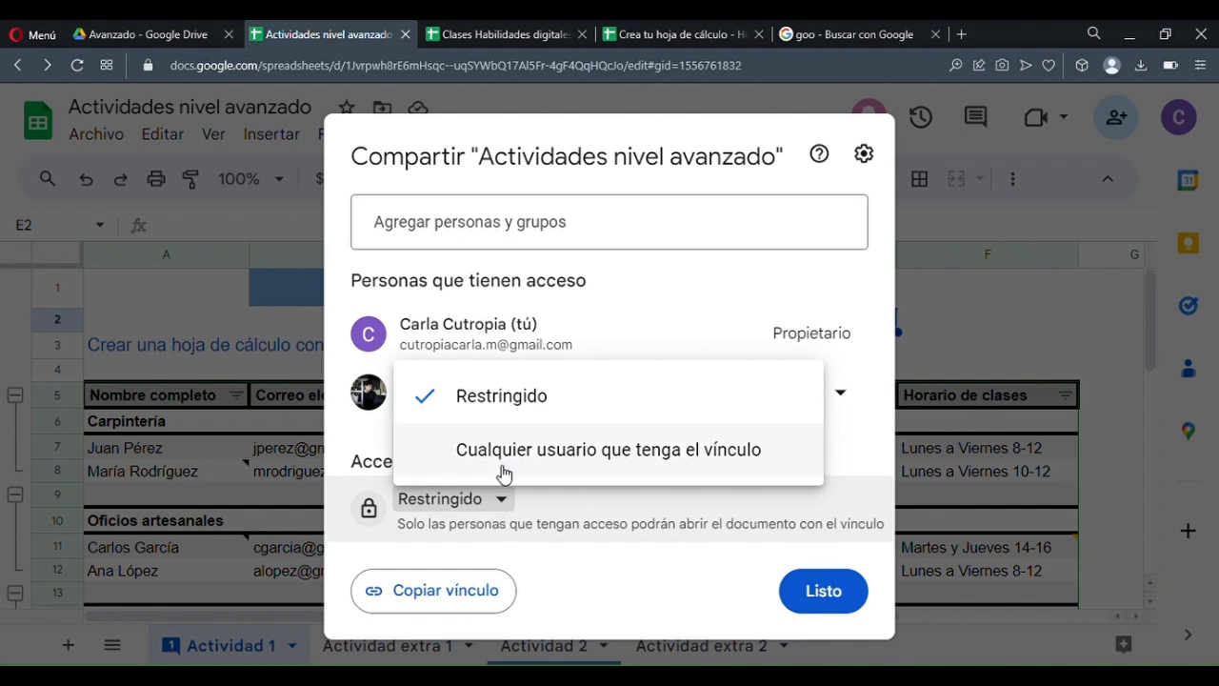
left_click(506, 468)
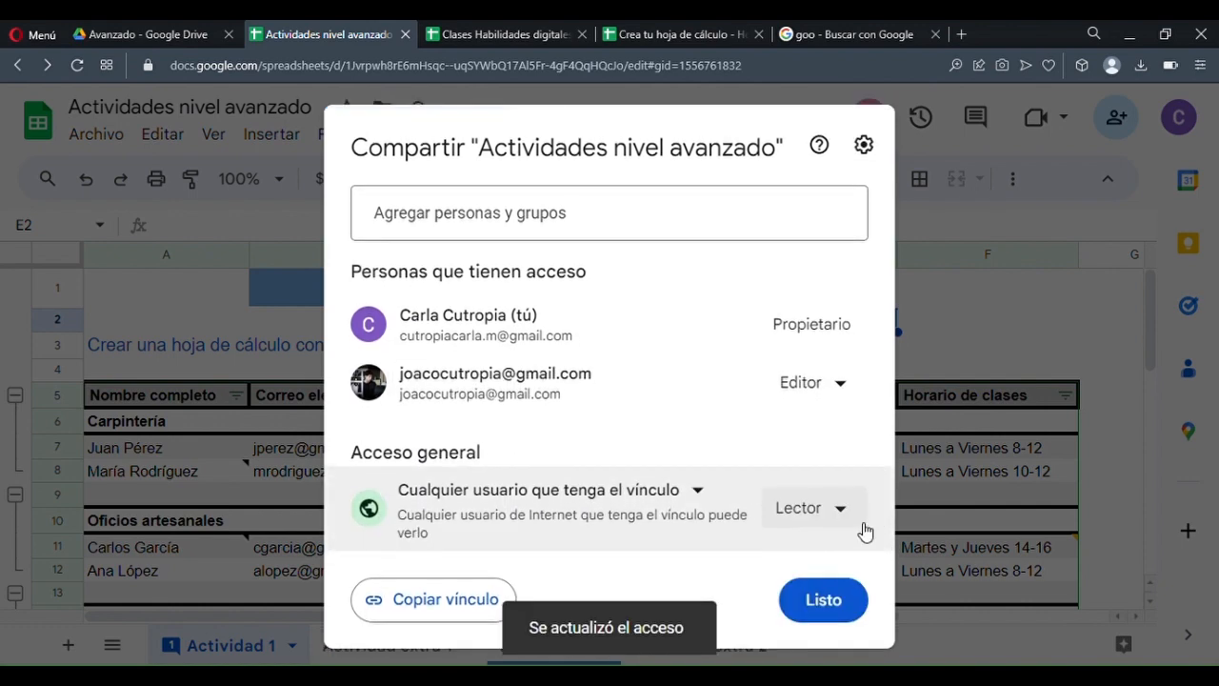
left_click(817, 610)
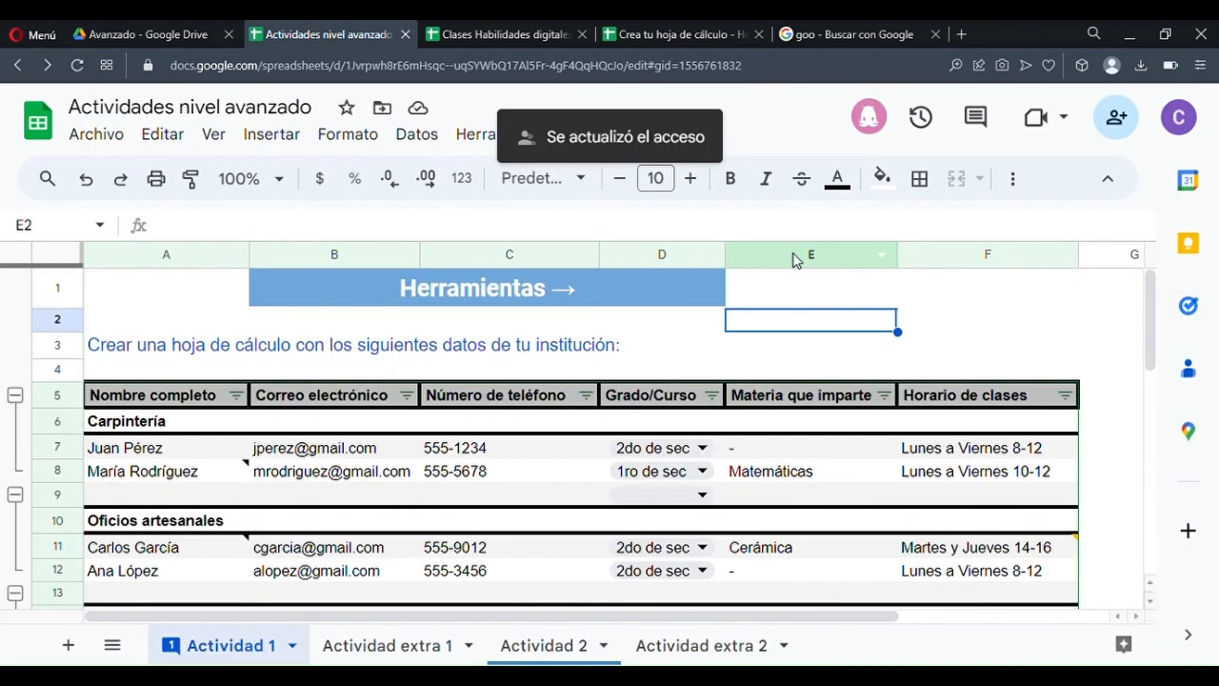
- Switch to the "Clases Habilidades digitales" spreadsheet and look through the Clase 1 notes and the previews of its linked guides
left_click(479, 30)
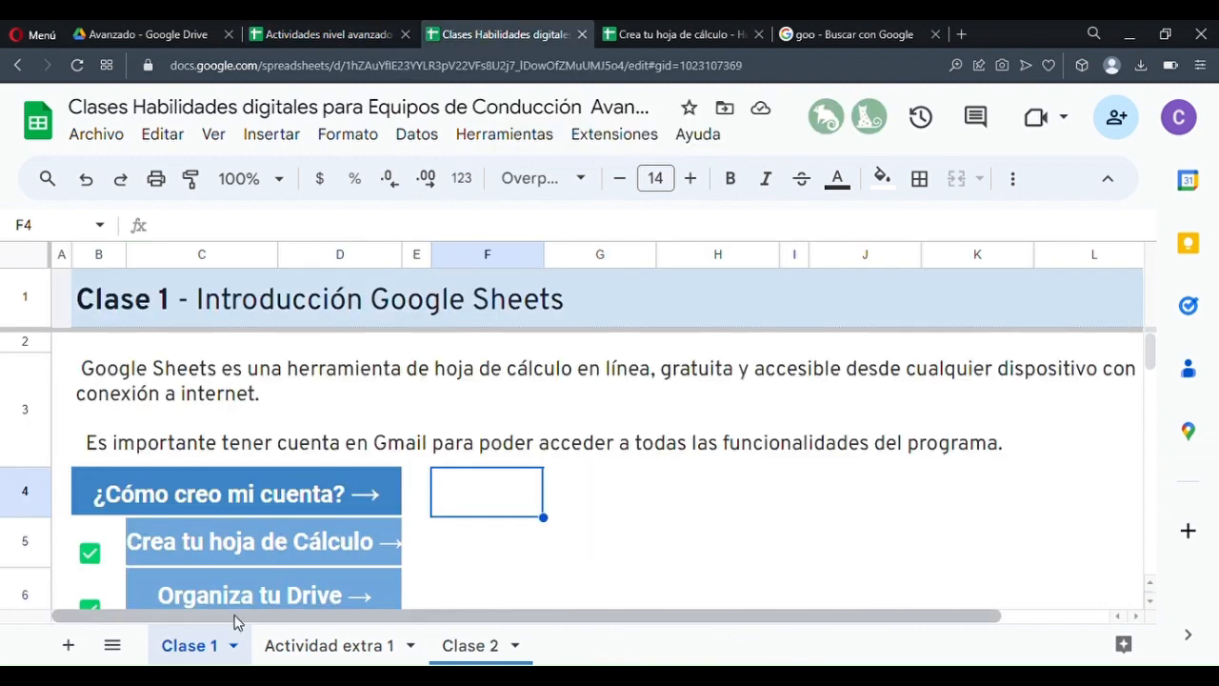
scroll(353, 509, "down", 2)
scroll(376, 465, "up", 1)
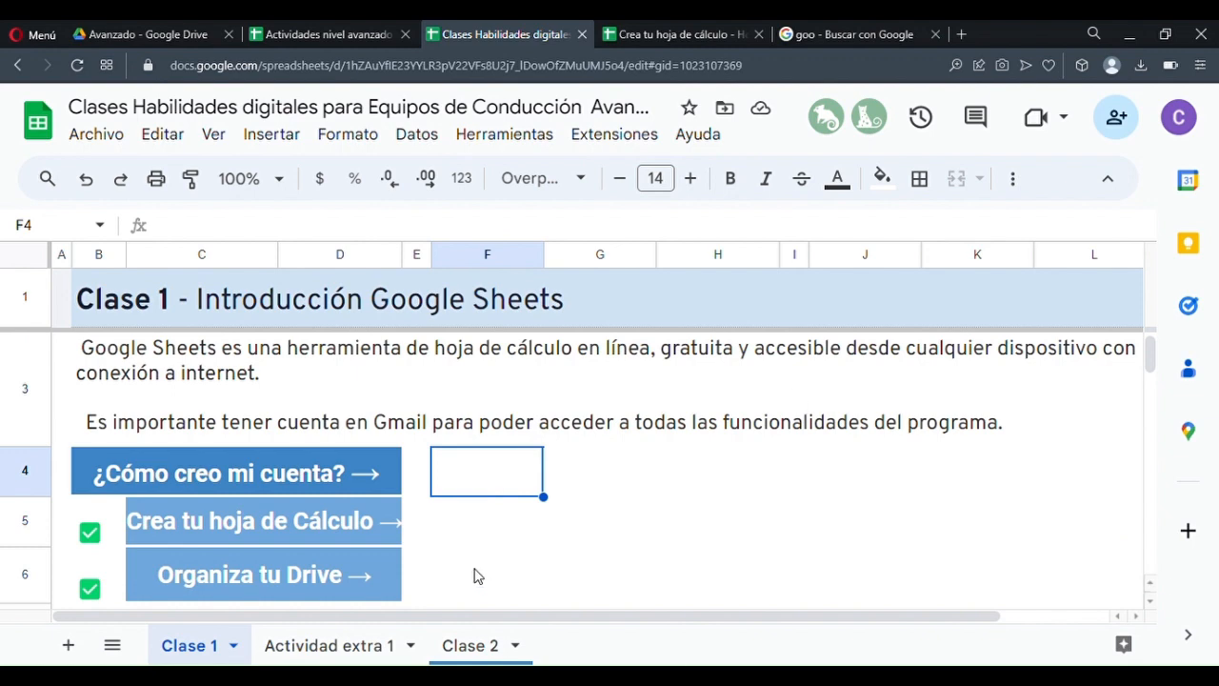
scroll(477, 575, "down", 1)
mouse_move(227, 413)
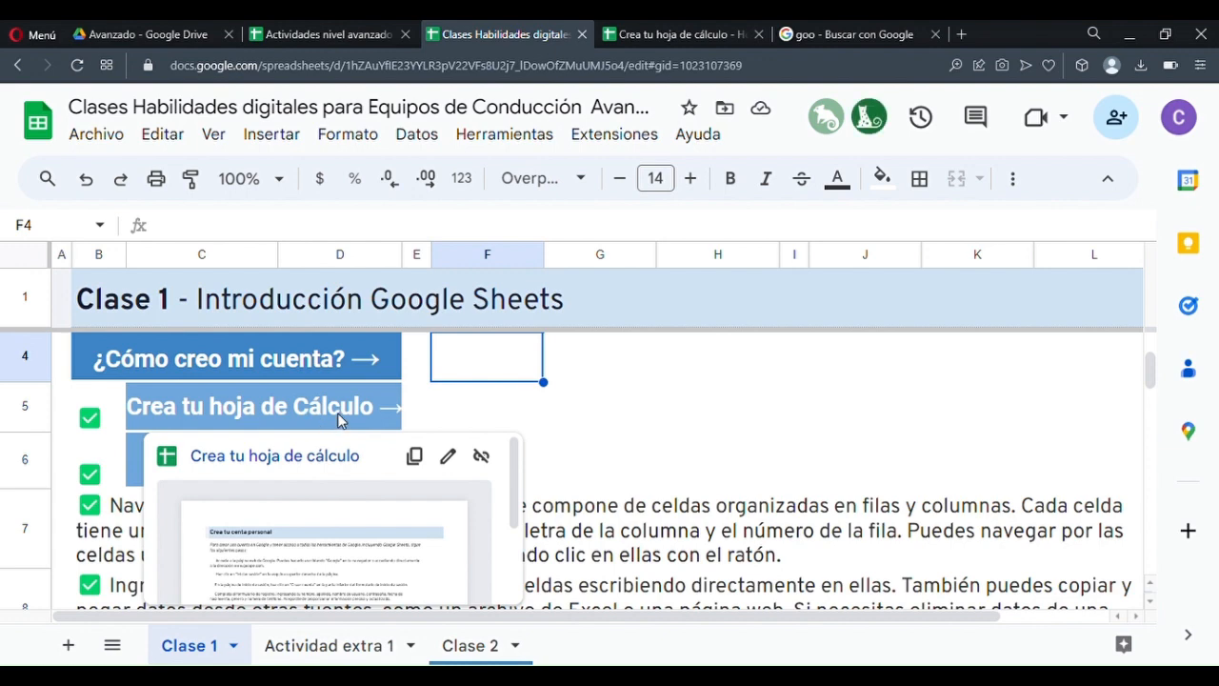
left_click(462, 414)
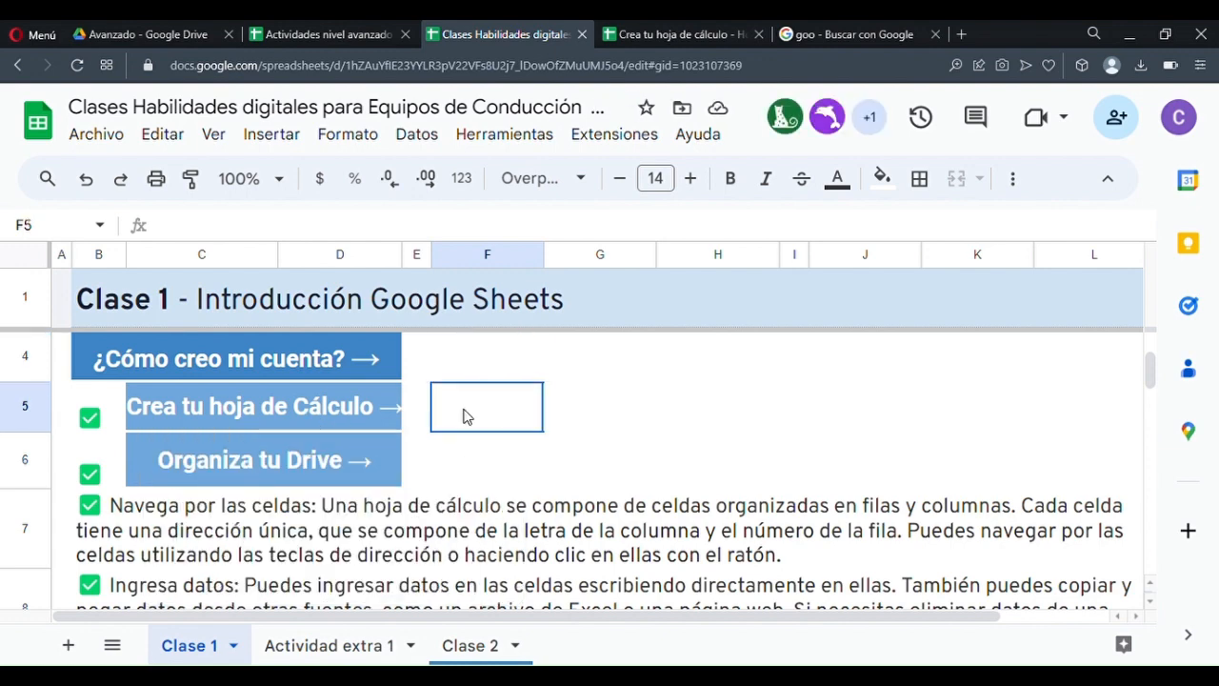
mouse_move(272, 471)
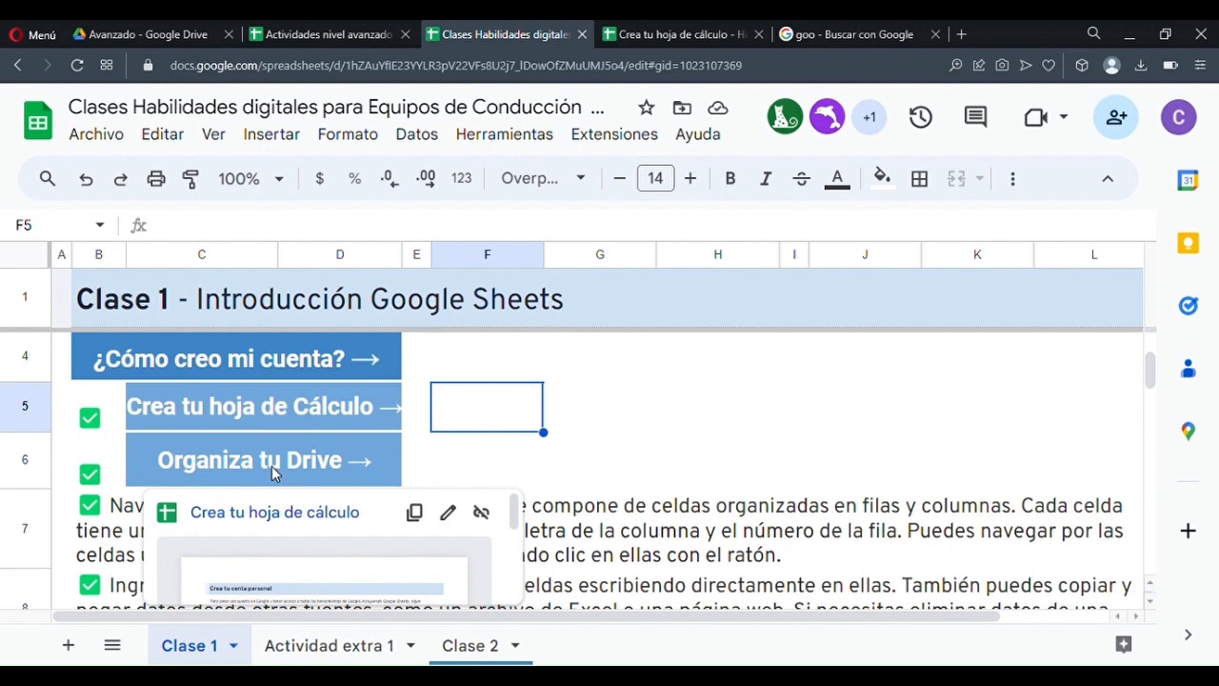
left_click(645, 413)
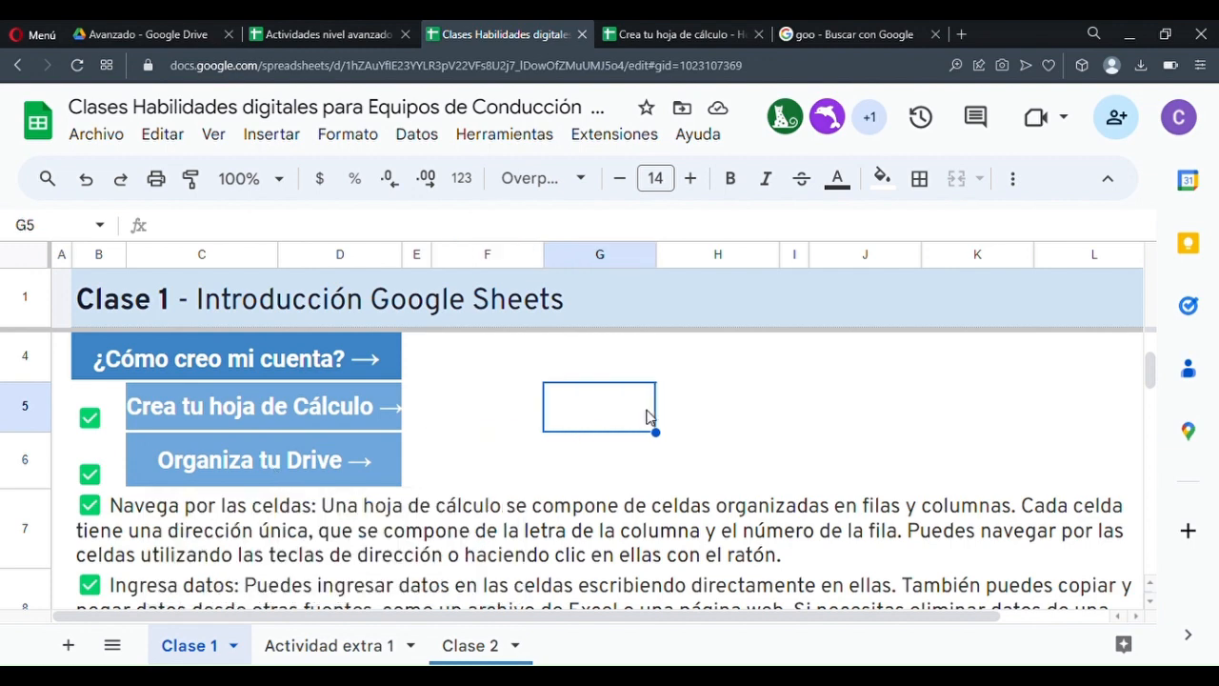
scroll(777, 433, "down", 2)
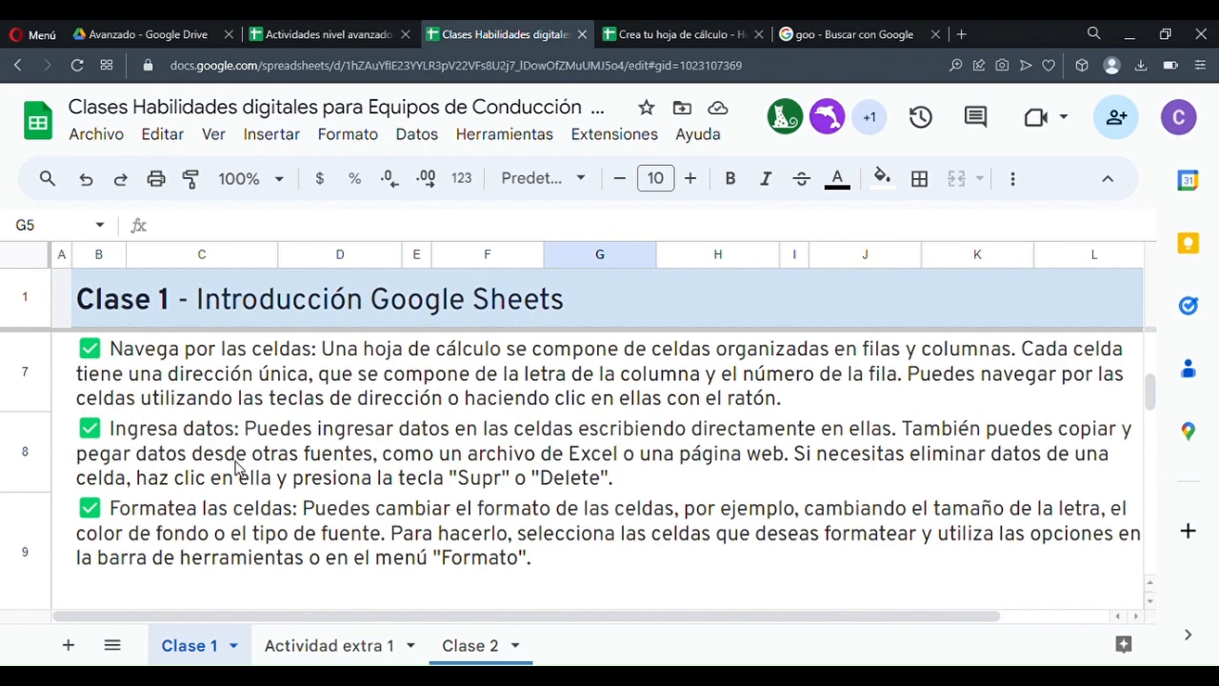
- Show the gridlines on the Clase 1 sheet and check them along the notes
scroll(622, 552, "up", 5)
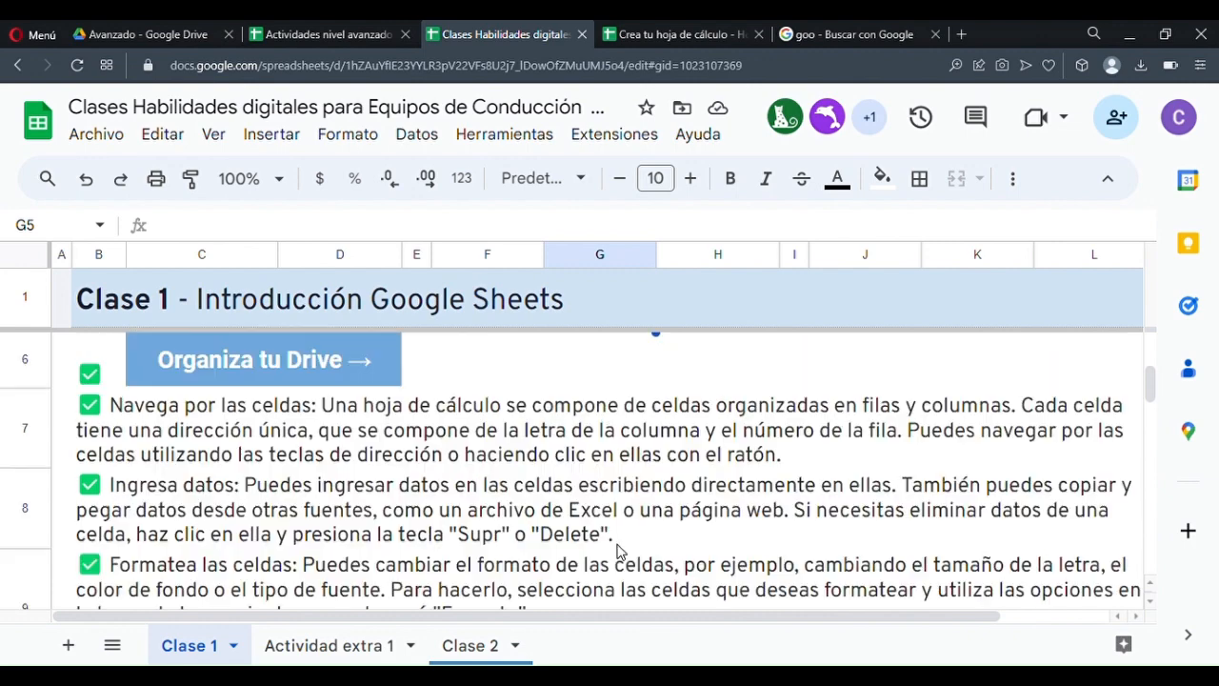
left_click(215, 138)
mouse_move(236, 175)
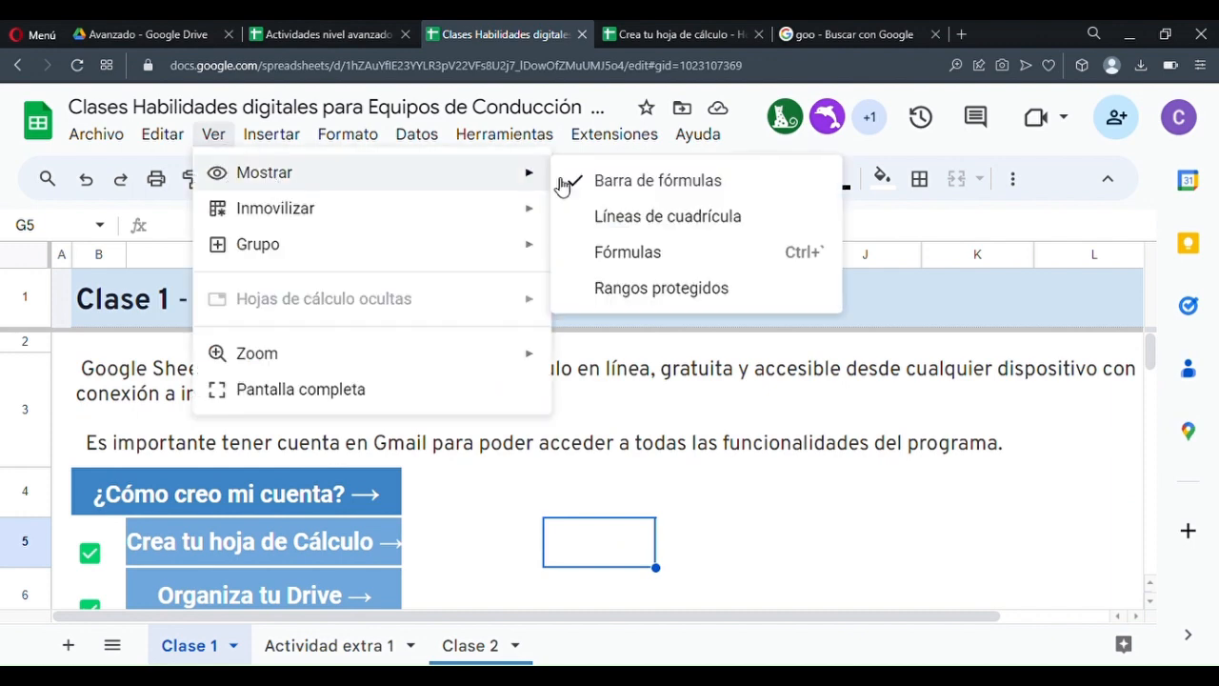
left_click(601, 216)
left_click(679, 562)
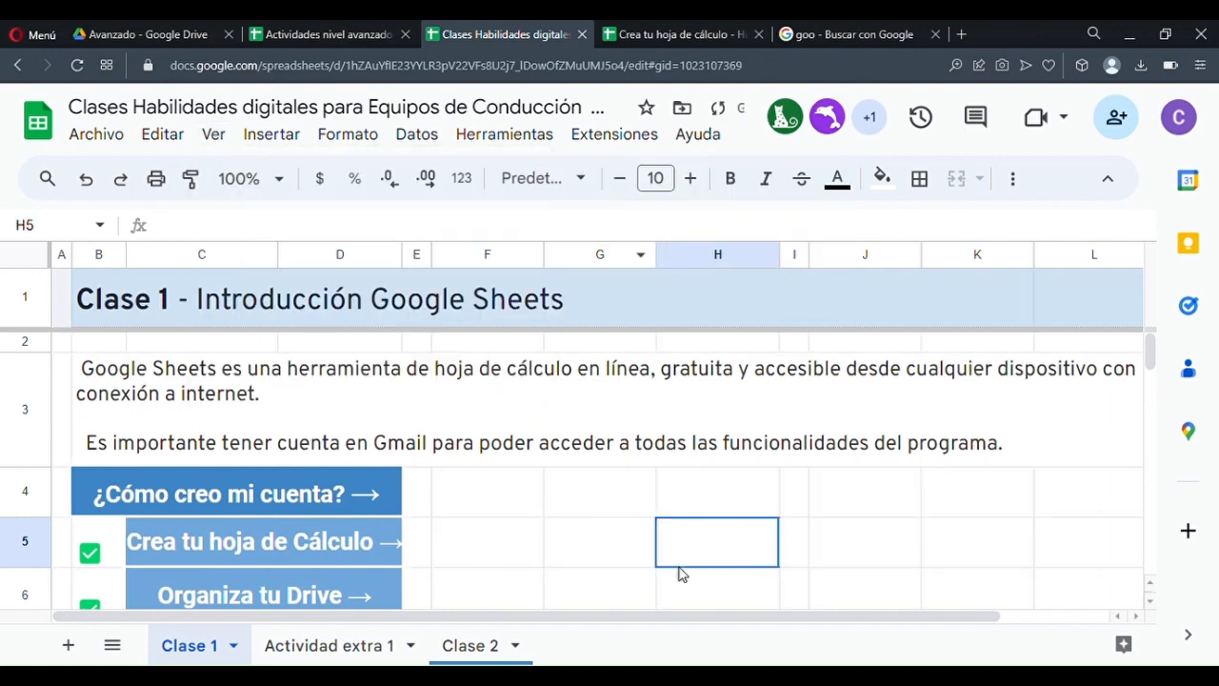
scroll(907, 481, "down", 3)
scroll(906, 481, "up", 3)
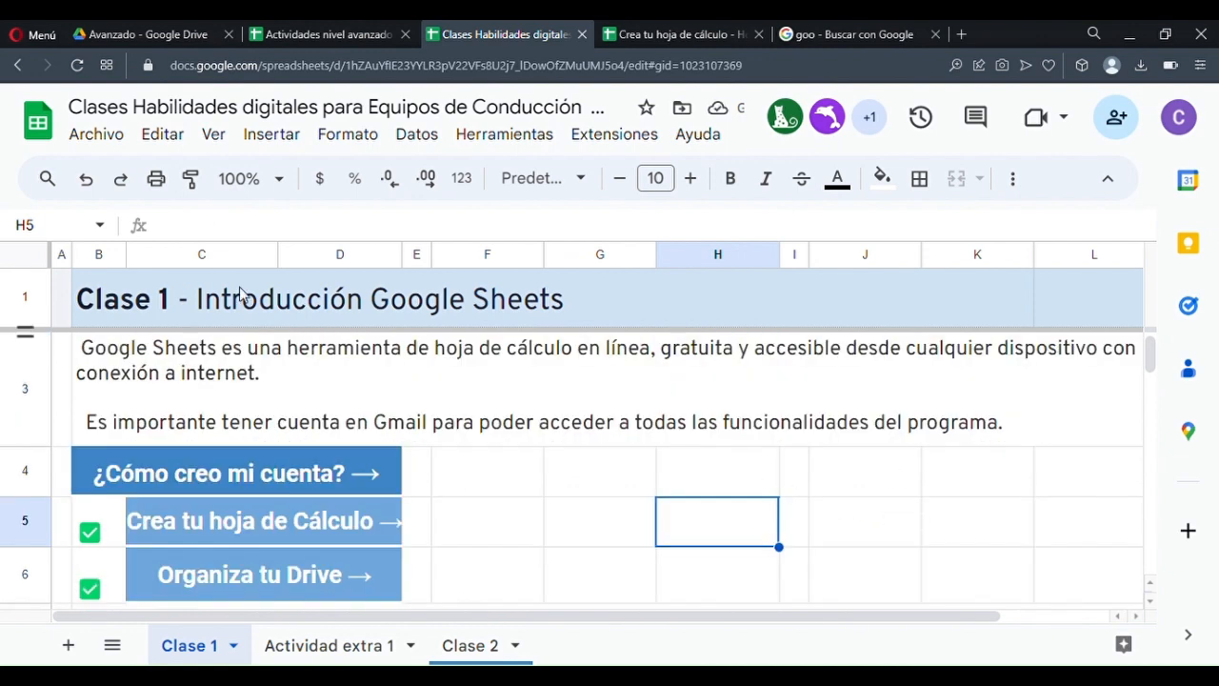
- Select various empty cells in rows 4 and 5 of the Clase 1 sheet to point out individual cells
left_click(581, 462)
left_click(829, 486)
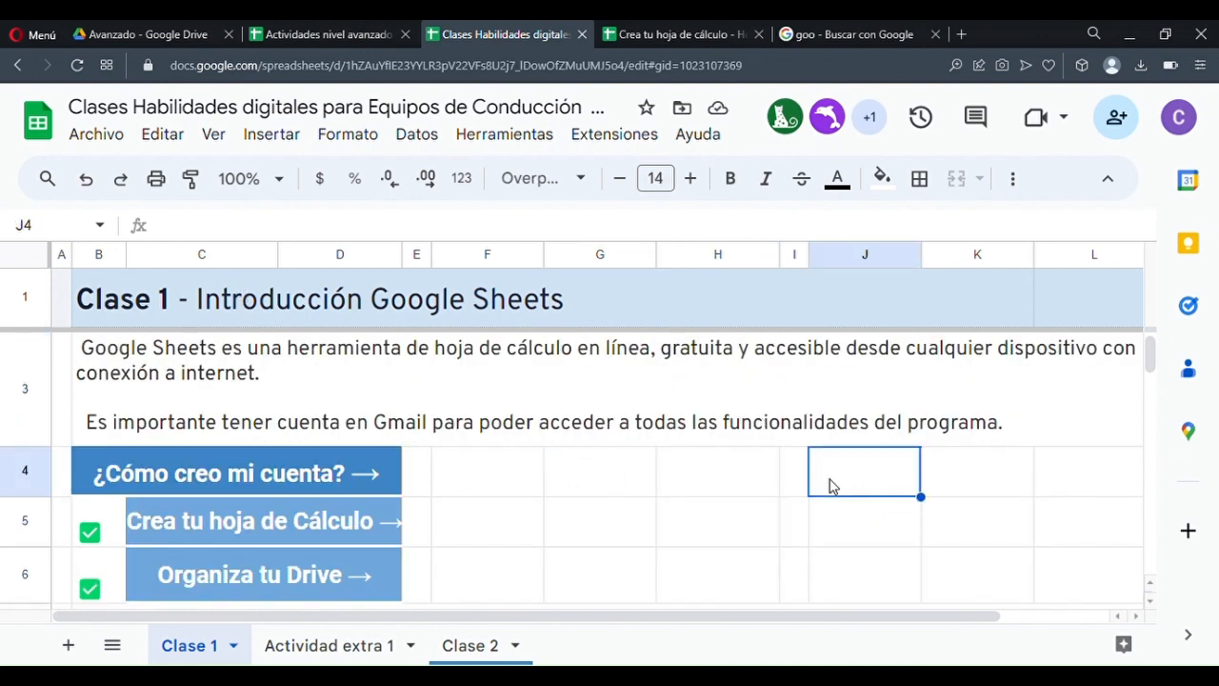
left_click(587, 523)
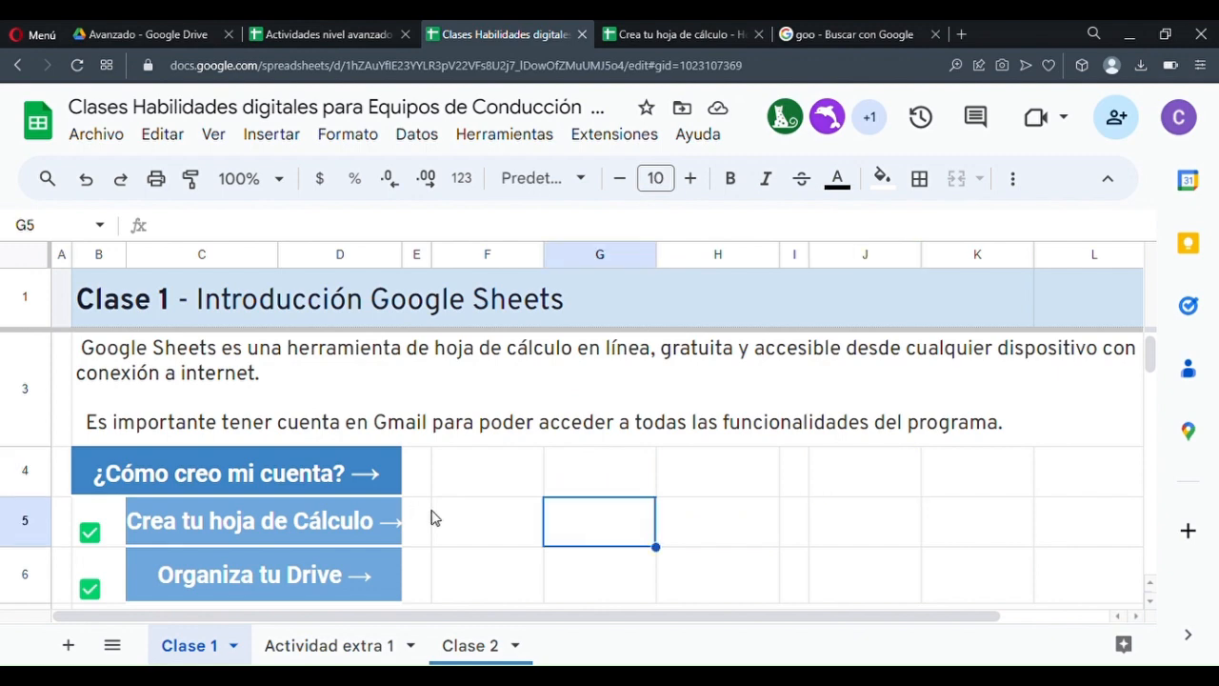
left_click(465, 511)
left_click(490, 468)
left_click(638, 485)
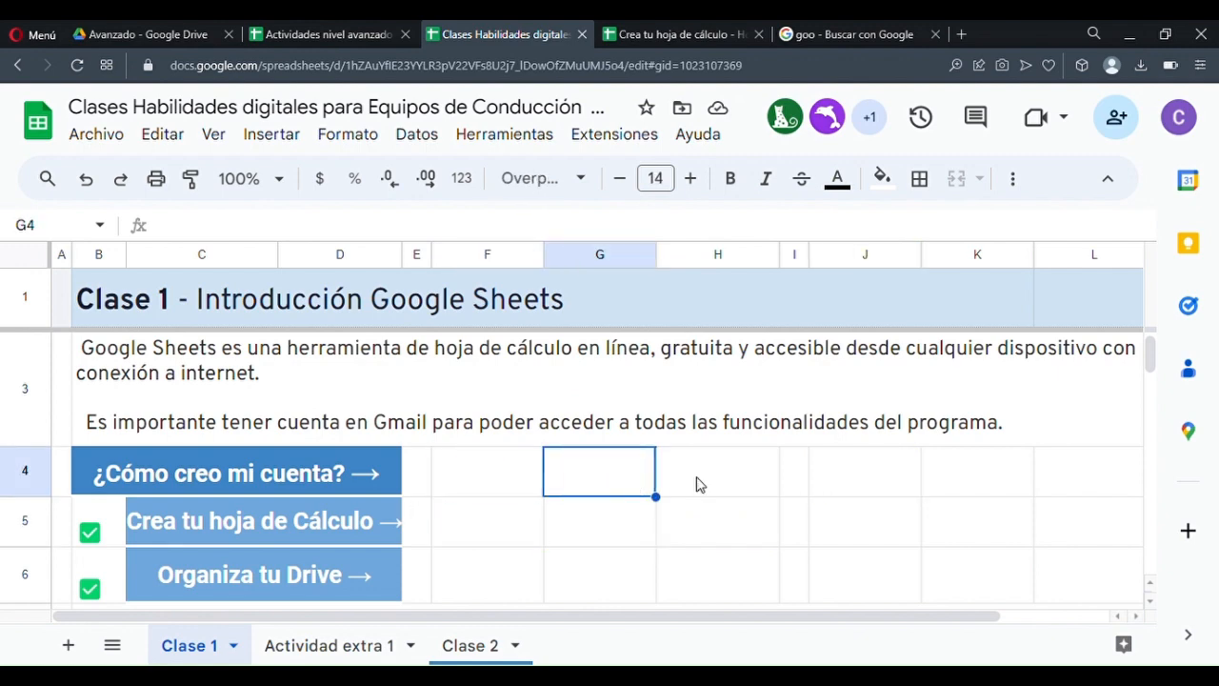
left_click(697, 485)
left_click(646, 489)
left_click(701, 493)
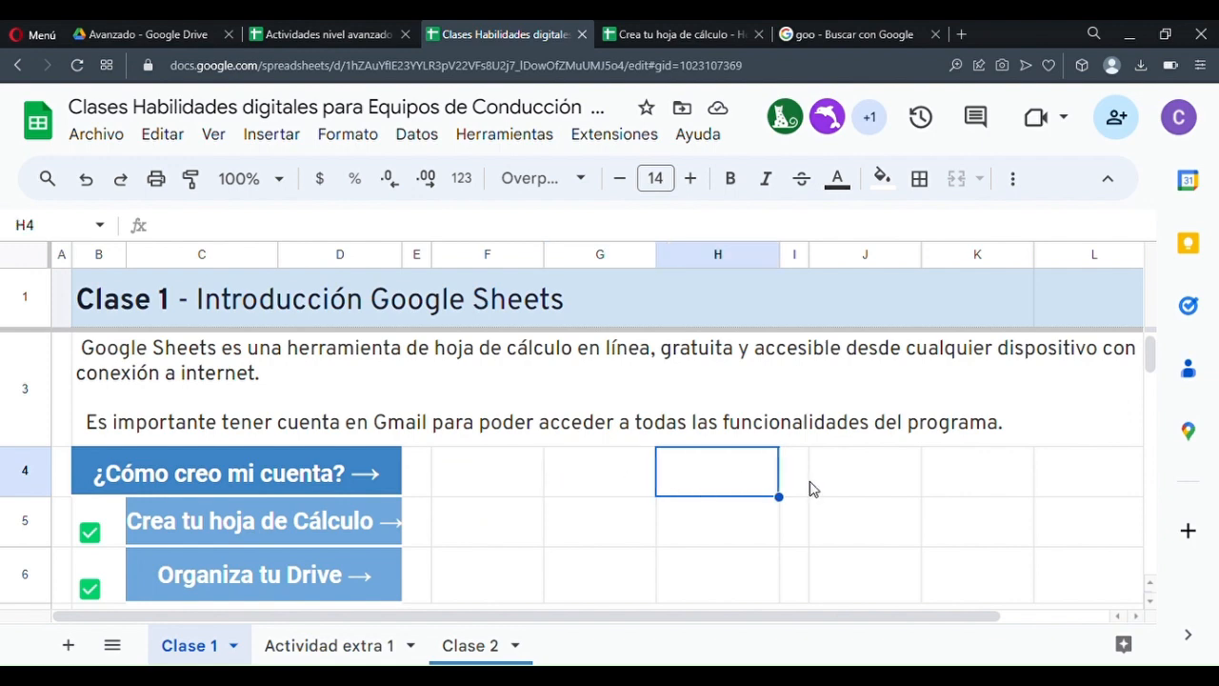
left_click(804, 488)
left_click(880, 486)
left_click(594, 541)
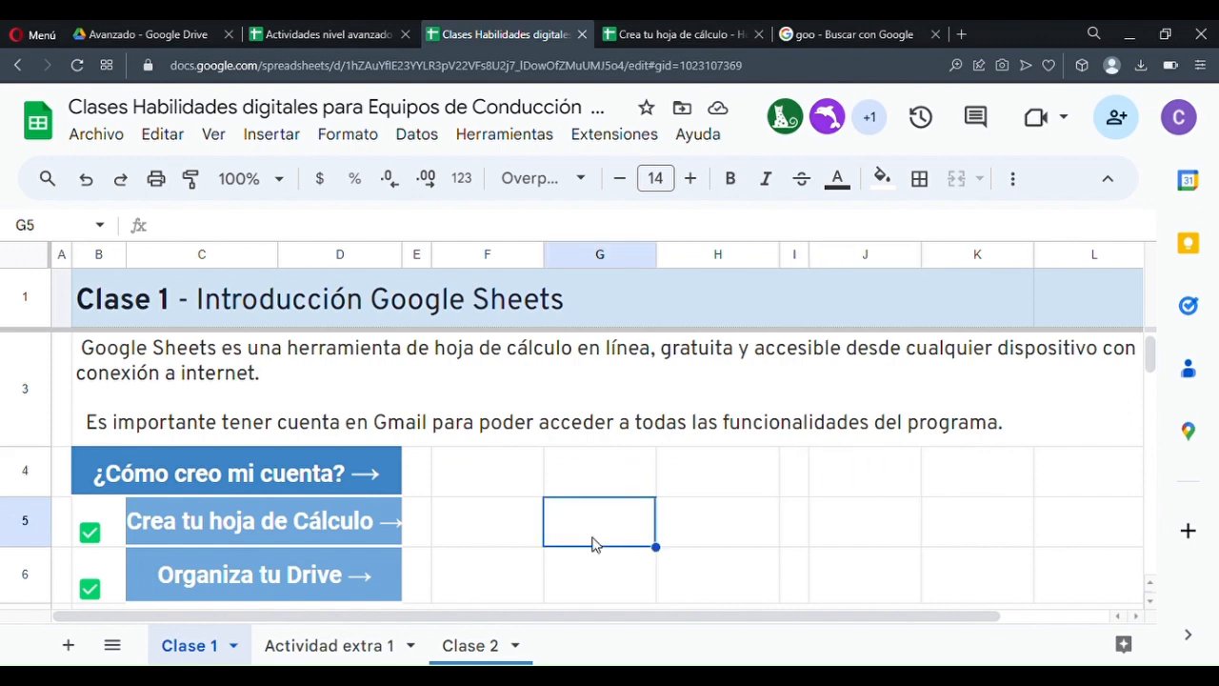
left_click(601, 486)
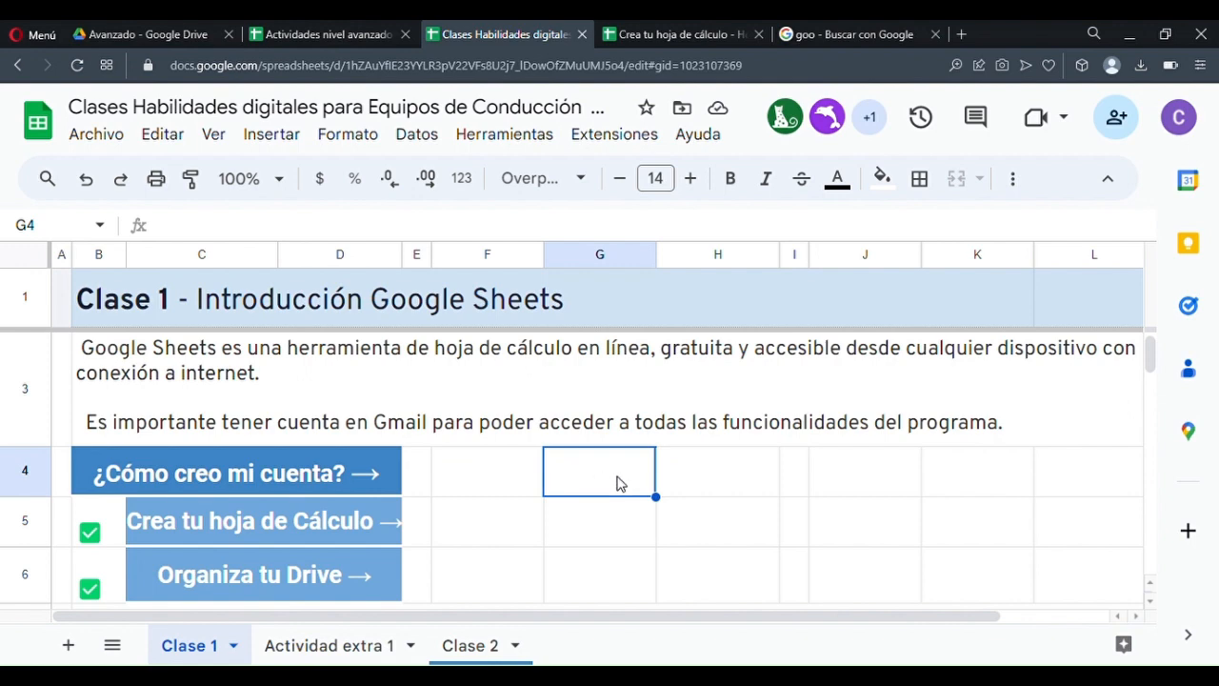
left_click(708, 487)
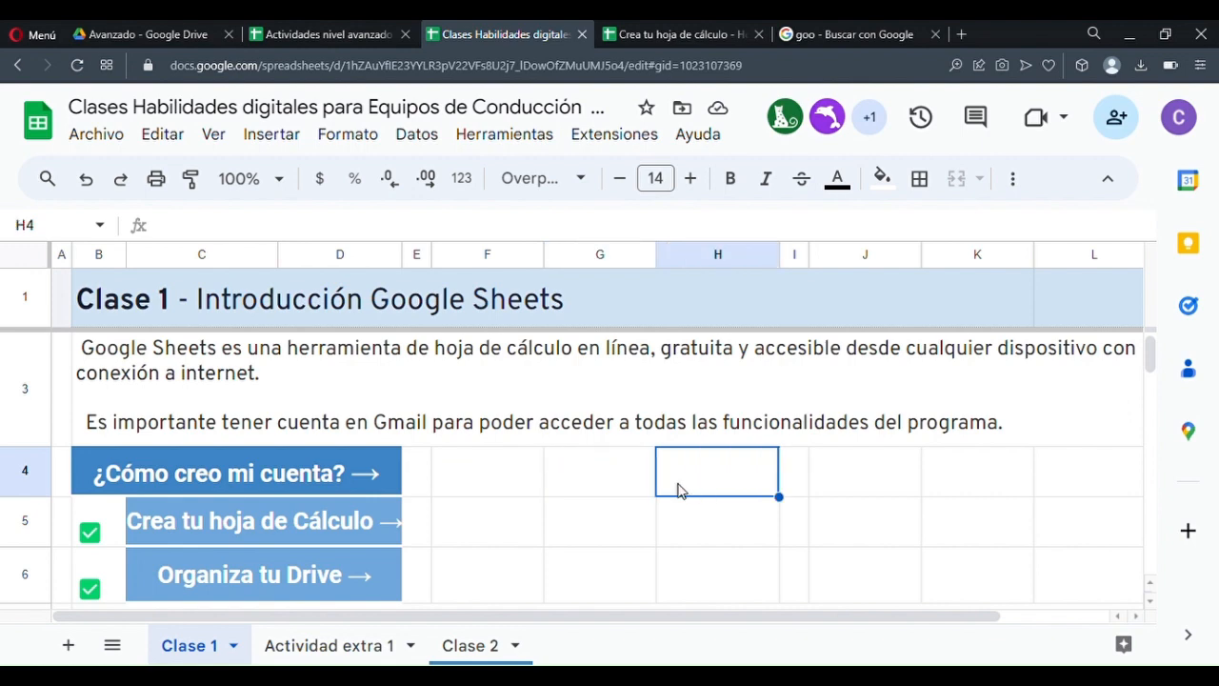
left_click(613, 482)
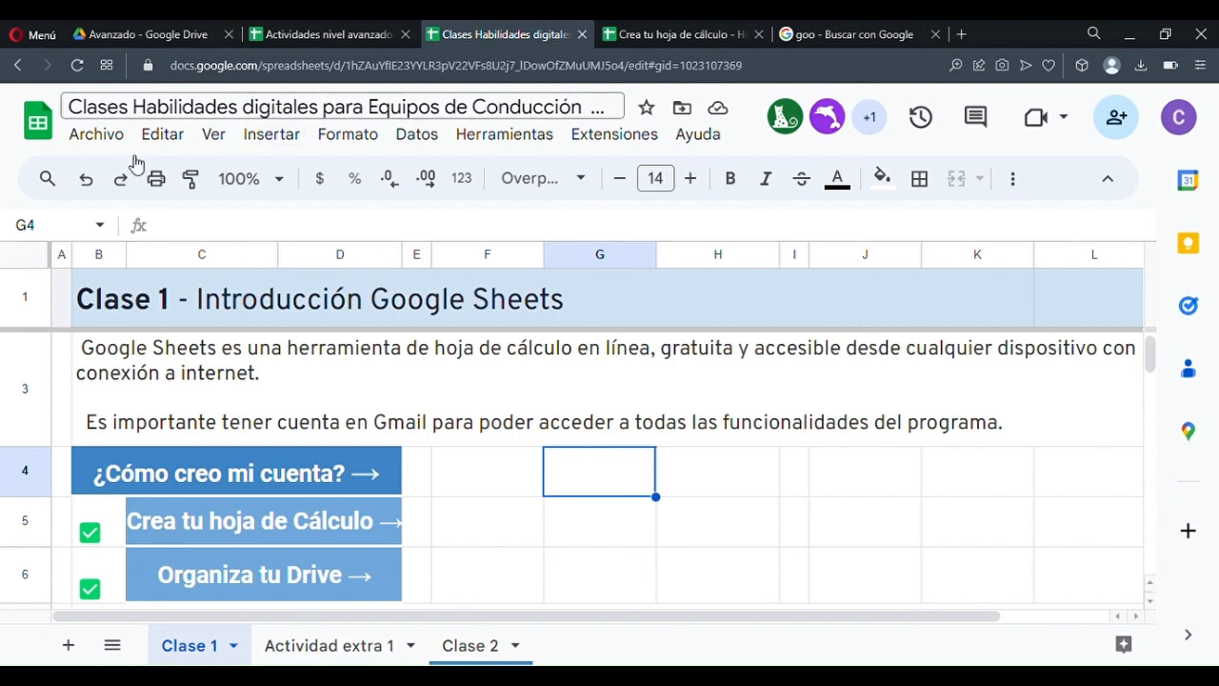
- Scan the Clase 1 notes down to "Comparte tus archivos" and look through the spreadsheet's file commands, from Nuevo to Imprimir
scroll(557, 484, "down", 1)
scroll(557, 484, "down", 4)
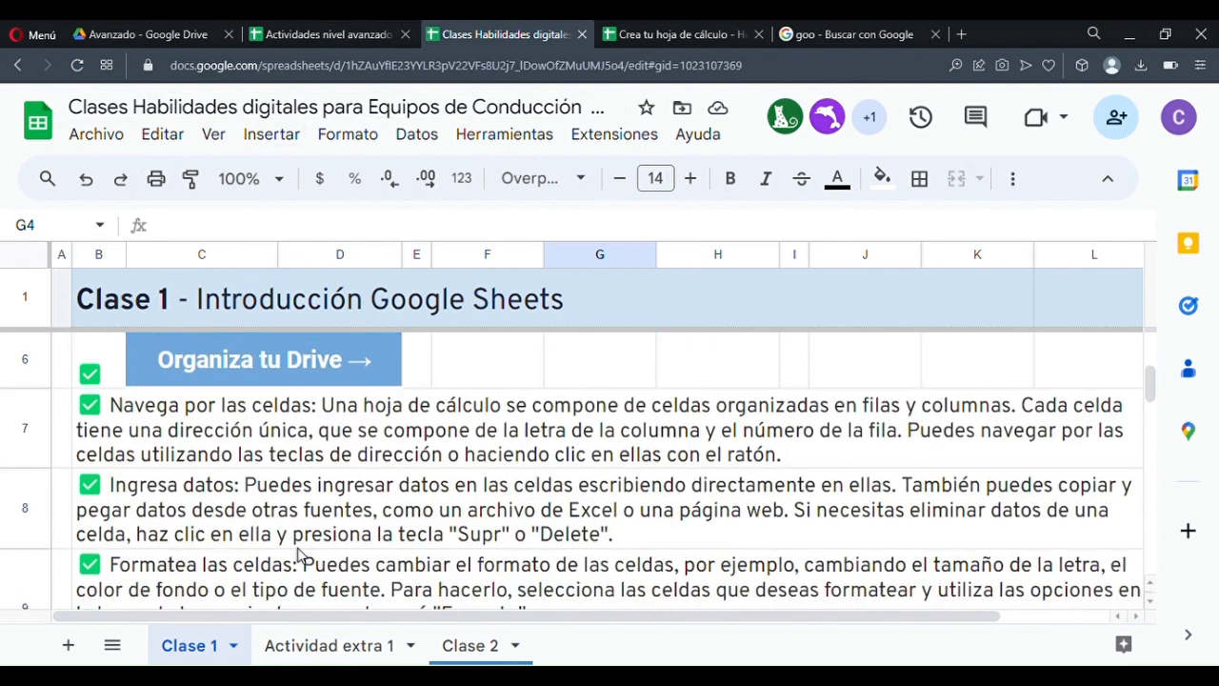
scroll(320, 449, "down", 1)
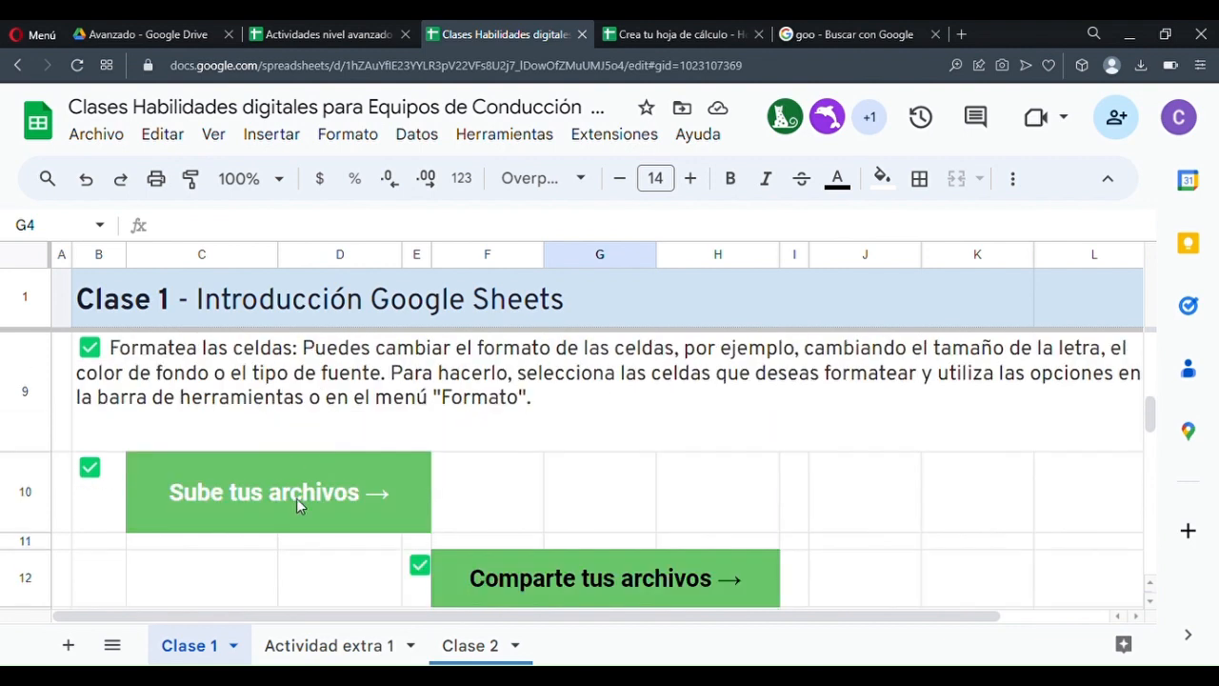
left_click(96, 136)
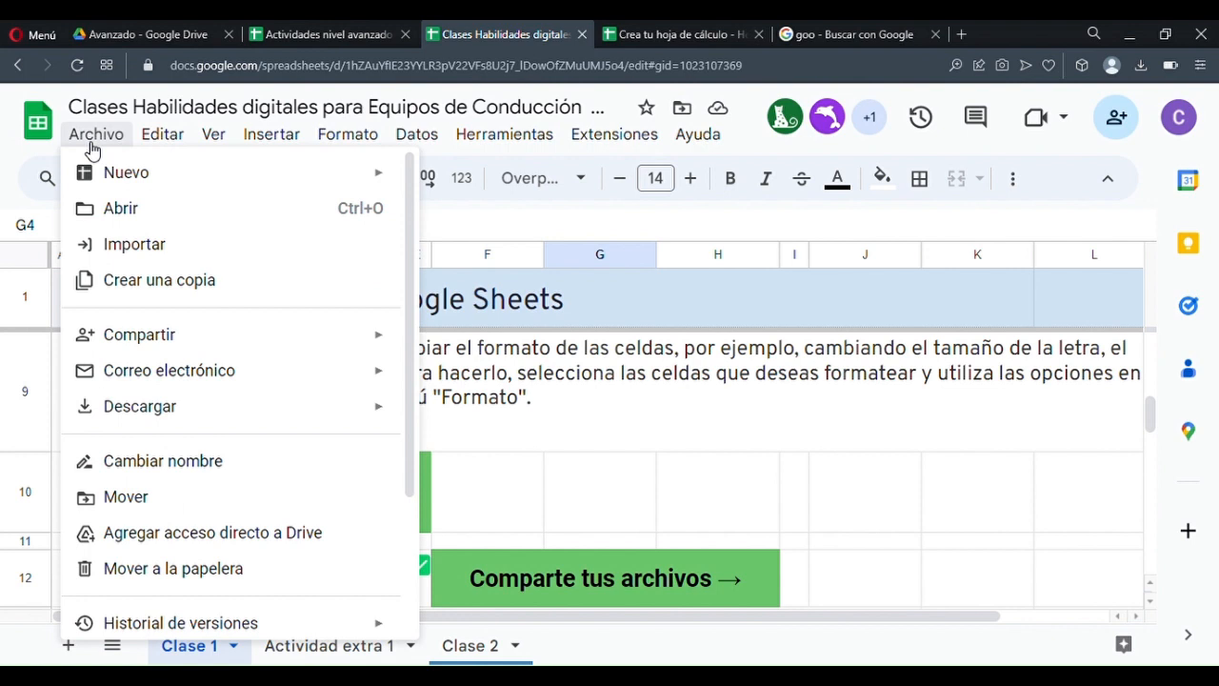
mouse_move(111, 173)
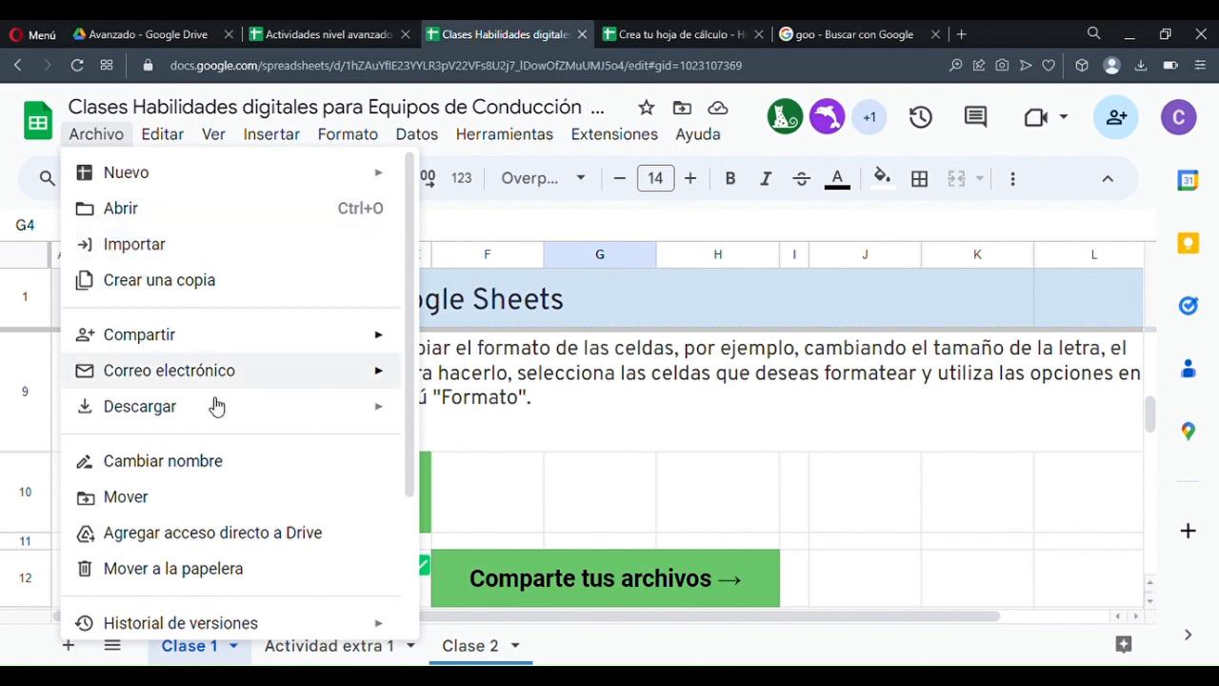
scroll(253, 591, "down", 3)
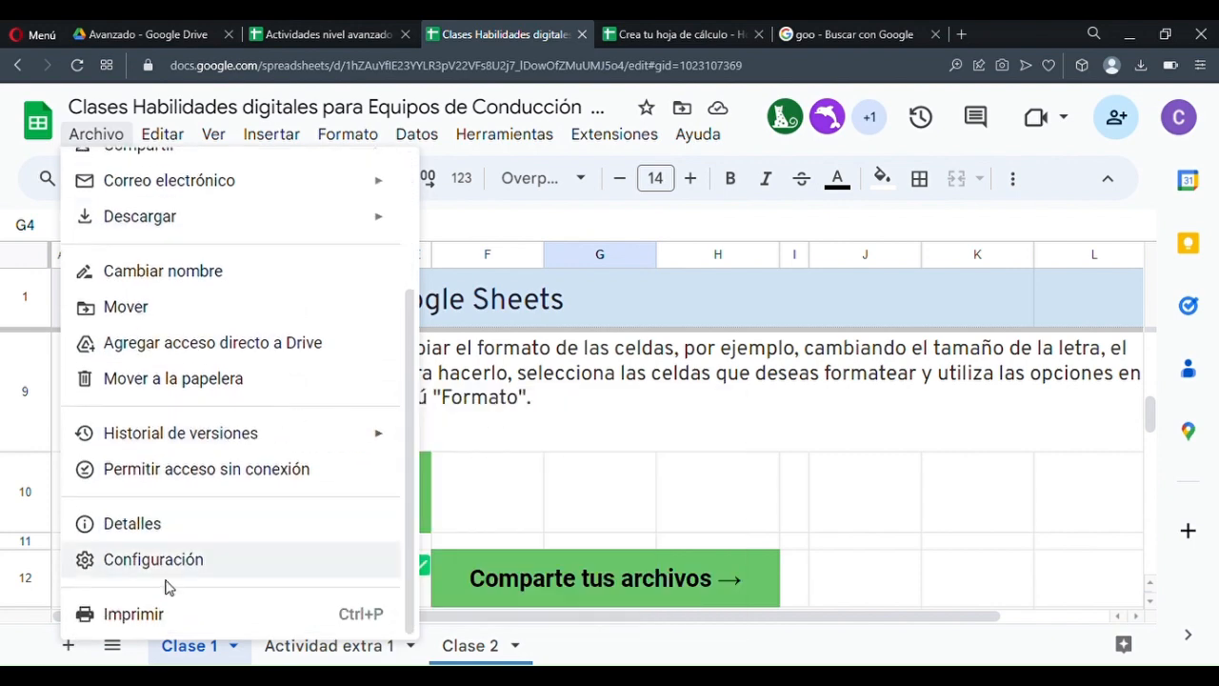
mouse_move(238, 440)
scroll(243, 447, "up", 3)
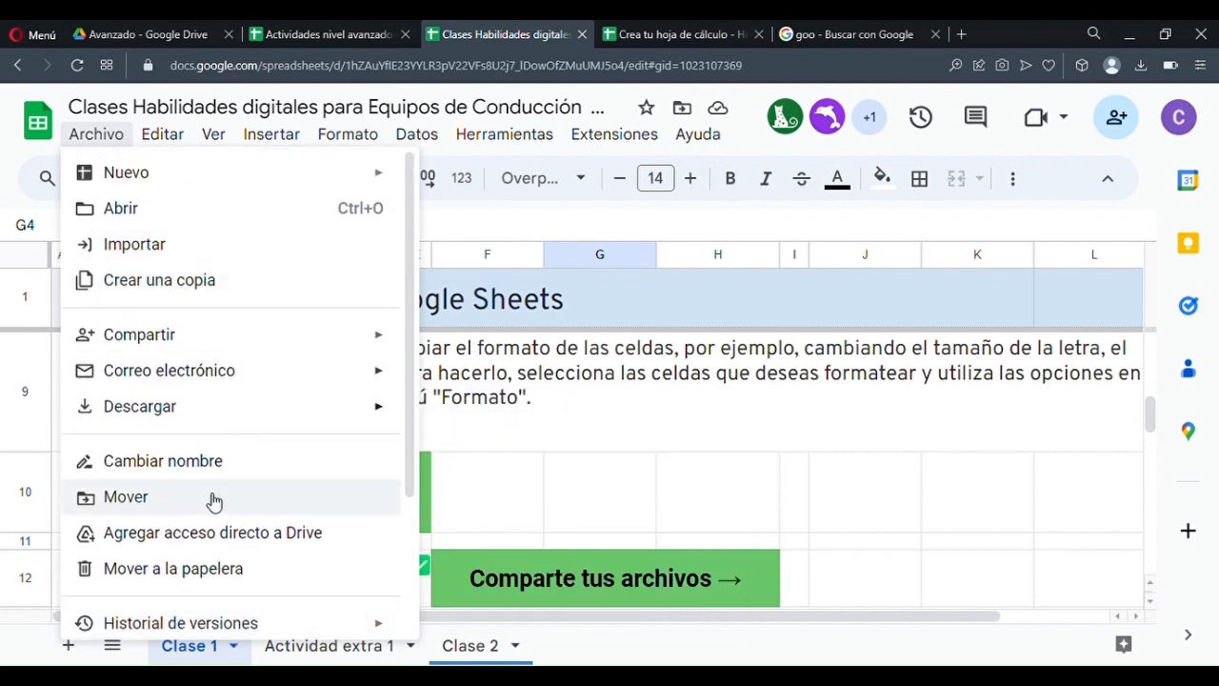
left_click(127, 138)
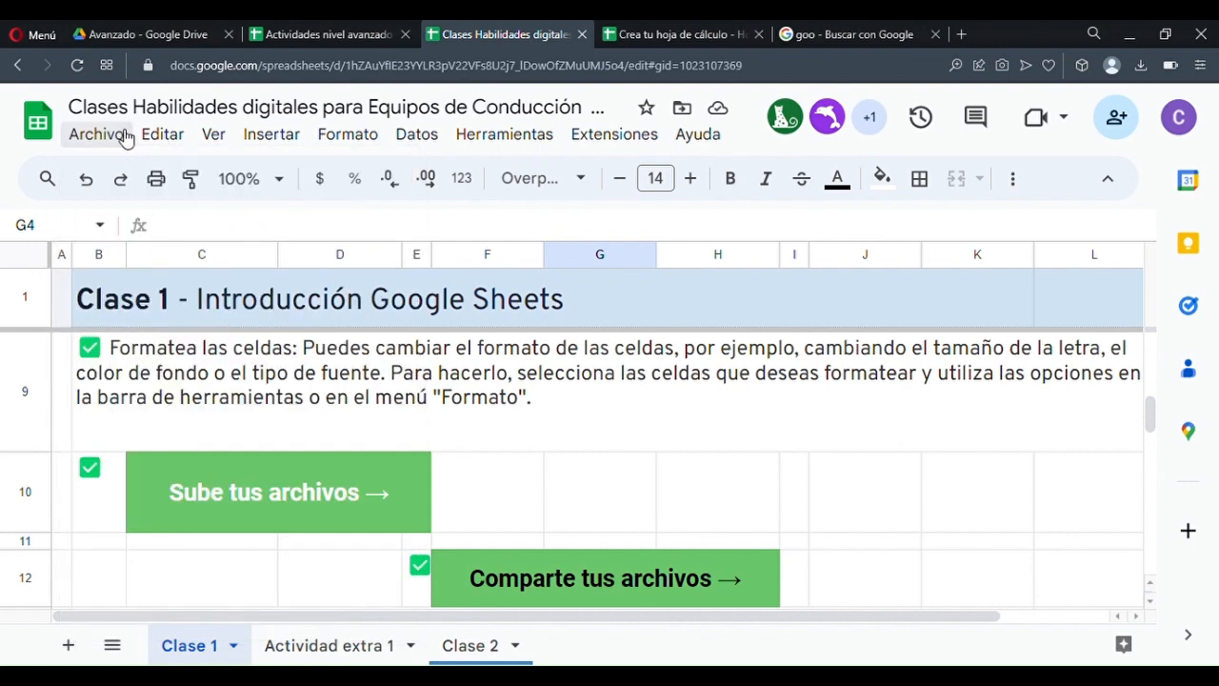
left_click(127, 138)
left_click(126, 138)
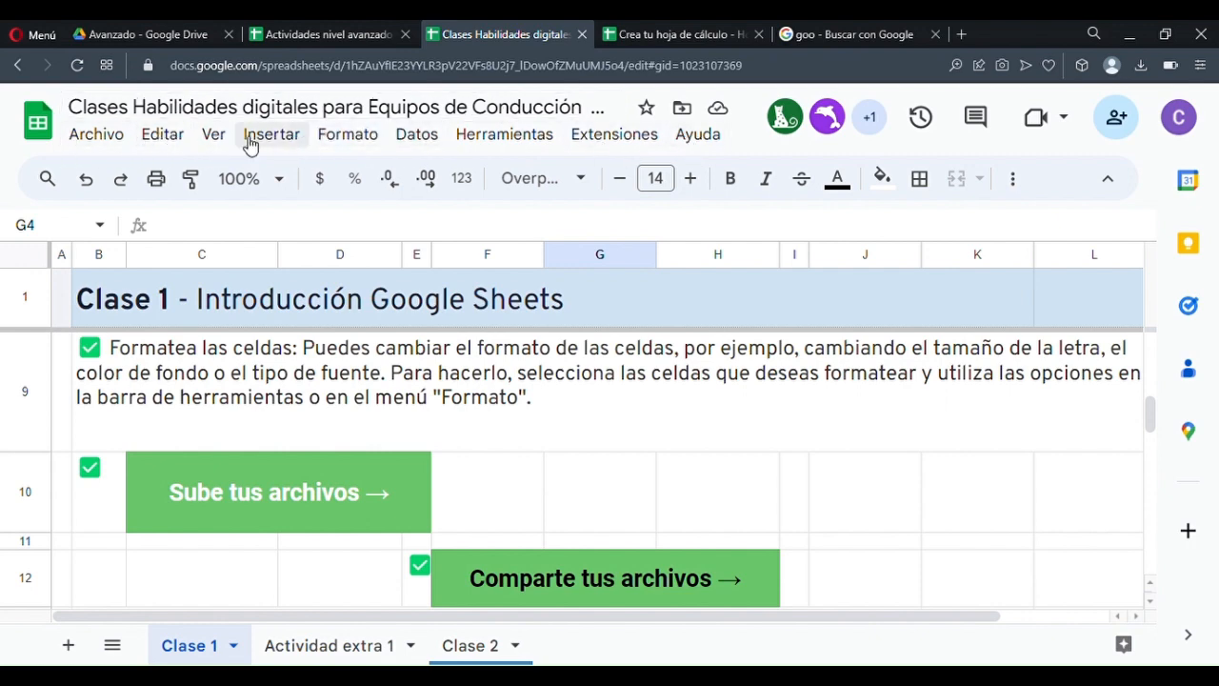
- Examine the spreadsheet's sharing options and its available download formats among the file commands
left_click(100, 133)
mouse_move(276, 138)
mouse_move(103, 143)
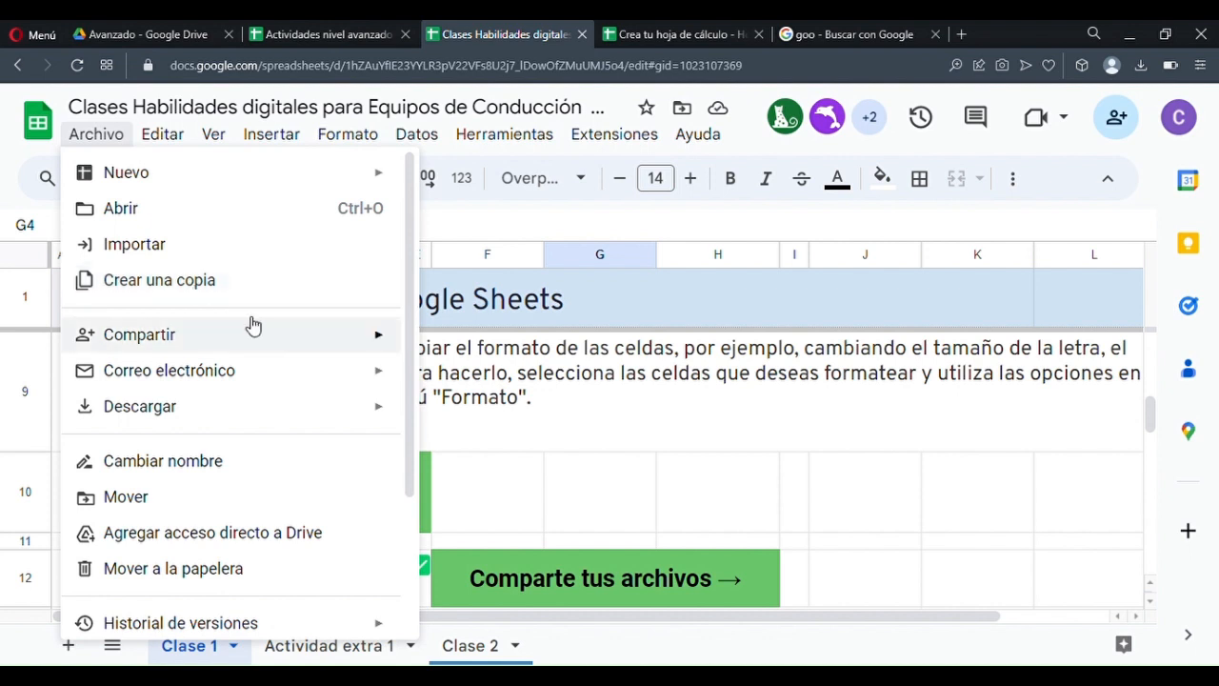
mouse_move(335, 338)
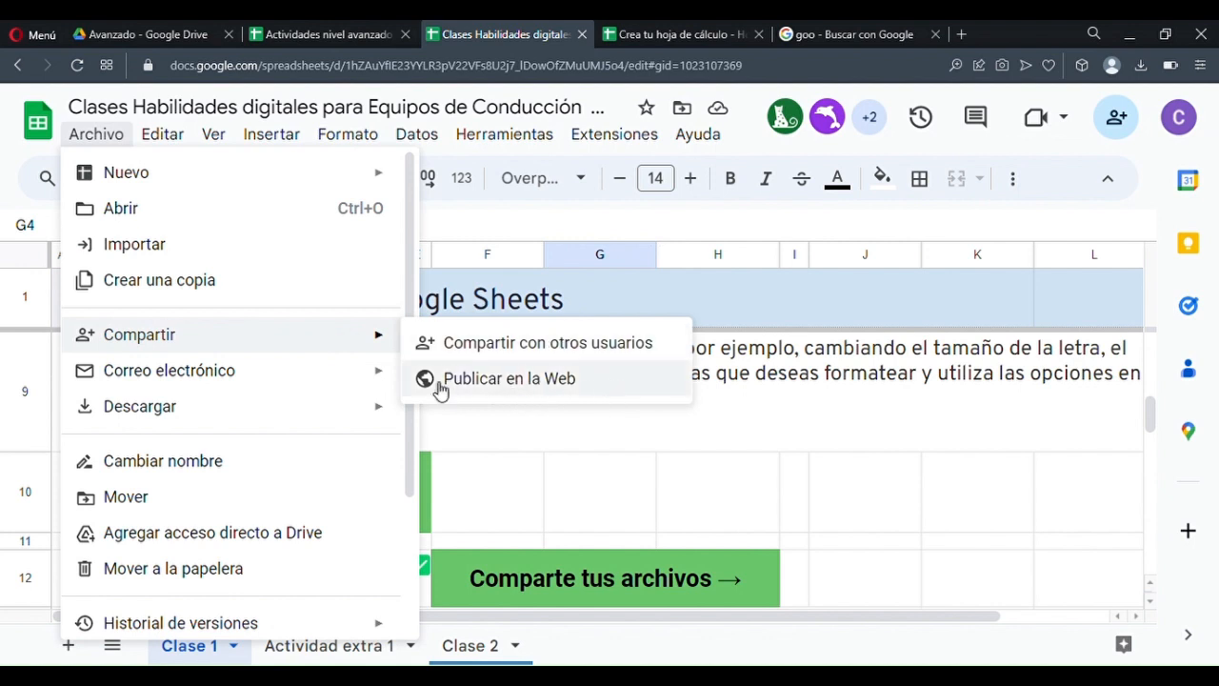
mouse_move(371, 412)
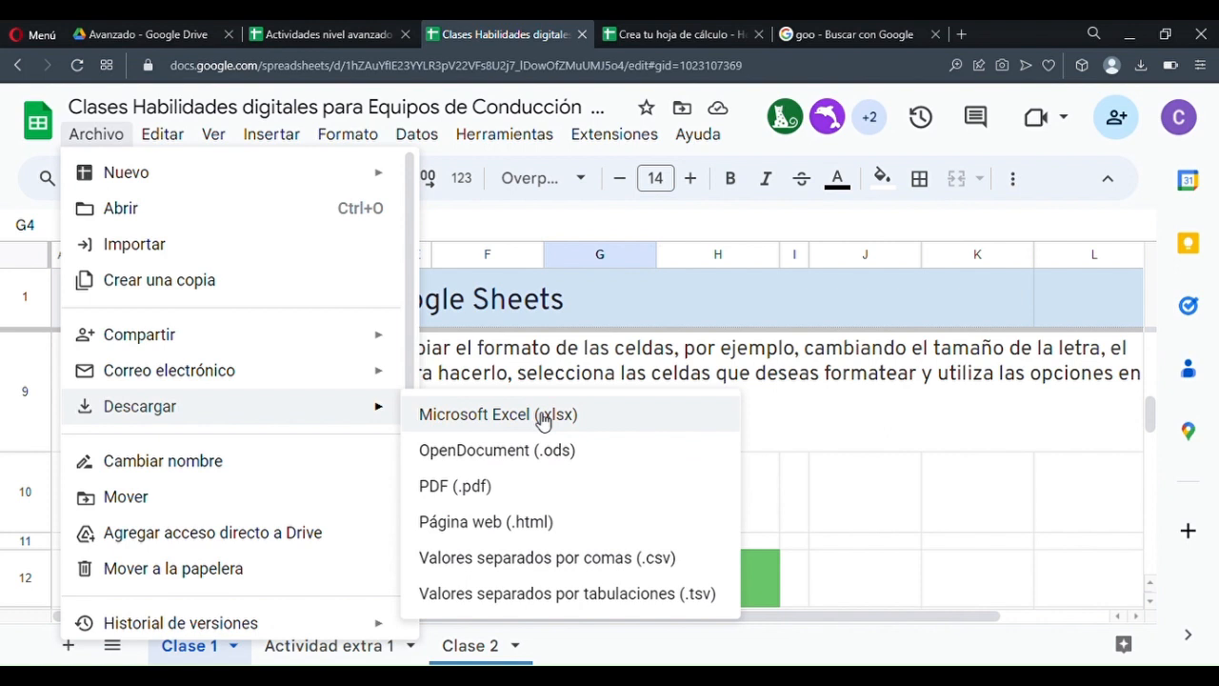
scroll(280, 476, "down", 2)
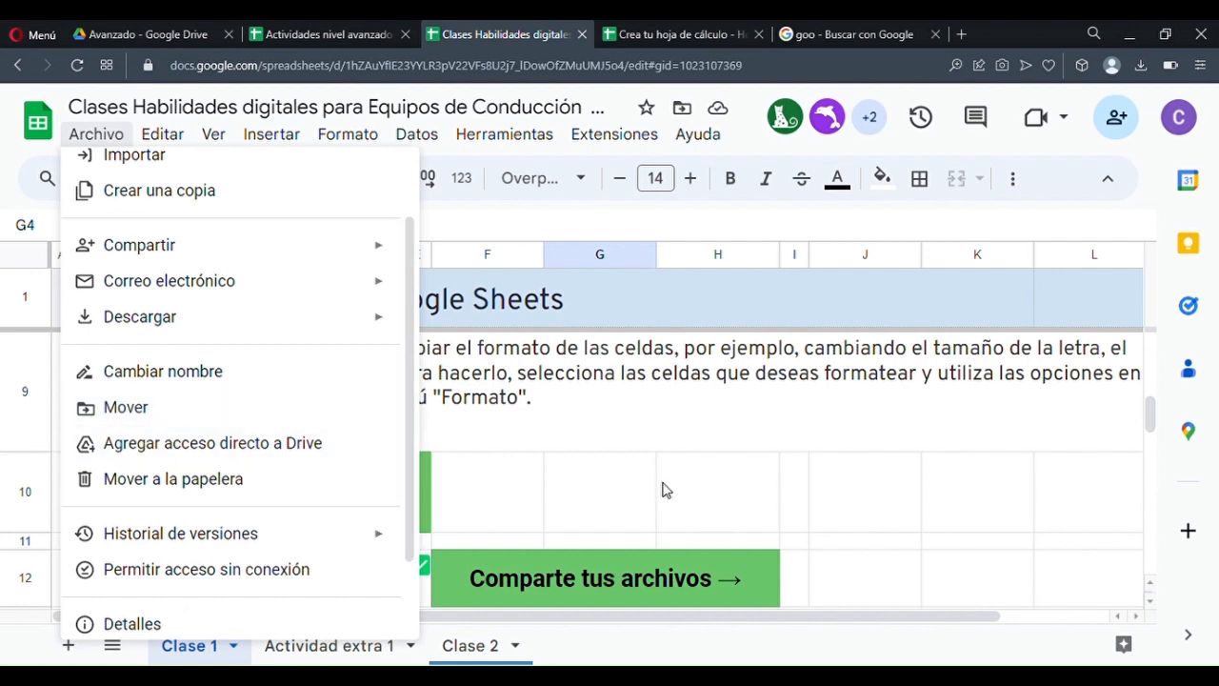
- Select the empty cells G10 to K10 beside the "Sube tus archivos" link on the Clase 1 sheet
left_click(593, 496)
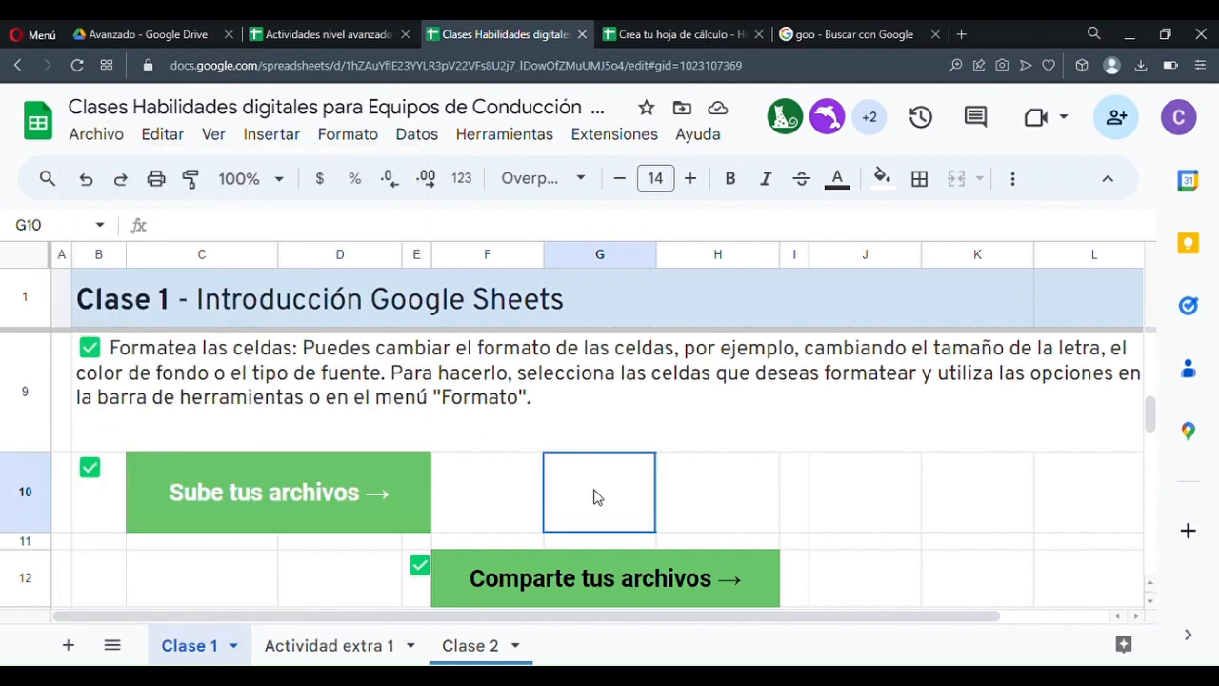
left_click_drag(596, 509, 941, 525)
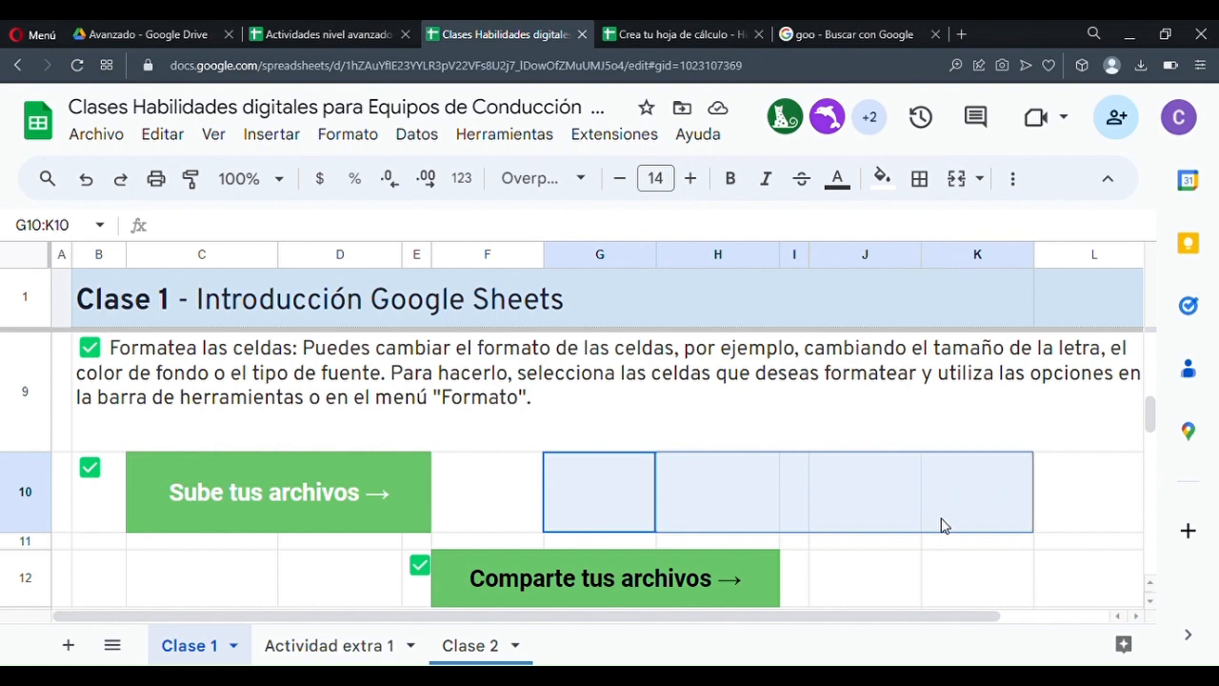
left_click(606, 495)
left_click_drag(610, 494, 933, 484)
- Review the file commands once more, from Nuevo to Historial de versiones
left_click(122, 139)
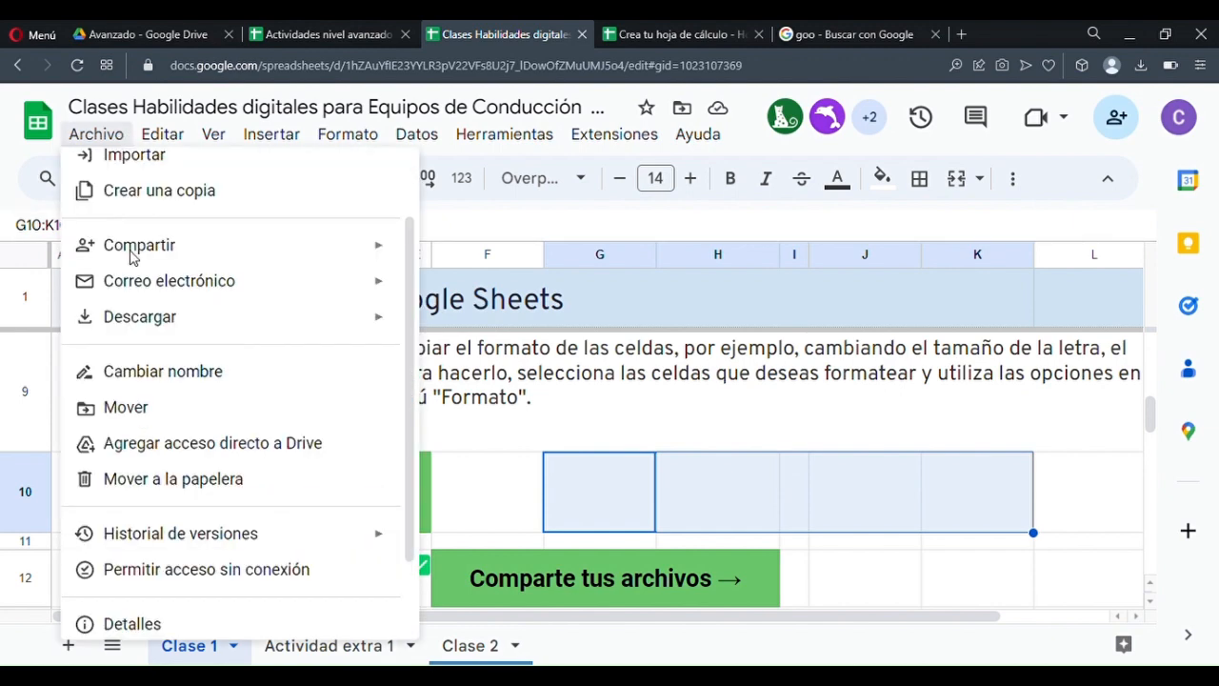
scroll(152, 258, "up", 2)
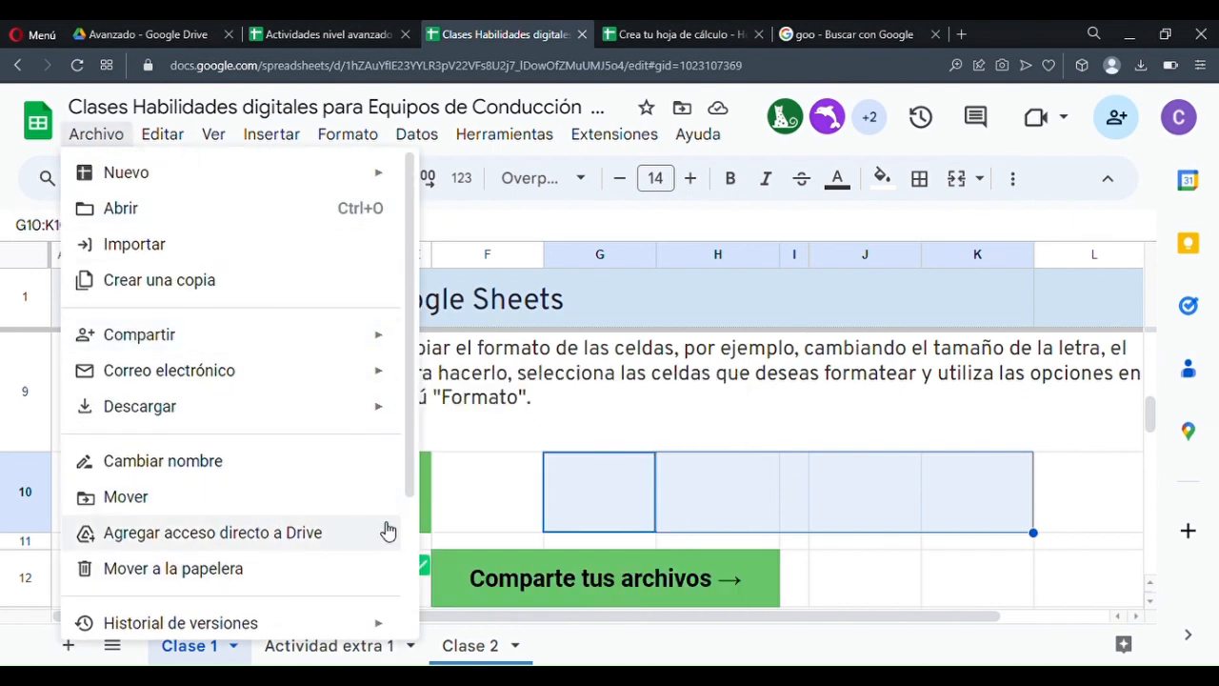
mouse_move(328, 194)
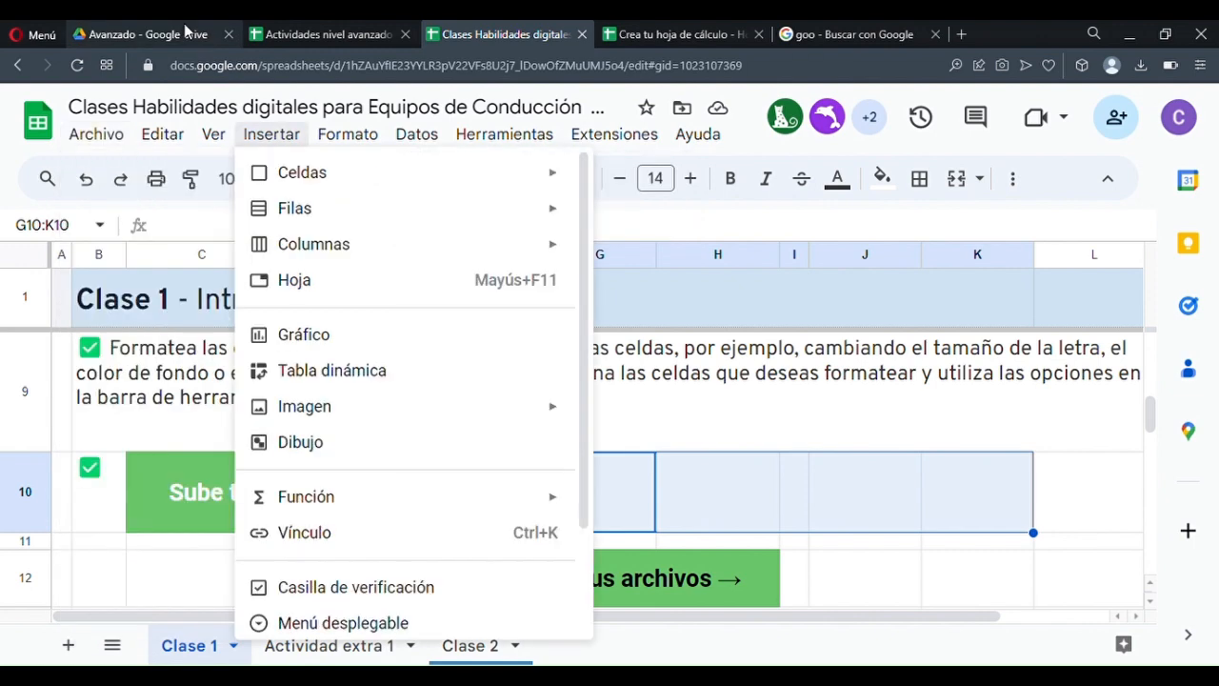
- Switch to Google Drive, reopen the Avanzado folder from Clases, and examine the options for creating a Google spreadsheet there
left_click(142, 35)
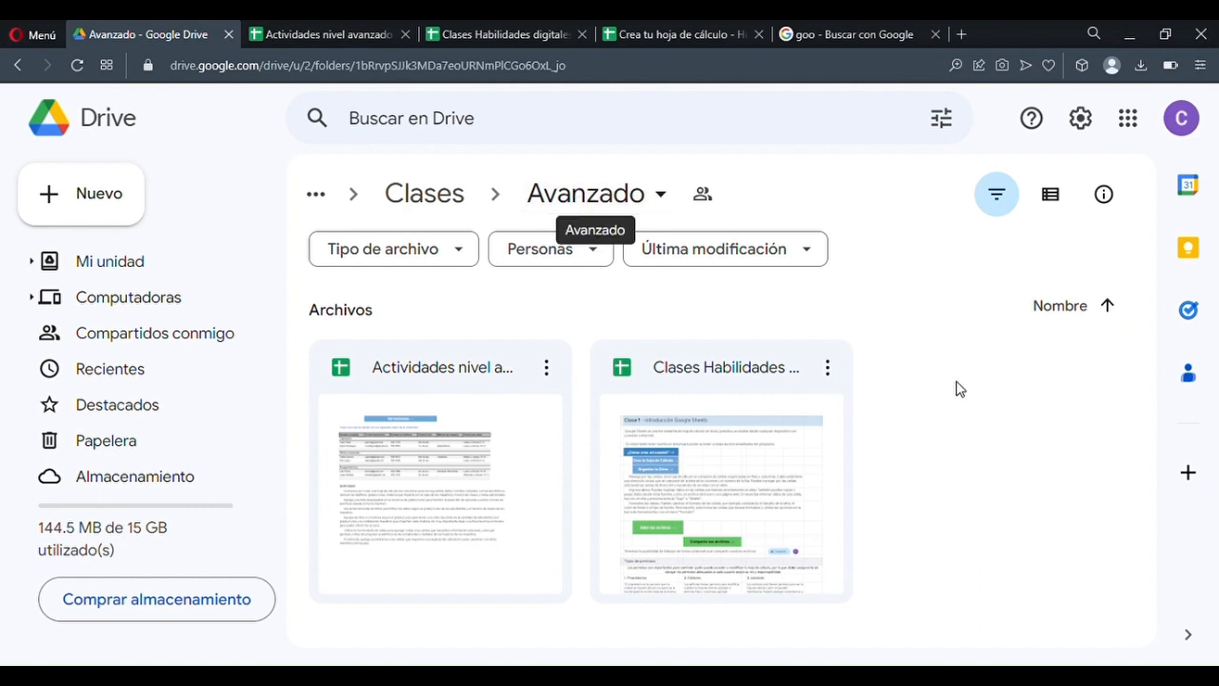
left_click(424, 194)
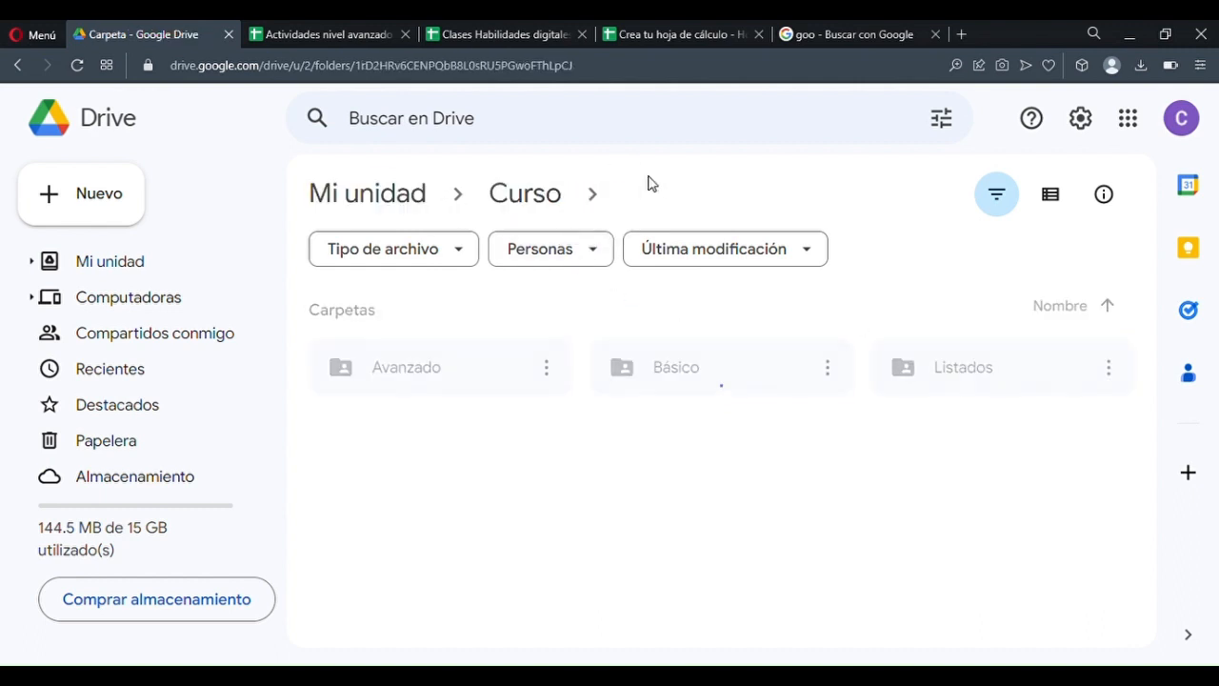
double_click(451, 378)
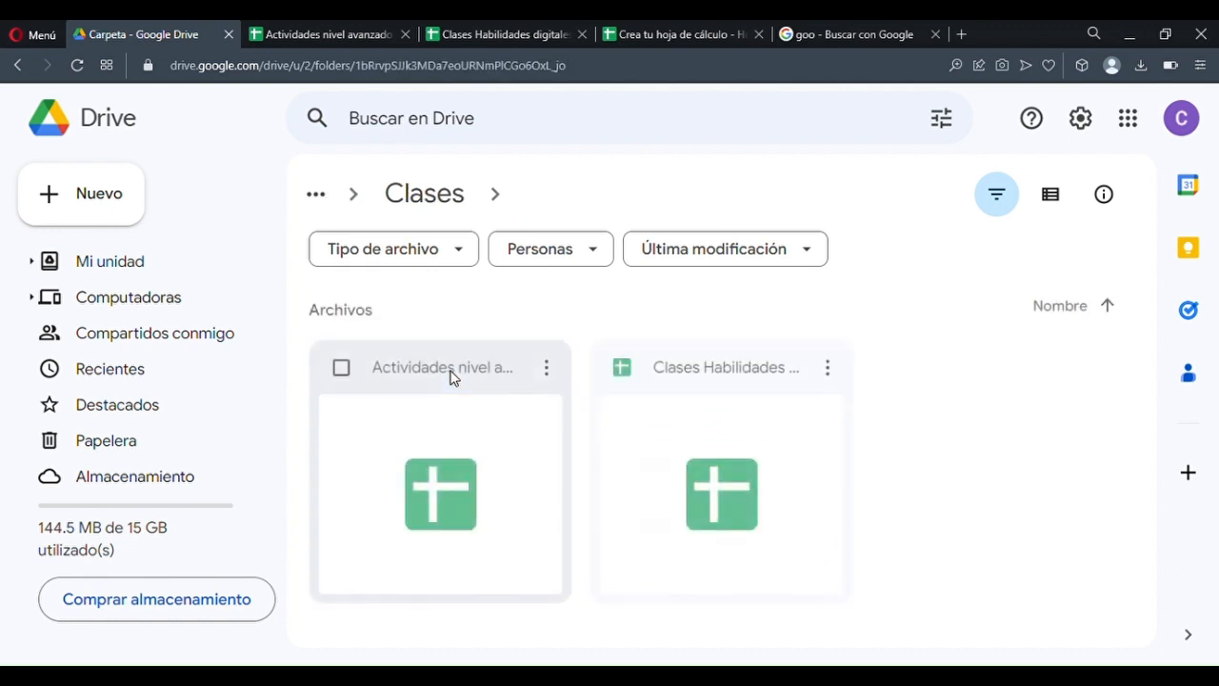
left_click(71, 219)
left_click(973, 435)
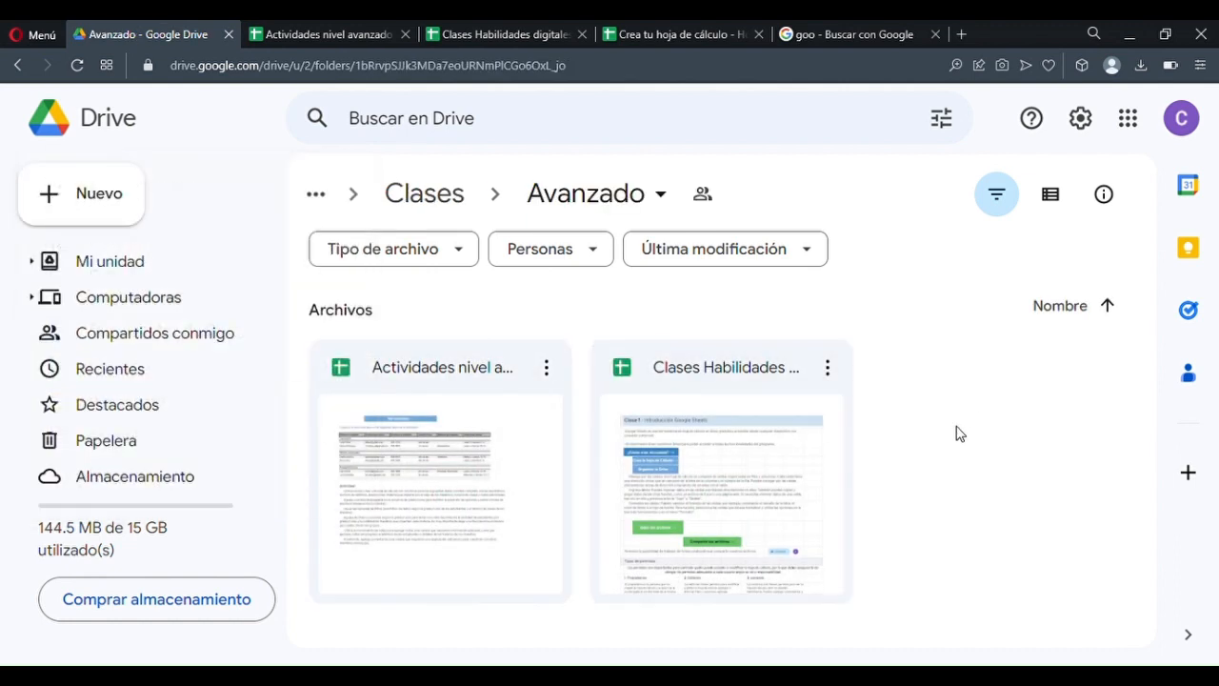
right_click(959, 433)
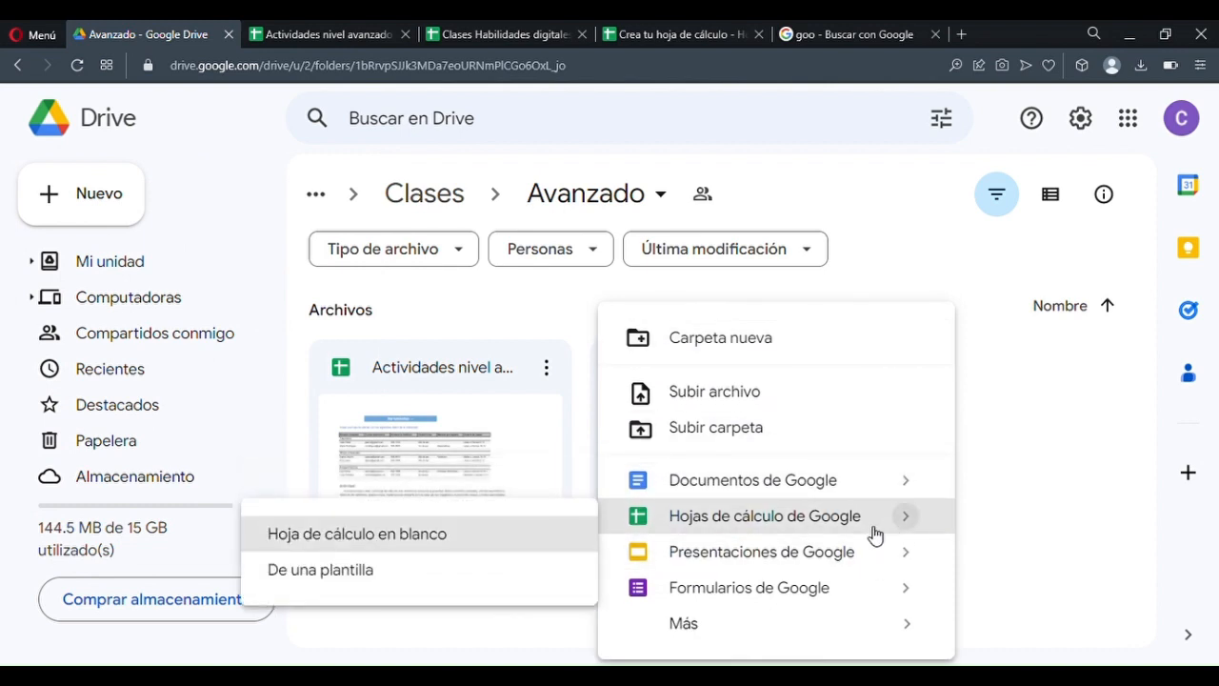
left_click(973, 419)
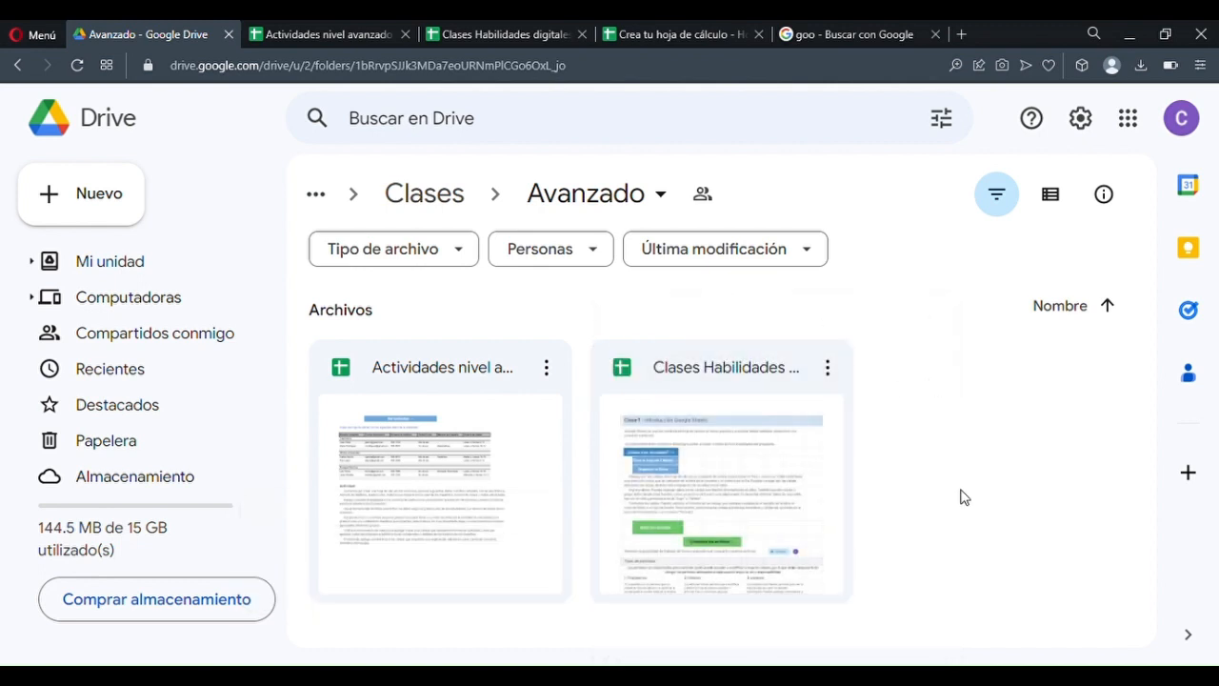
- Go up to the Clases folder, reopen Avanzado and check the actions offered for the "Clases Habilidades" file
left_click(453, 201)
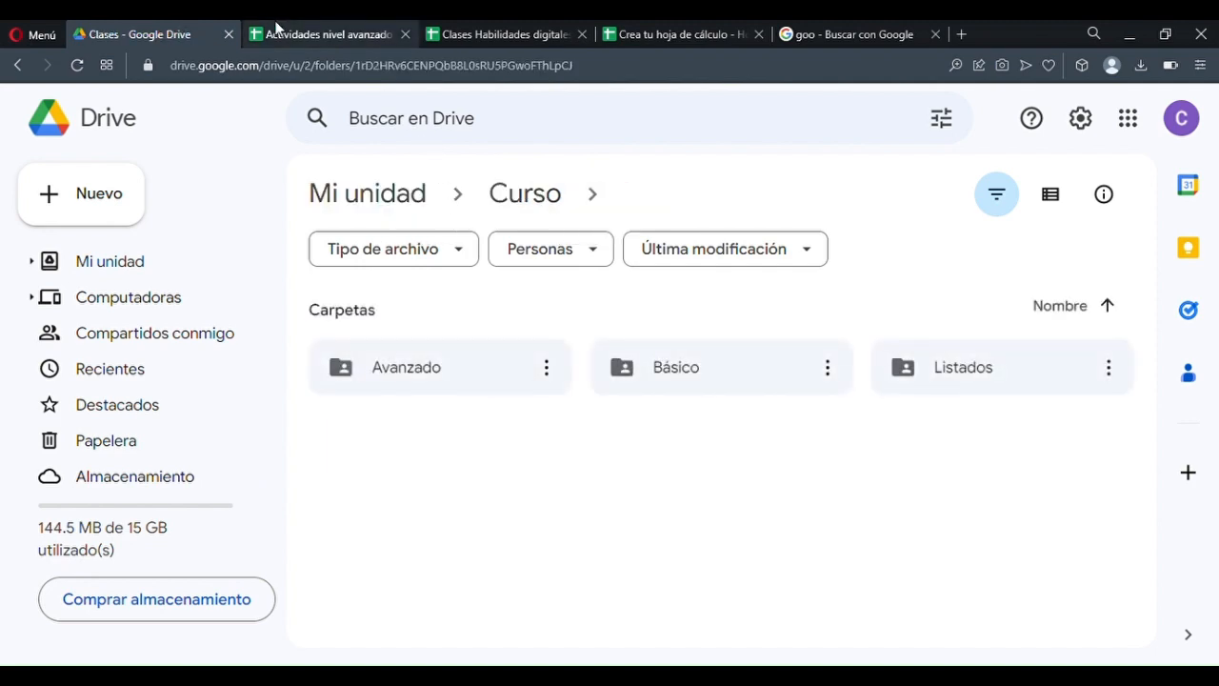
left_click(530, 34)
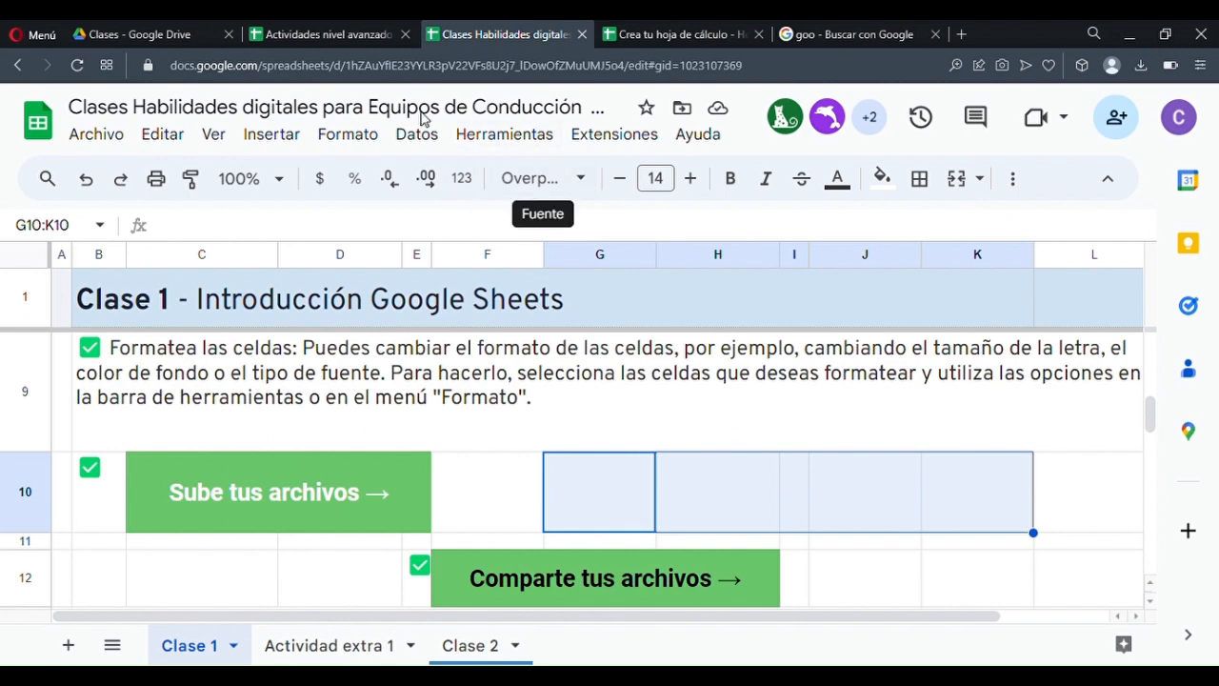
left_click(134, 28)
double_click(486, 348)
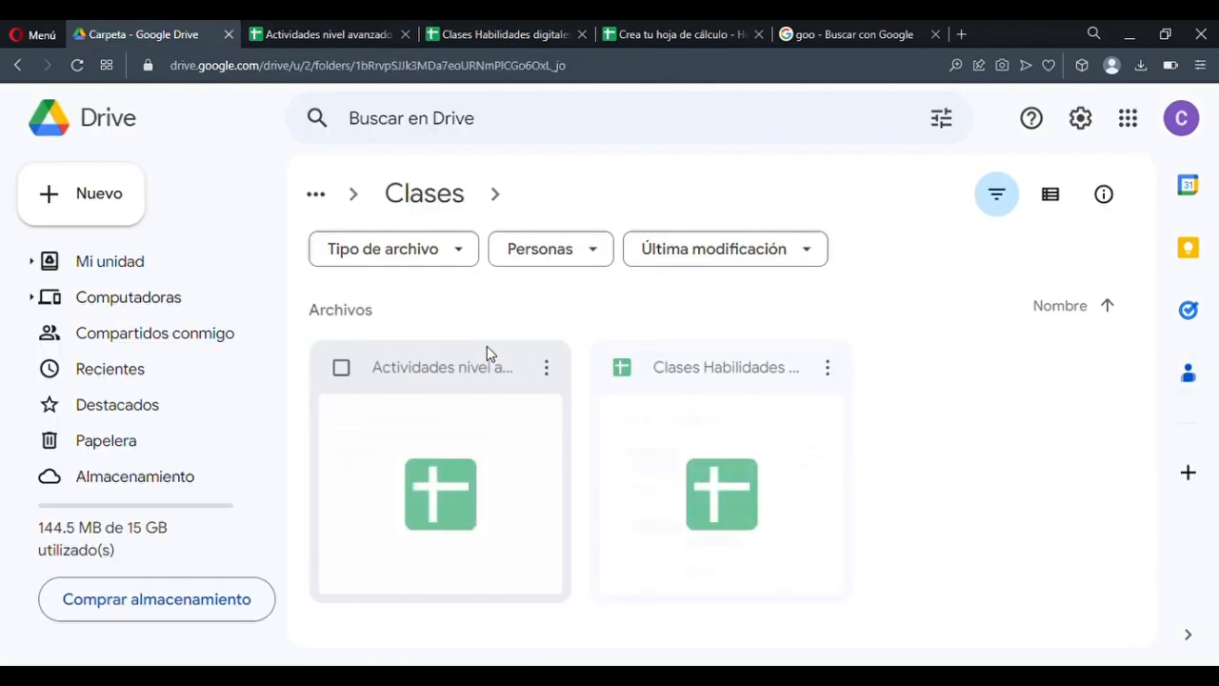
right_click(693, 485)
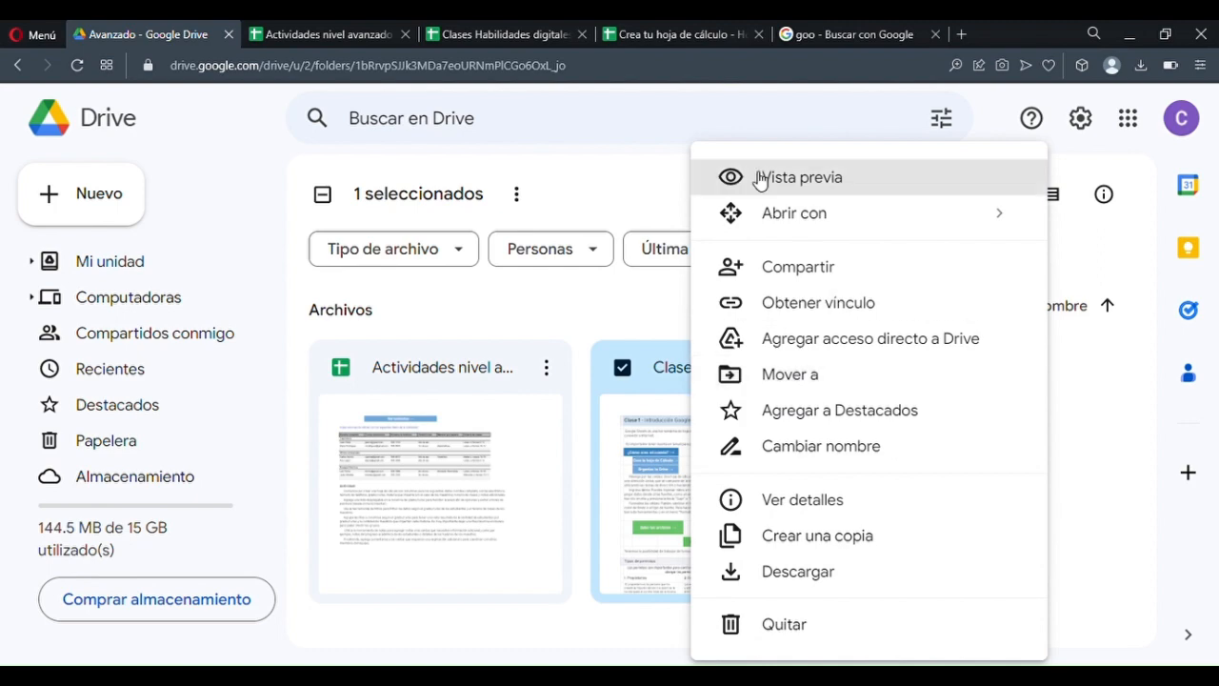
- Switch back to the "Clases Habilidades digitales" spreadsheet and examine its file commands, including the Historial de versiones options
left_click(514, 33)
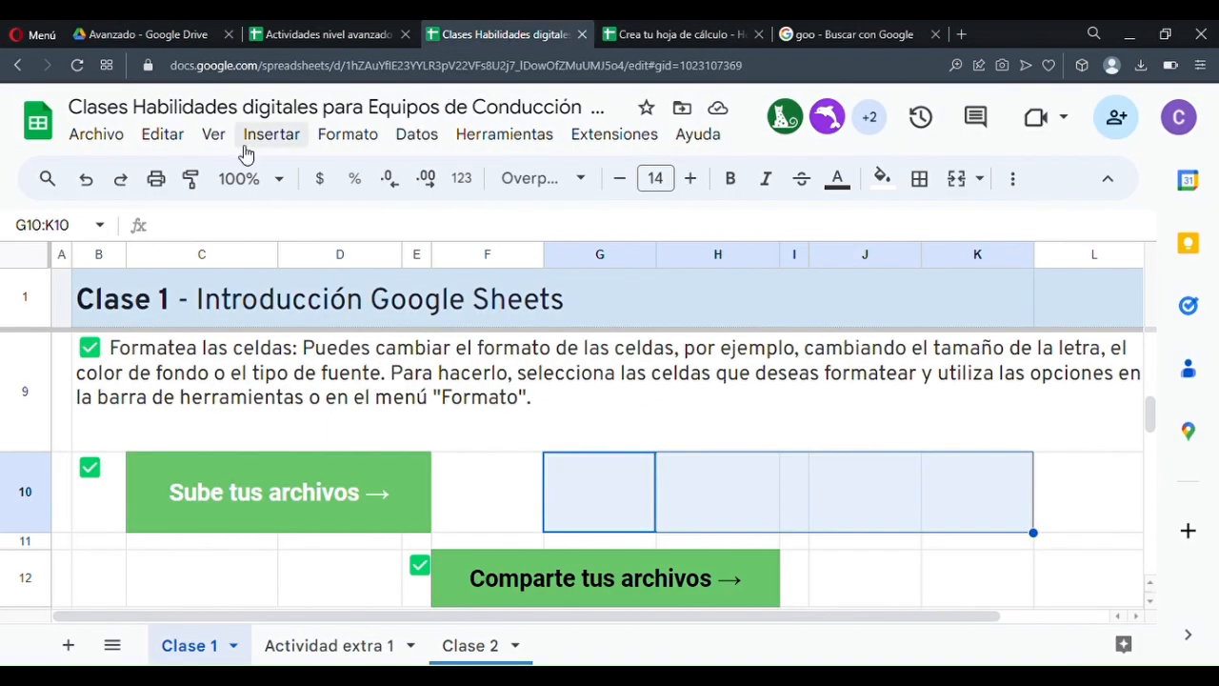
left_click(118, 139)
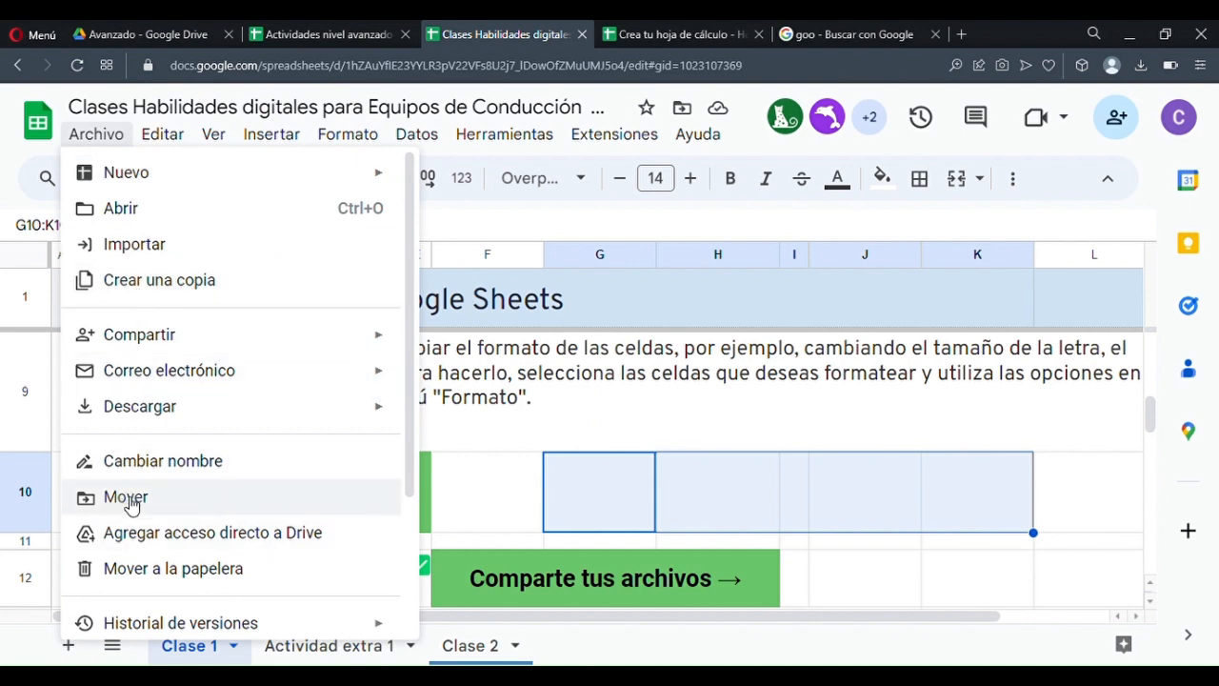
scroll(289, 509, "down", 2)
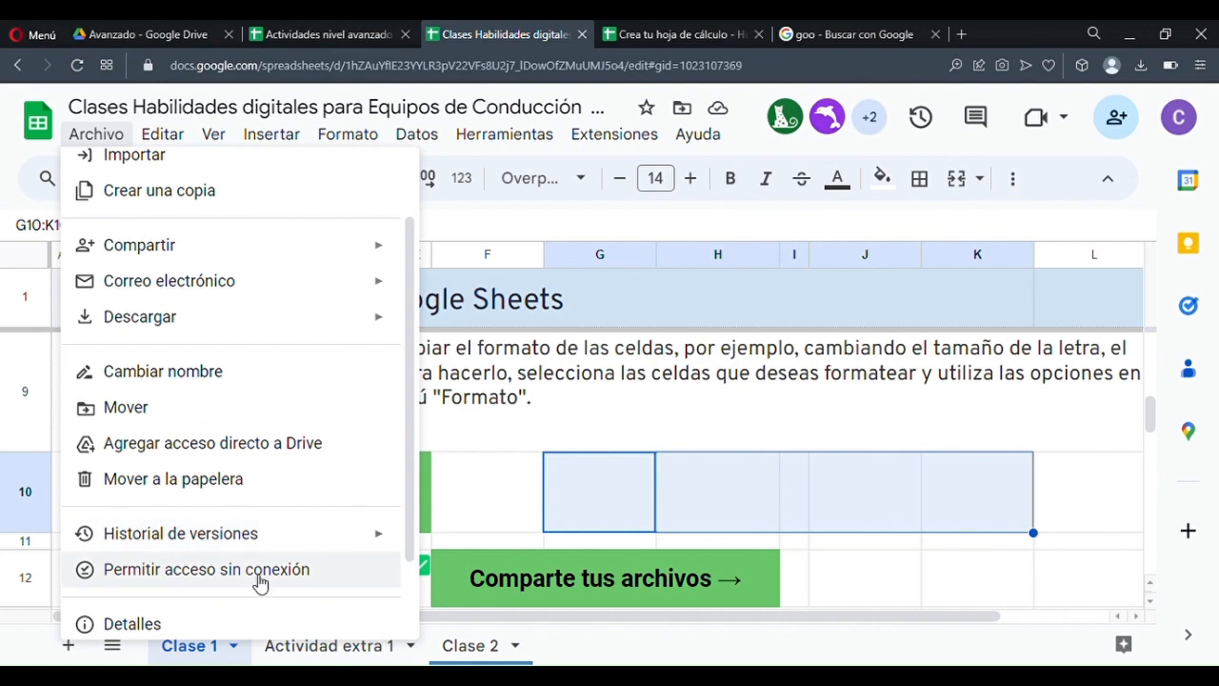
mouse_move(203, 552)
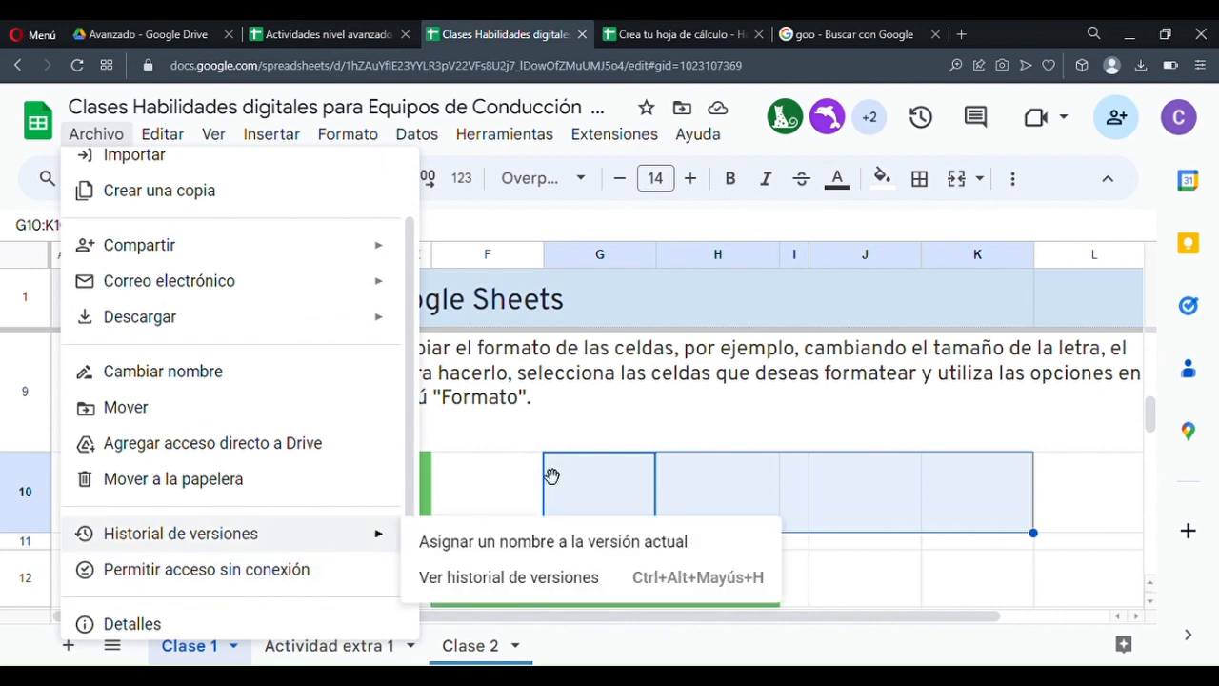
left_click(503, 448)
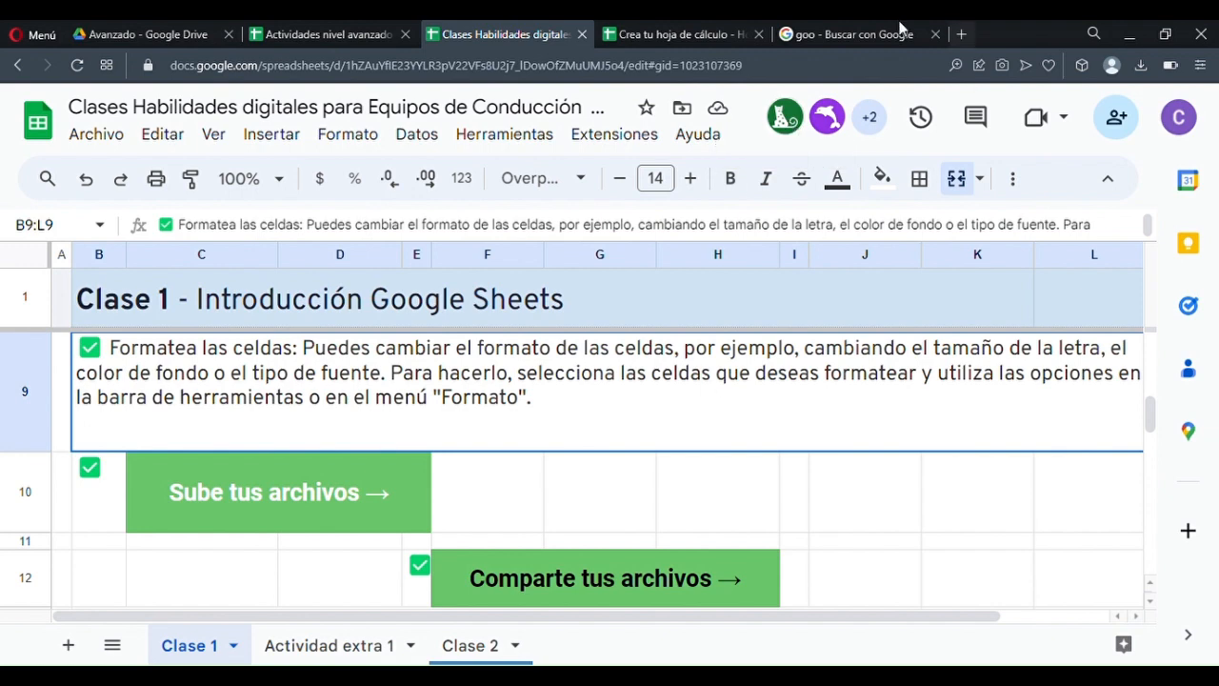
- Open the spreadsheet's version history and view the version from 4 de mayo, 14:14
left_click(935, 511)
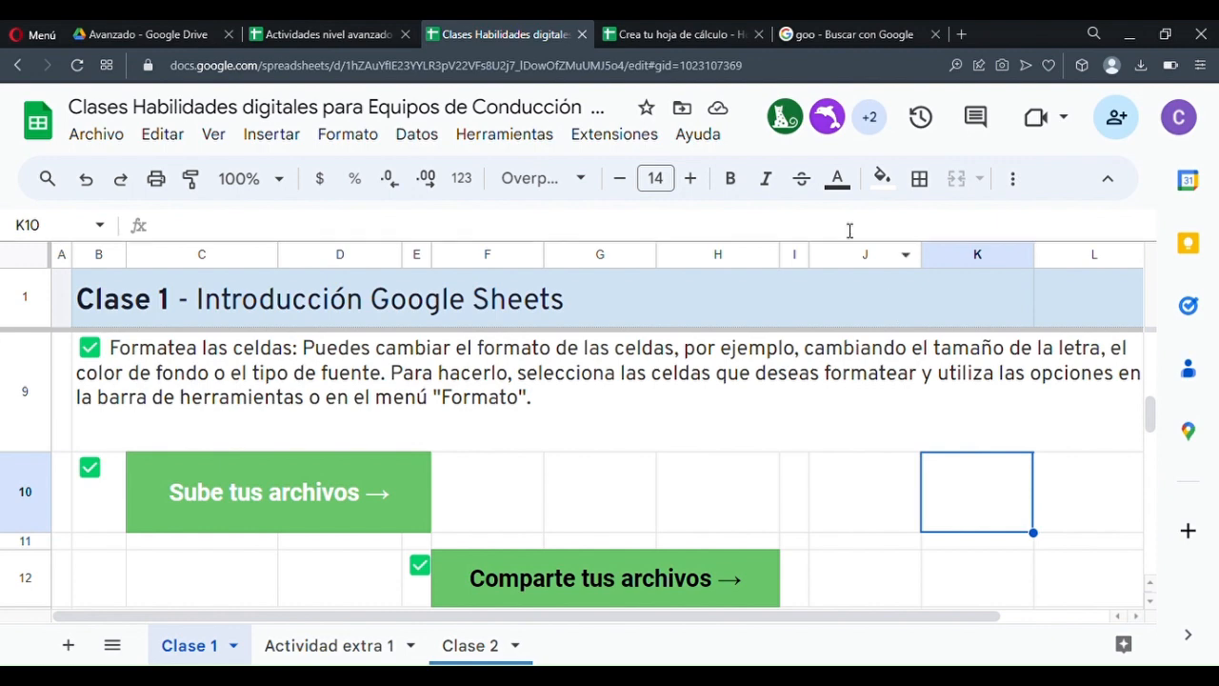
left_click(929, 123)
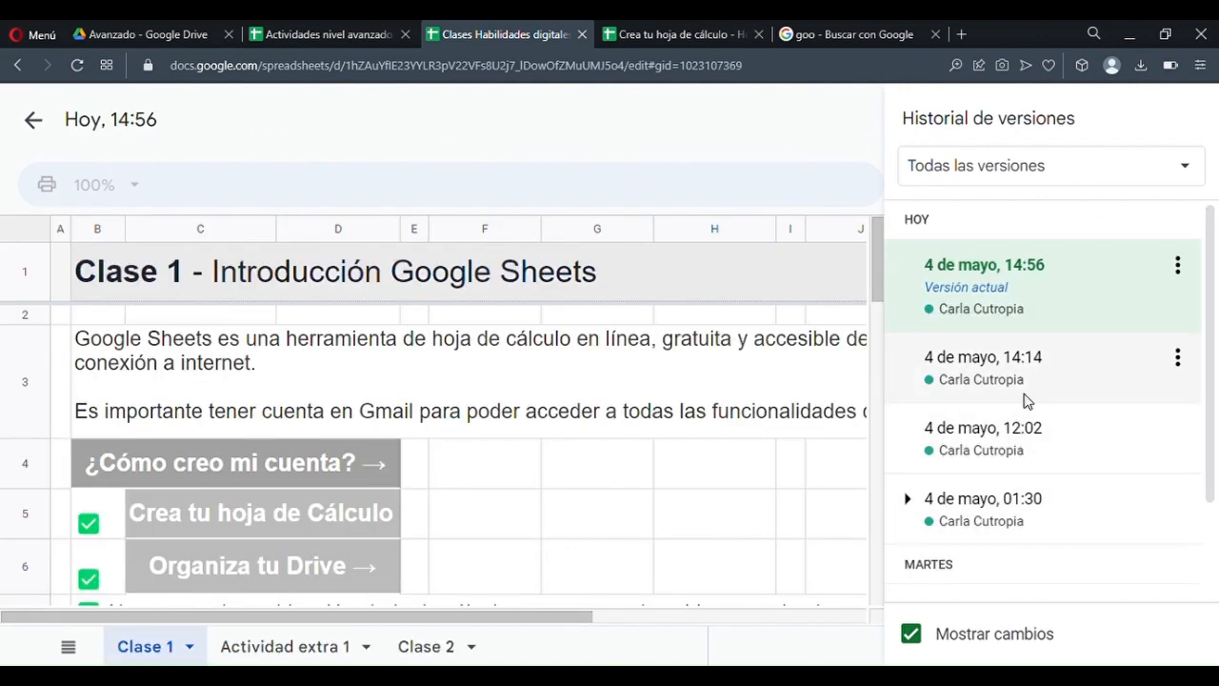
left_click(991, 372)
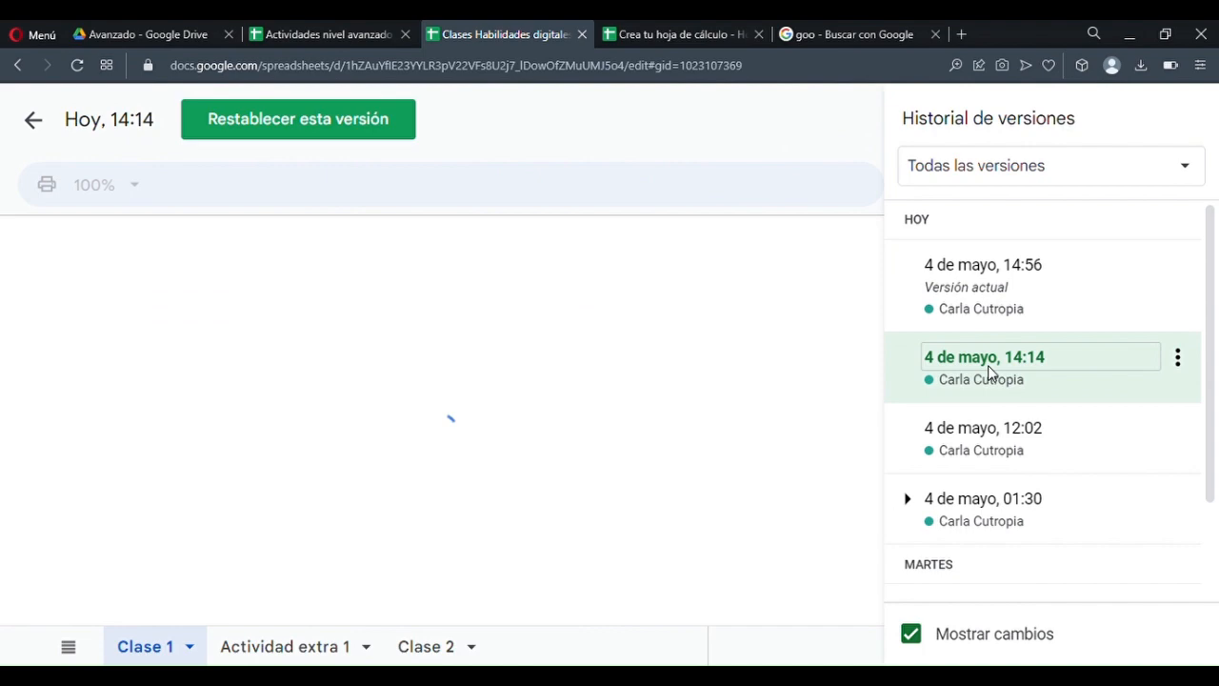
- View the versions from 4 de mayo, 12:02 and 01:30, checking the Clase 1 and Clase 2 sheets of the 01:30 version
left_click(990, 436)
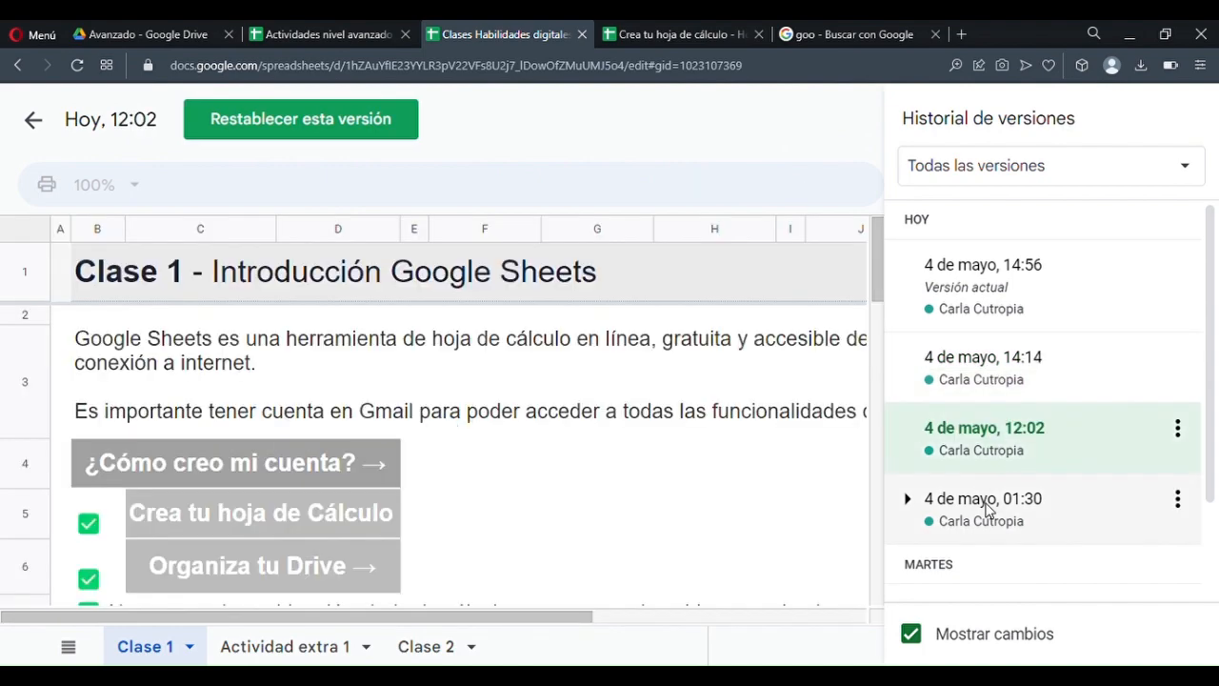
left_click(988, 508)
scroll(1063, 406, "down", 2)
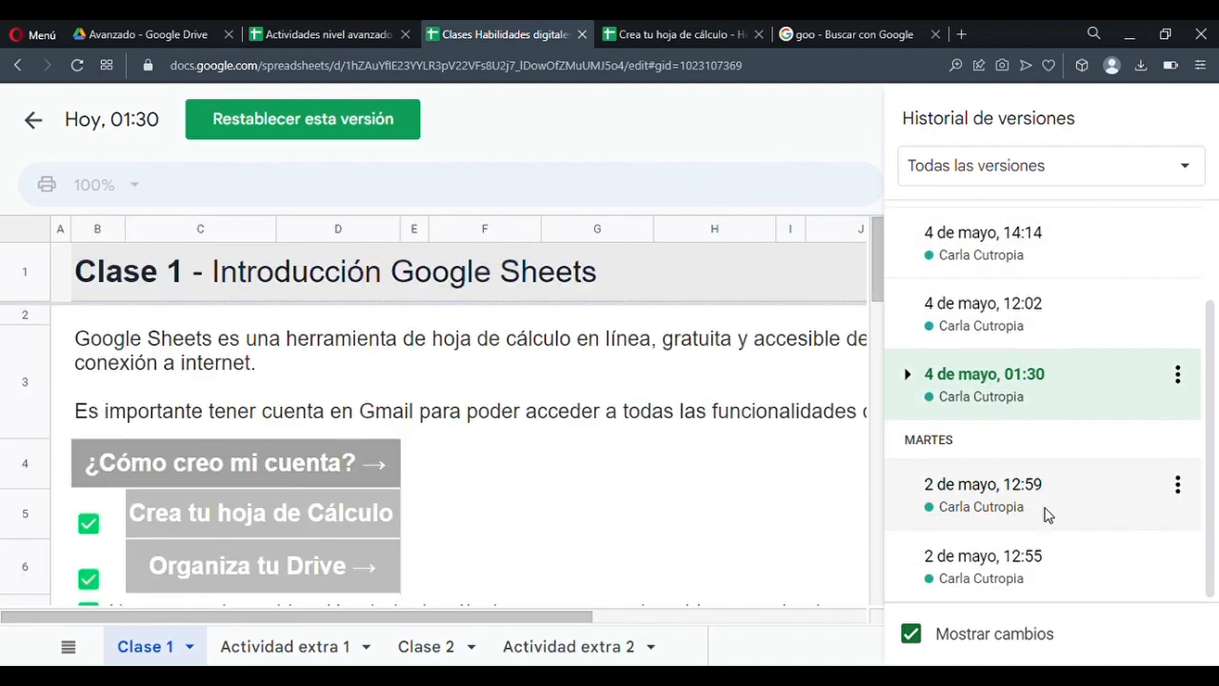
scroll(432, 430, "down", 10)
scroll(572, 398, "down", 5)
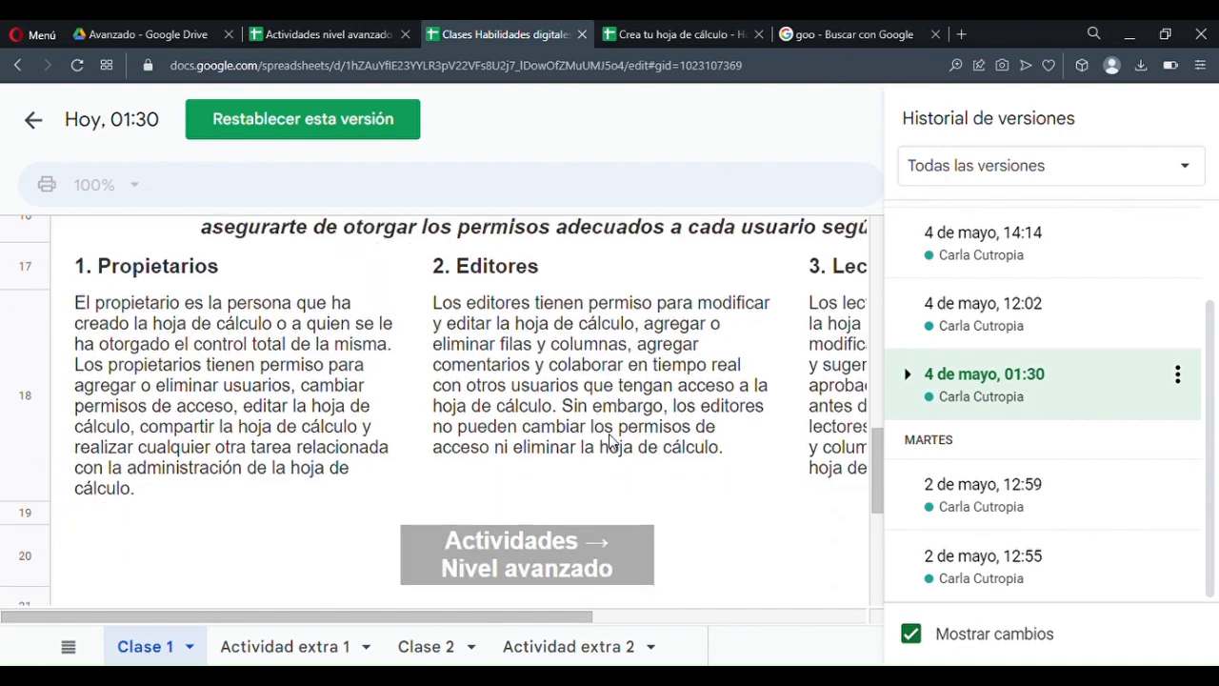
left_click(469, 647)
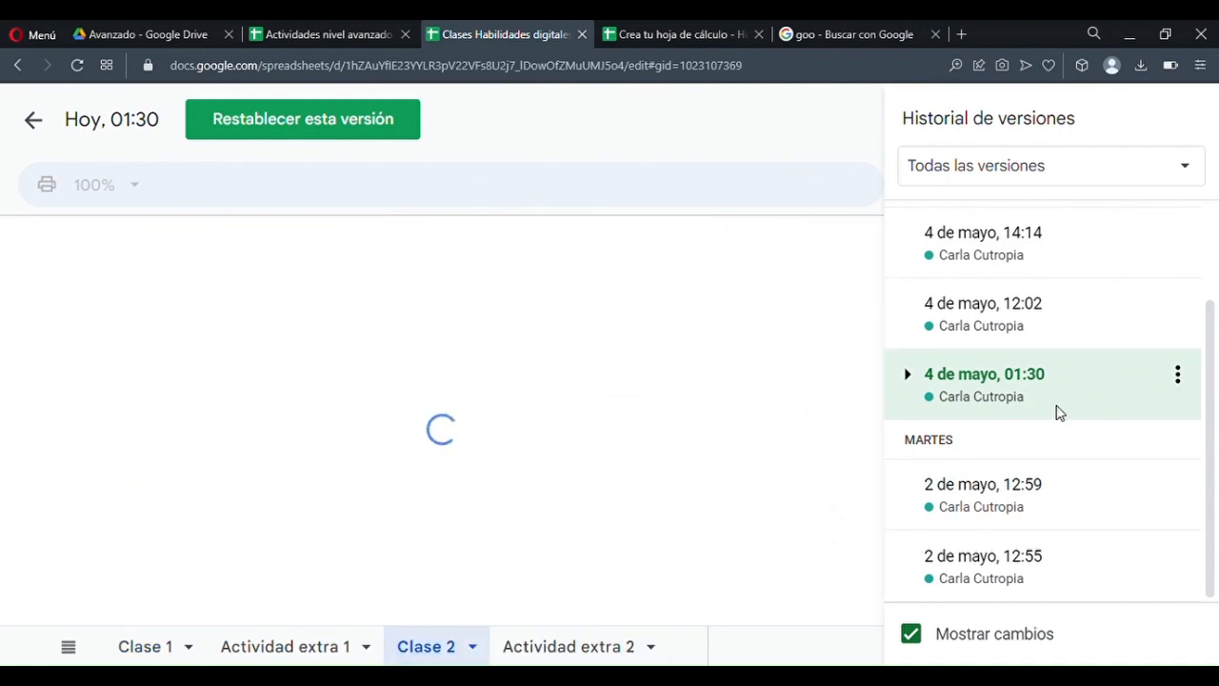
left_click(153, 646)
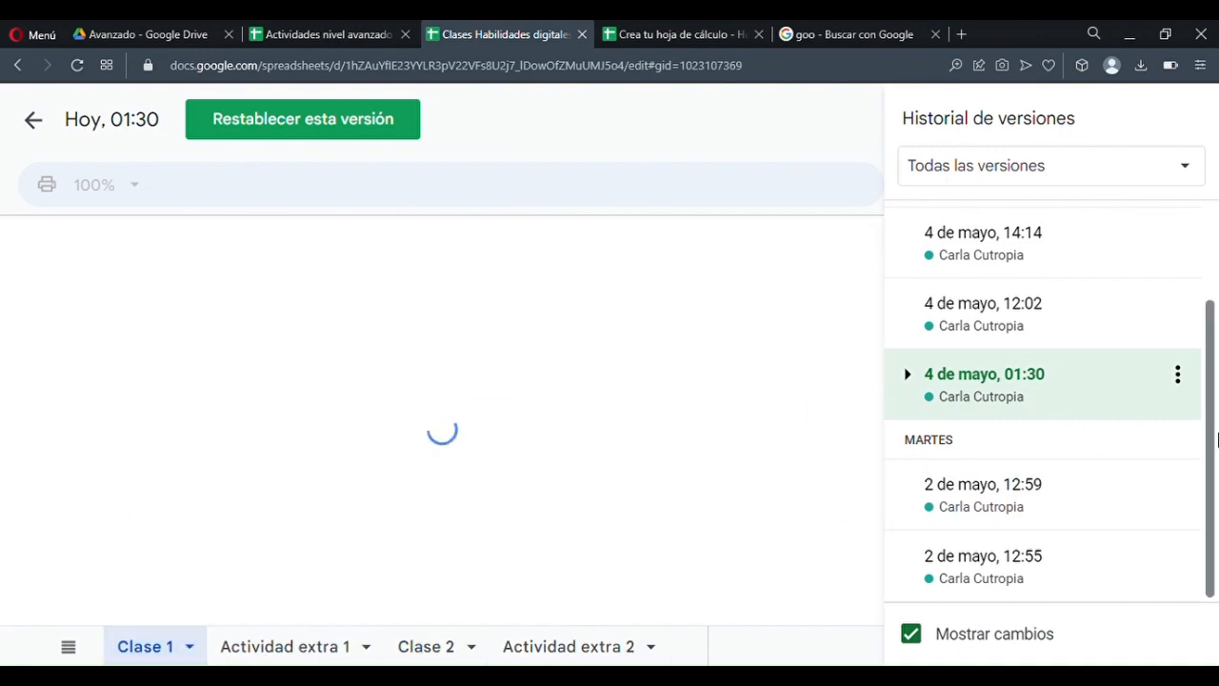
- View the version from 2 de mayo, 12:55 and examine the highlighted changes in its Clase 1 sheet
left_click(1009, 577)
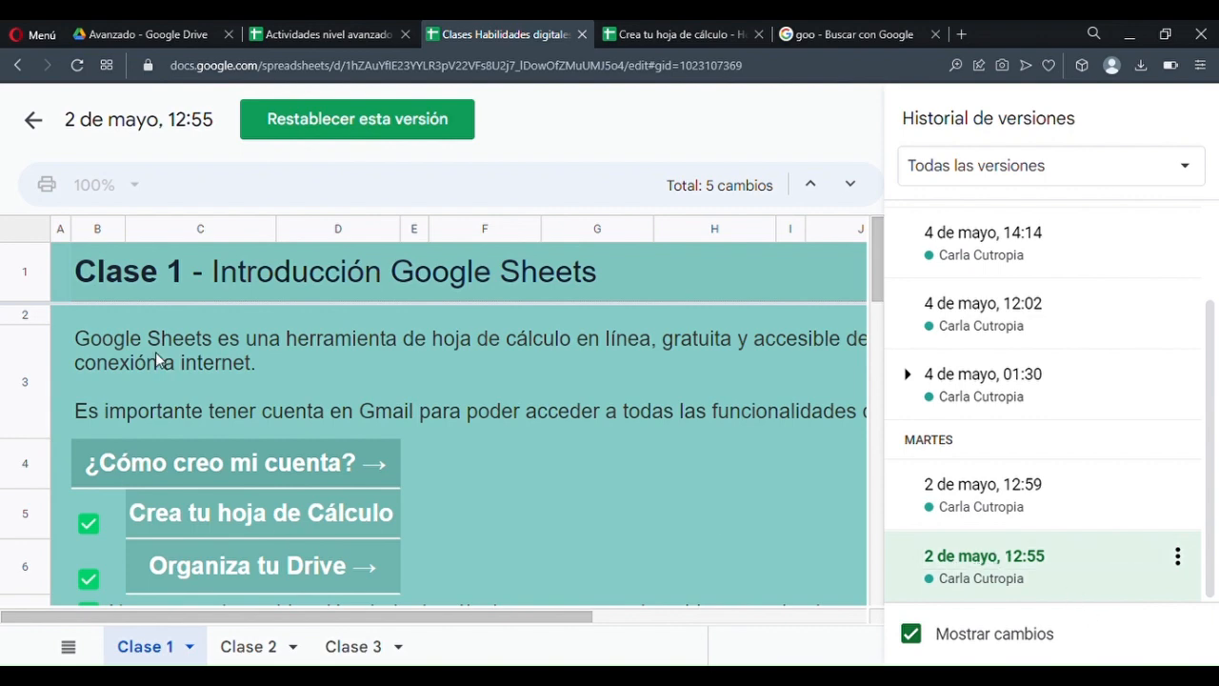
scroll(432, 555, "down", 15)
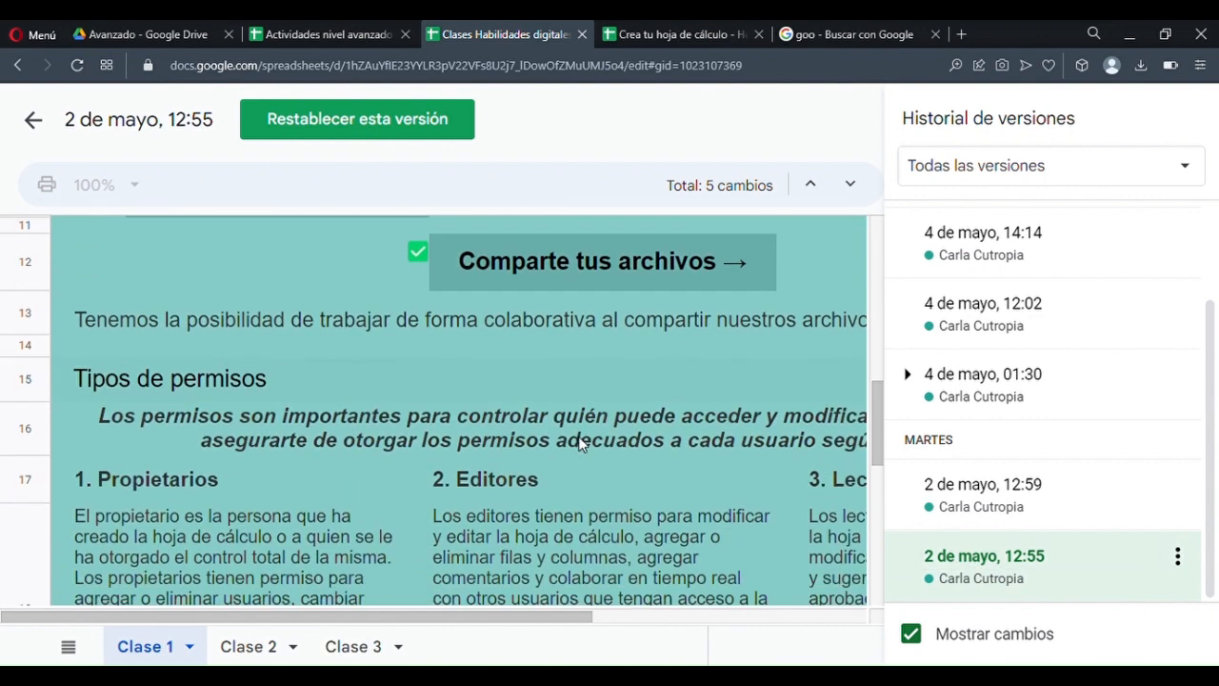
scroll(579, 440, "up", 15)
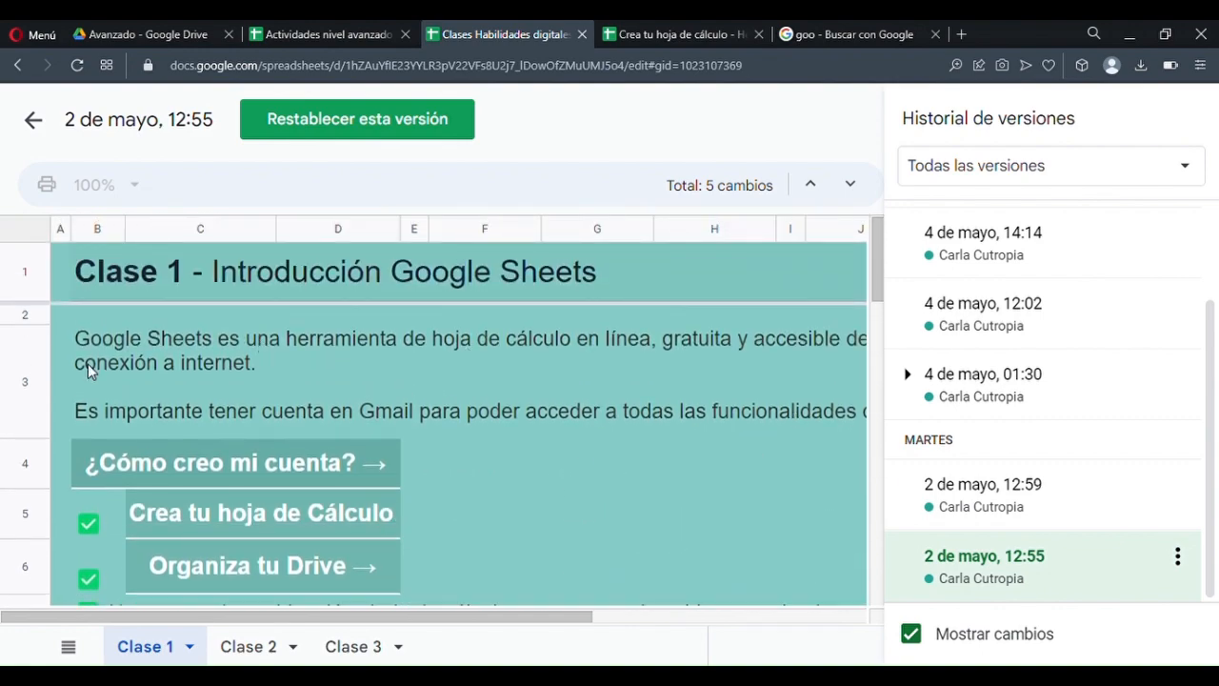
left_click(1008, 565)
scroll(596, 370, "down", 6)
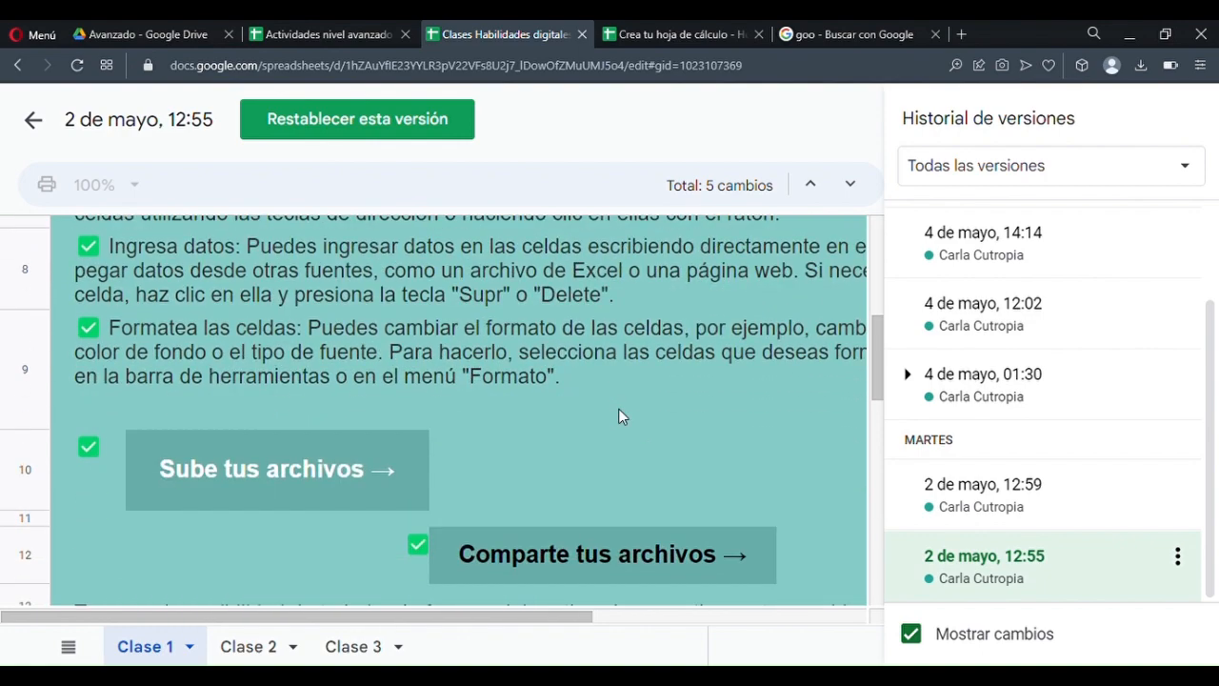
scroll(648, 448, "up", 4)
scroll(654, 452, "up", 3)
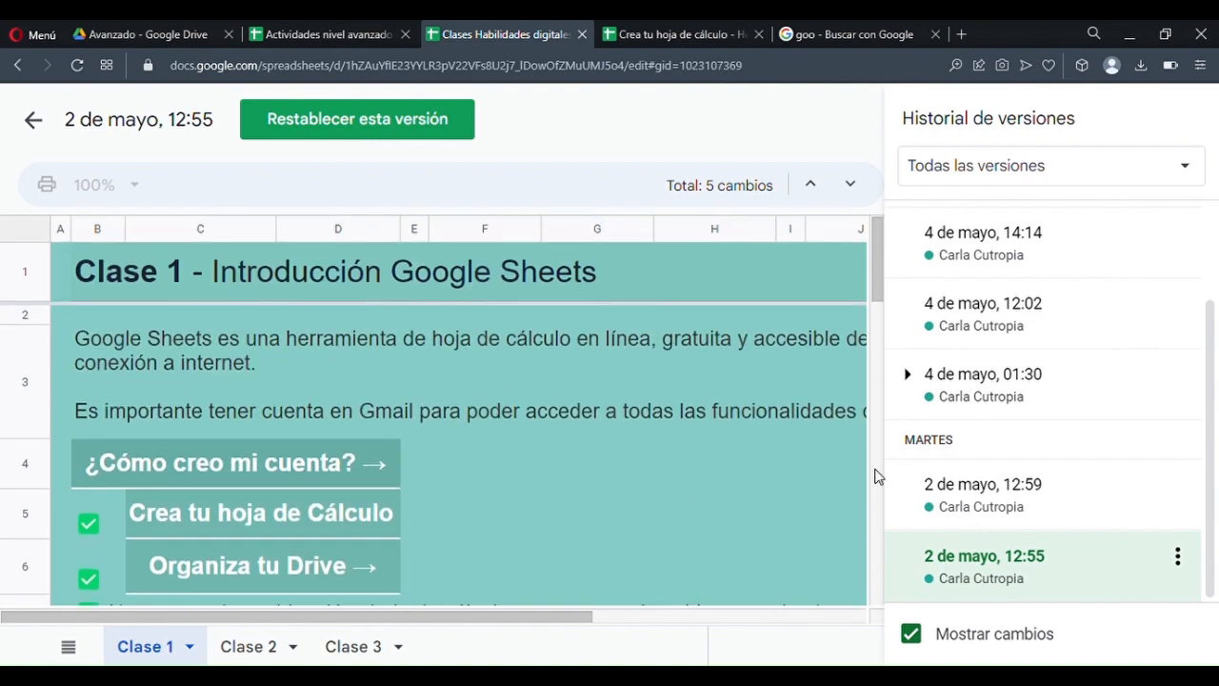
- View the version from 2 de mayo, 12:59 and look through its Clase 1, Clase 2 and Clase 3 sheets
left_click(999, 506)
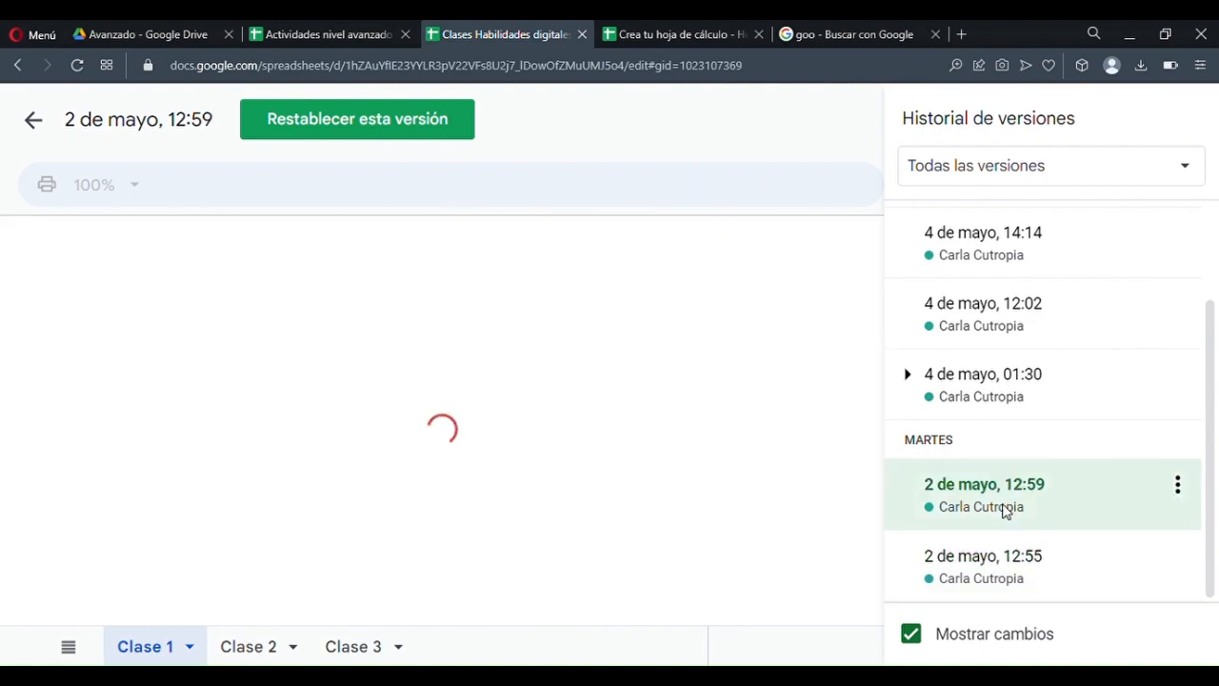
scroll(825, 488, "down", 5)
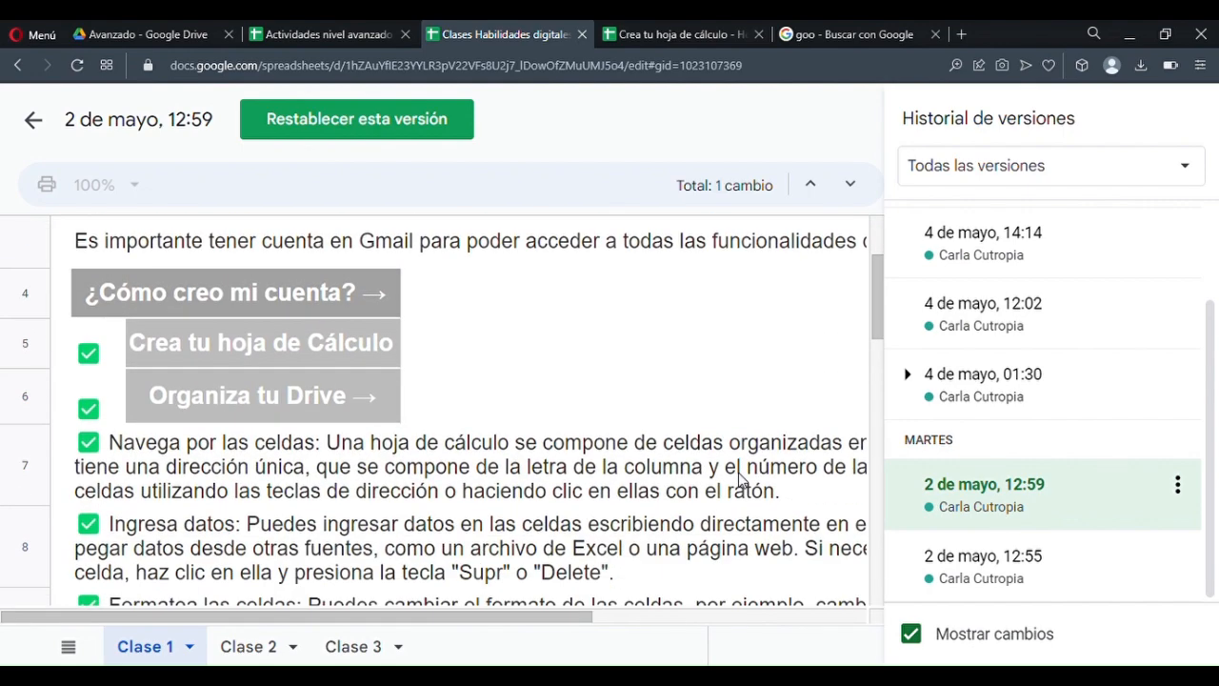
scroll(374, 498, "down", 3)
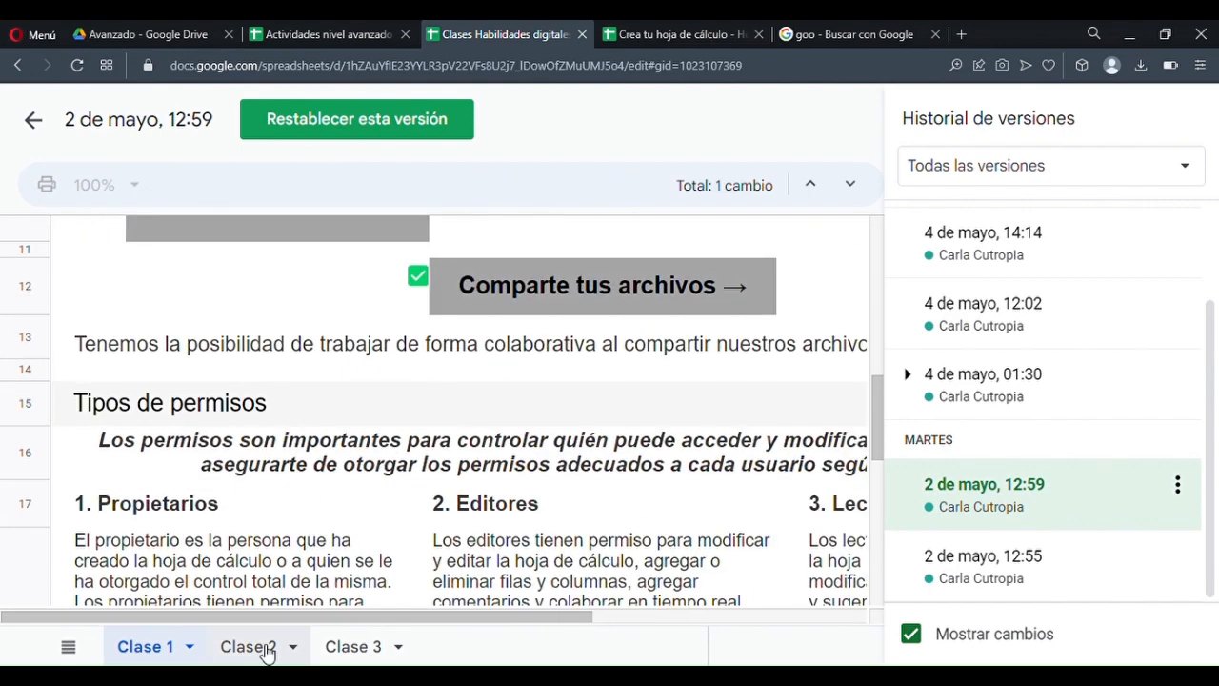
left_click(269, 657)
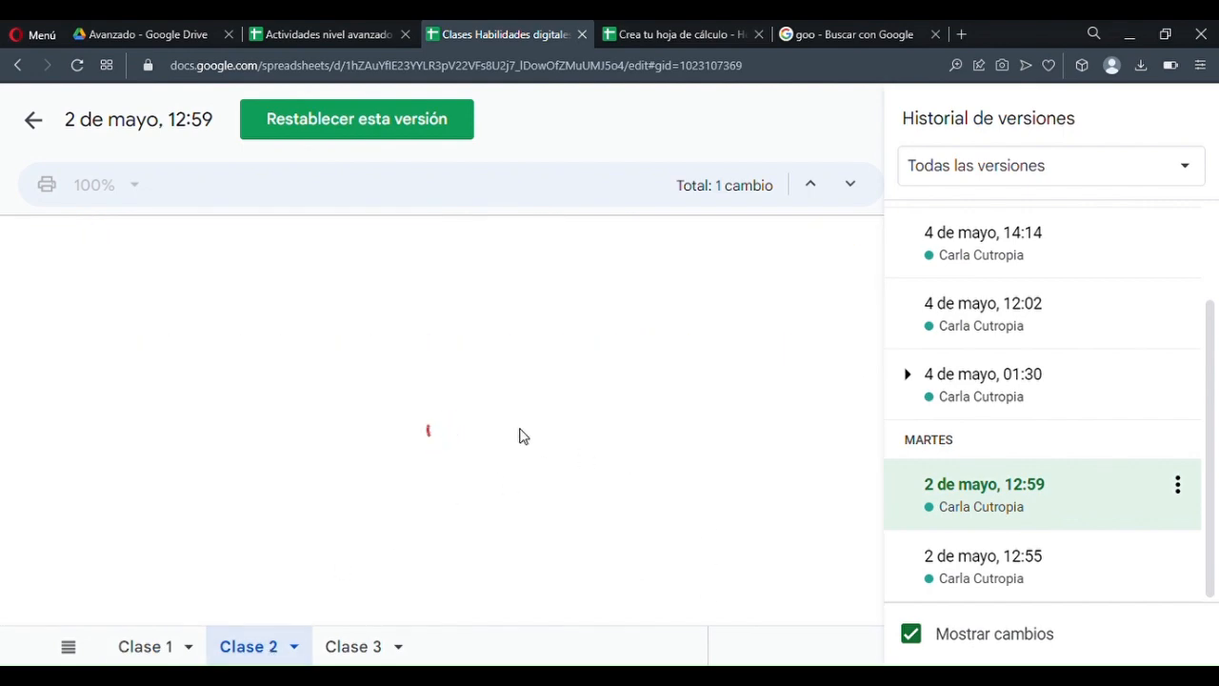
scroll(645, 468, "down", 10)
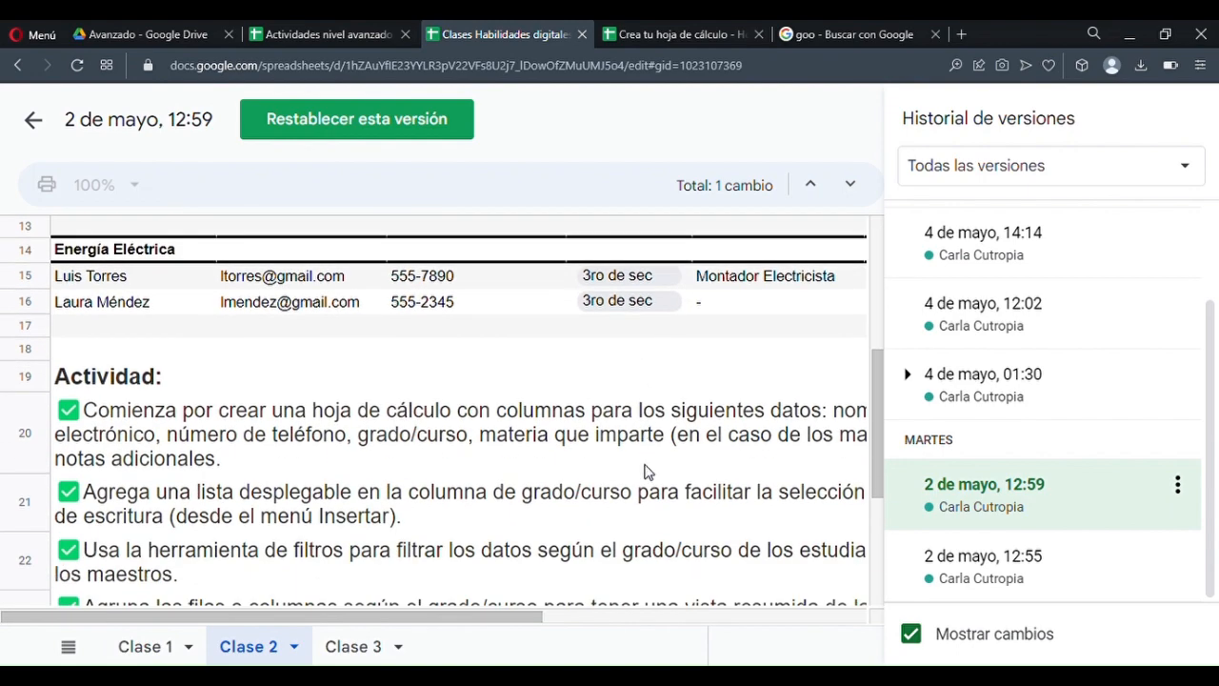
left_click(372, 646)
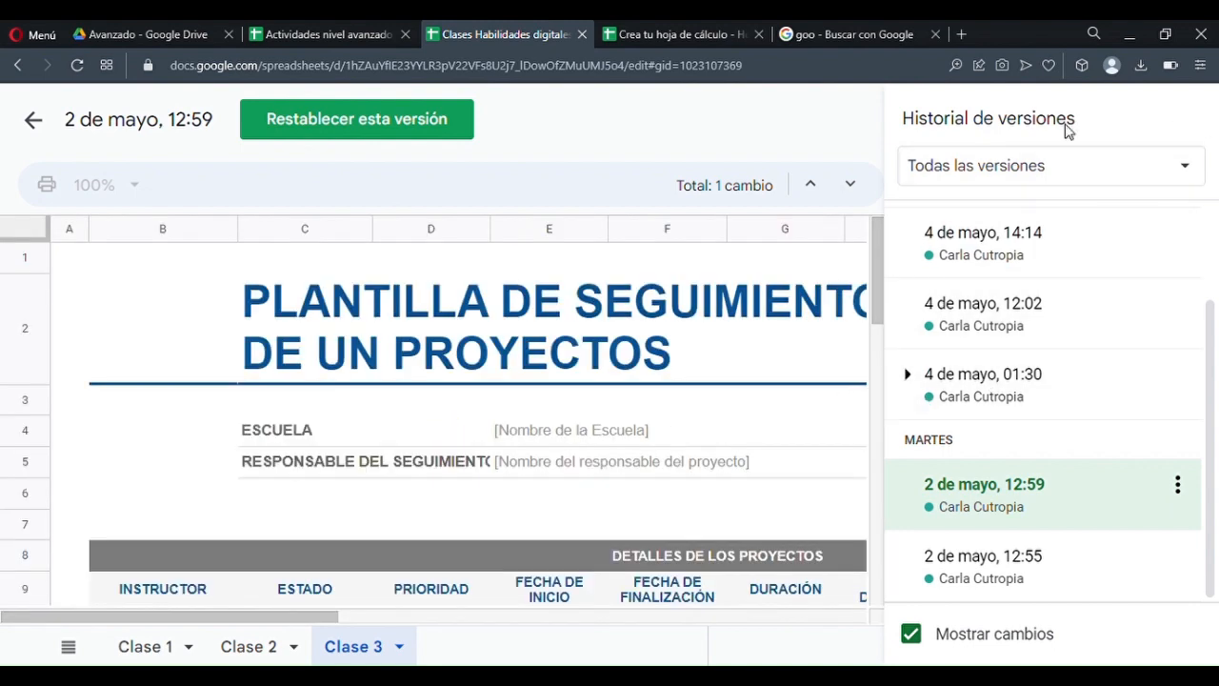
- View the Clase 1 sheet in the current version from 4 de mayo, 14:56, and return to the spreadsheet
scroll(1093, 423, "up", 2)
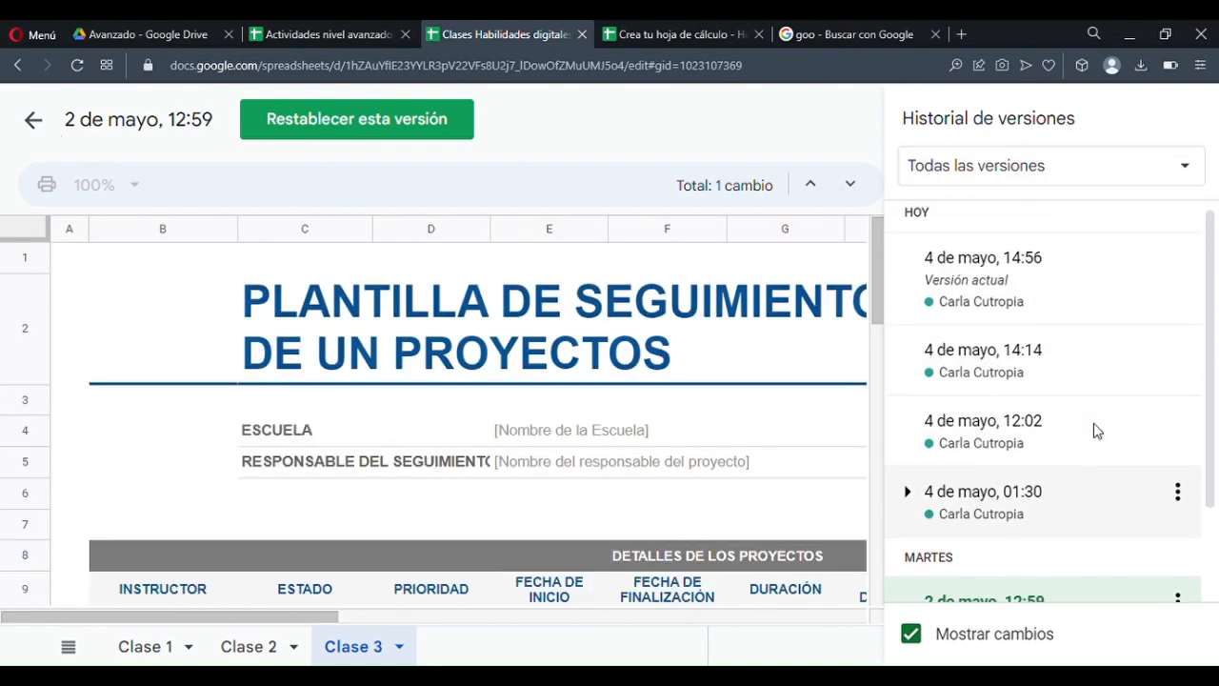
left_click(981, 289)
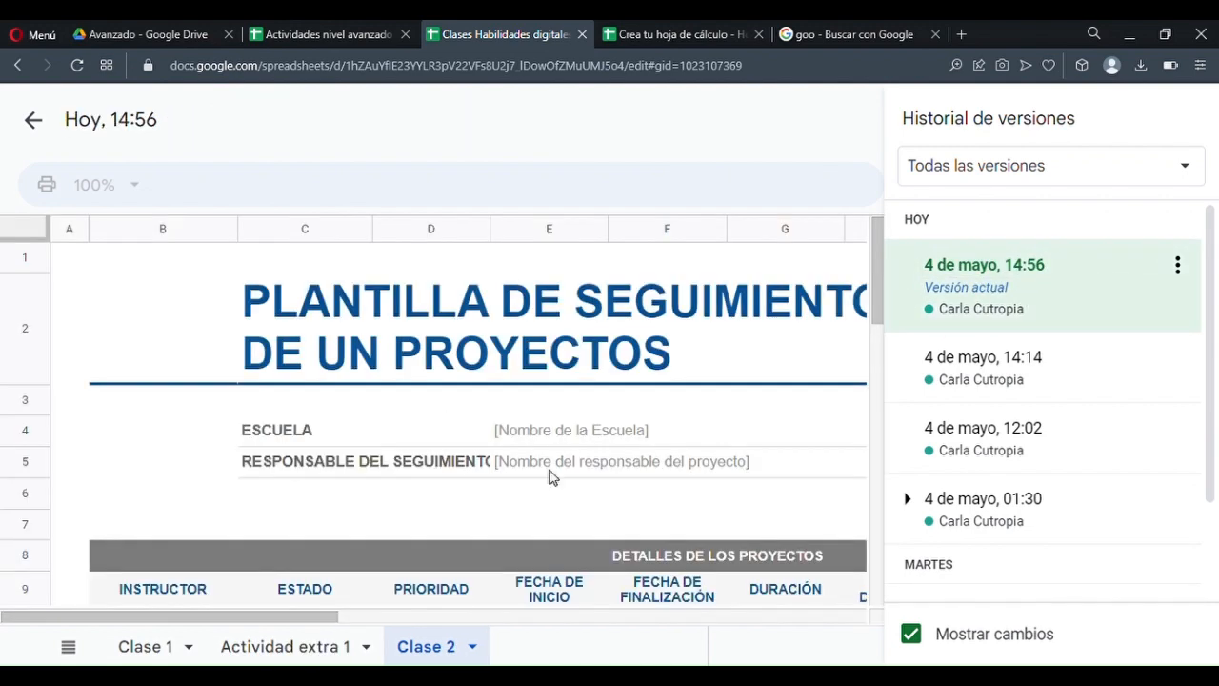
left_click(162, 645)
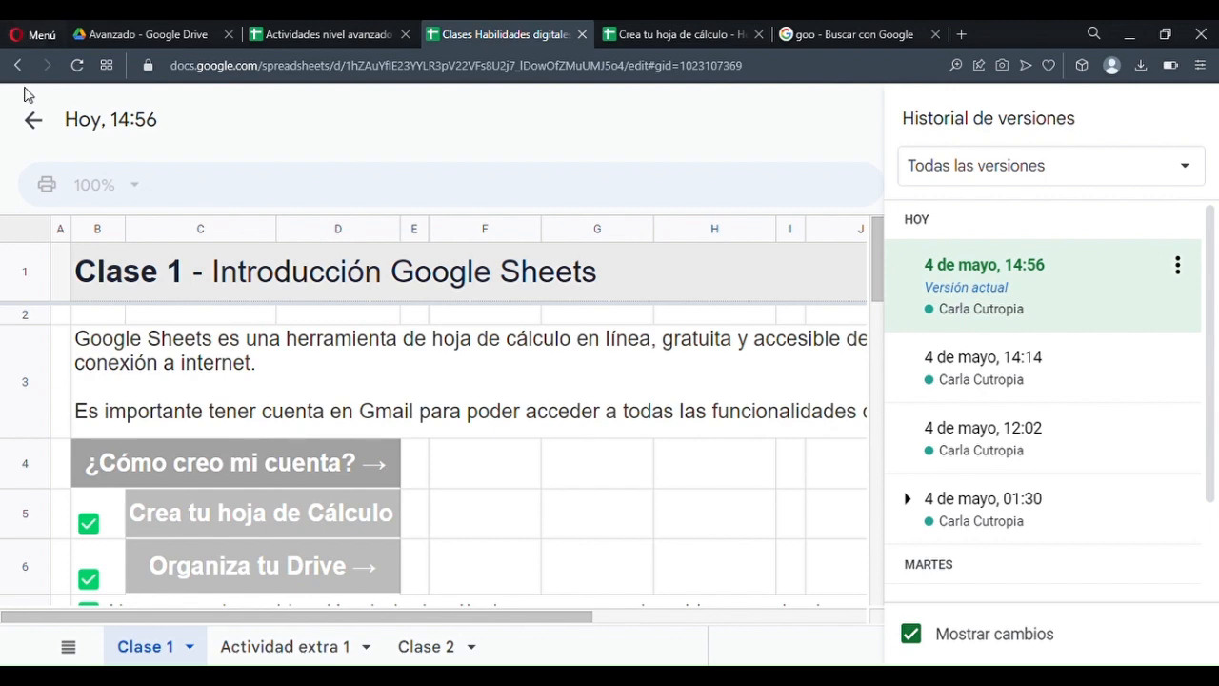
left_click(36, 121)
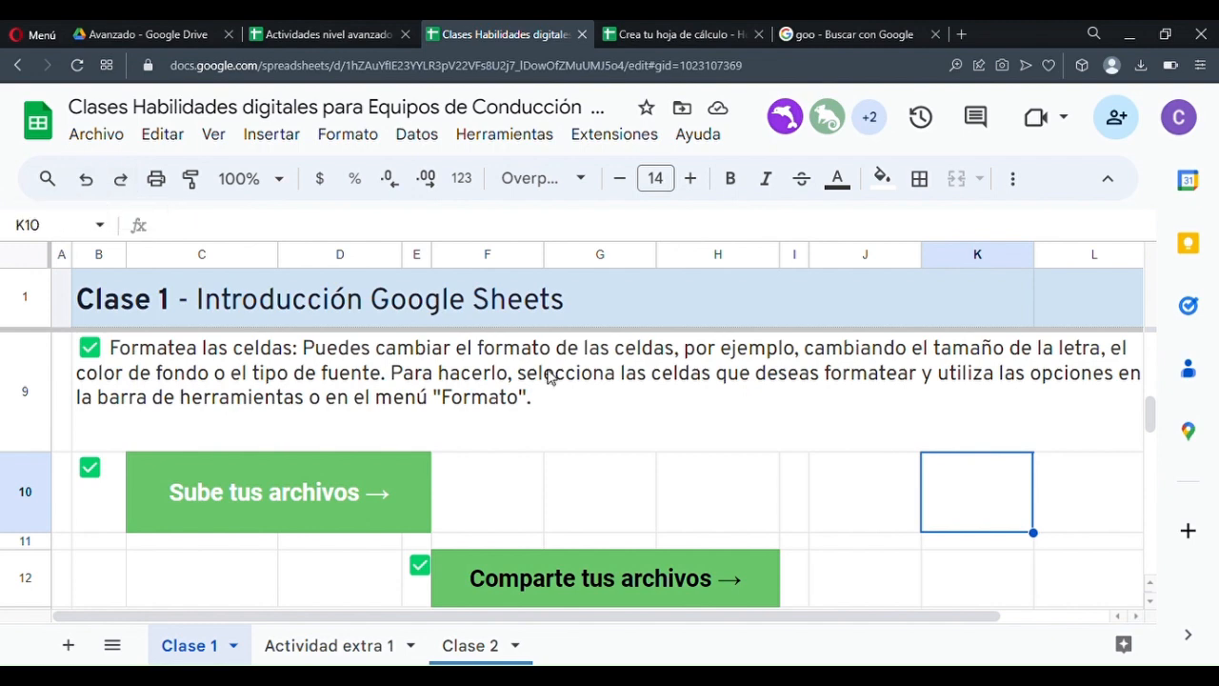
- Enter "ff" in cell H10 of Clase 1 and undo the entry
left_click(667, 470)
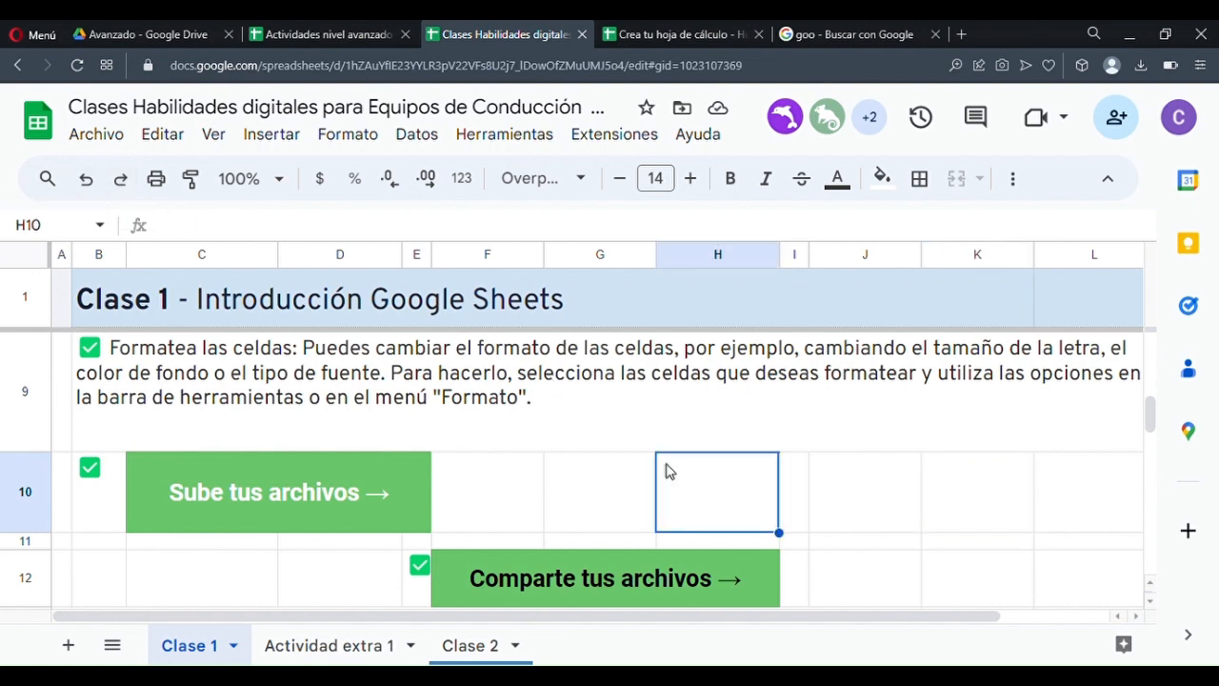
type("ff")
left_click(829, 498)
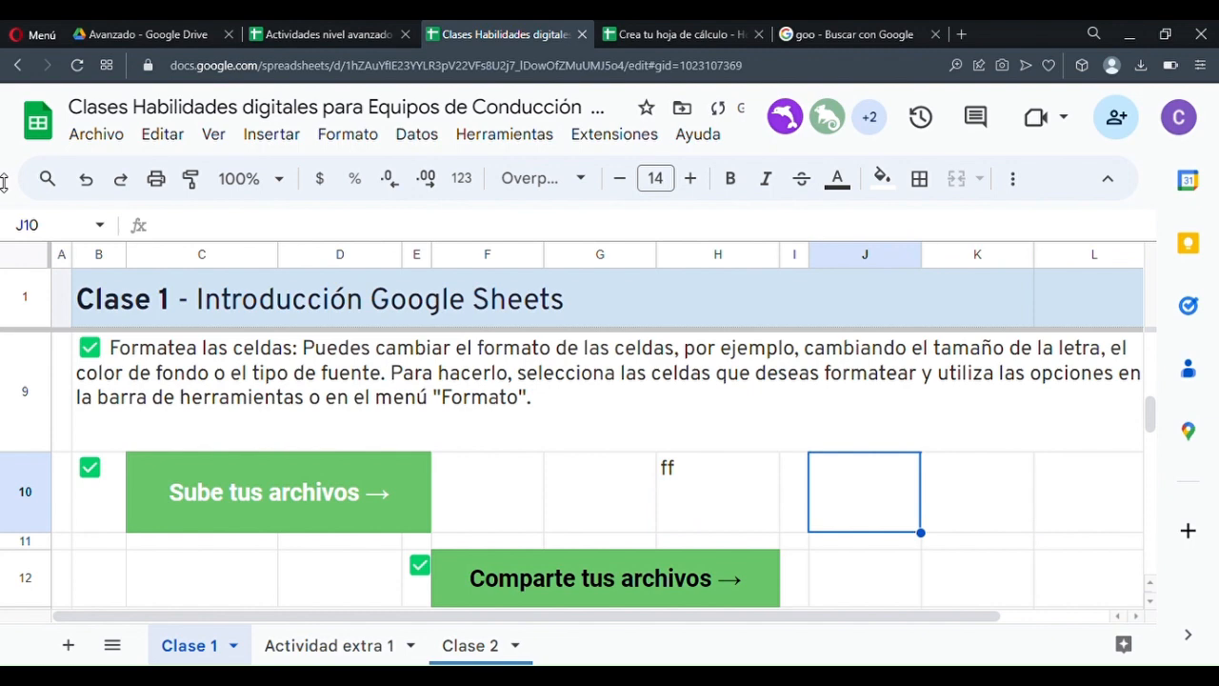
left_click(86, 177)
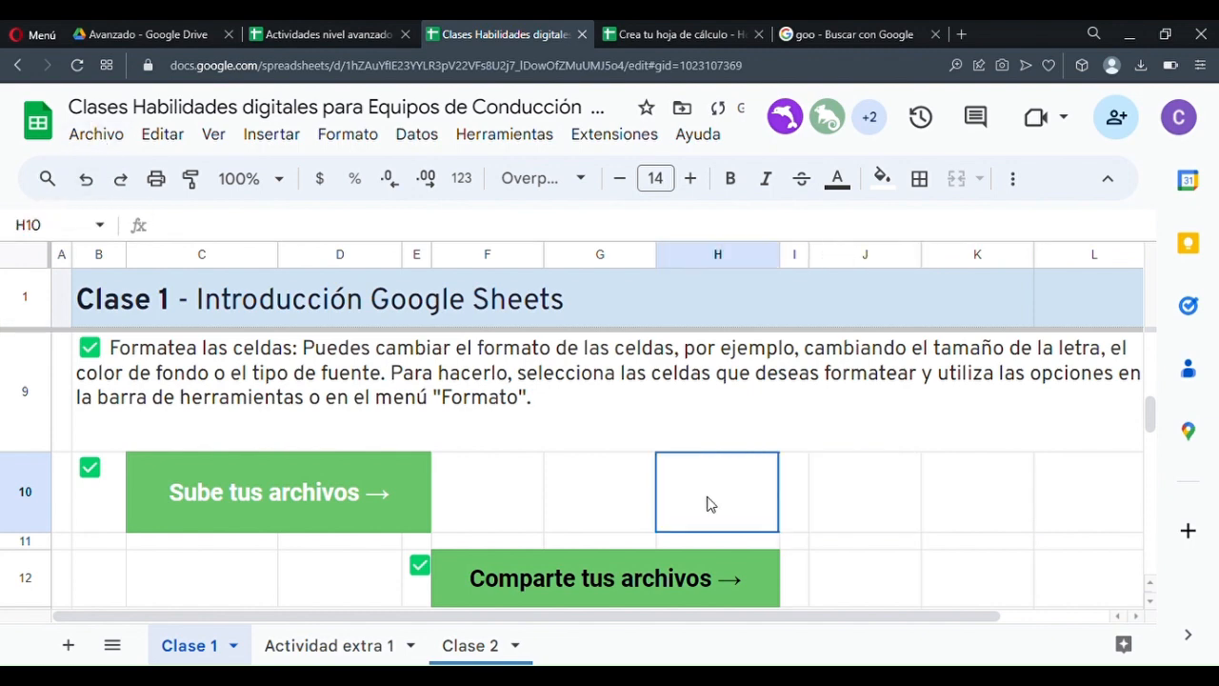
- Redo the "ff" entry in cell H10, check the cell, and undo the entry again
left_click(627, 476)
left_click(720, 489)
left_click(120, 178)
left_click(561, 473)
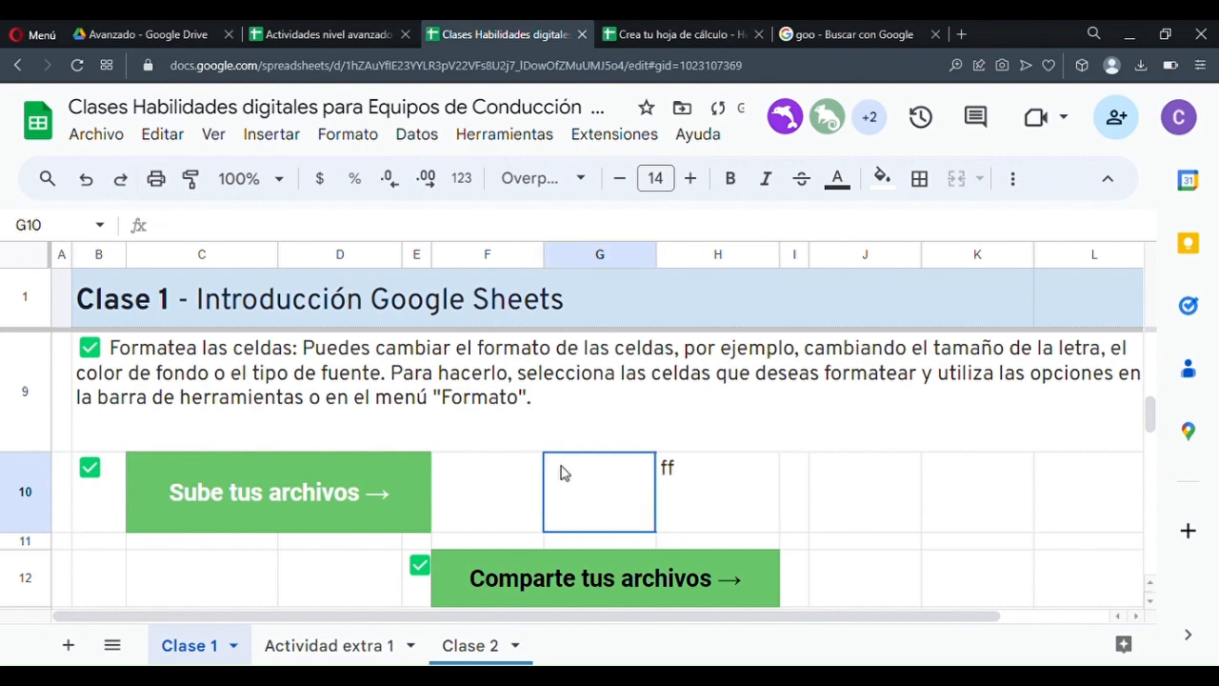
left_click(701, 487)
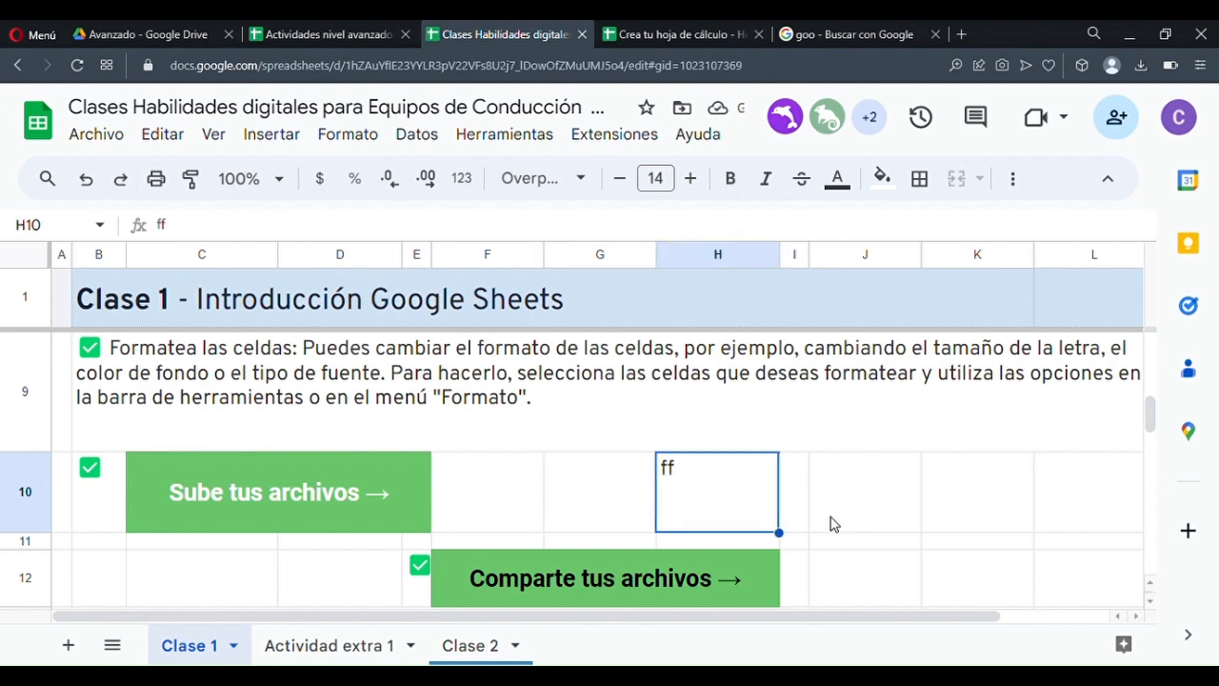
left_click(86, 178)
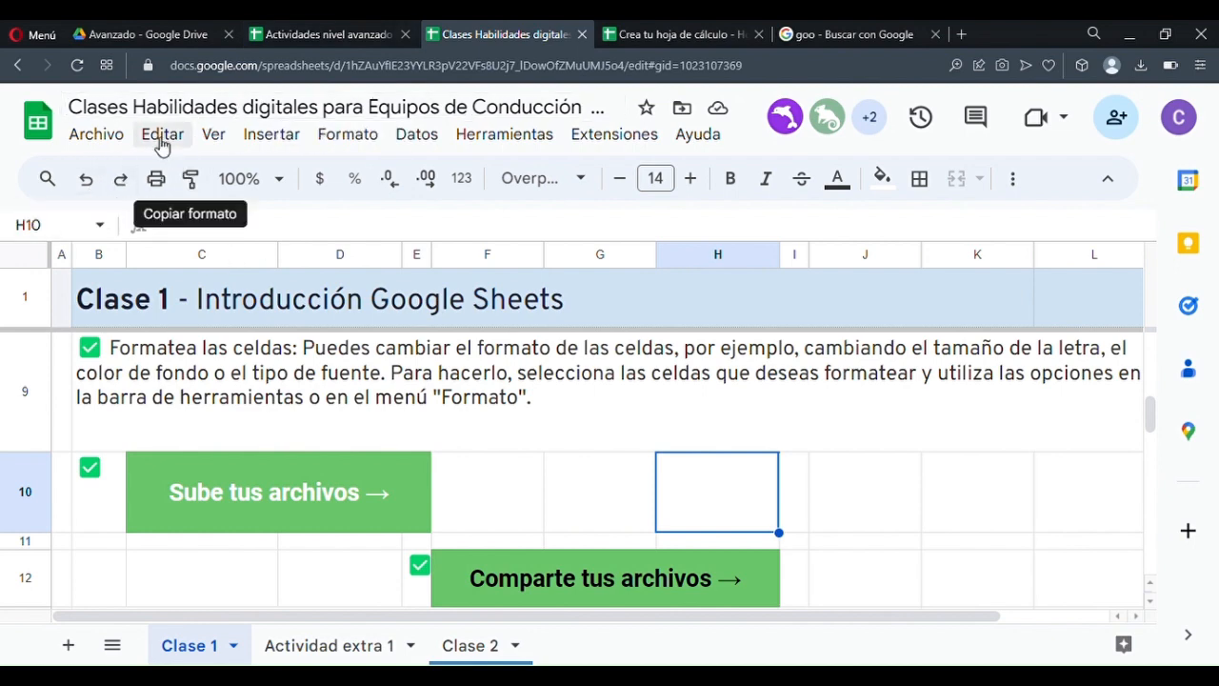
- Reopen the version history, view the versions from 4 de mayo, 14:14 and 2 de mayo, 12:59, and return to the spreadsheet
left_click(921, 123)
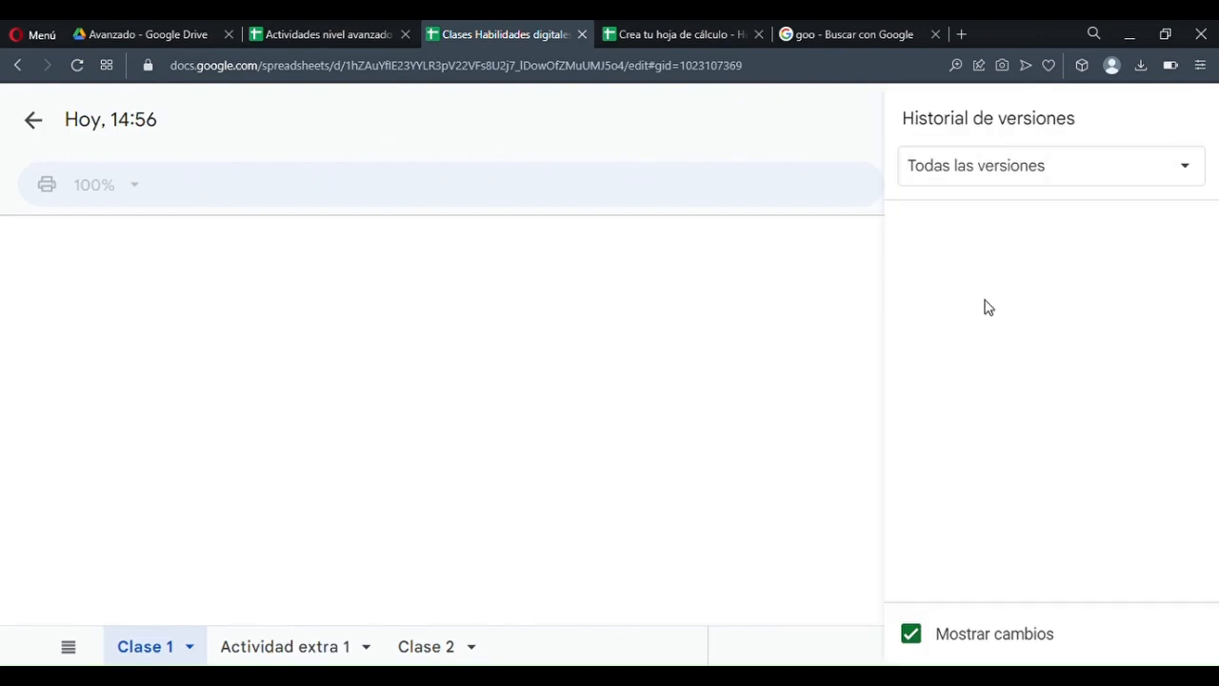
left_click(1025, 387)
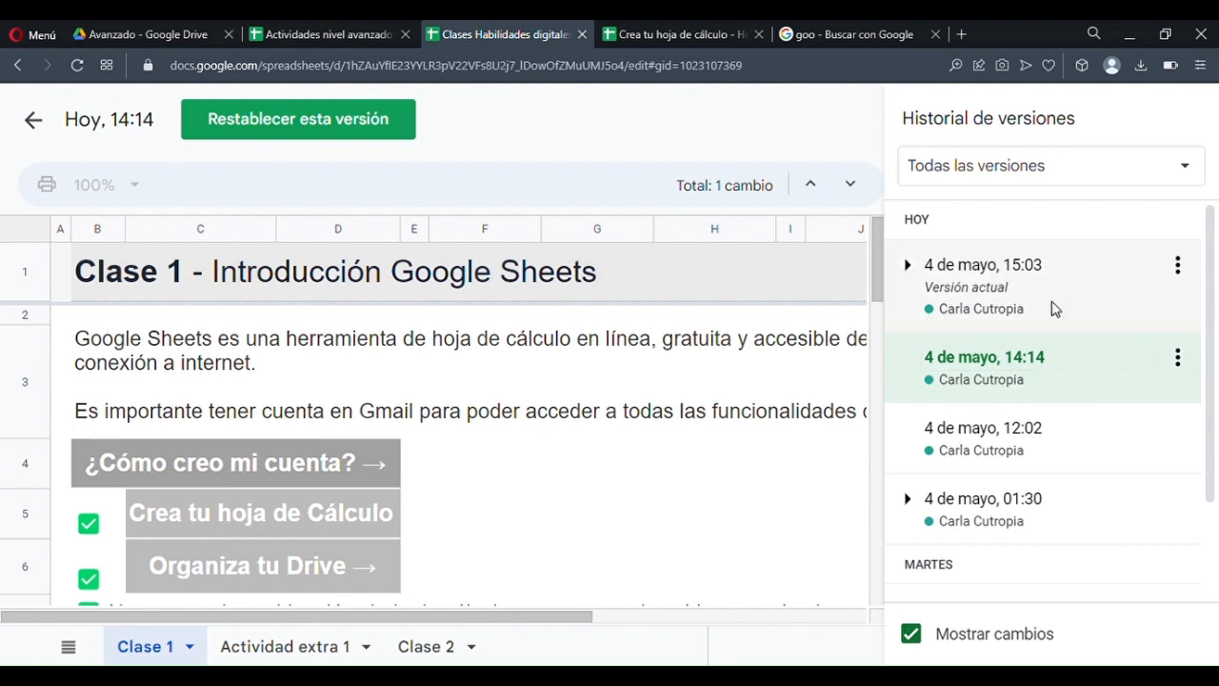
scroll(1027, 400, "down", 2)
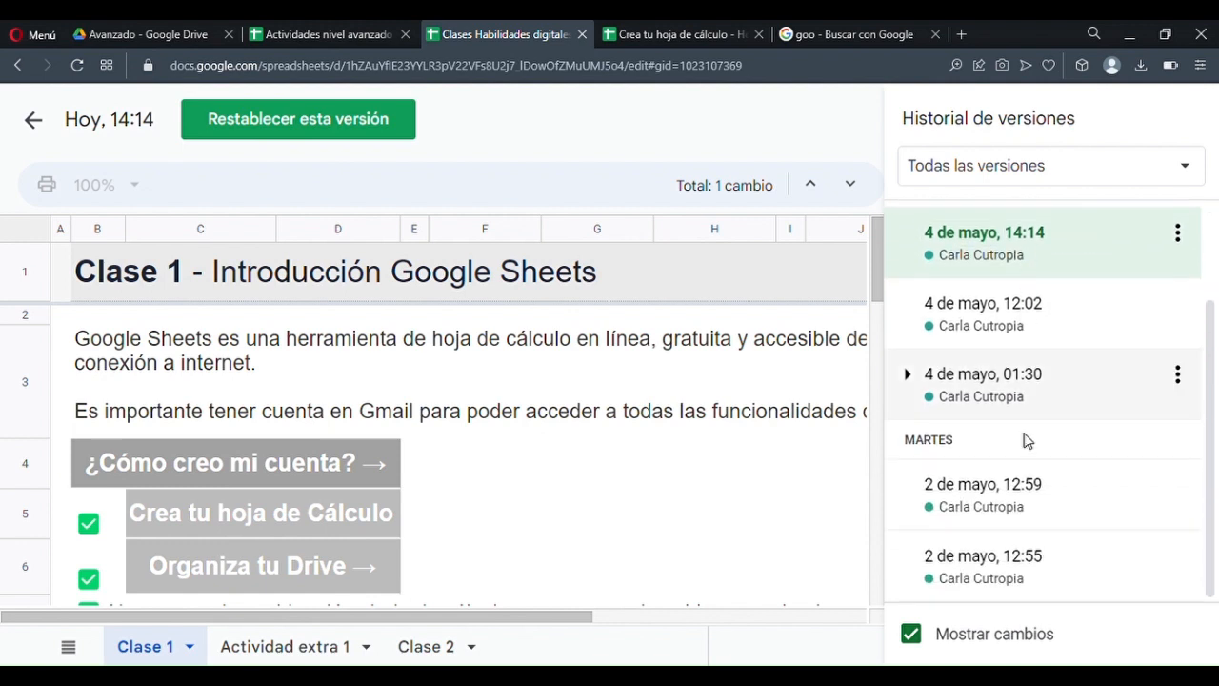
left_click(990, 495)
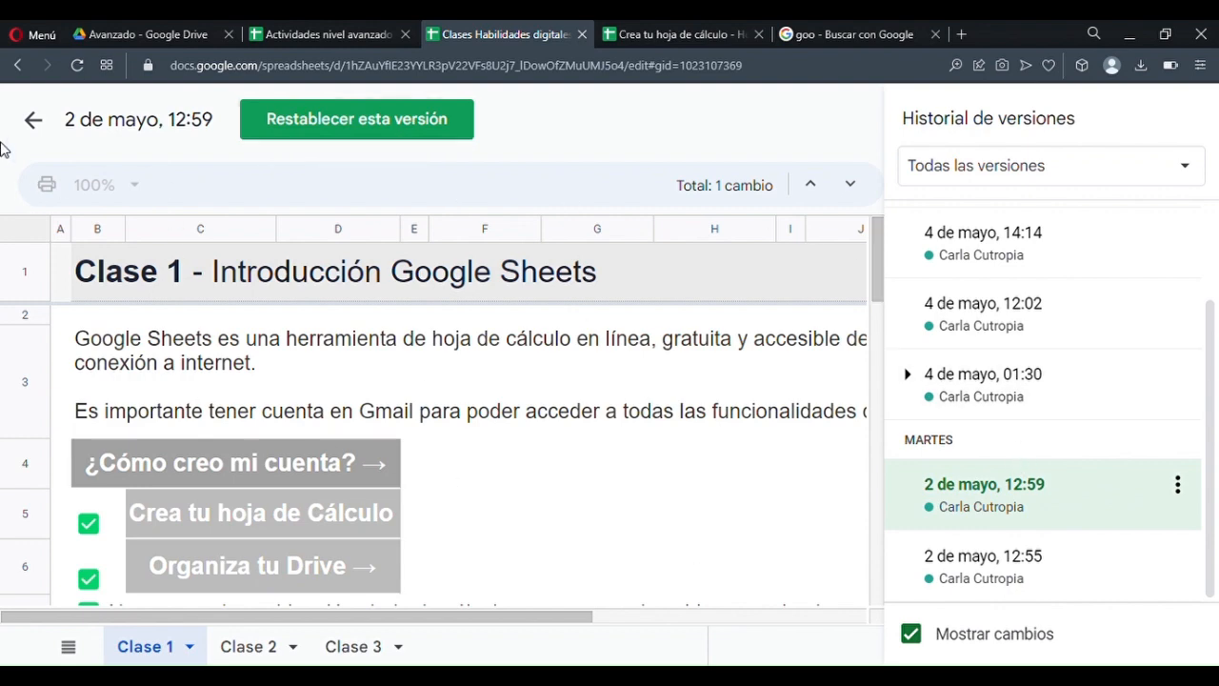
left_click(34, 126)
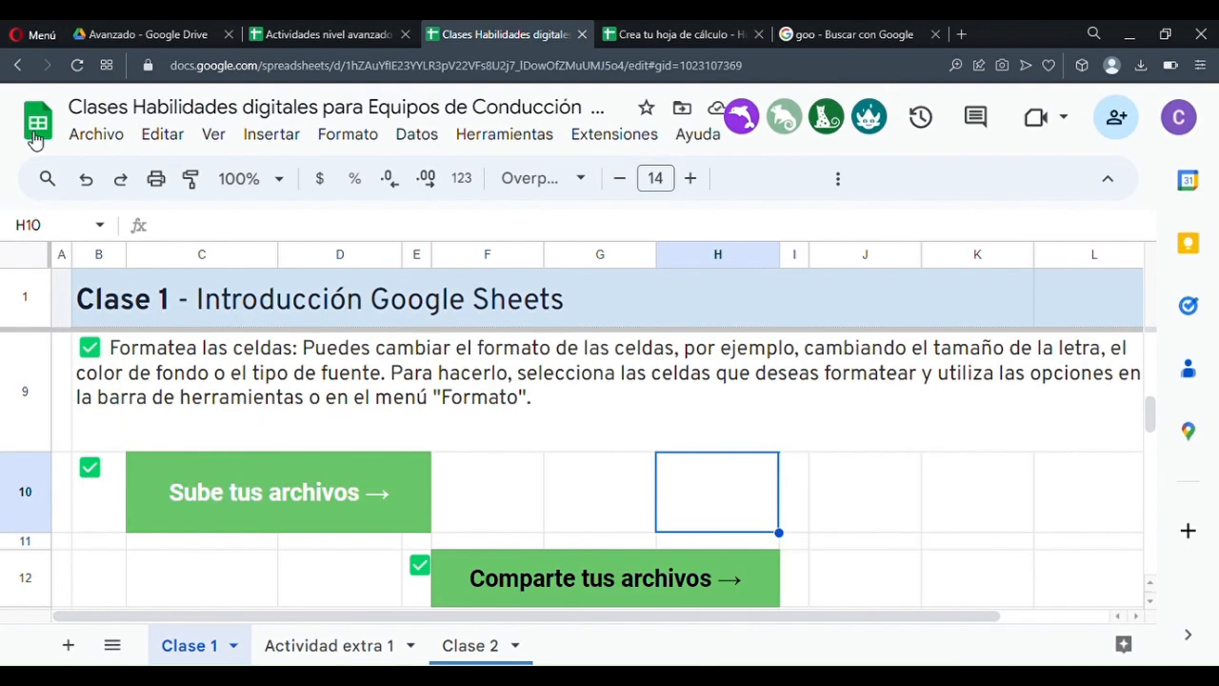
- Review the "Sube tus archivos", "Comparte tus archivos" and "Tipos de permisos" sections of Clase 1
left_click(585, 503)
scroll(773, 447, "down", 3)
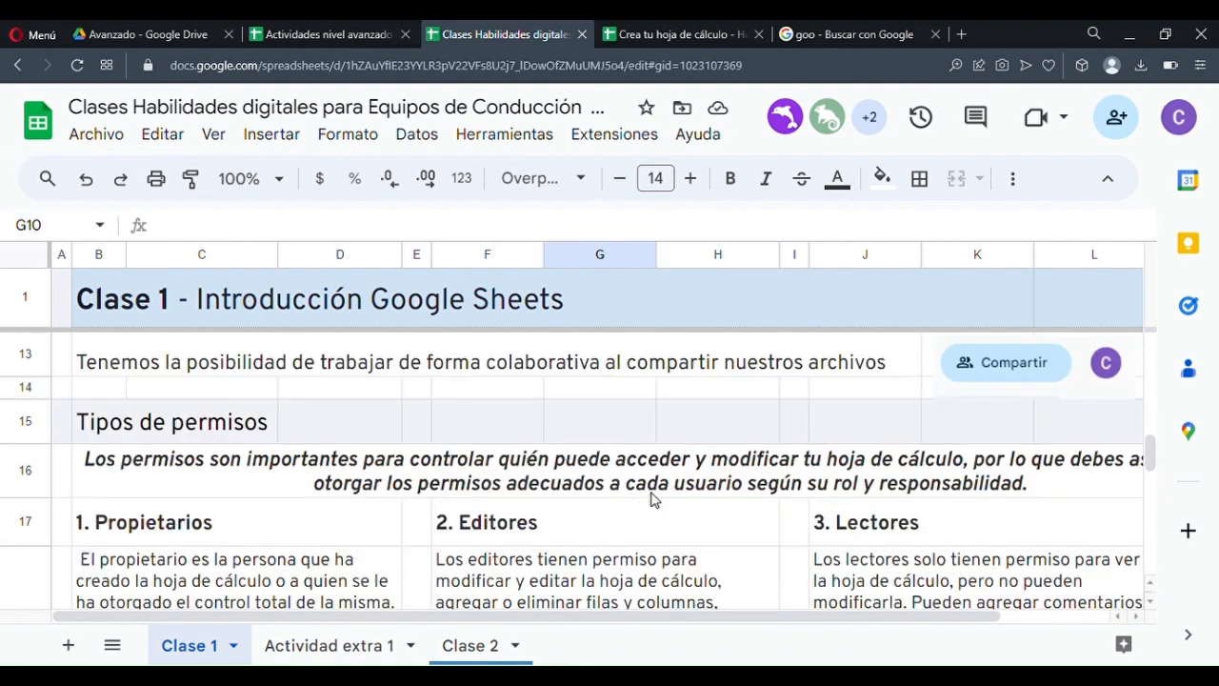
scroll(581, 453, "up", 3)
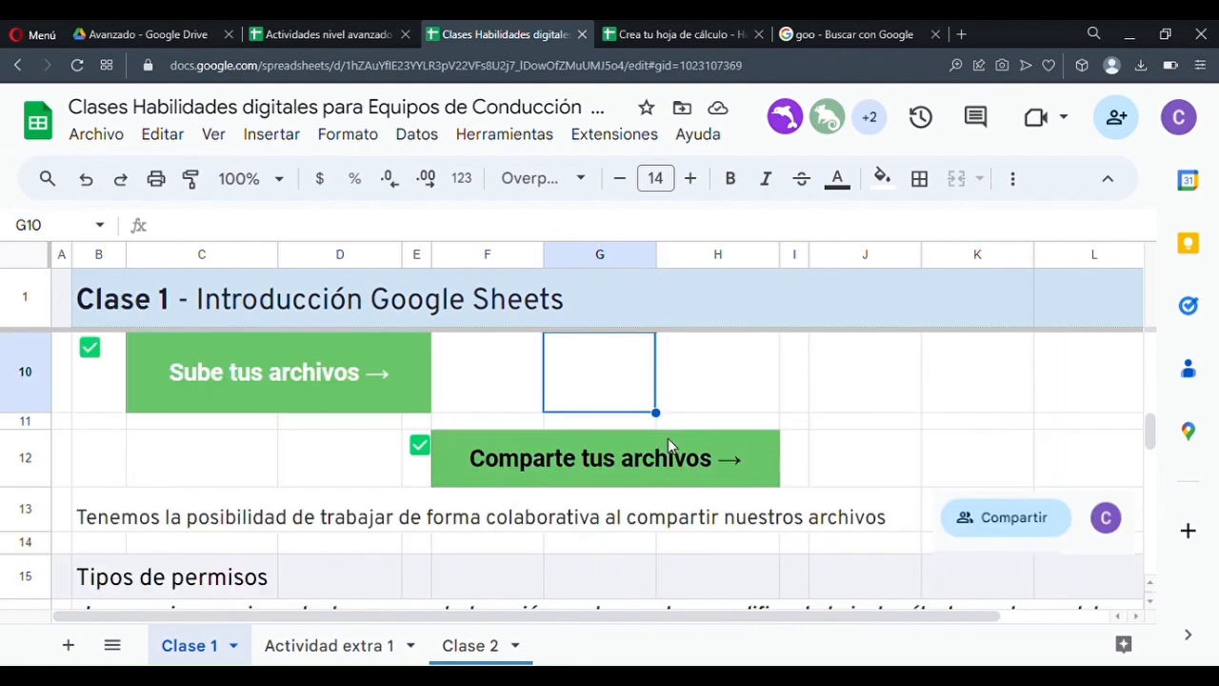
mouse_move(668, 438)
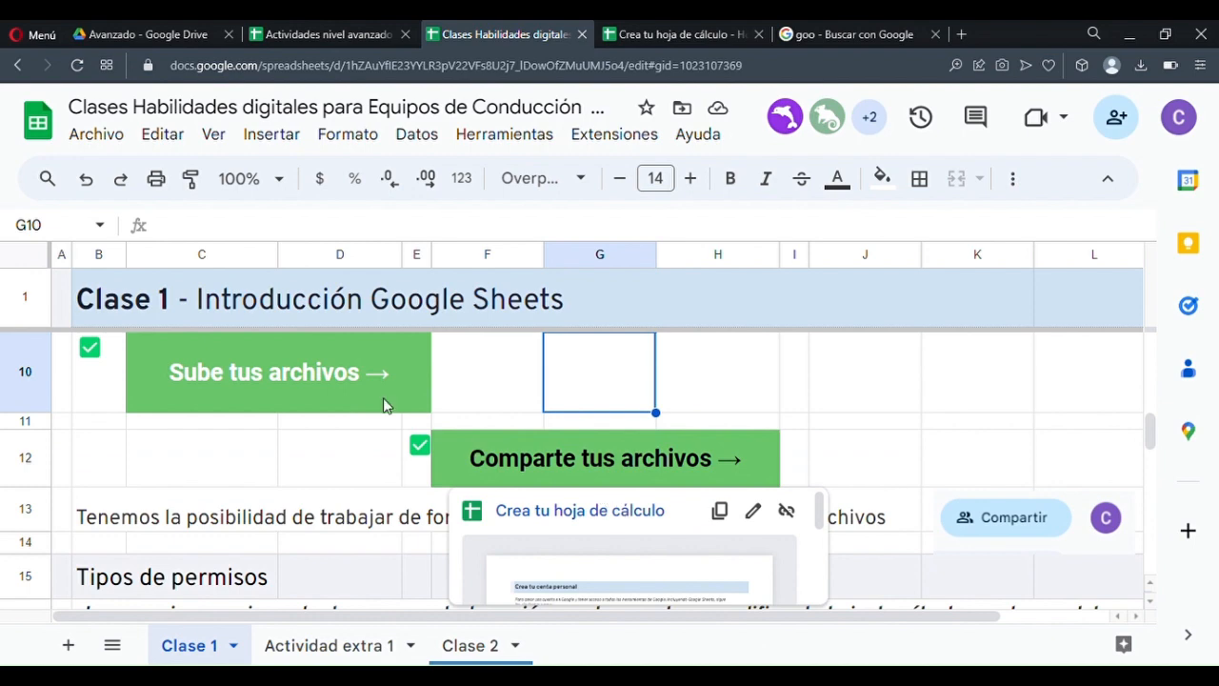
scroll(739, 411, "down", 1)
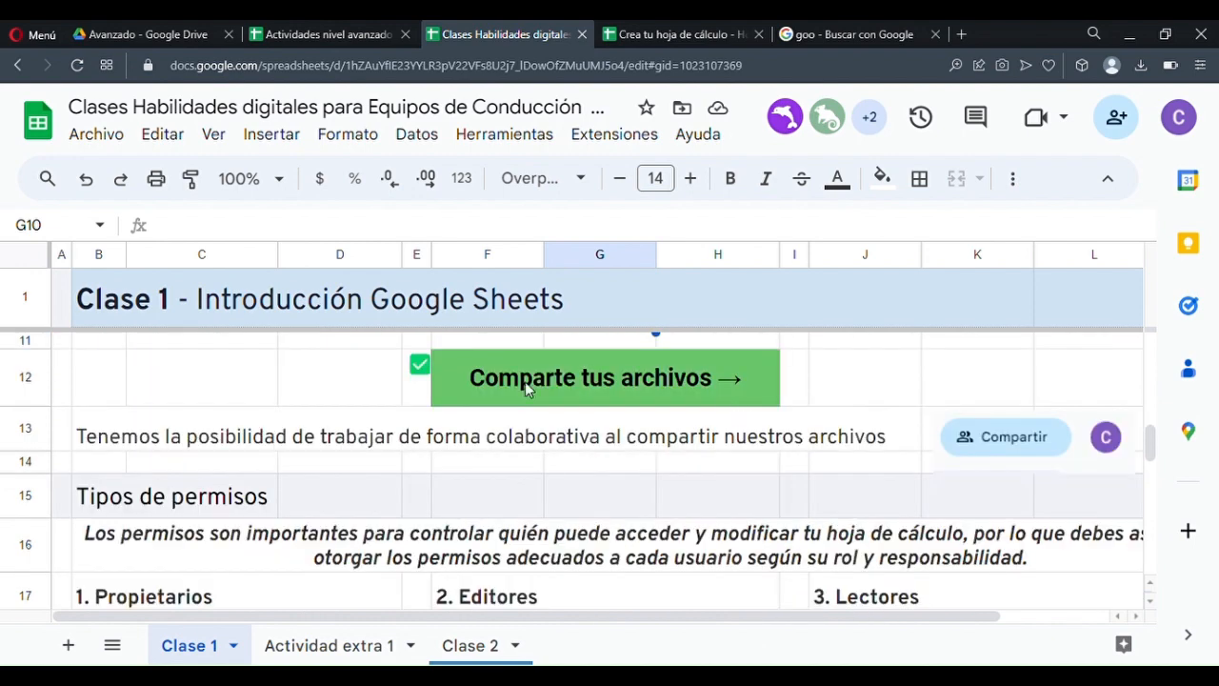
- Preview the "Comparte tus archivos" link and review the "Tipos de permisos" descriptions for Propietarios, Editores and Lectores in Clase 1
mouse_move(545, 394)
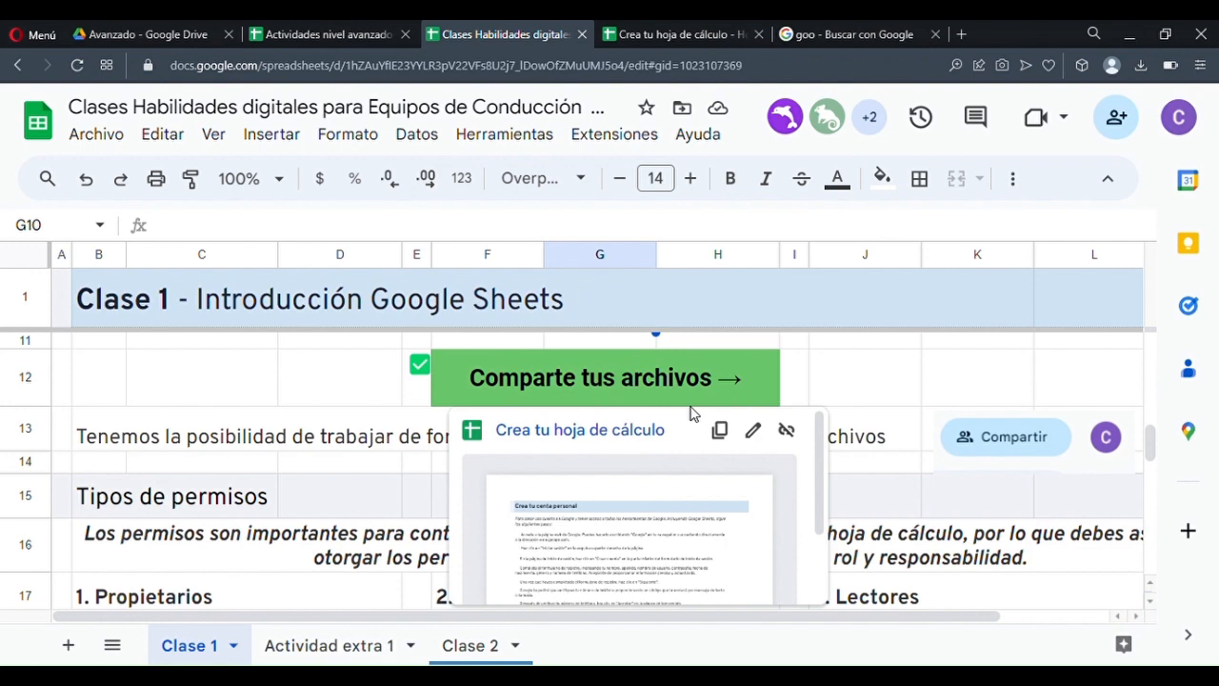
left_click(857, 390)
scroll(854, 391, "down", 1)
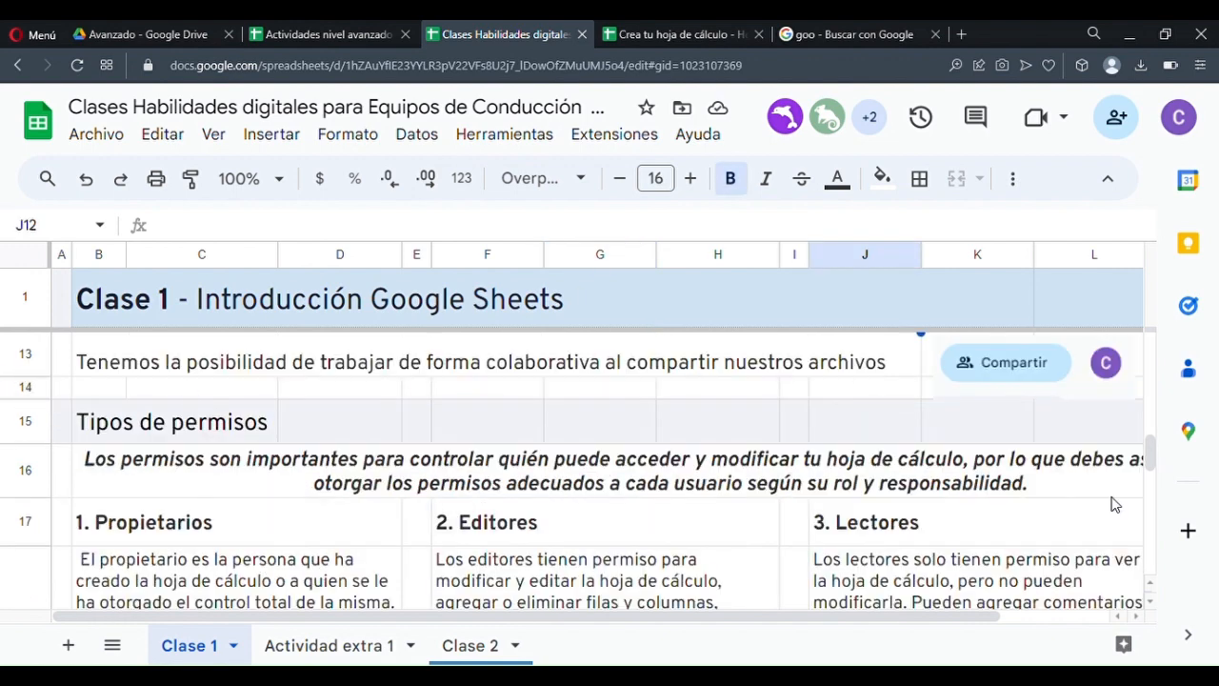
scroll(938, 505, "down", 1)
scroll(635, 416, "down", 1)
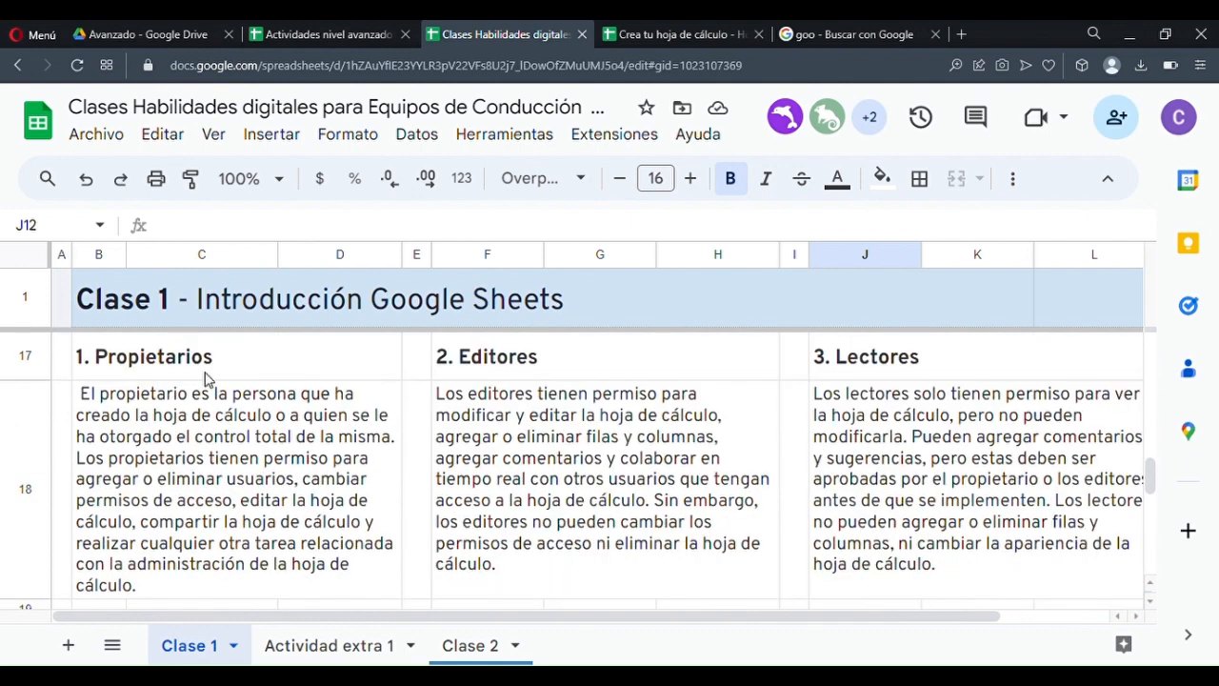
scroll(903, 486, "up", 3)
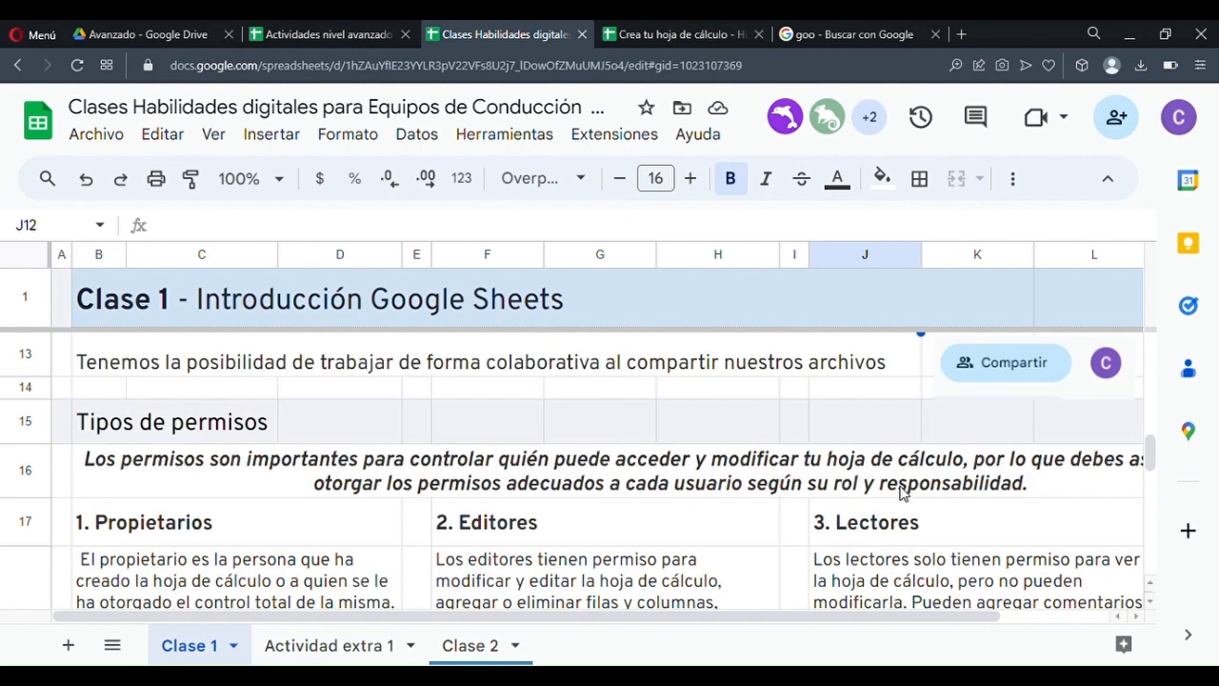
scroll(898, 544, "down", 1)
scroll(460, 491, "down", 1)
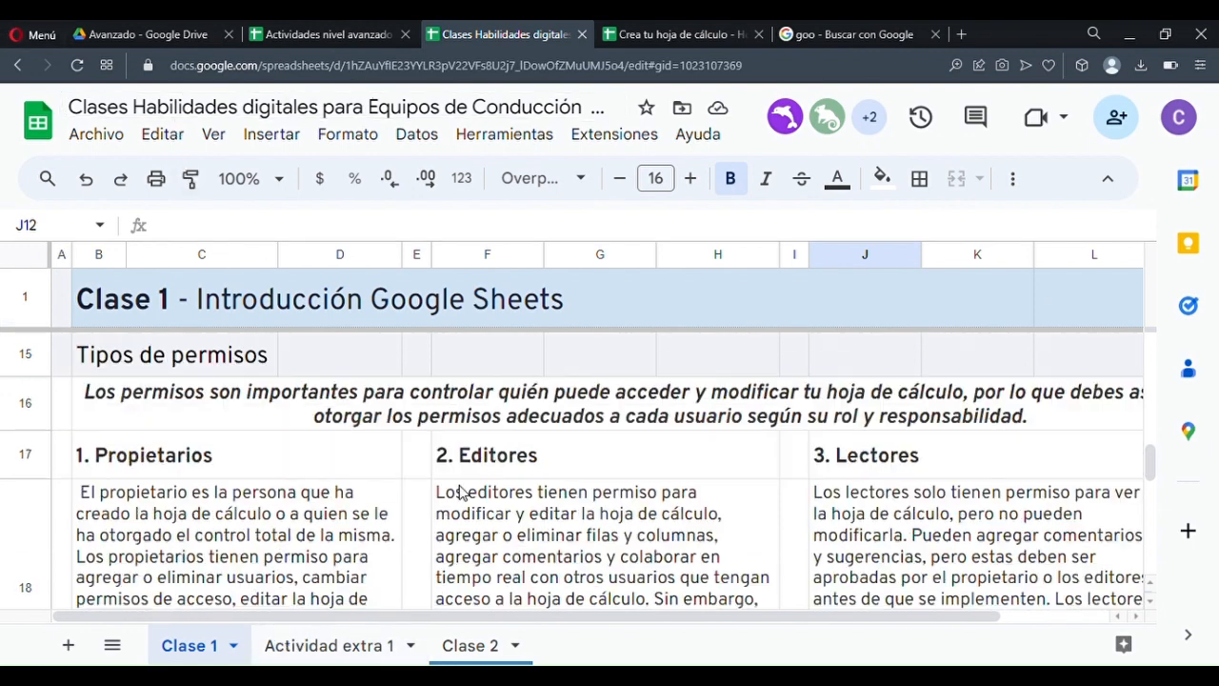
- Switch to the "Actividades nivel avanzado" spreadsheet and look over the institution data table in Actividad 1
left_click(286, 34)
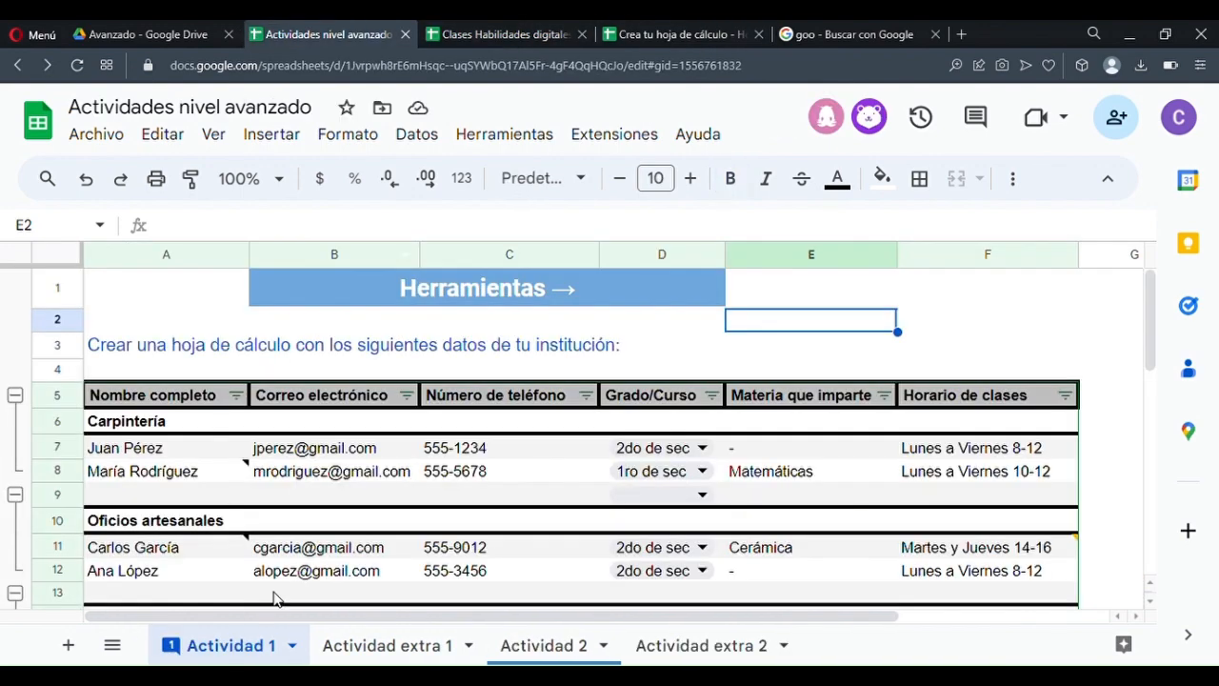
scroll(218, 451, "down", 3)
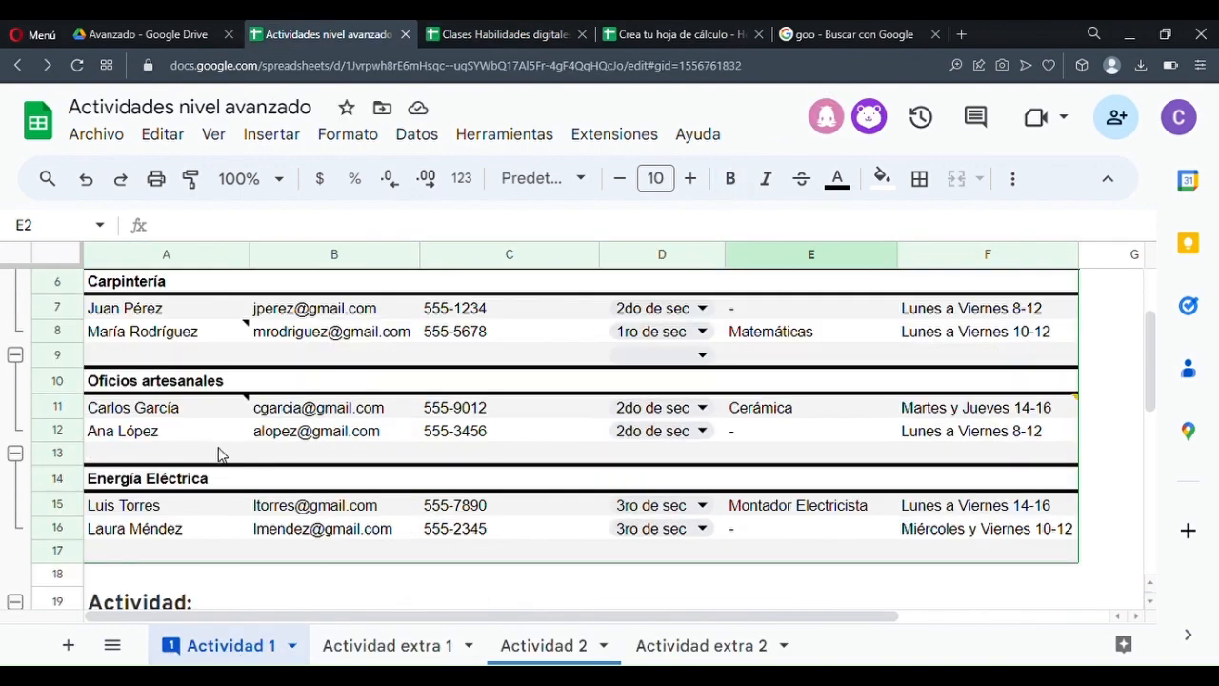
scroll(218, 454, "down", 2)
scroll(420, 479, "up", 2)
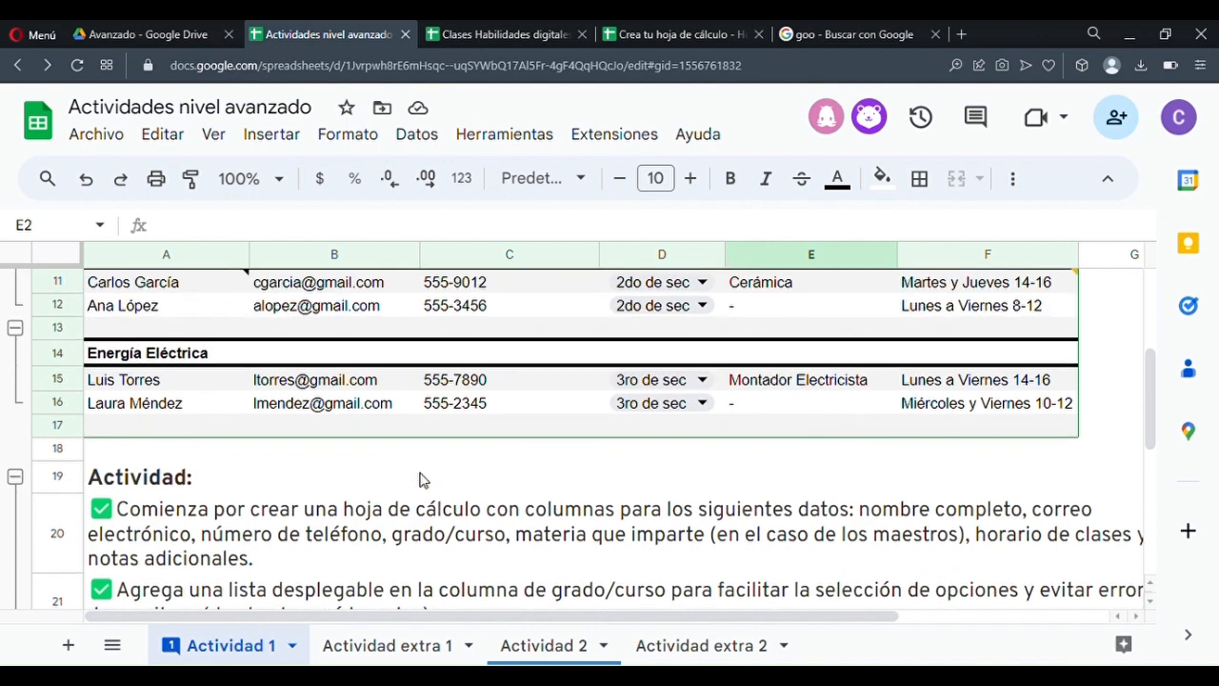
scroll(422, 479, "up", 2)
scroll(420, 480, "up", 1)
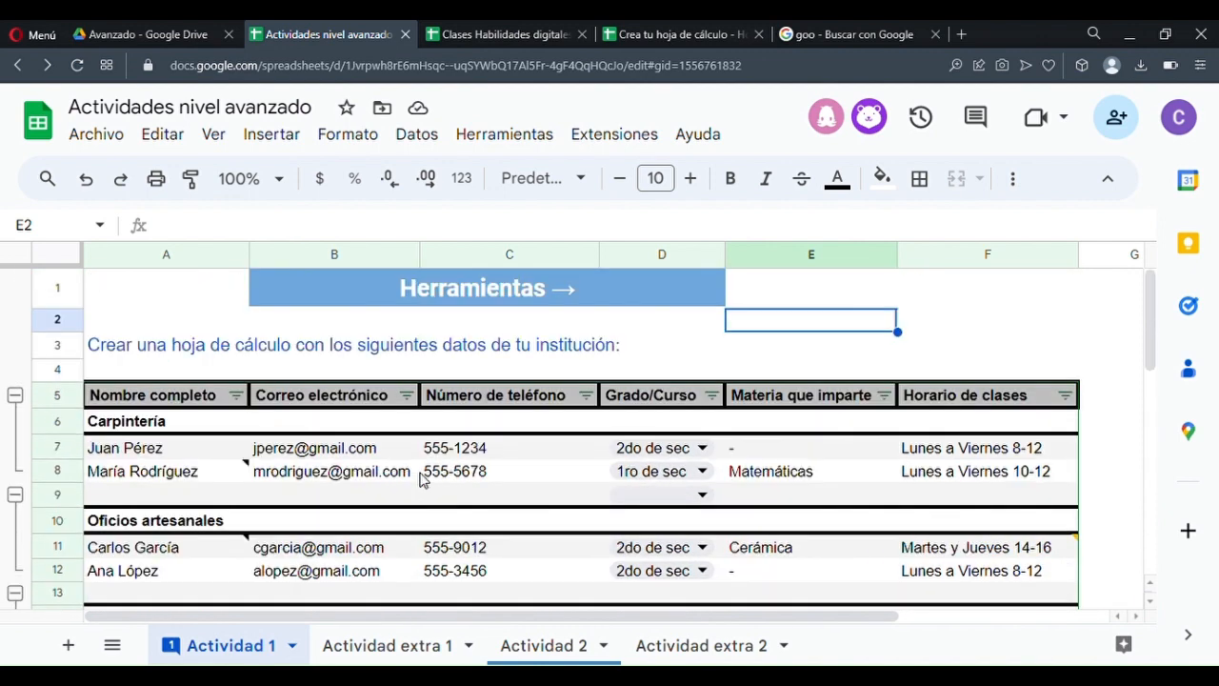
scroll(420, 479, "down", 2)
scroll(420, 479, "up", 1)
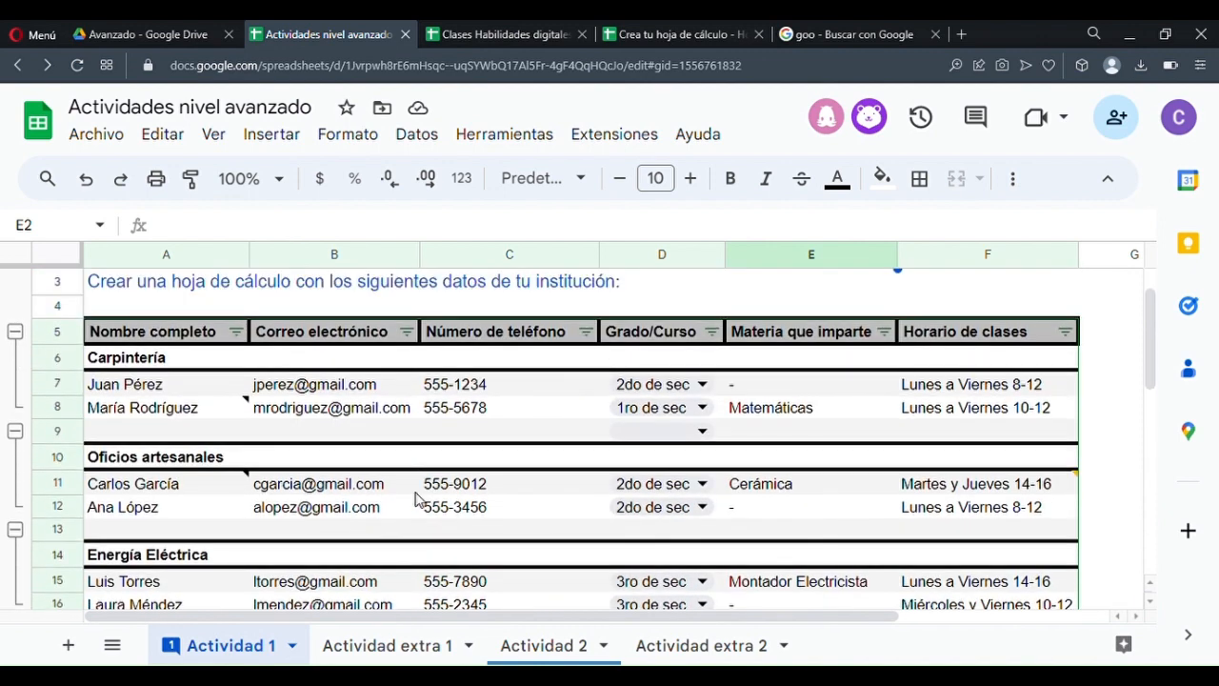
- Go through the Carpintería, Oficios artesanales and Energía Eléctrica group headings, check the note on cell A8, and return to Carpintería
left_click(129, 360)
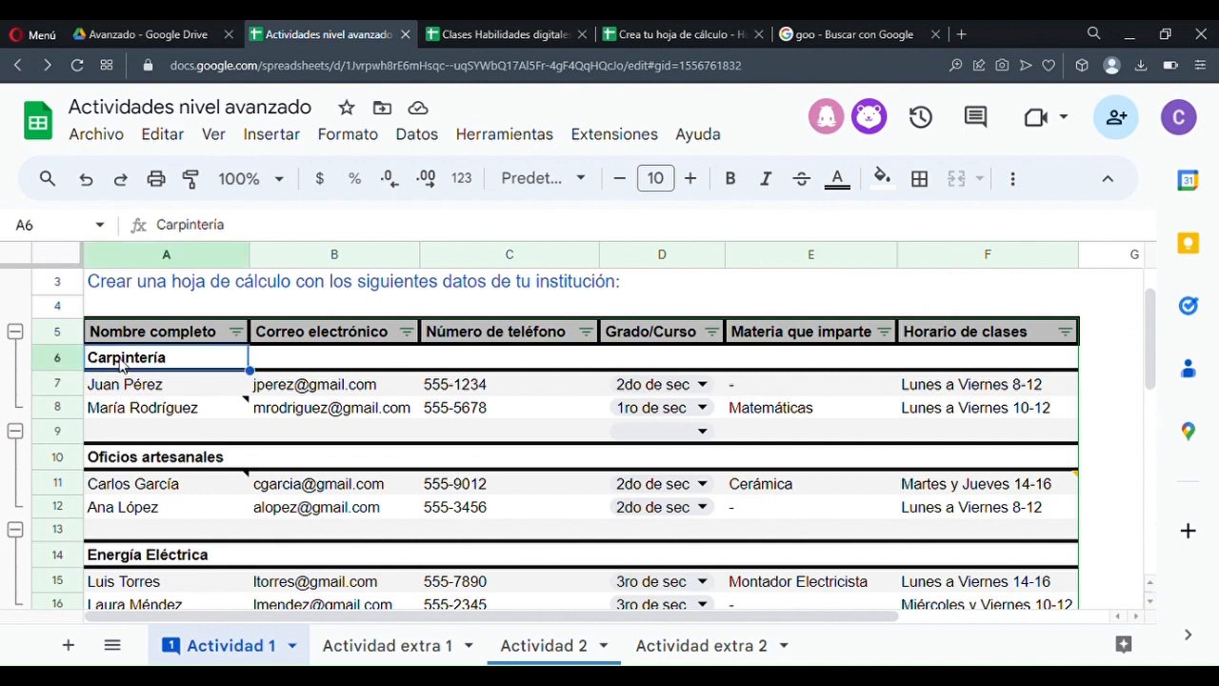
left_click(130, 457)
left_click(133, 554)
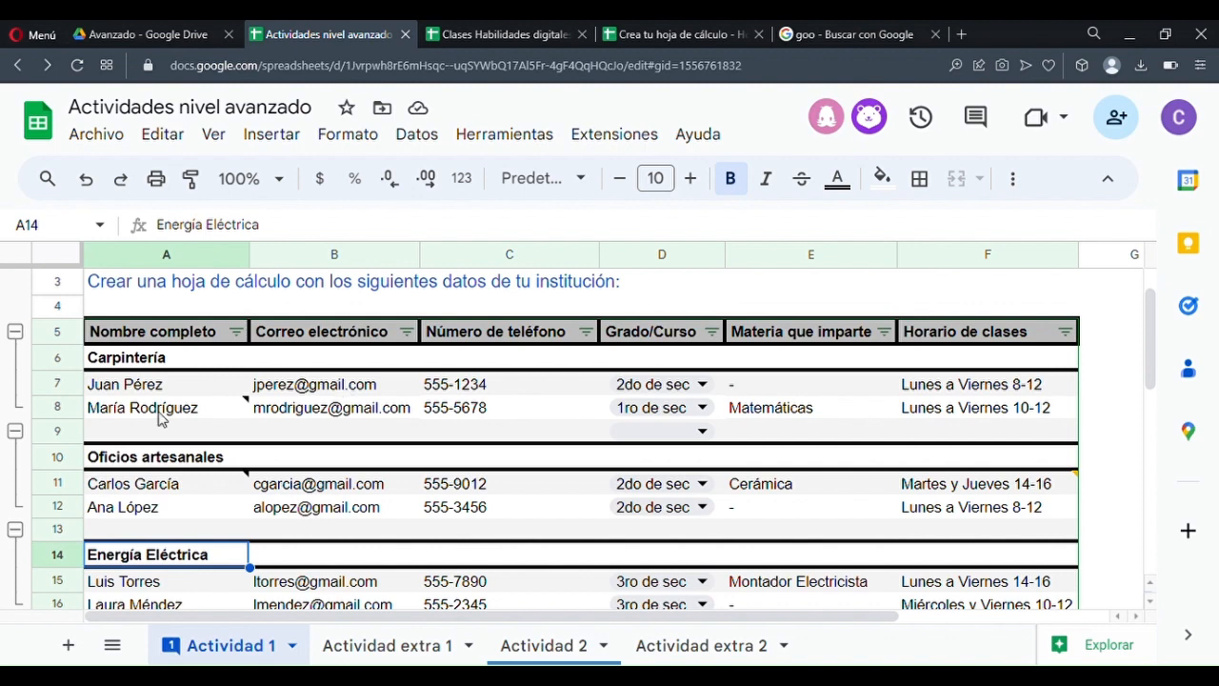
mouse_move(162, 419)
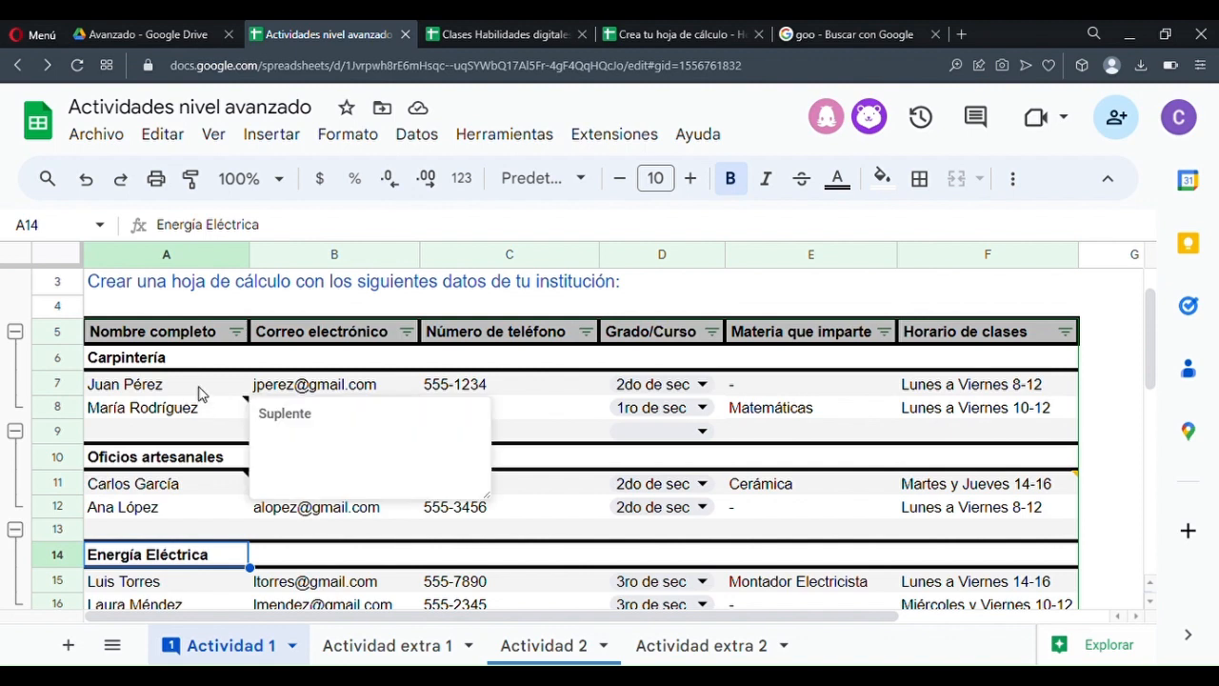
left_click(160, 360)
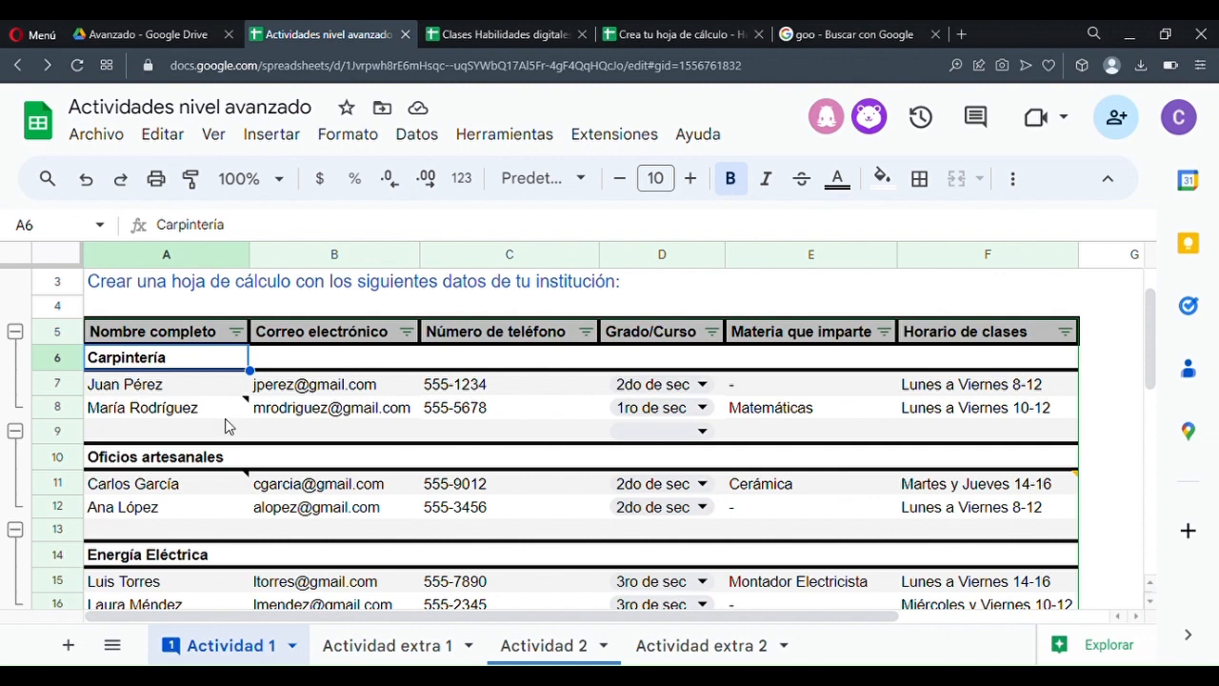
- Review the rest of the table and read the "Actividad:" instructions below it, returning to the table header
scroll(225, 427, "down", 2)
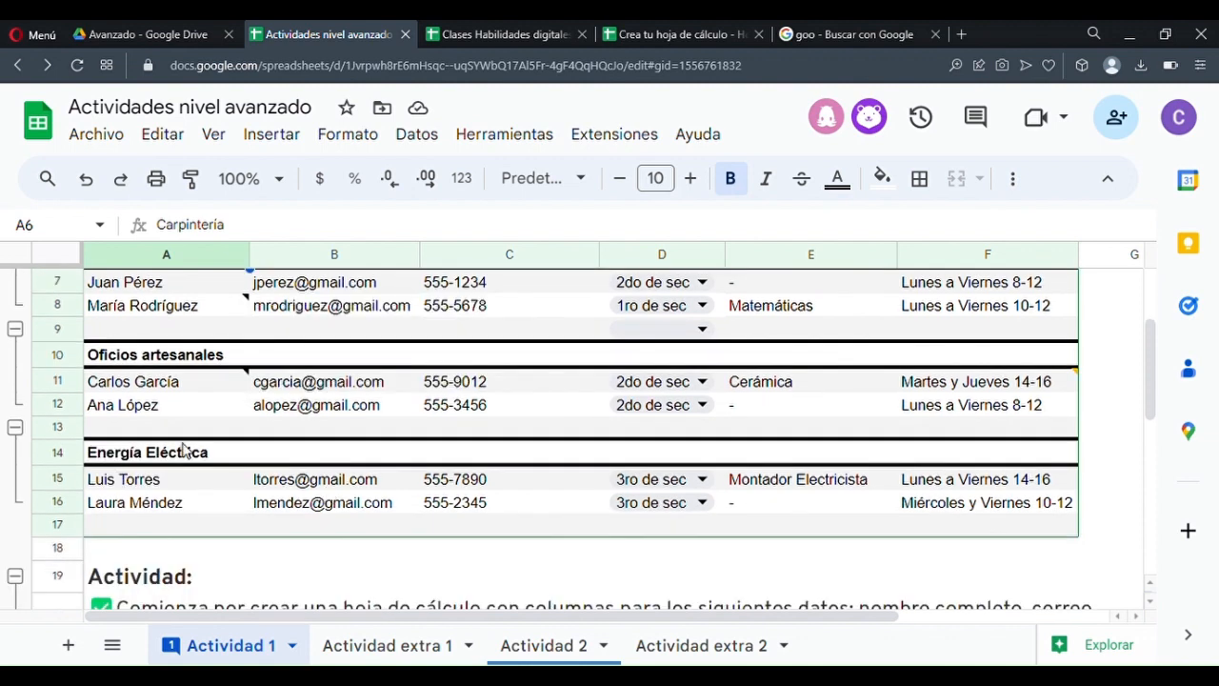
mouse_move(324, 497)
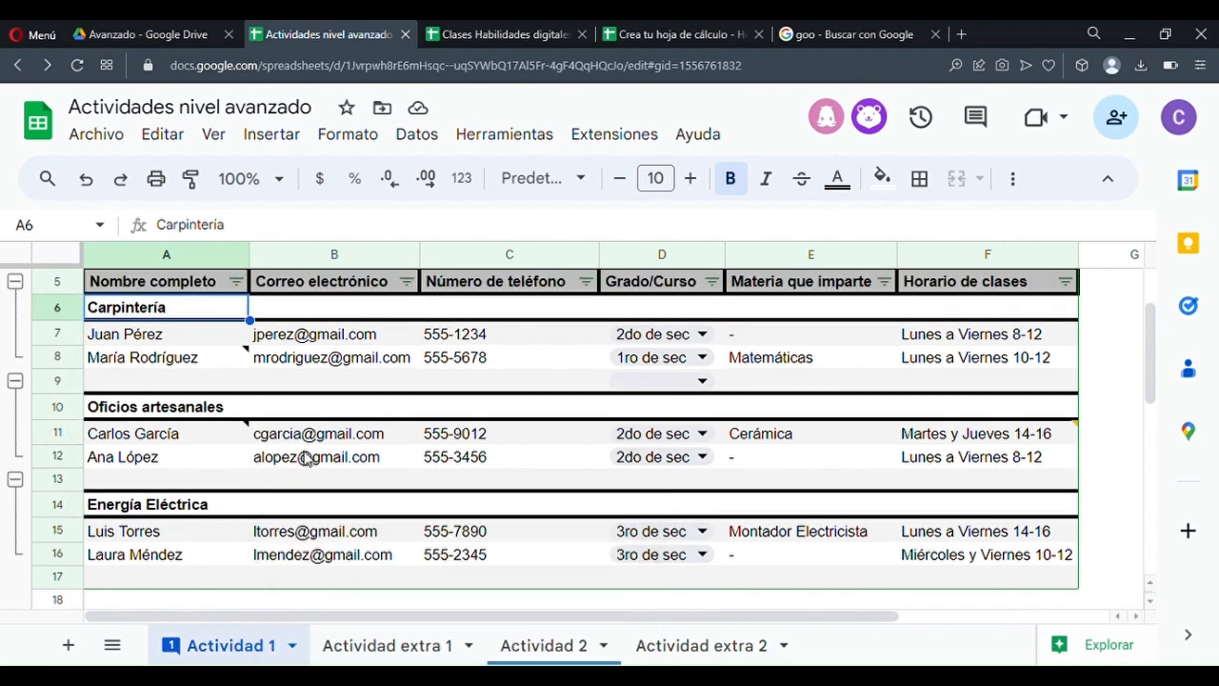
scroll(304, 459, "up", 1)
scroll(414, 457, "up", 1)
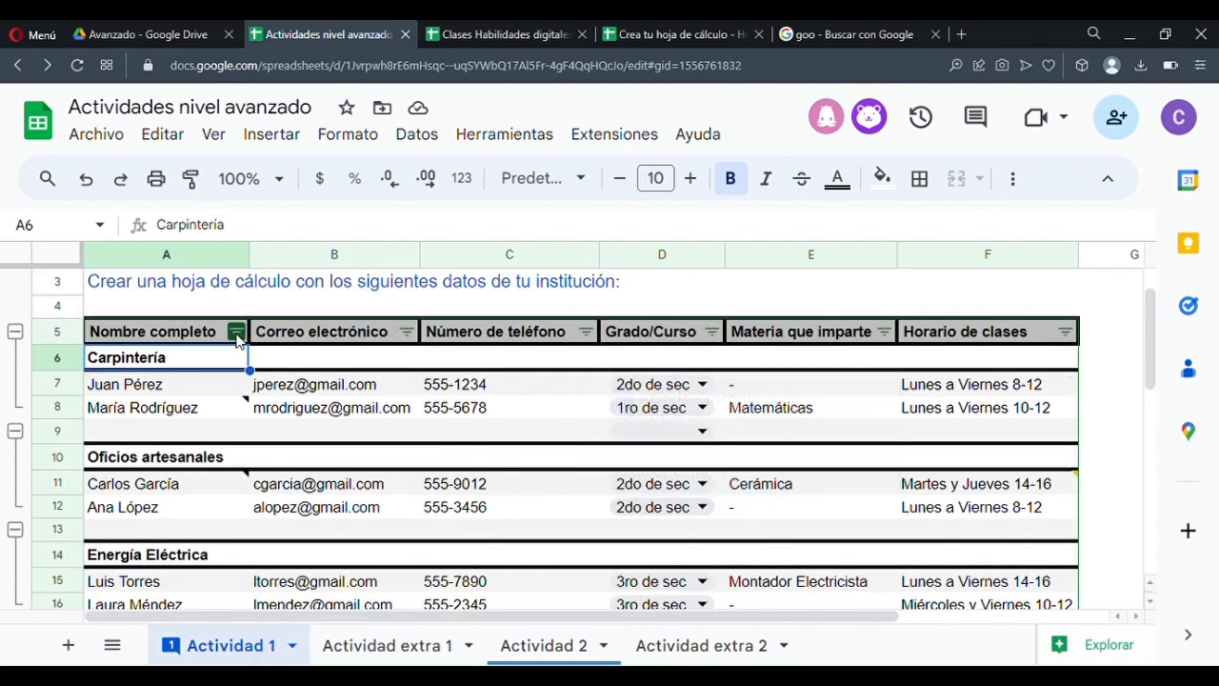
scroll(509, 470, "down", 5)
scroll(218, 468, "down", 1)
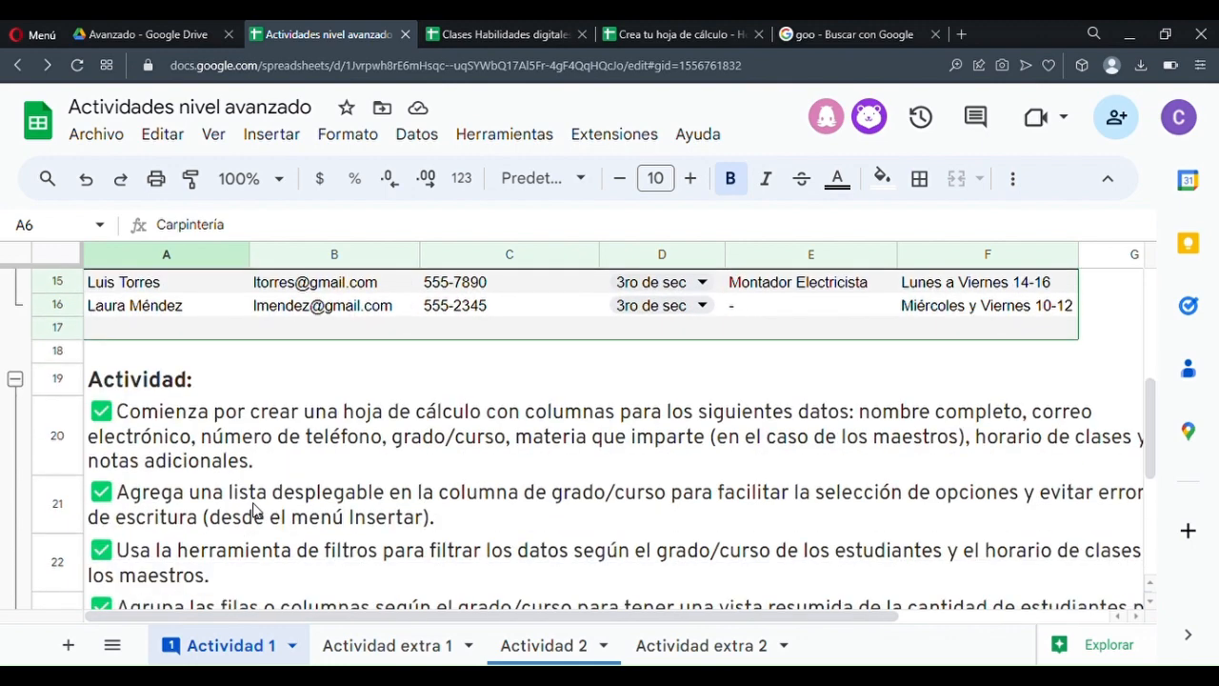
scroll(409, 562, "down", 1)
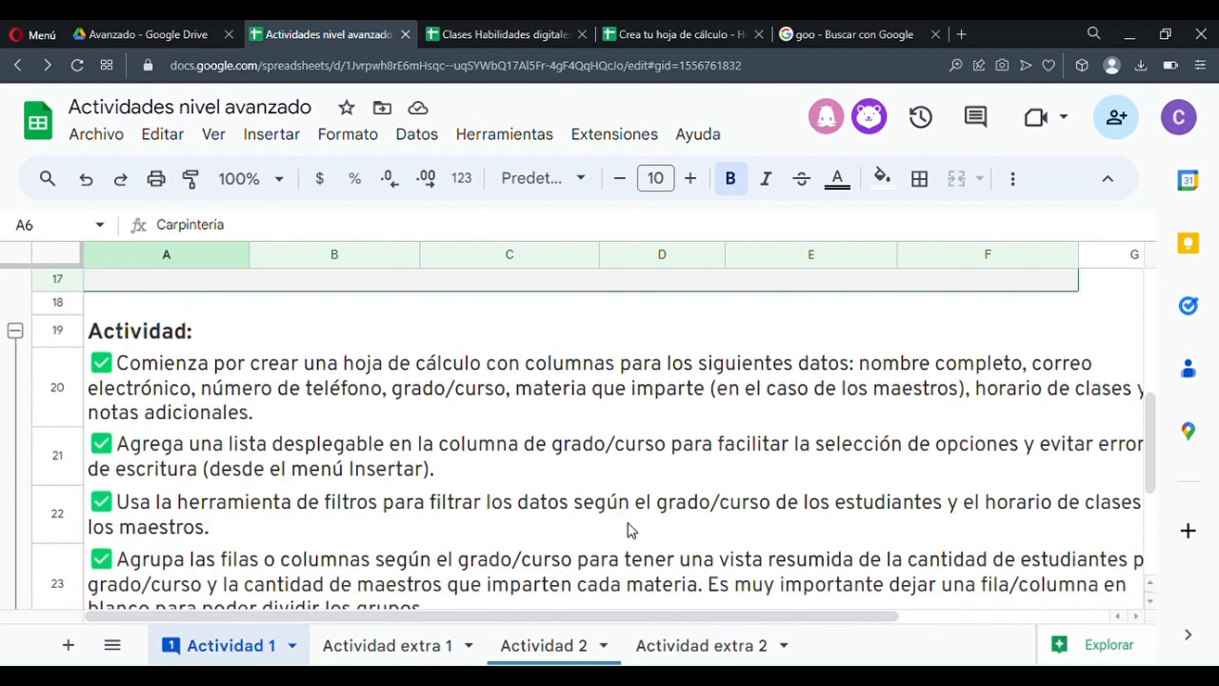
scroll(629, 531, "down", 2)
scroll(628, 531, "up", 8)
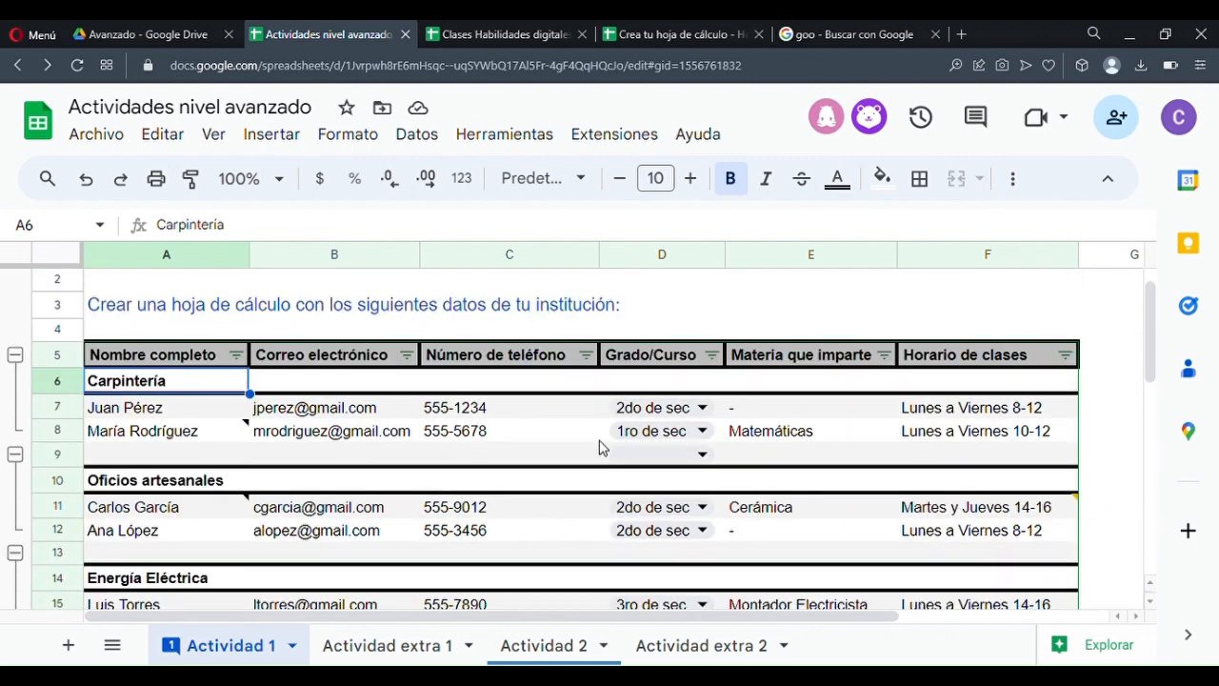
- Highlight the whole data table A5:F17, check when the file was last modified, and clear the selection
scroll(857, 430, "down", 1)
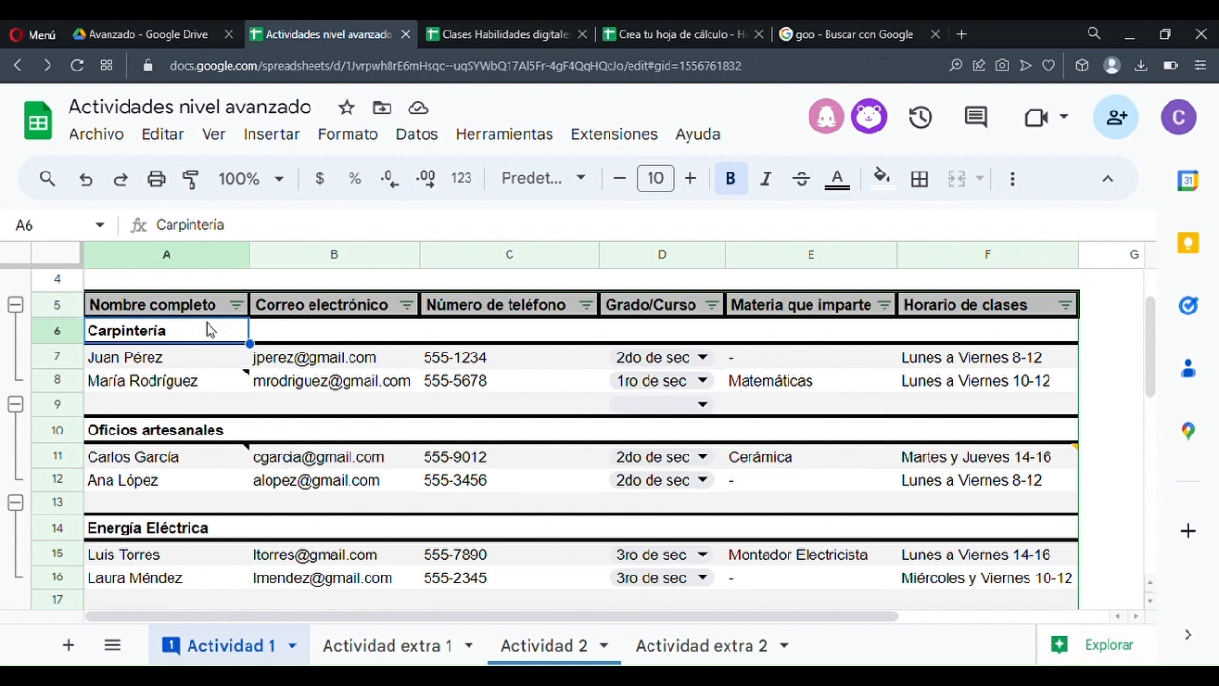
left_click_drag(164, 314, 979, 595)
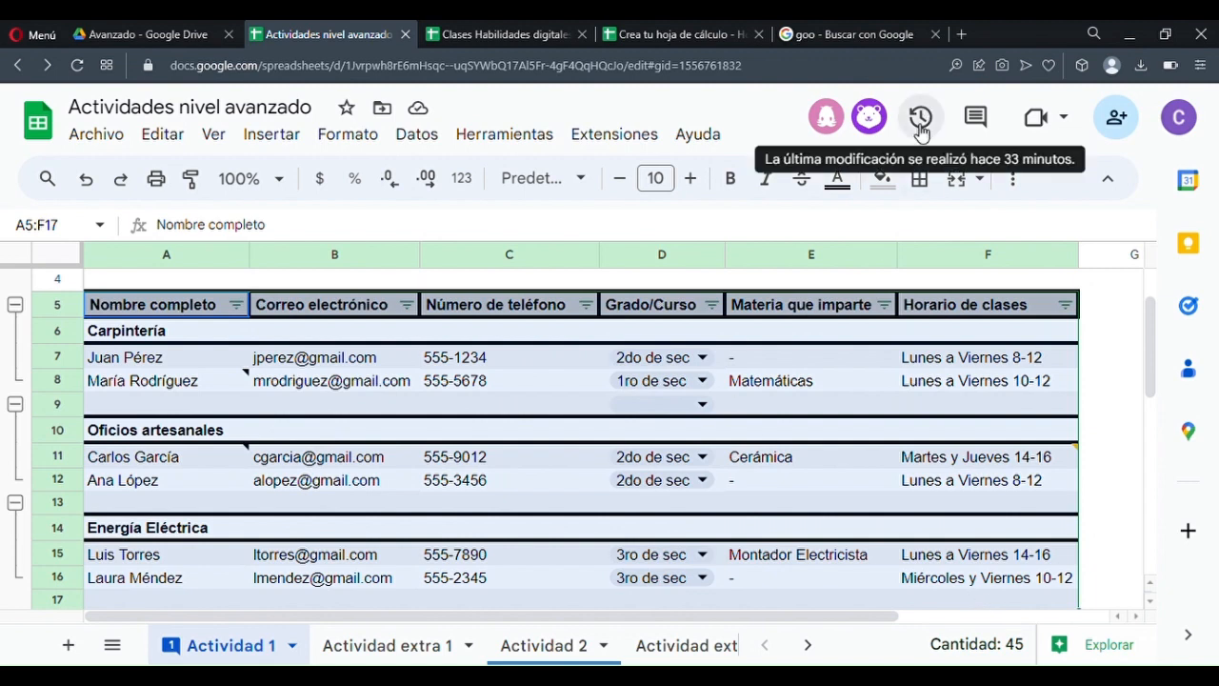
left_click(1122, 454)
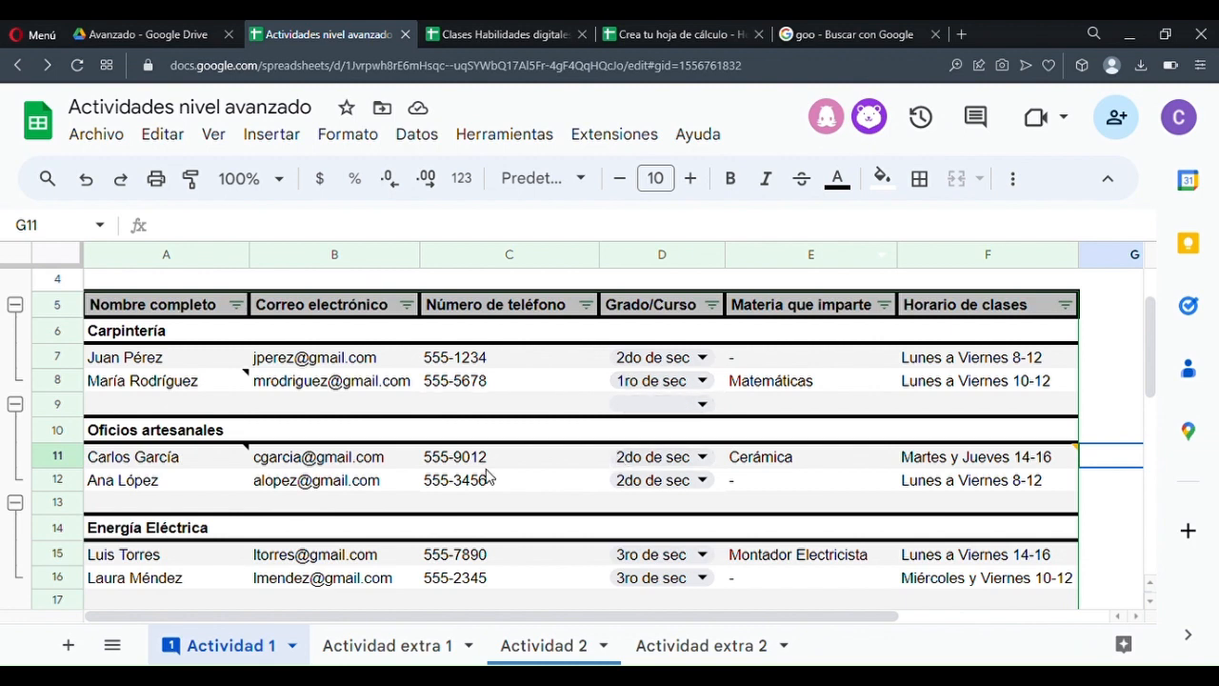
left_click(530, 411)
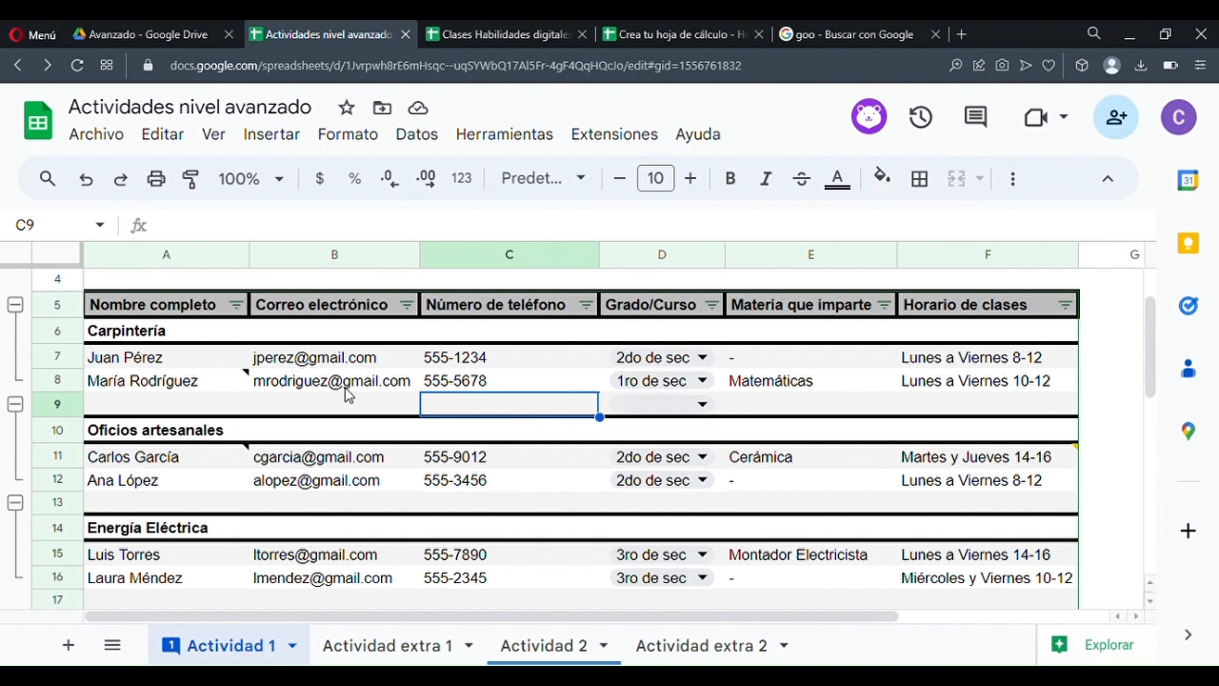
- Point out the Carpintería and Oficios artesanales headings and examine the entries grouped under them
left_click(160, 338)
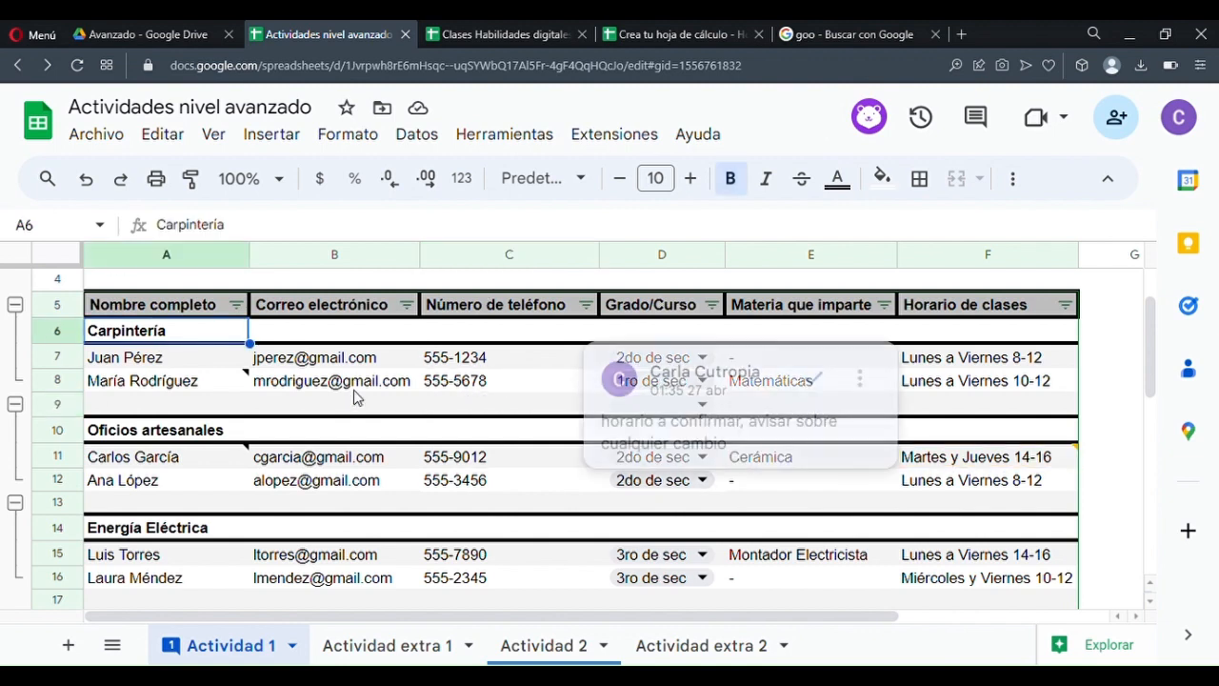
scroll(467, 525, "down", 1)
scroll(298, 455, "up", 1)
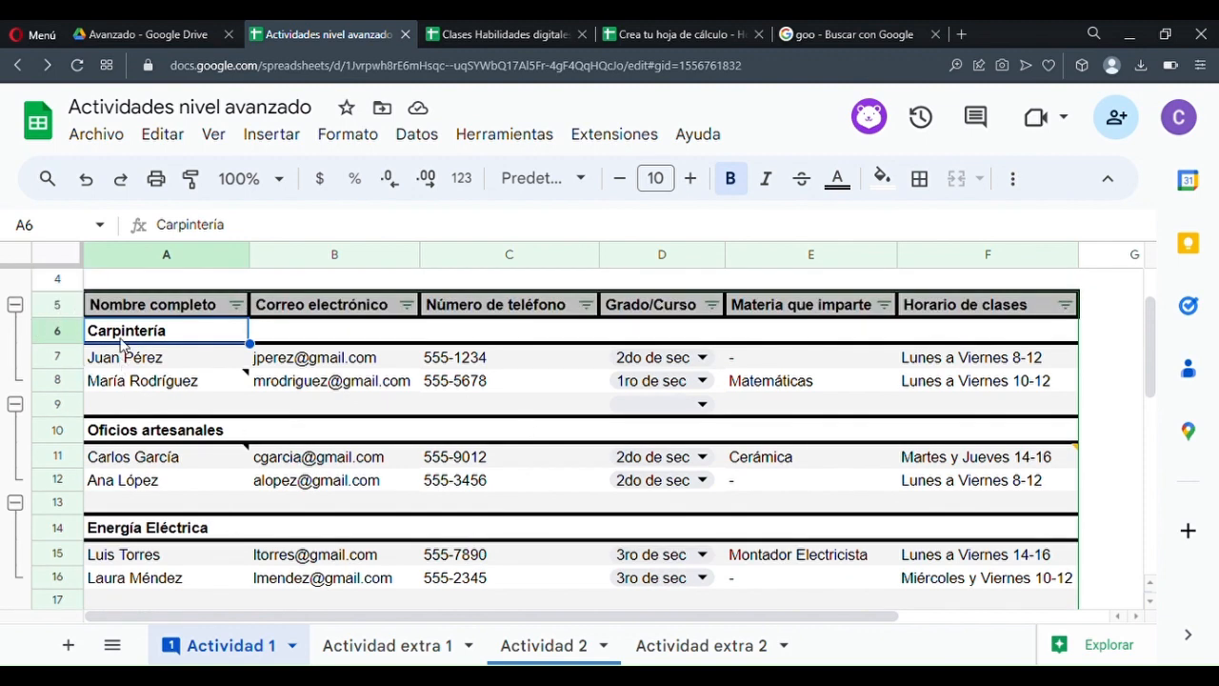
left_click(143, 430)
scroll(176, 408, "up", 1)
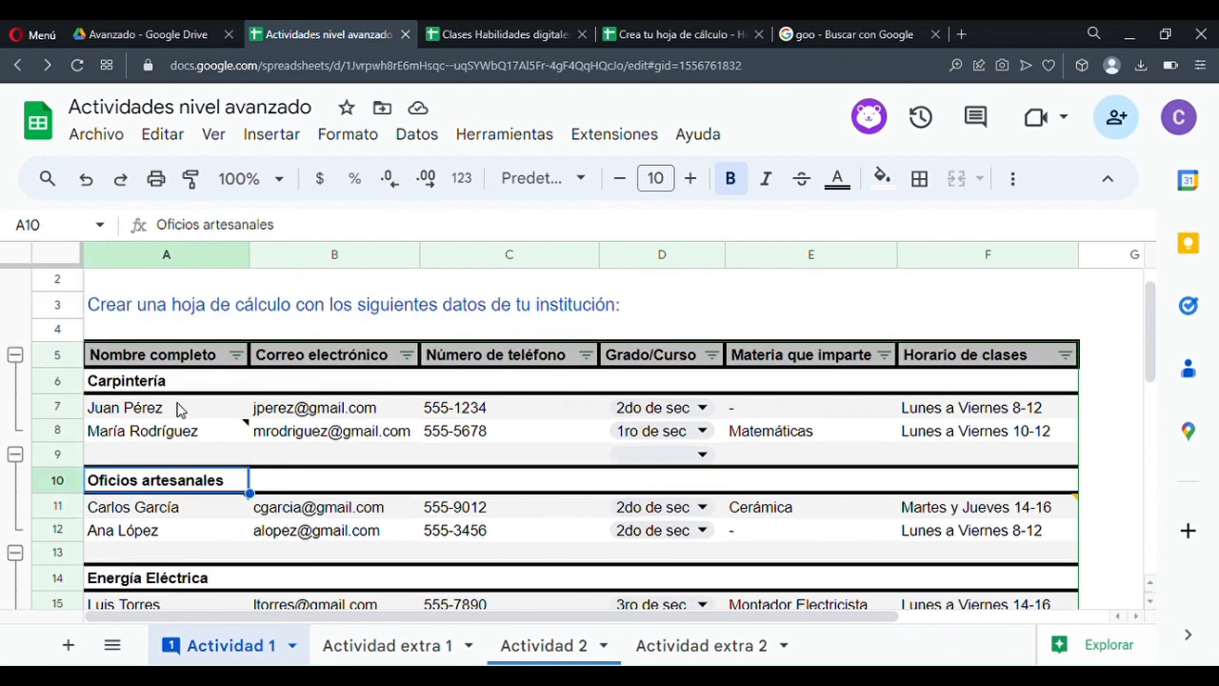
scroll(574, 400, "down", 1)
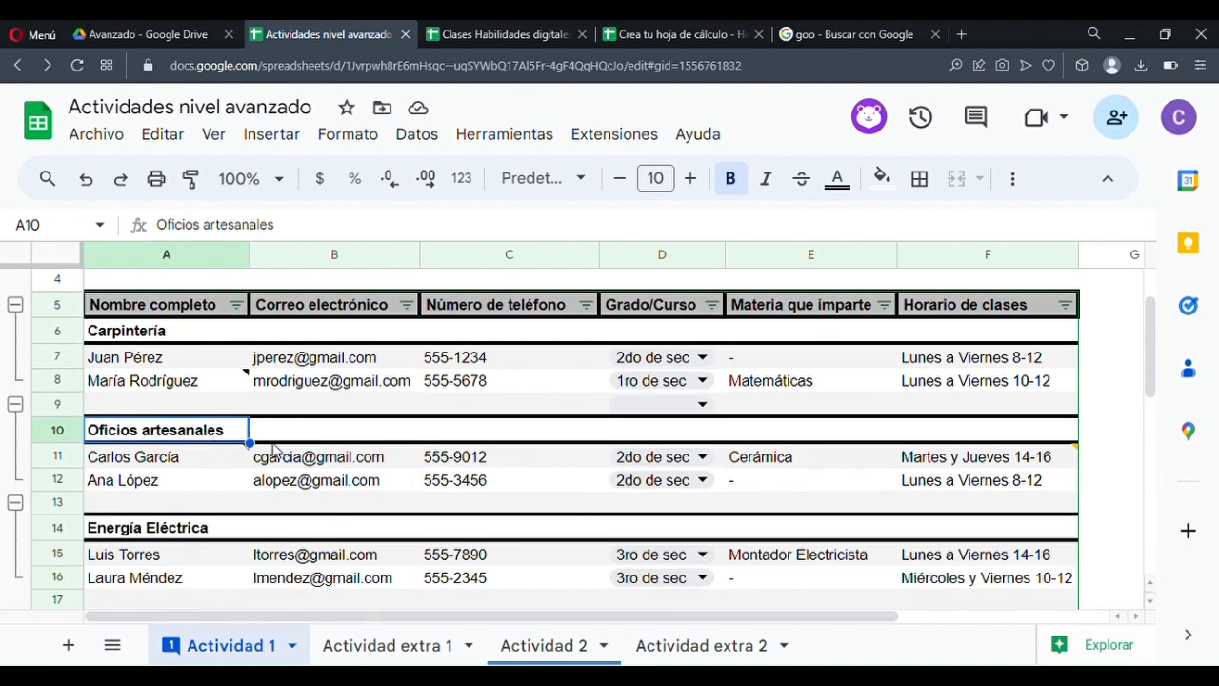
scroll(273, 449, "up", 1)
mouse_move(212, 430)
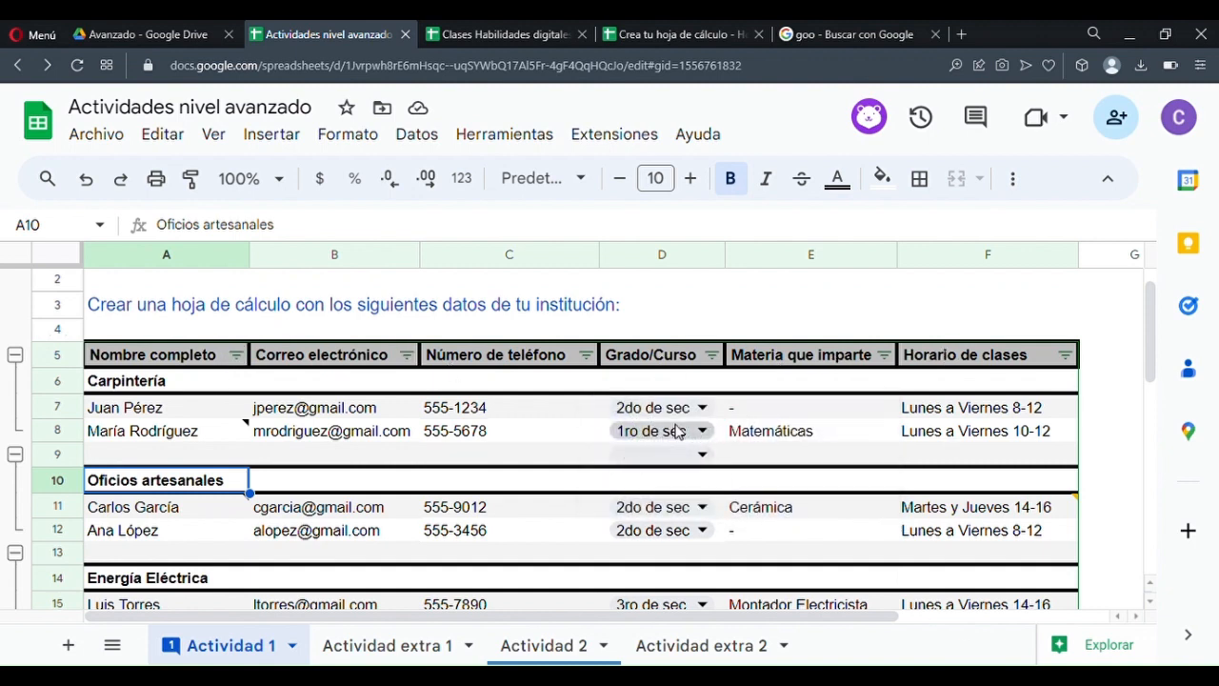
scroll(395, 445, "down", 1)
- Check the notes on cells A8 and A11 and the comment on the class schedule in F11
left_click(221, 360)
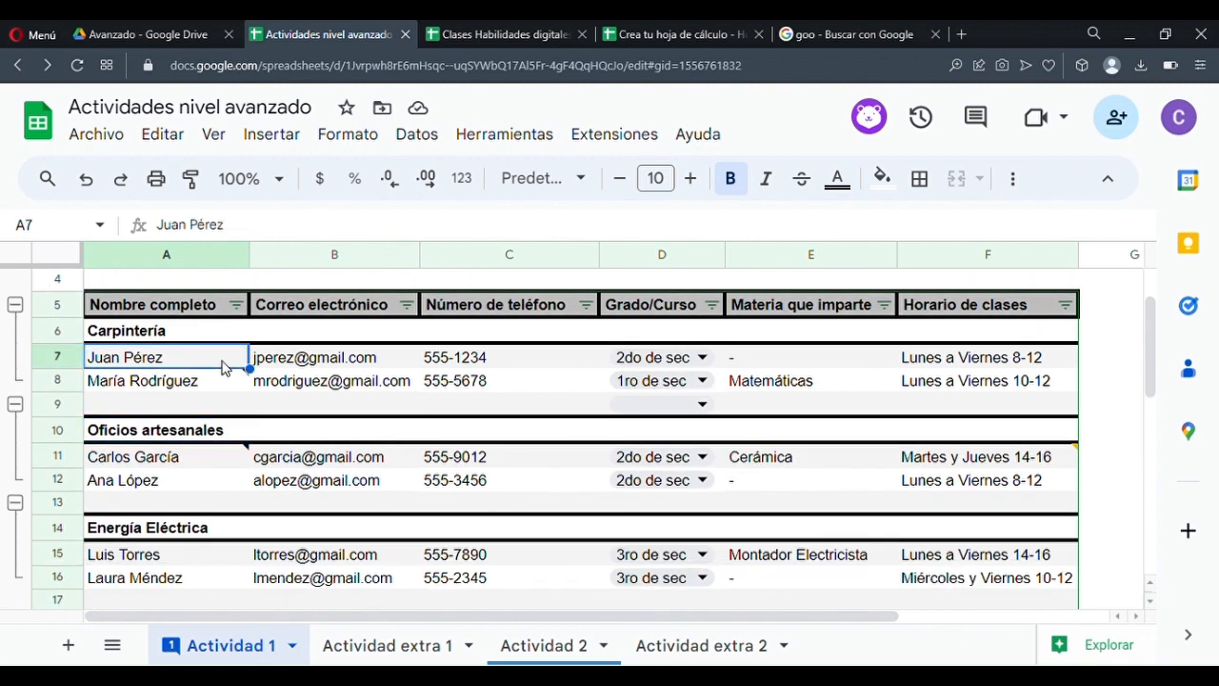
left_click(215, 391)
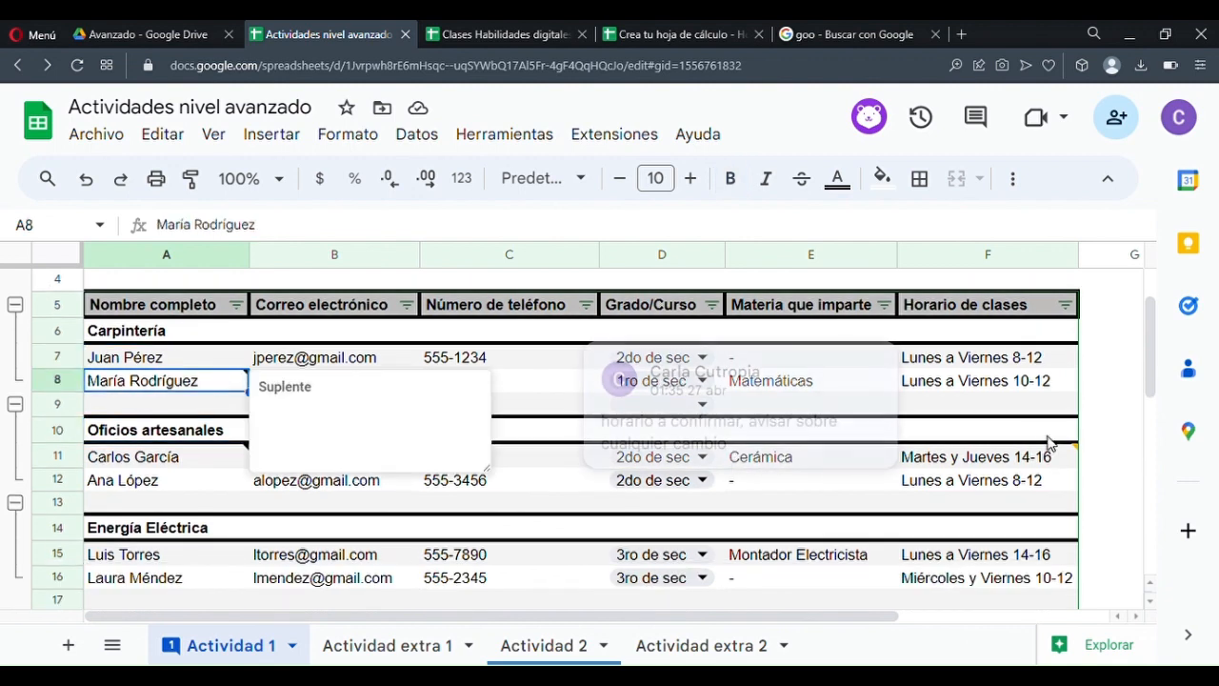
left_click(797, 504)
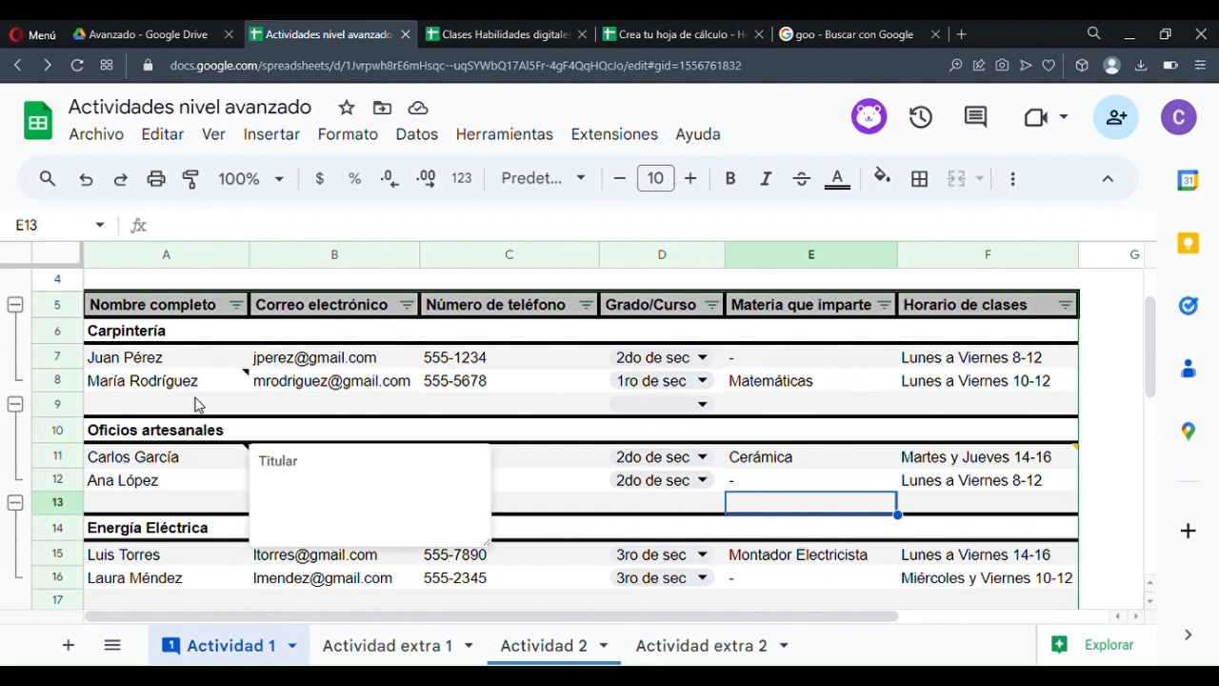
- Highlight the header row A5:F5, highlight the Carpintería entries A7:F8, and clear the selection
scroll(197, 405, "up", 1)
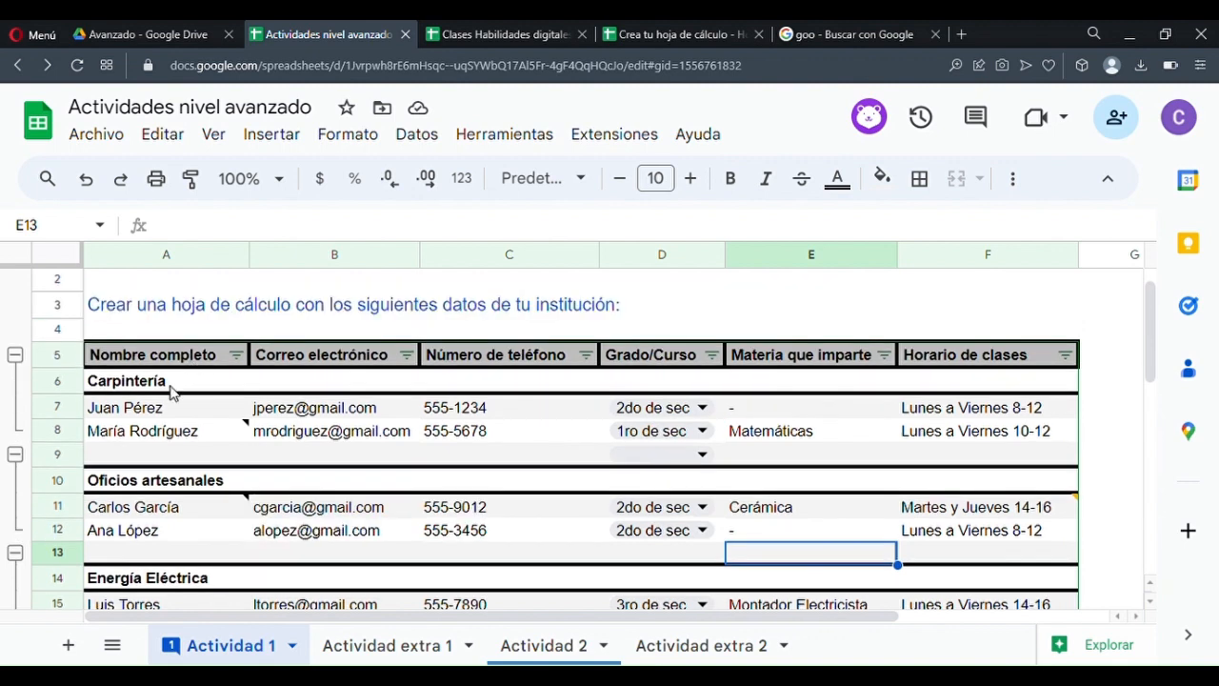
left_click(207, 355)
left_click_drag(208, 355, 978, 354)
left_click_drag(208, 412, 1041, 430)
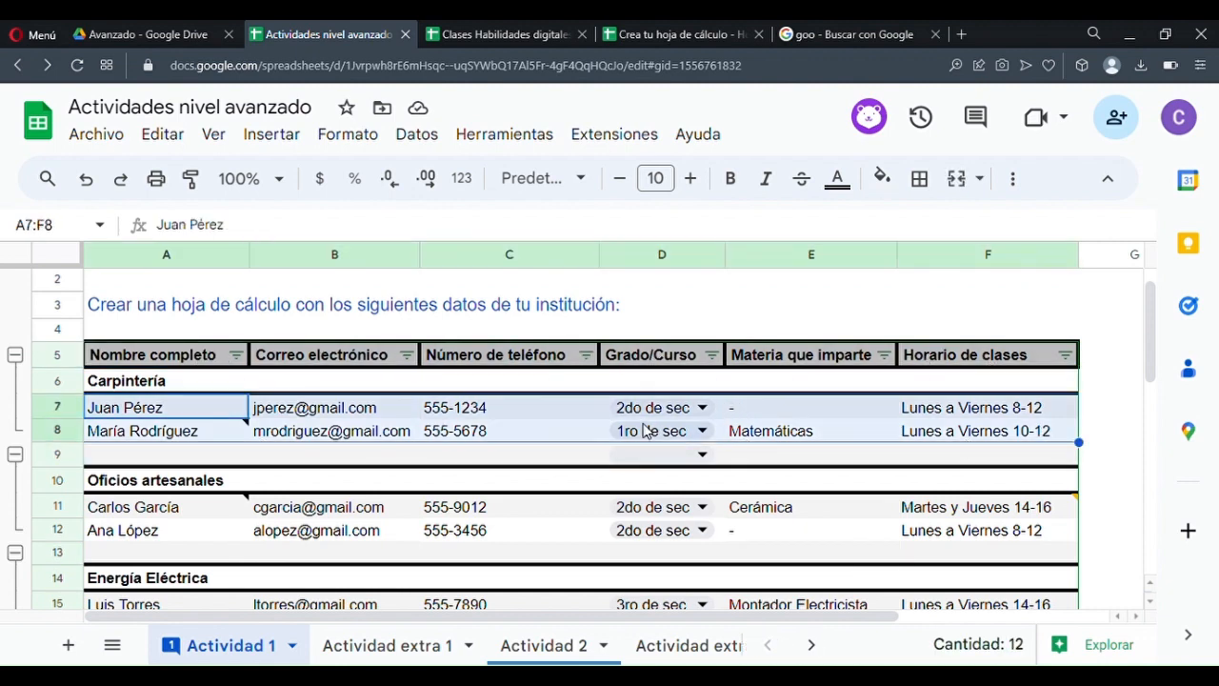
left_click(565, 431)
scroll(229, 394, "down", 1)
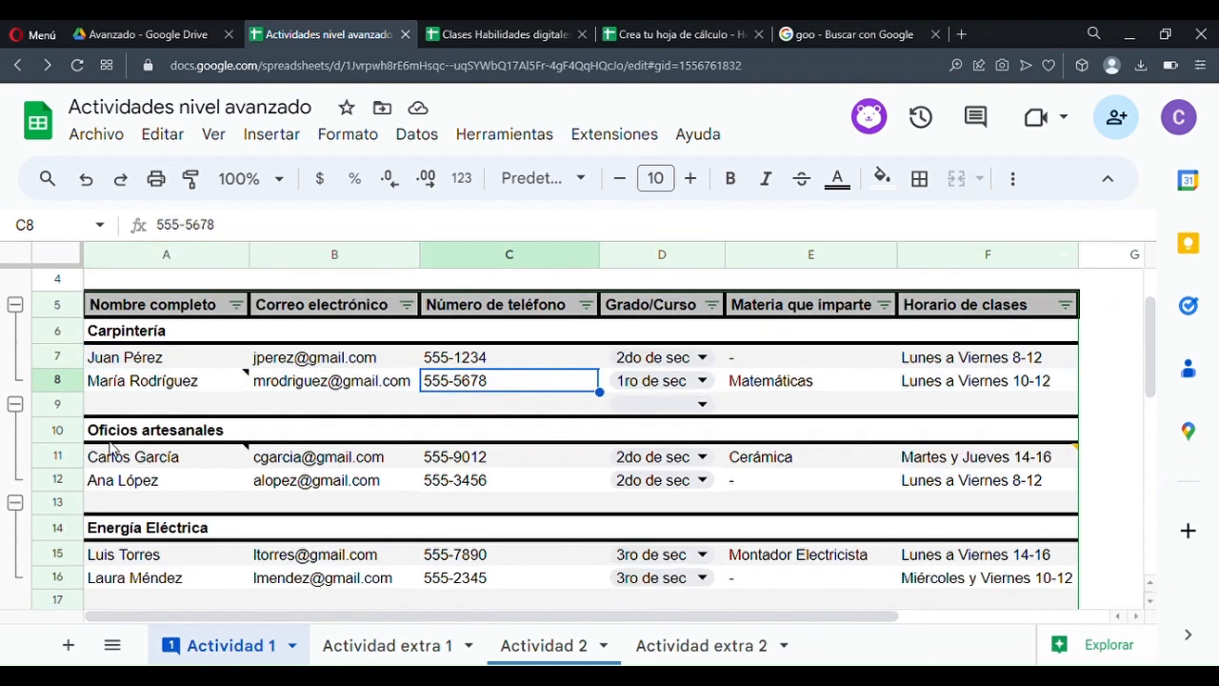
- Examine the note attached to cell A8 and compare that cell with the neighbouring cells in rows 7 and 9
mouse_move(175, 391)
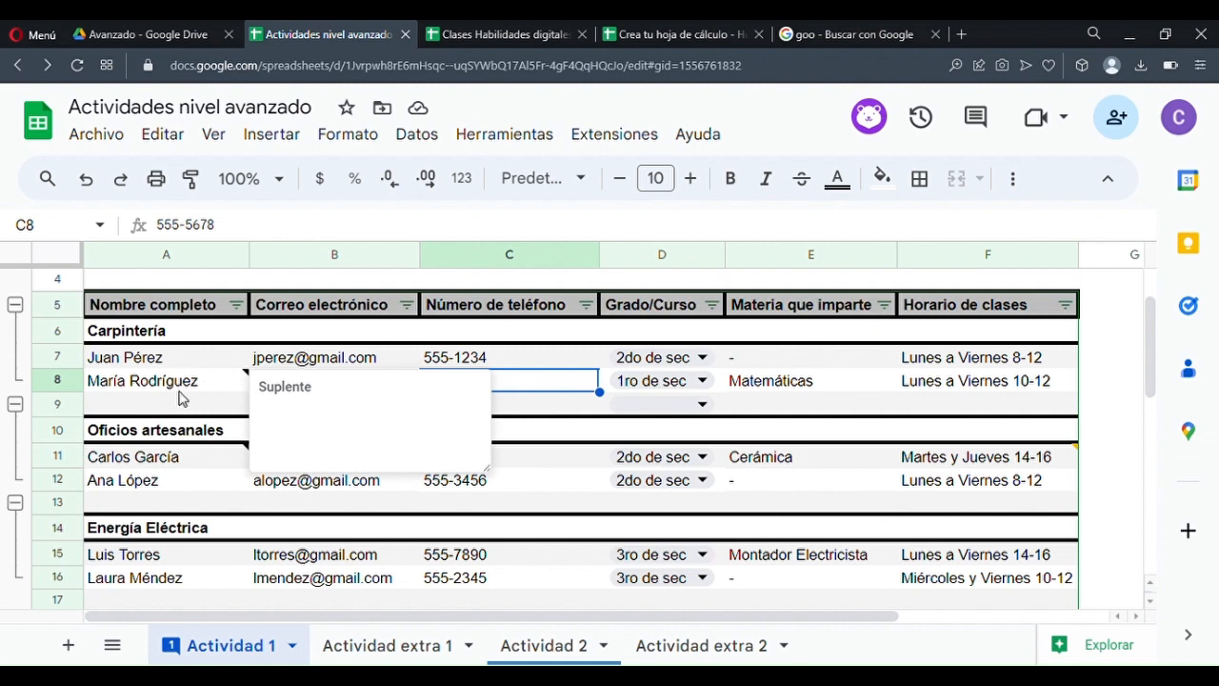
left_click(243, 385)
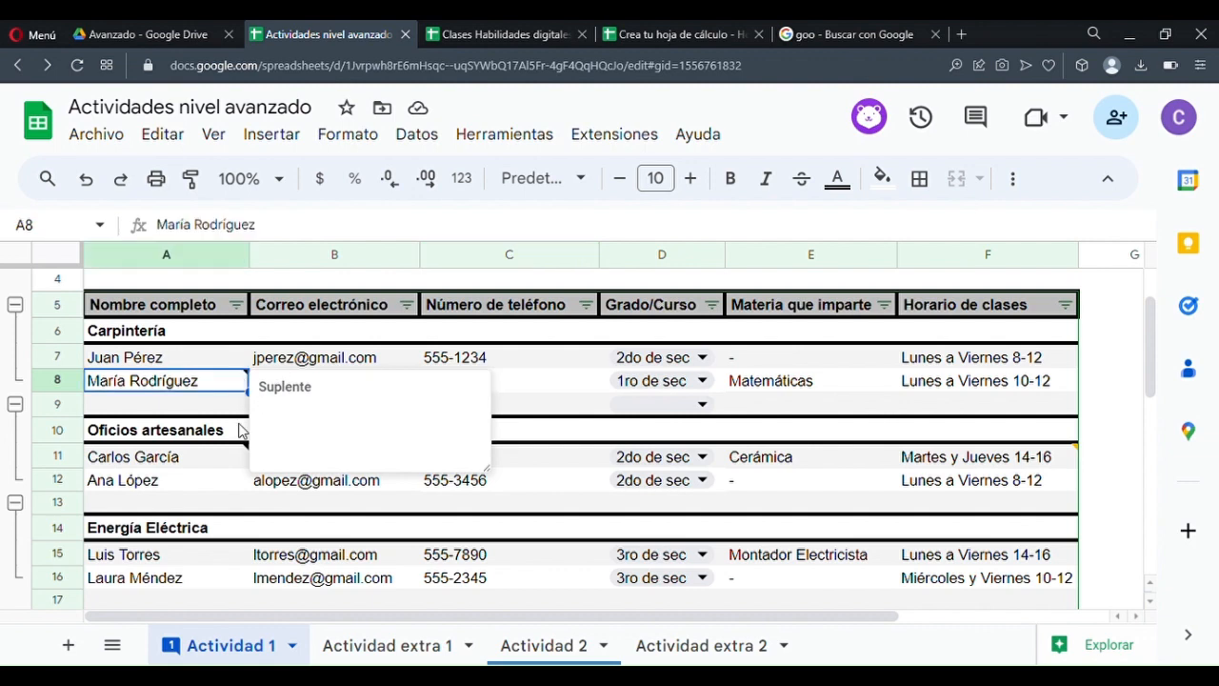
left_click(211, 363)
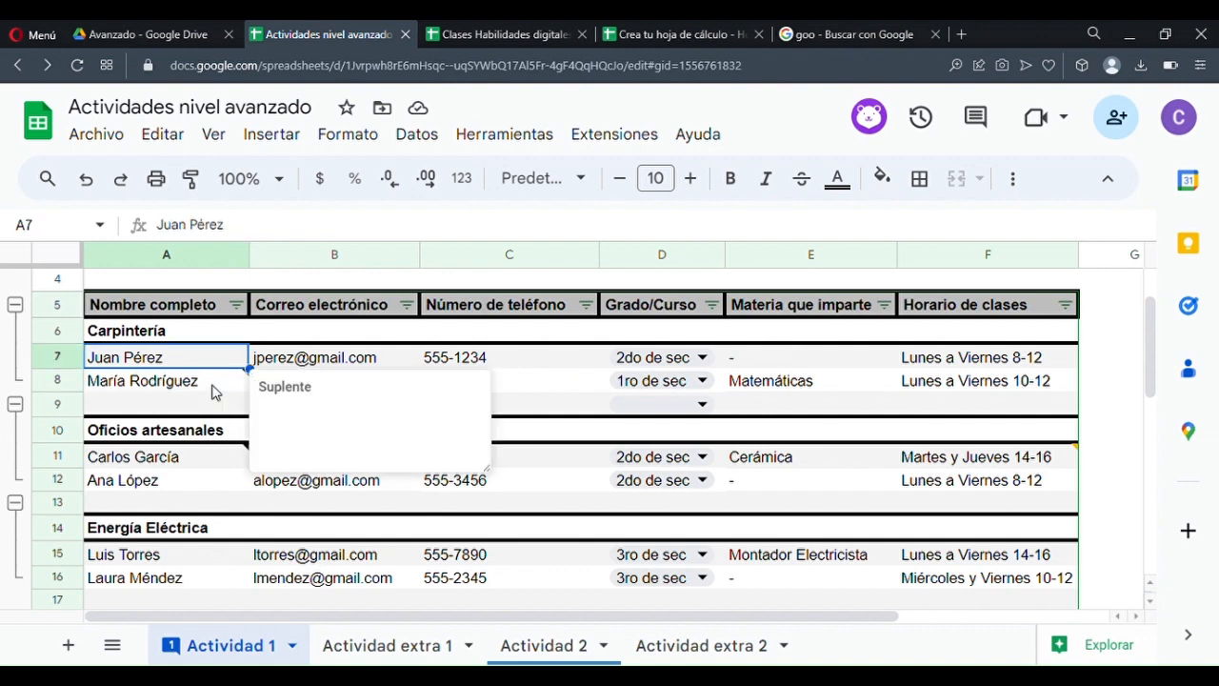
left_click(213, 389)
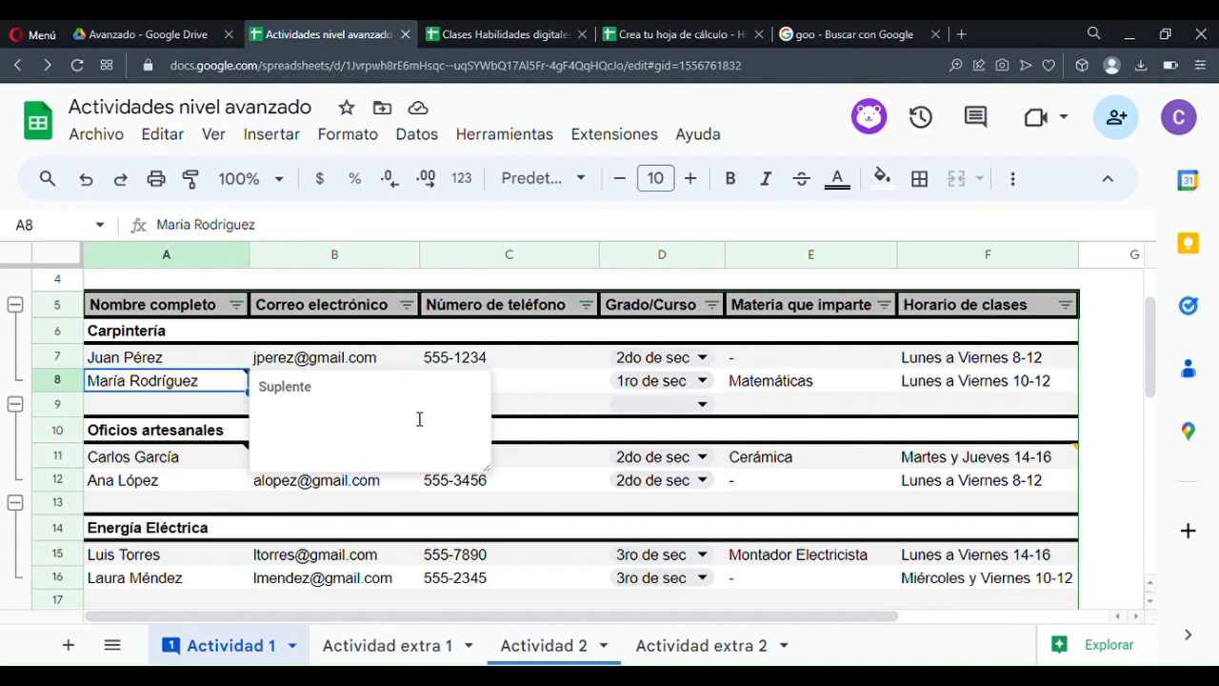
mouse_move(348, 472)
key("Down")
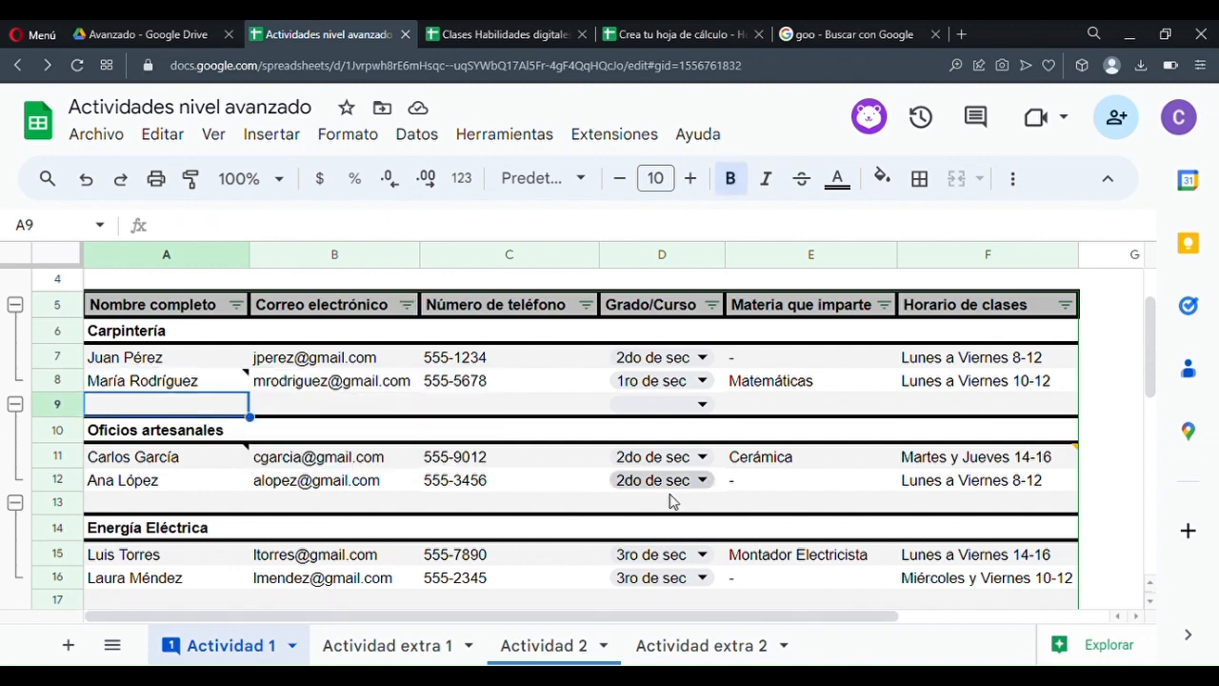
mouse_move(250, 381)
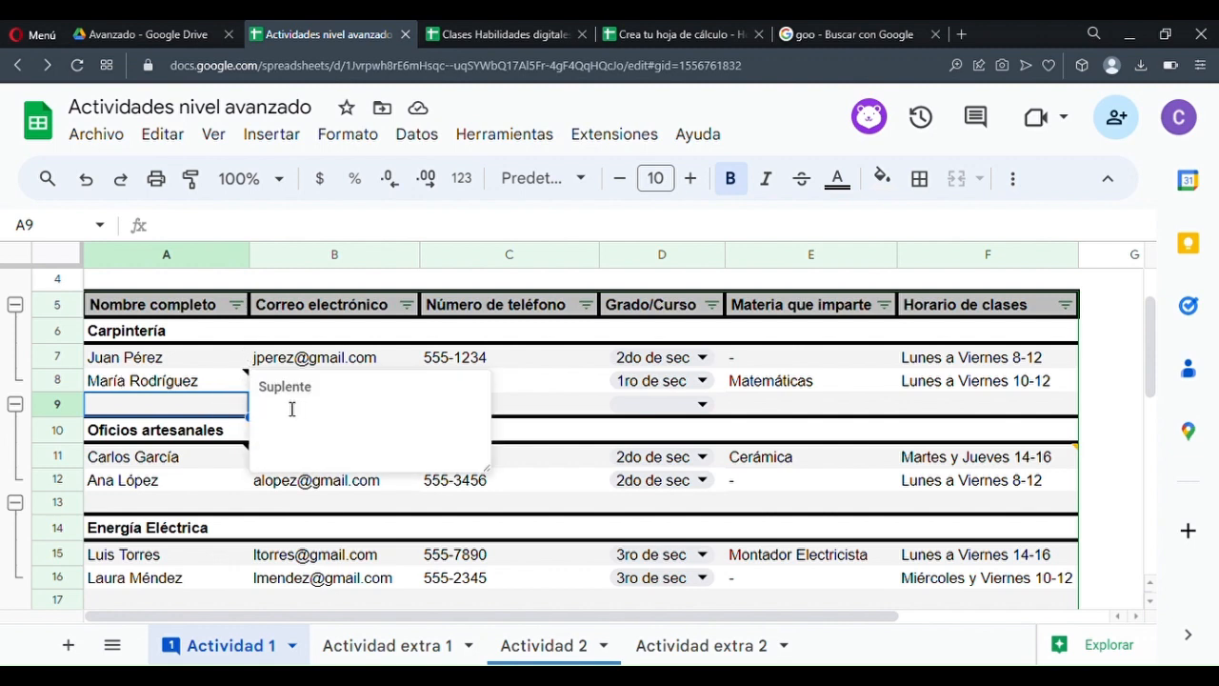
left_click(585, 409)
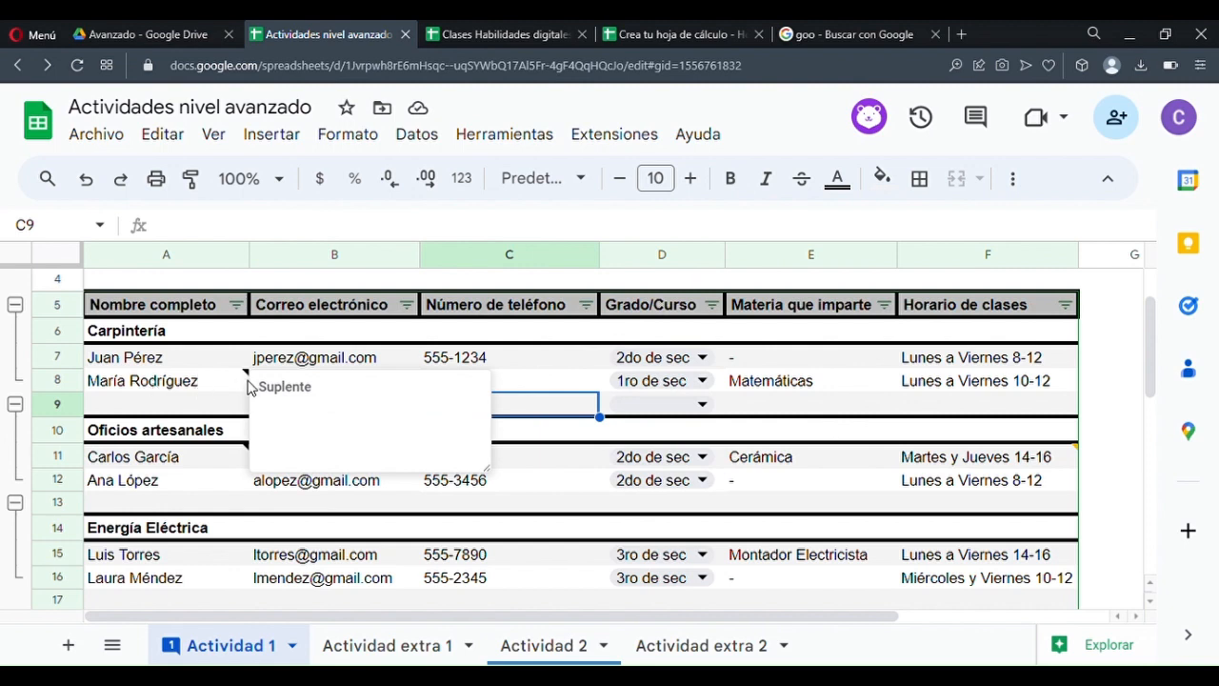
left_click(199, 403)
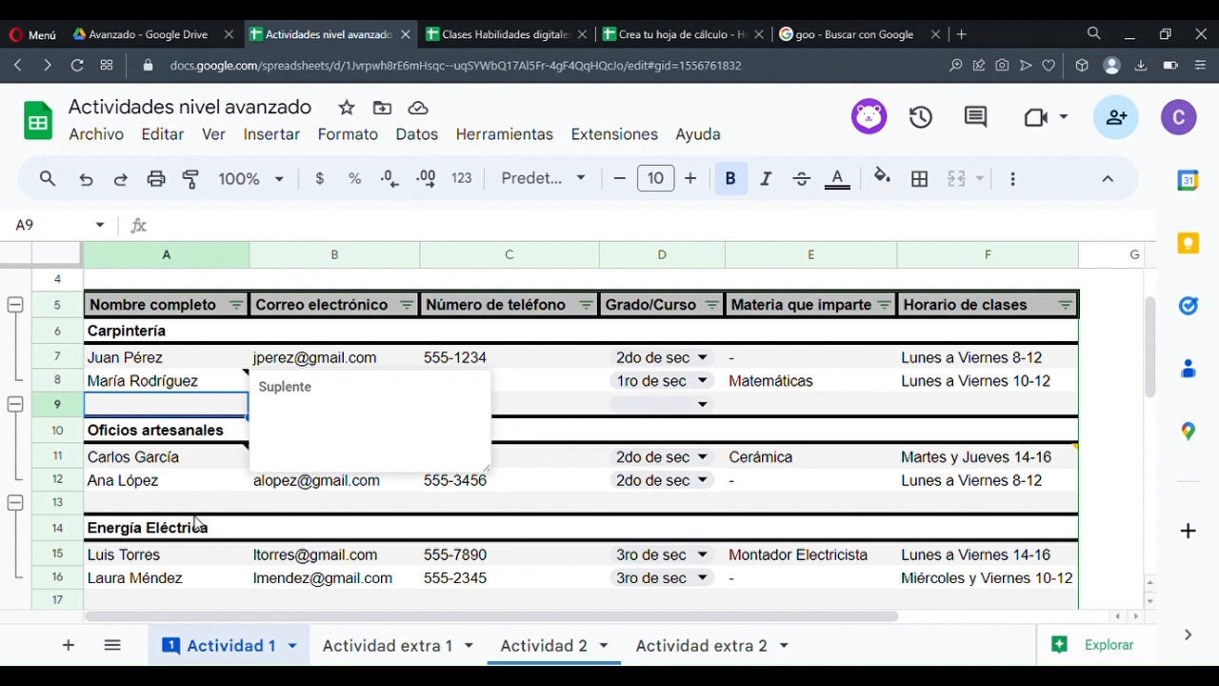
left_click(205, 482)
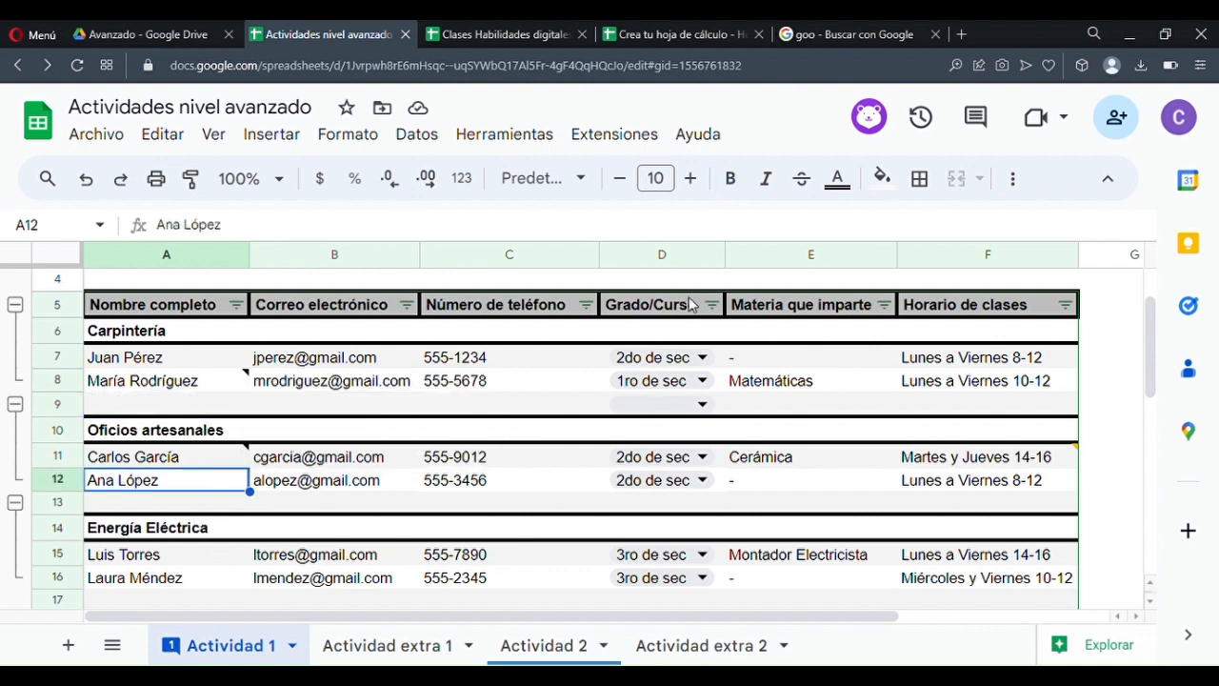
- Show the A8 note again and point out the Carpintería name cells A7 to A9 one by one
mouse_move(201, 387)
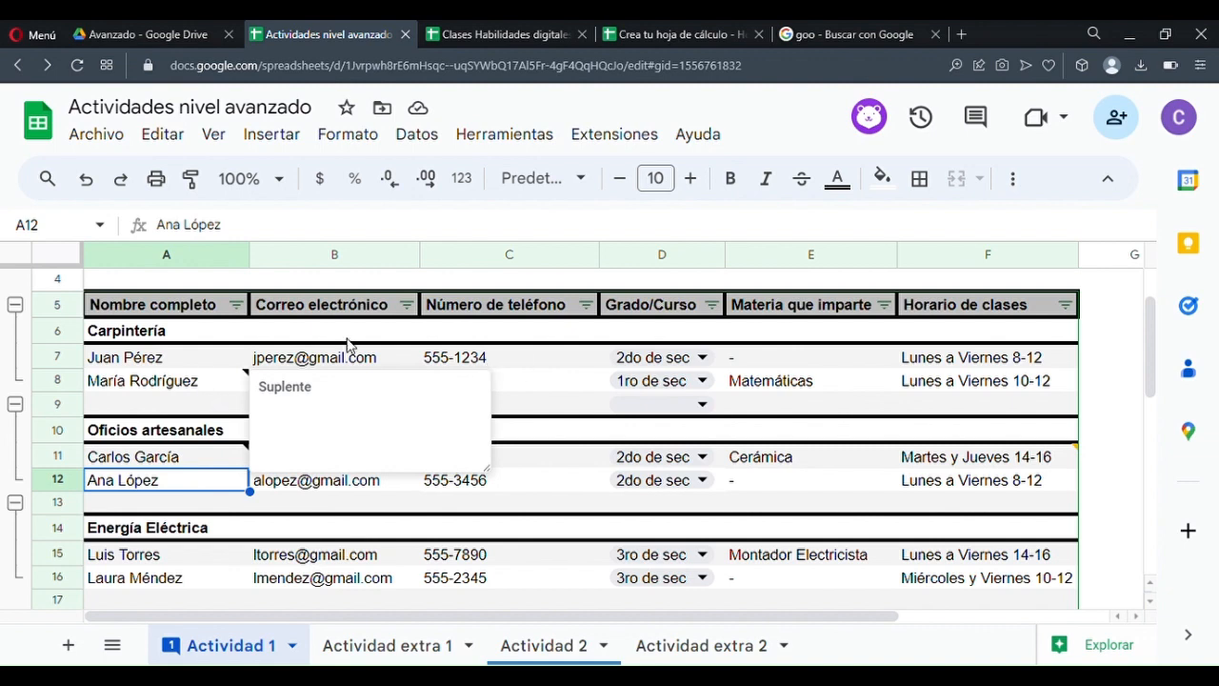
left_click(190, 357)
left_click(188, 381)
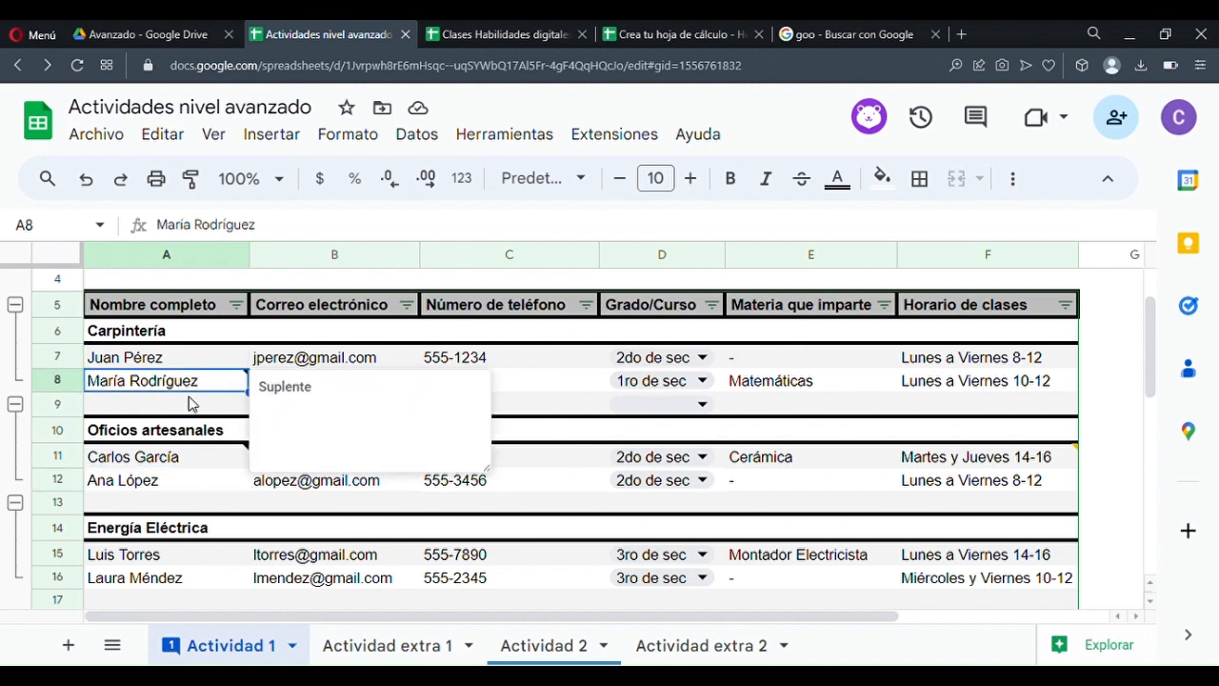
left_click(190, 402)
left_click(206, 361)
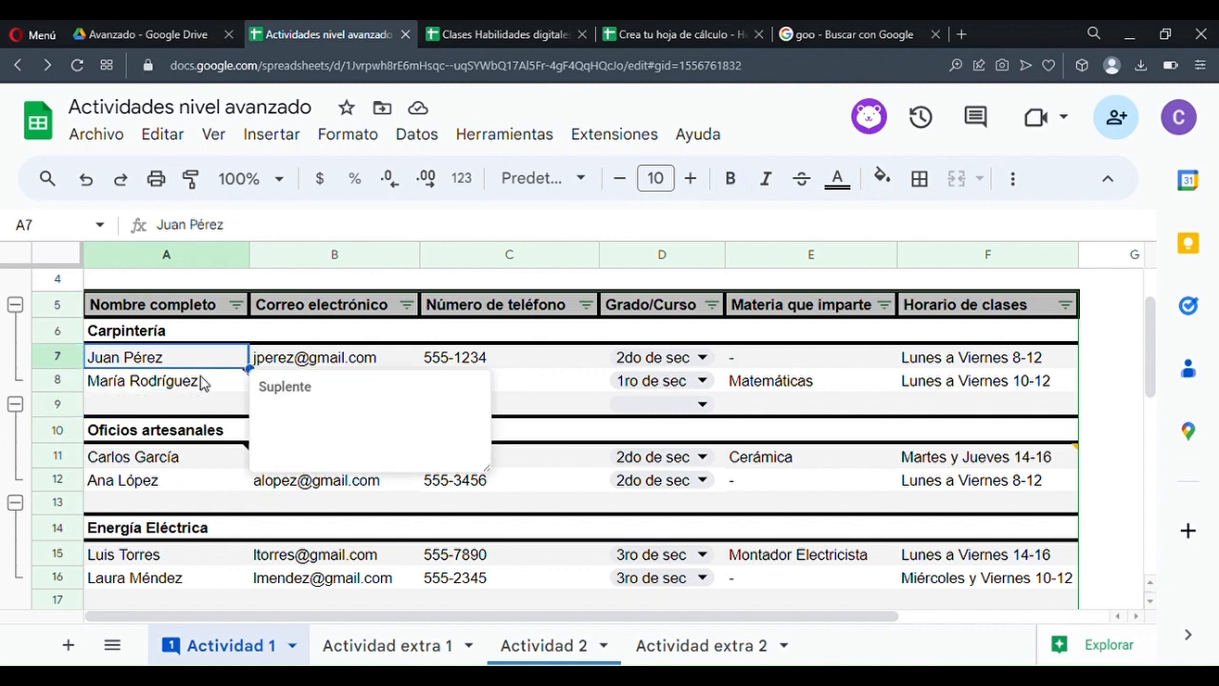
left_click(202, 383)
- Add the note "Suplente" to the empty cell A9 and display the saved note
left_click(194, 404)
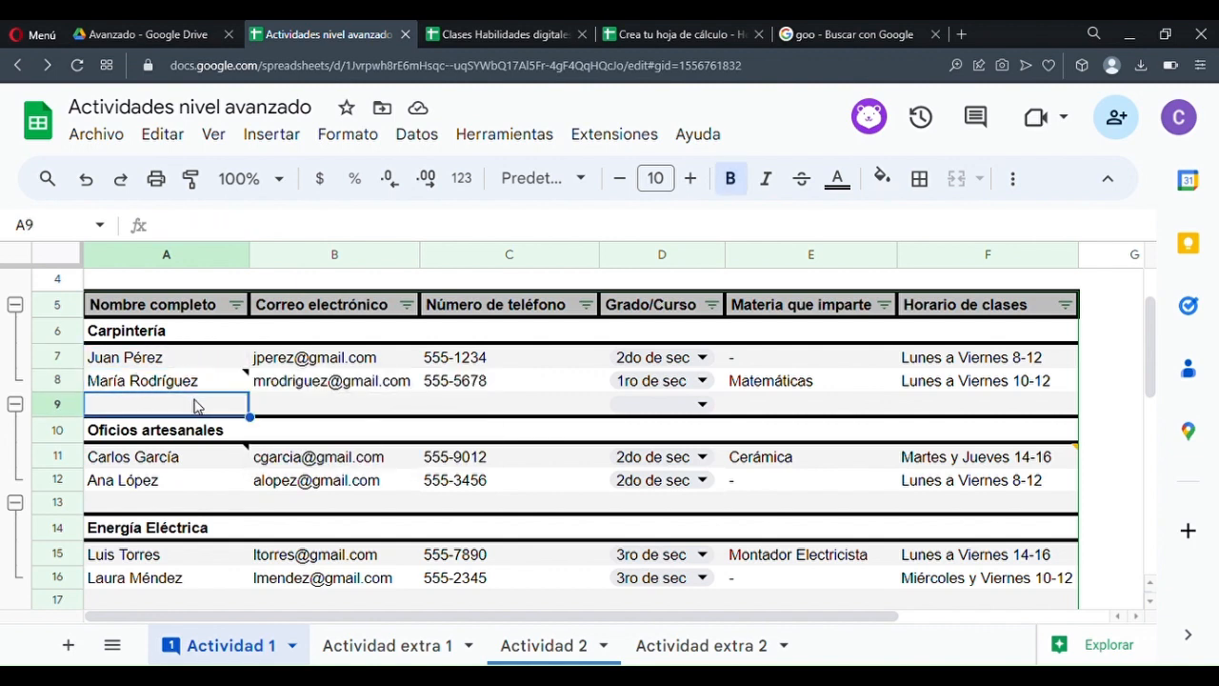
right_click(204, 409)
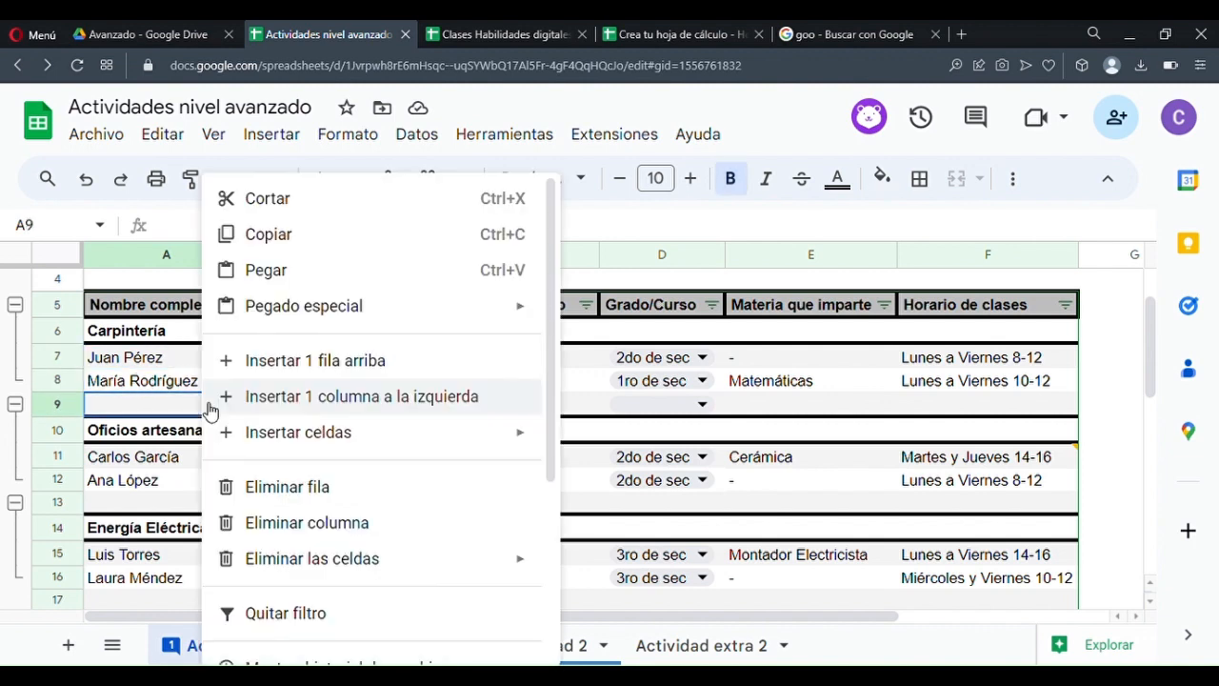
scroll(419, 471, "down", 5)
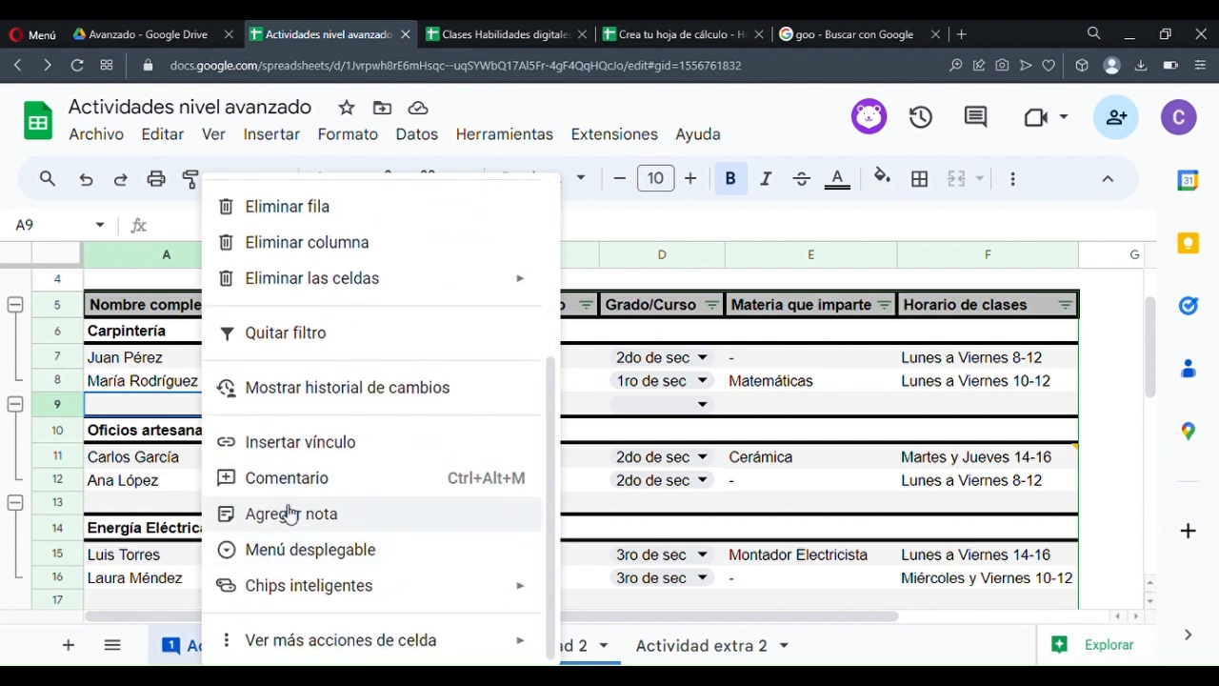
left_click(368, 519)
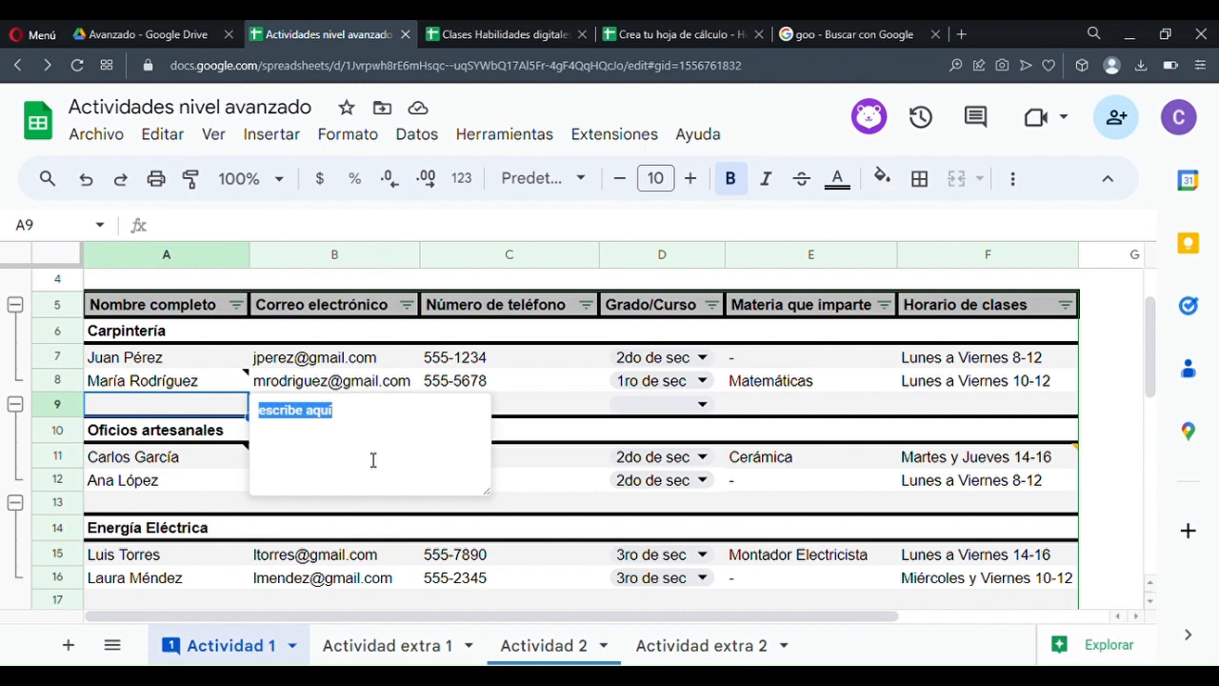
type("Suplent")
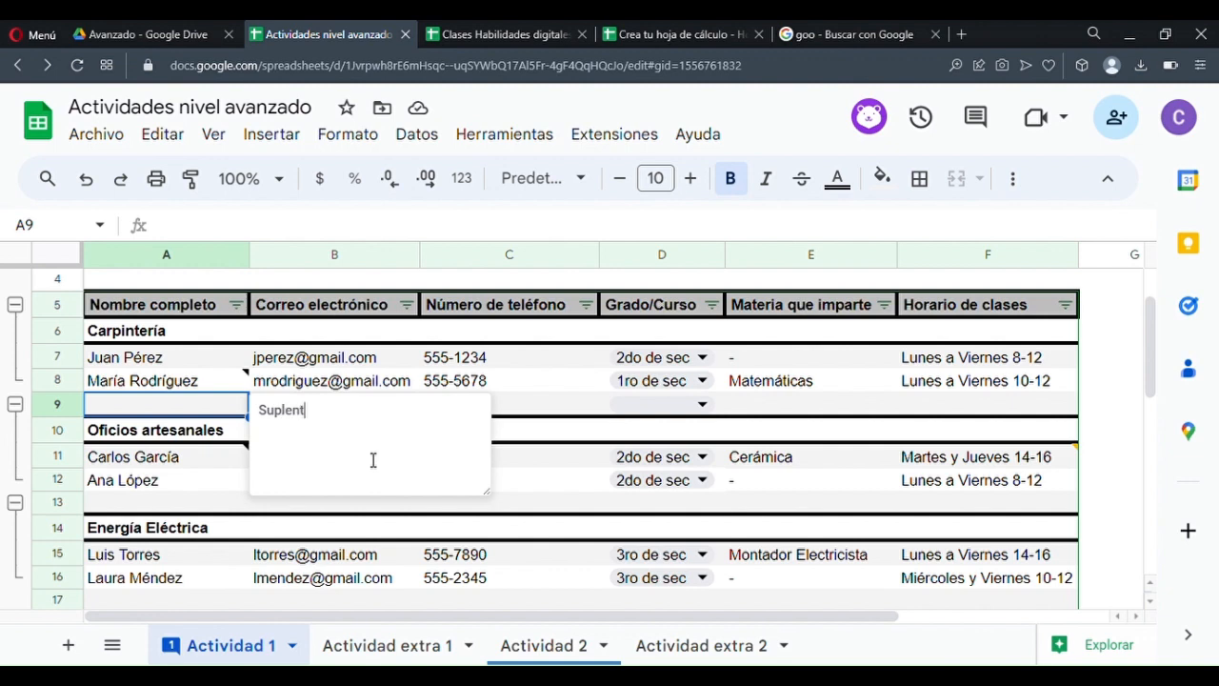
type("e")
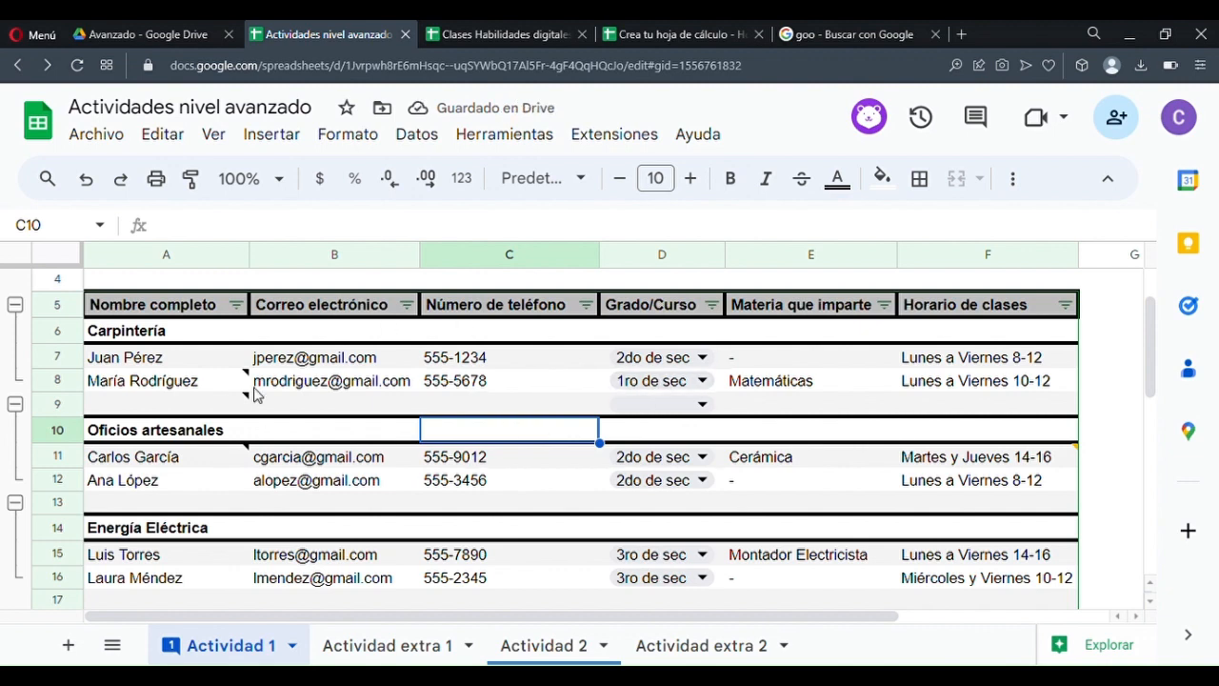
mouse_move(245, 401)
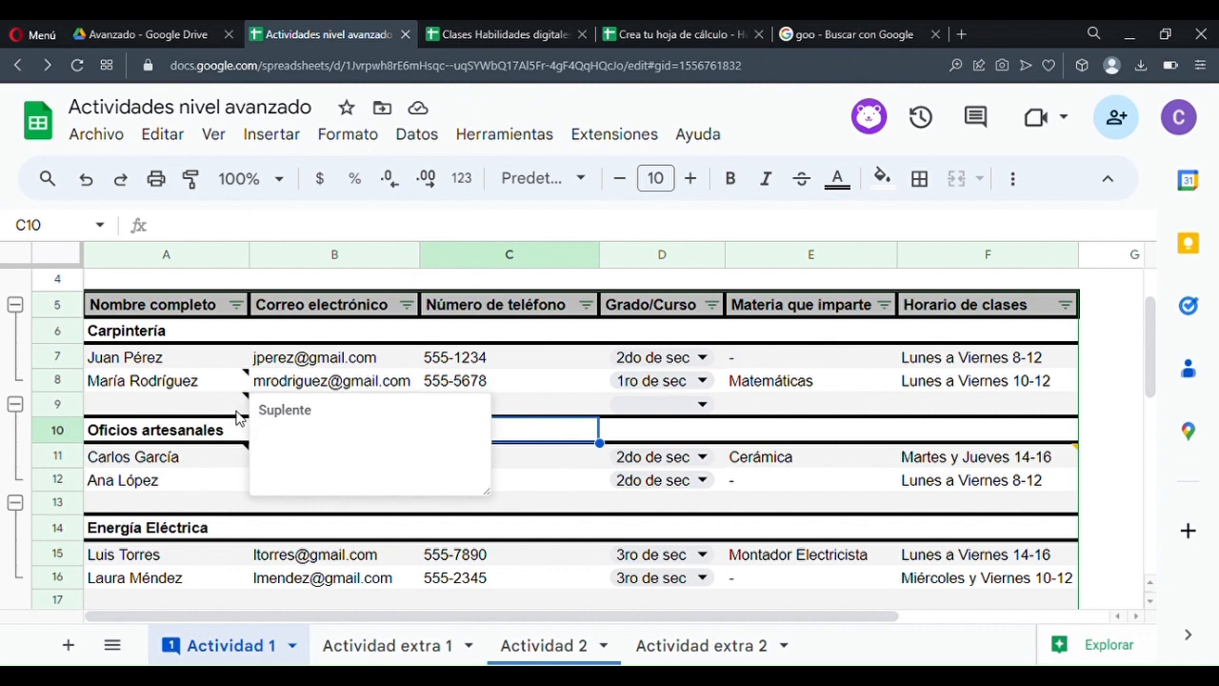
left_click(202, 403)
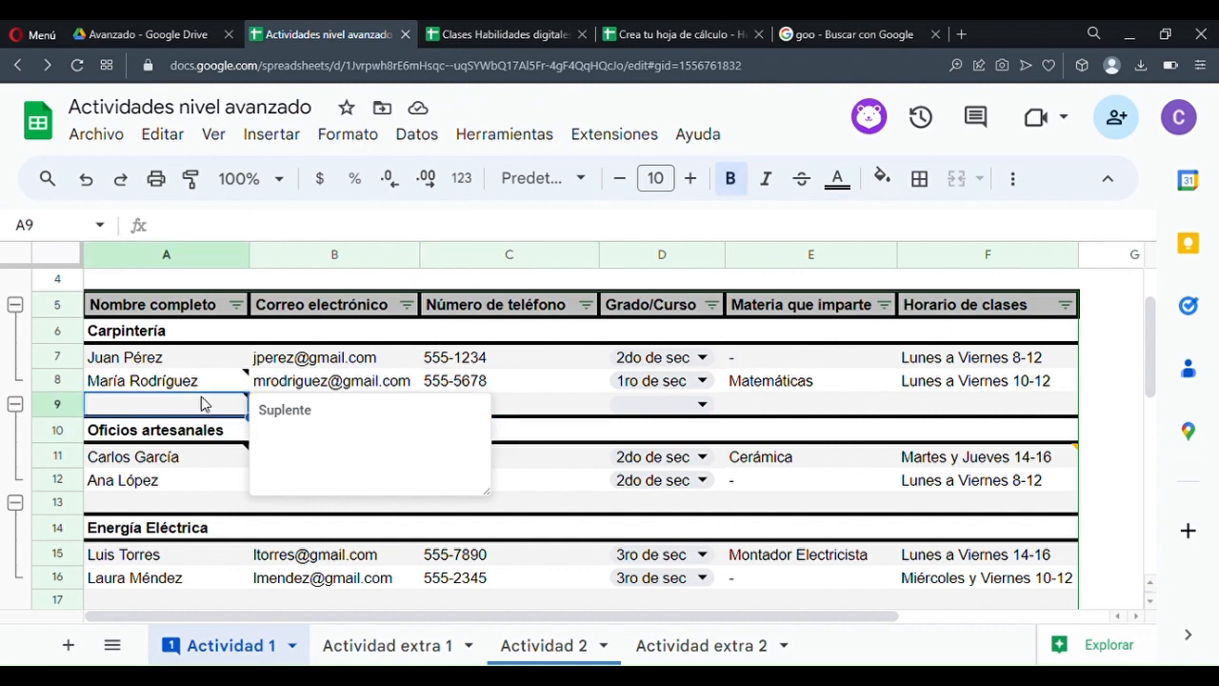
- Open the comment attached to the class schedule in F11 and examine its text and reply options
mouse_move(1034, 467)
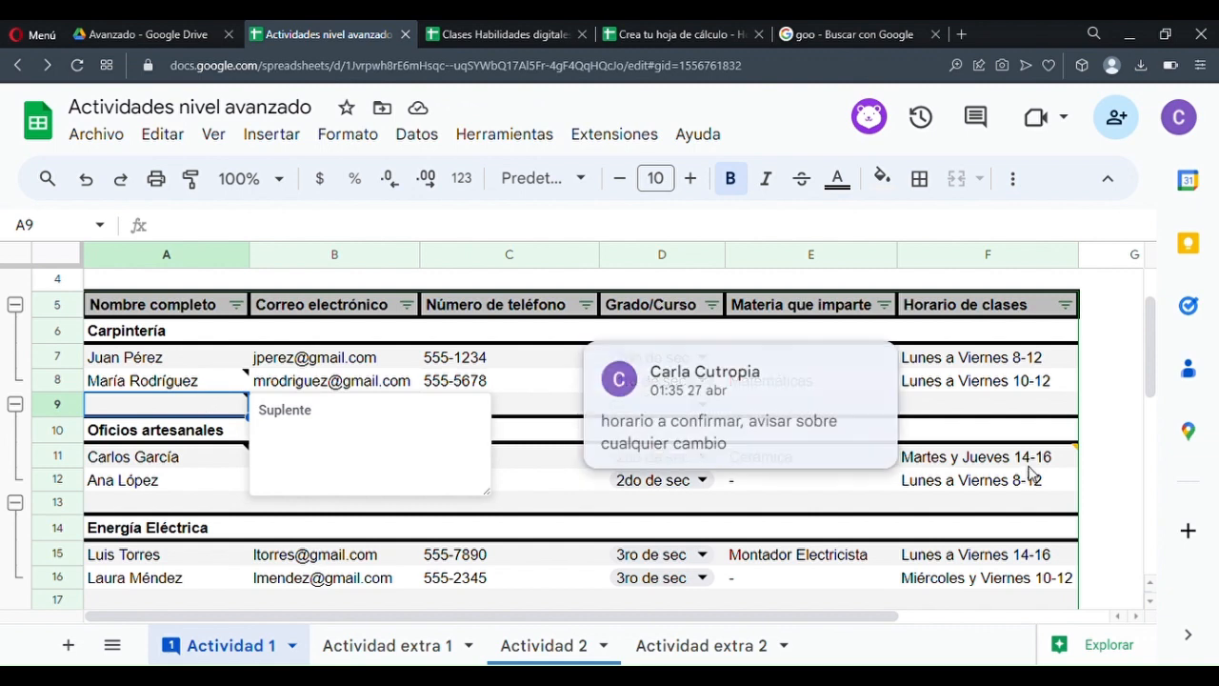
left_click(1077, 460)
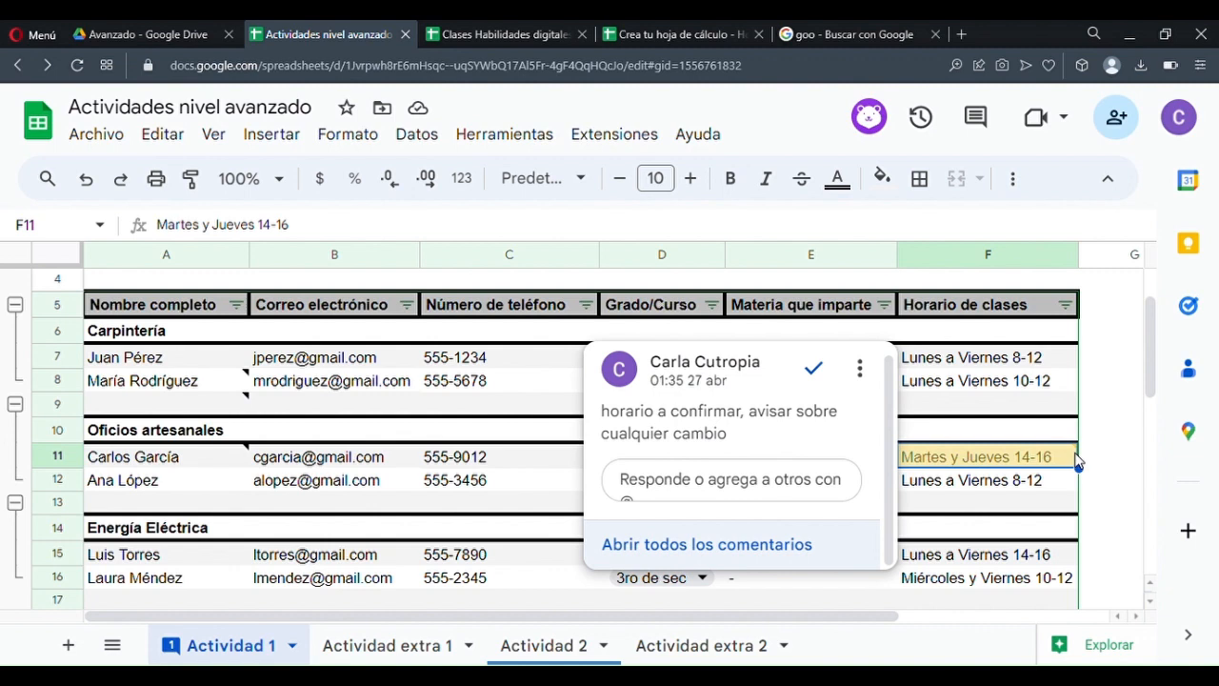
left_click(1073, 482)
left_click(1056, 464)
left_click(905, 463)
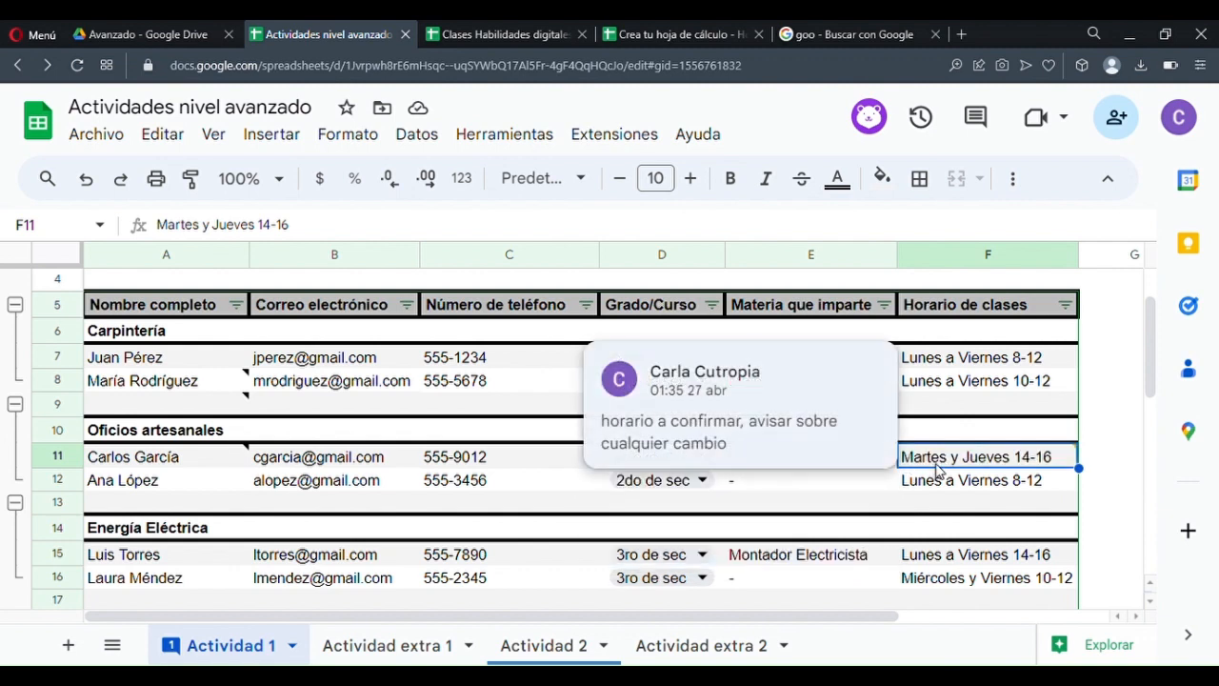
right_click(938, 469)
left_click(916, 457)
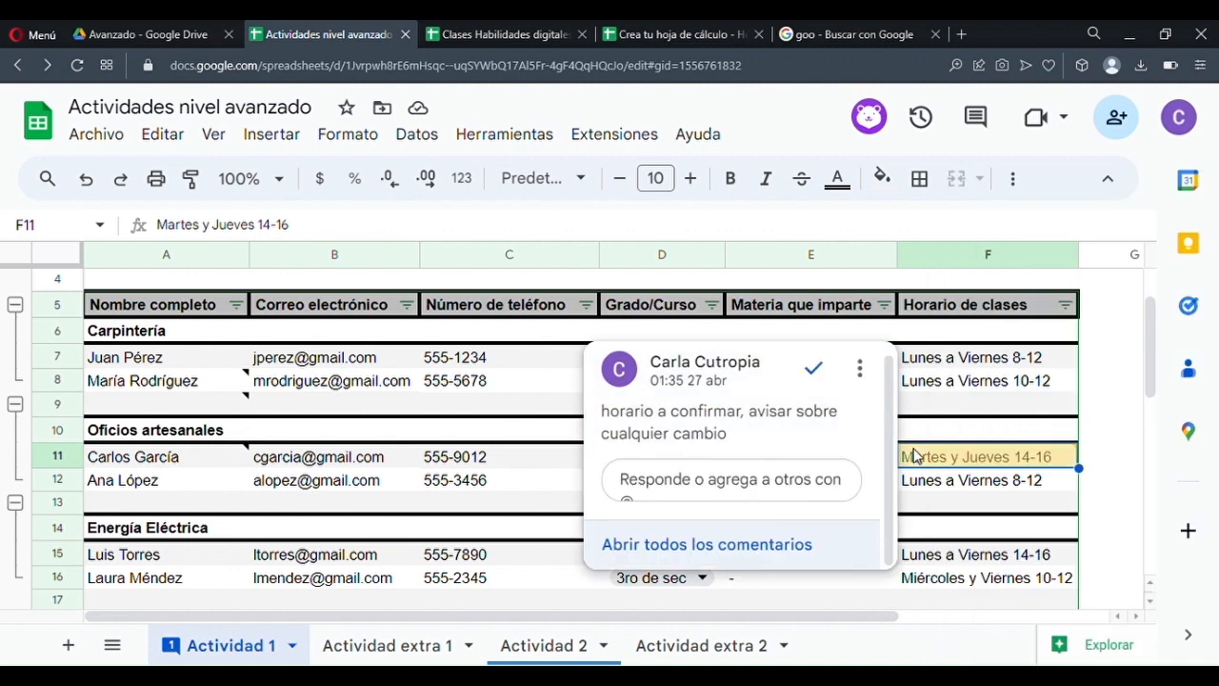
- Start a new comment on the class schedule in F12 and cancel it without writing any text
left_click(1055, 484)
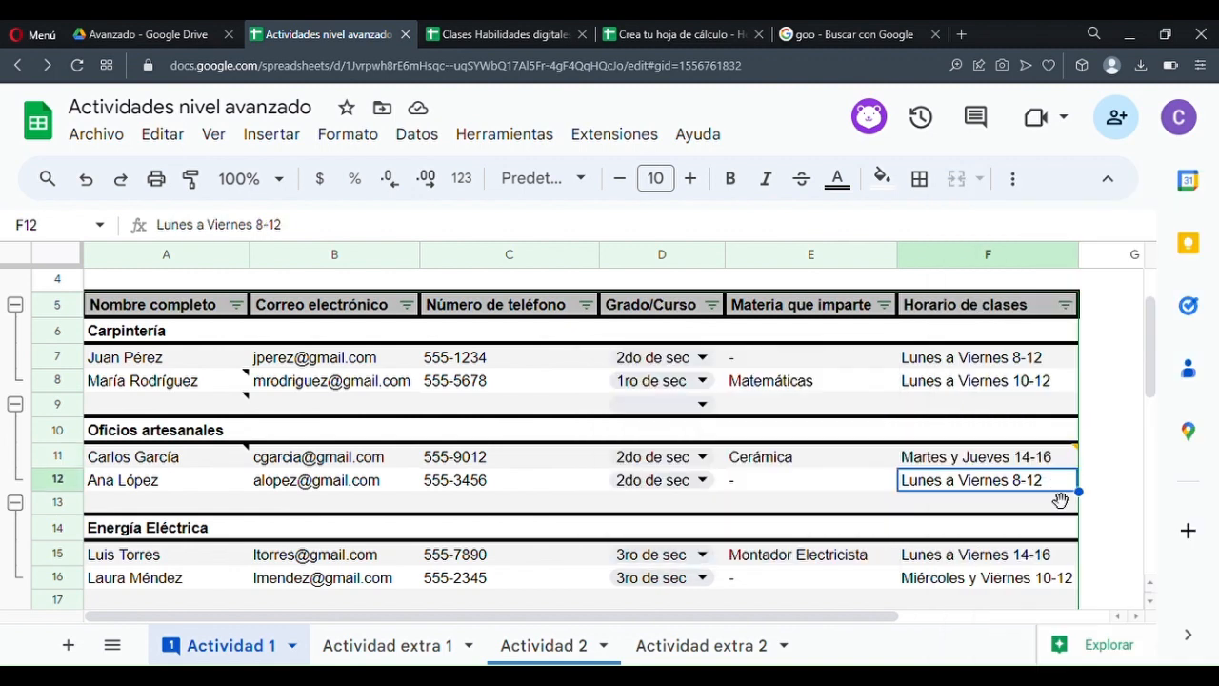
right_click(1045, 491)
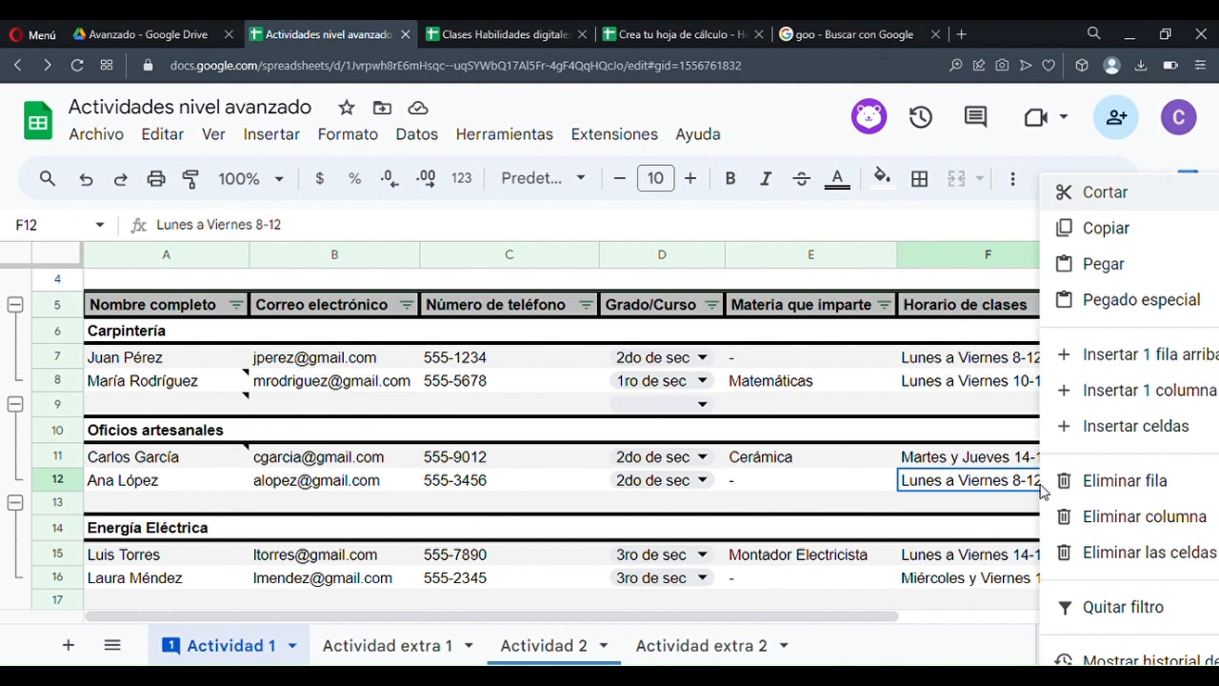
left_click(984, 486)
right_click(985, 484)
scroll(1089, 519, "down", 3)
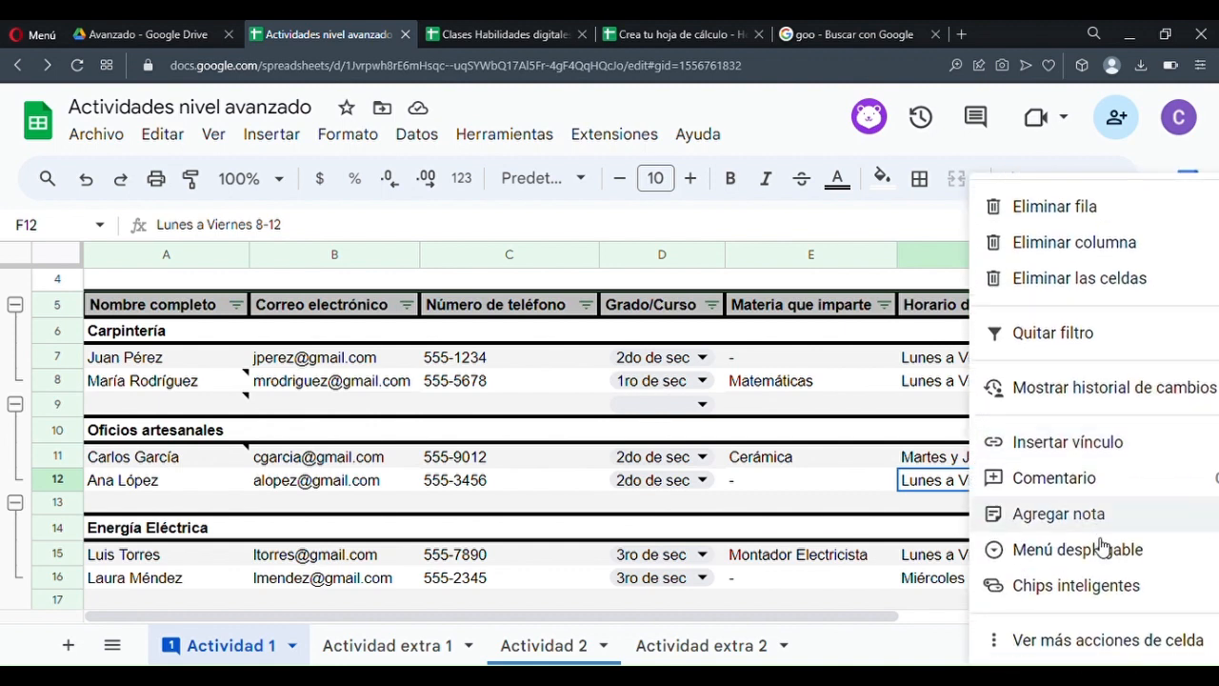
left_click(1086, 479)
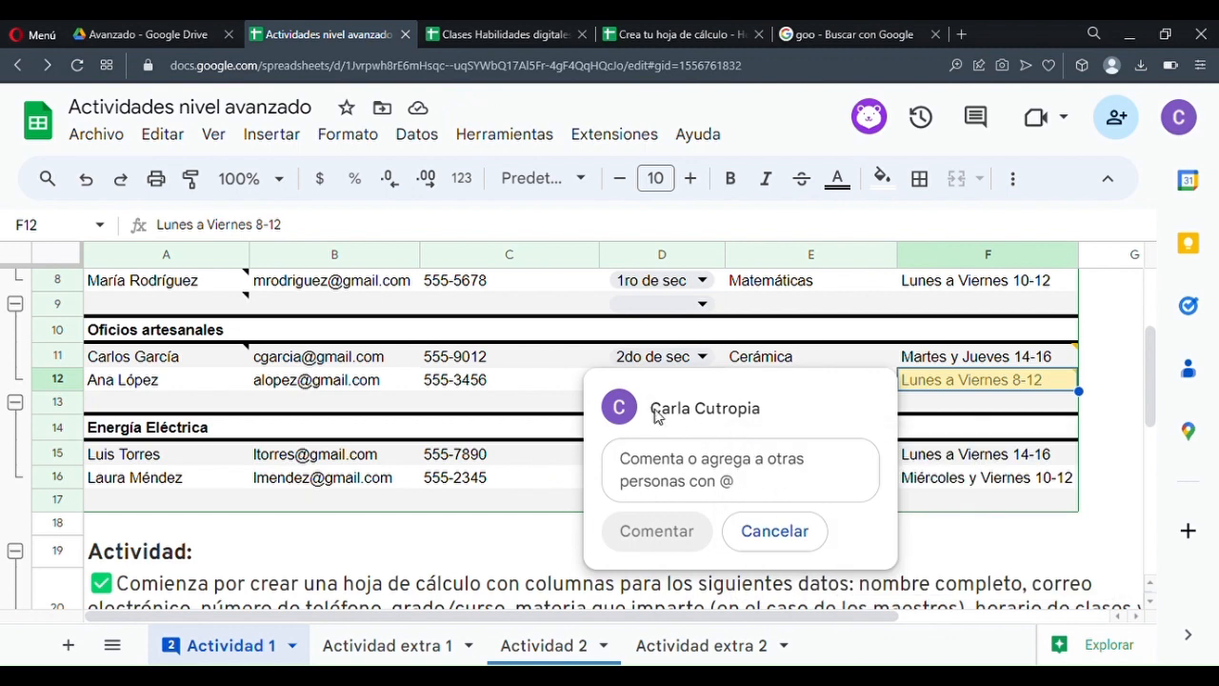
mouse_move(659, 421)
left_click(774, 531)
- Reopen the F11 schedule comment and bring up its reply options
mouse_move(1050, 359)
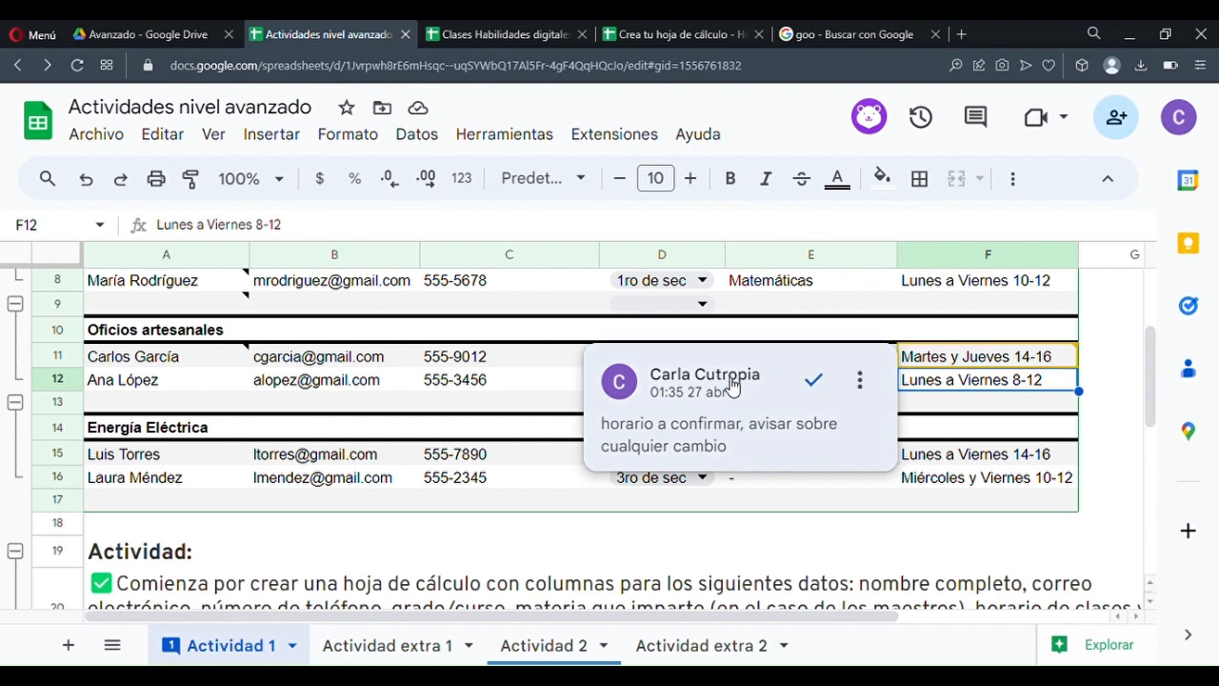
mouse_move(730, 375)
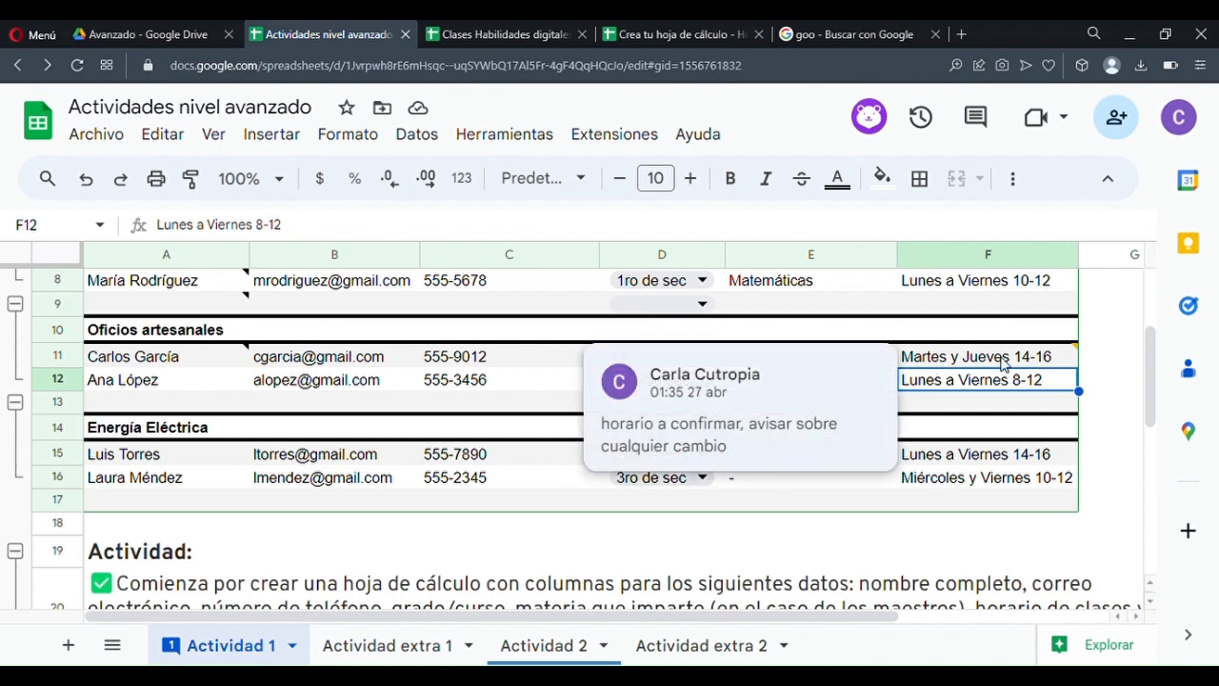
left_click(825, 426)
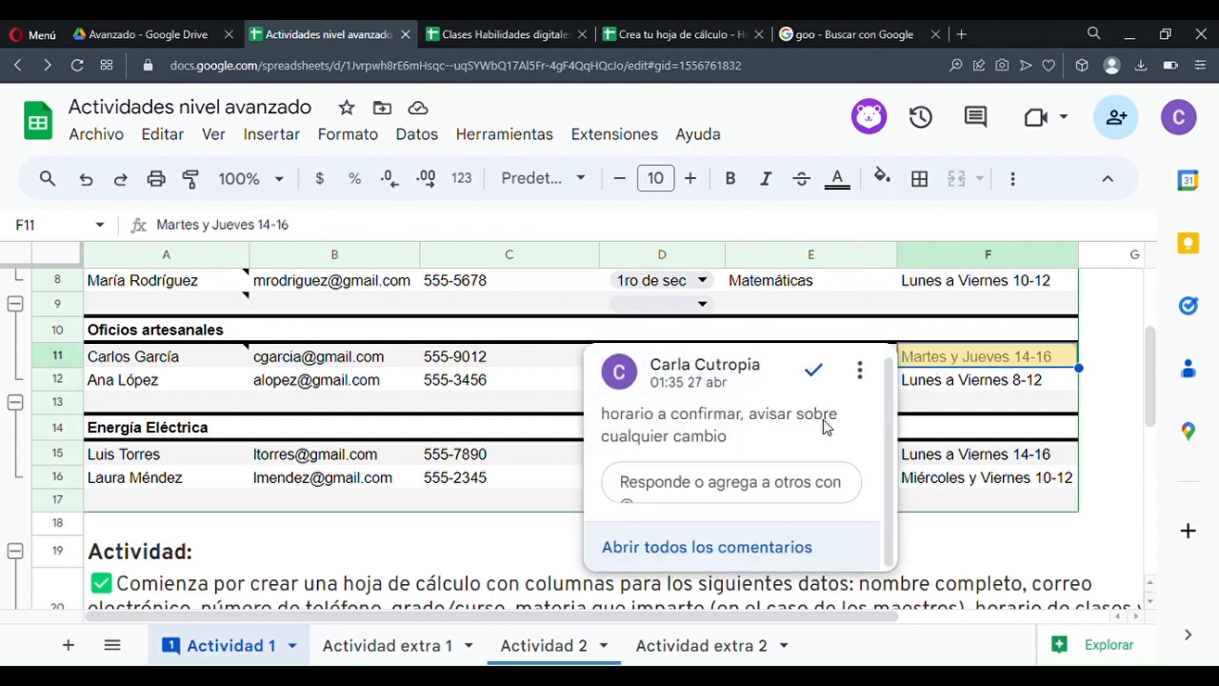
left_click(755, 501)
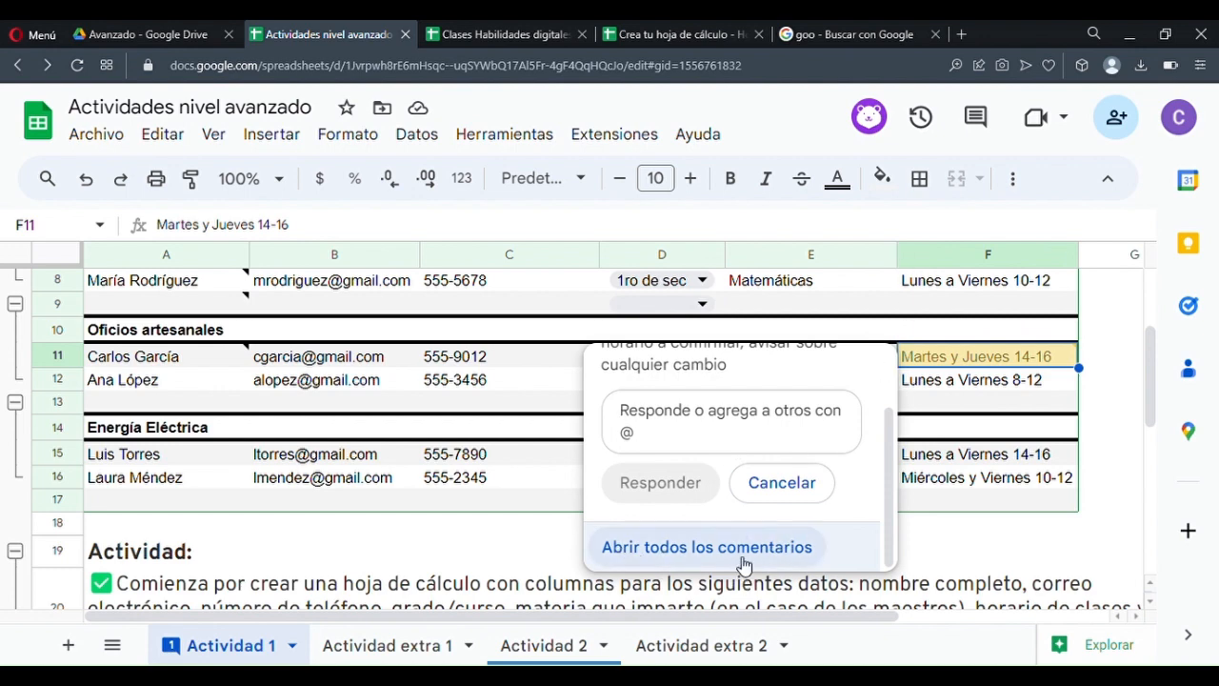
- Open the full list of comments and review the threads on cells F11 and F12
left_click(984, 126)
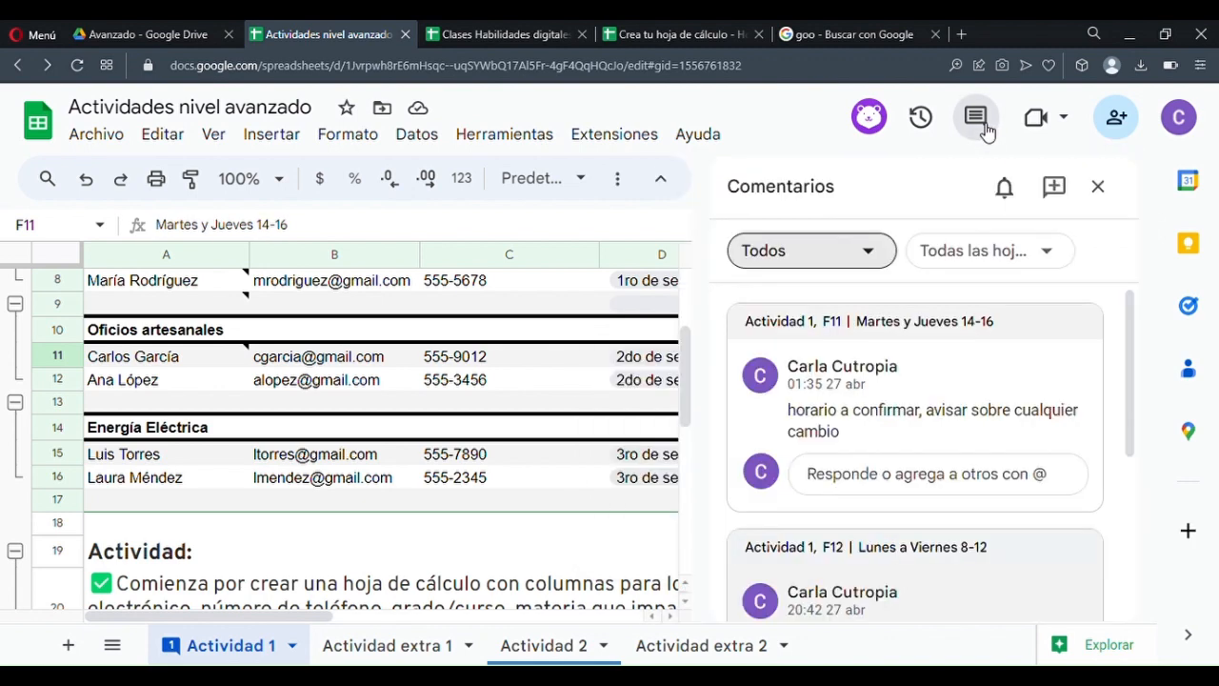
scroll(895, 429, "down", 1)
scroll(906, 450, "down", 3)
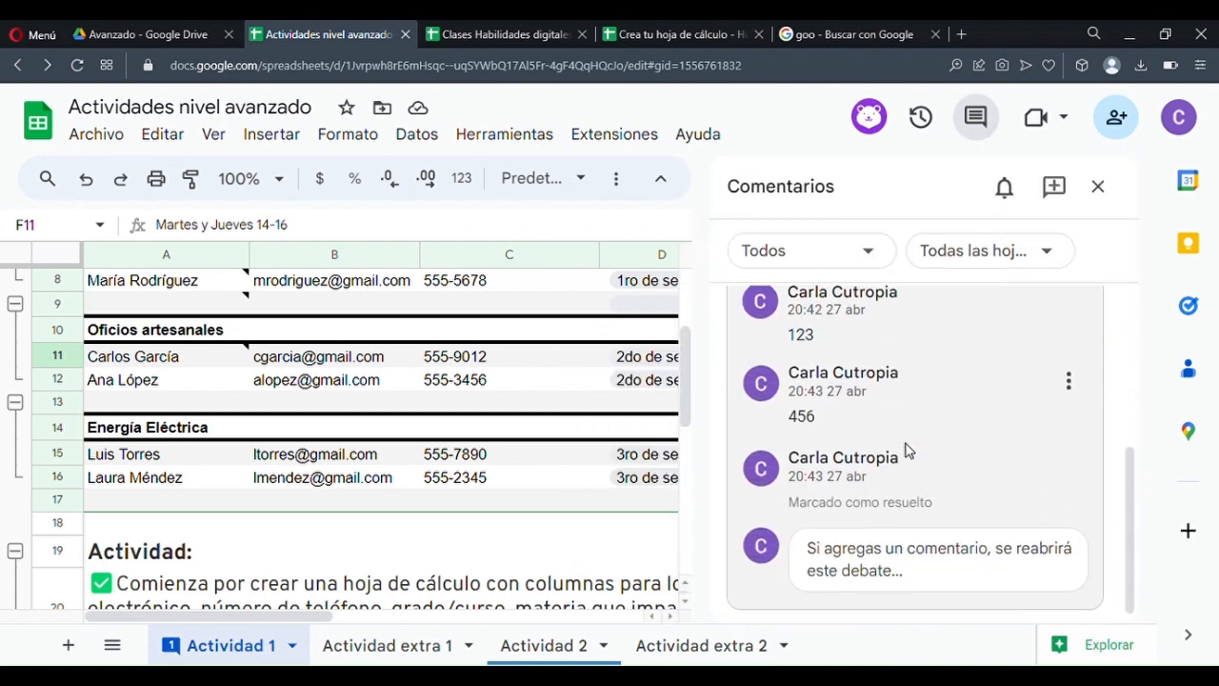
scroll(905, 451, "up", 4)
scroll(905, 450, "down", 1)
scroll(906, 451, "up", 1)
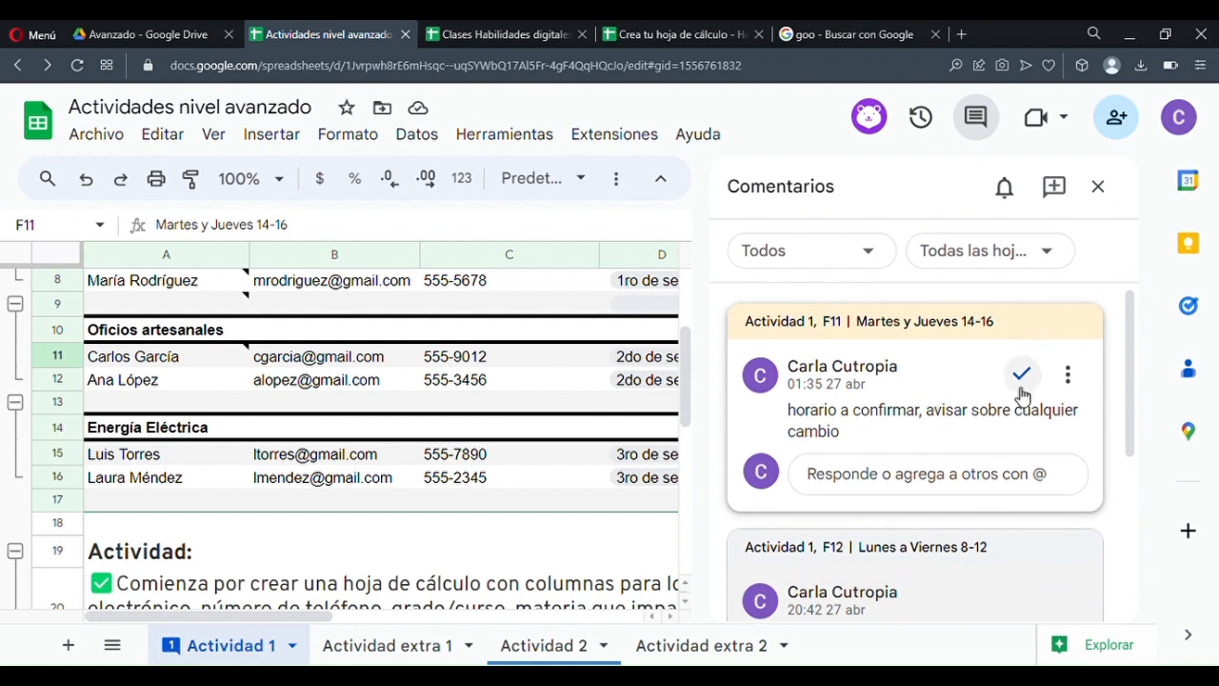
- Read through the resolved comment thread on F12 and compare it with the open F11 thread
scroll(971, 429, "down", 2)
scroll(972, 434, "down", 2)
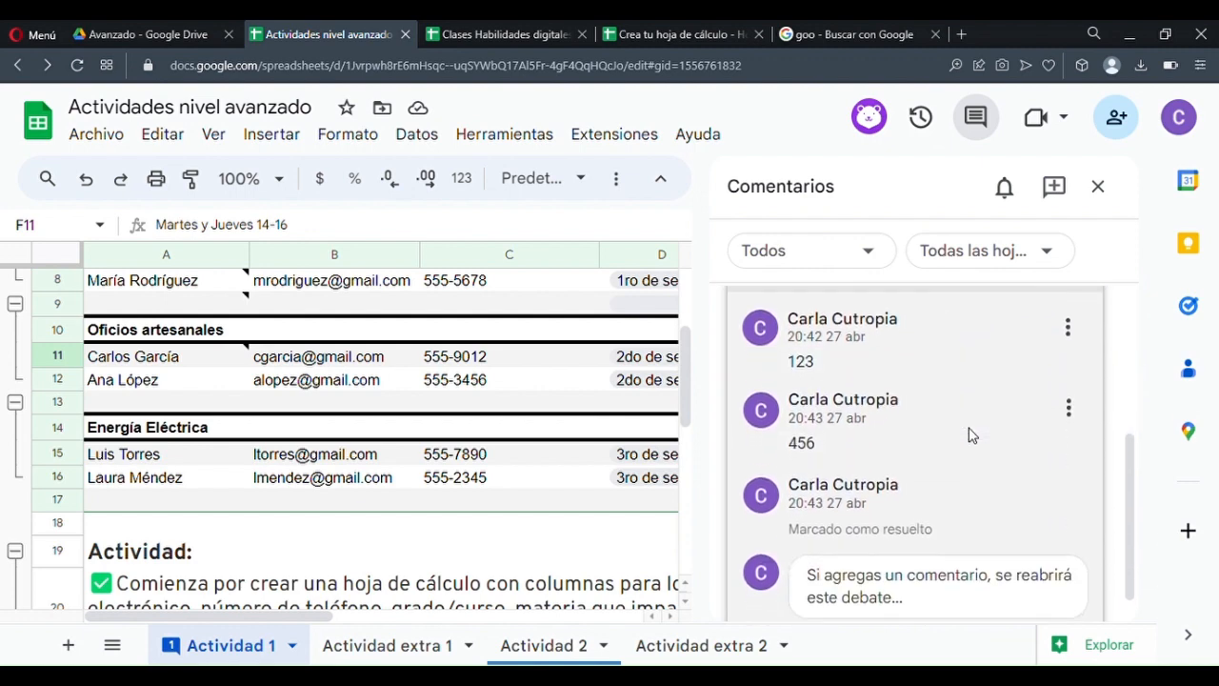
scroll(972, 433, "up", 2)
scroll(990, 438, "down", 2)
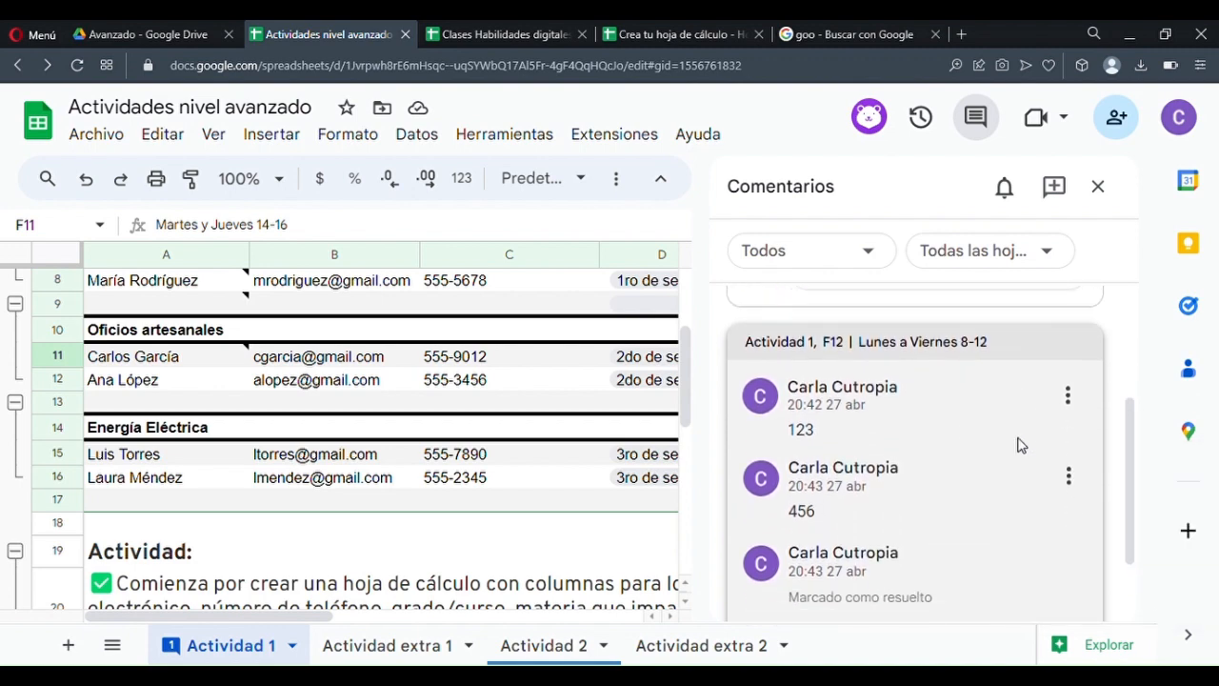
scroll(956, 527, "up", 1)
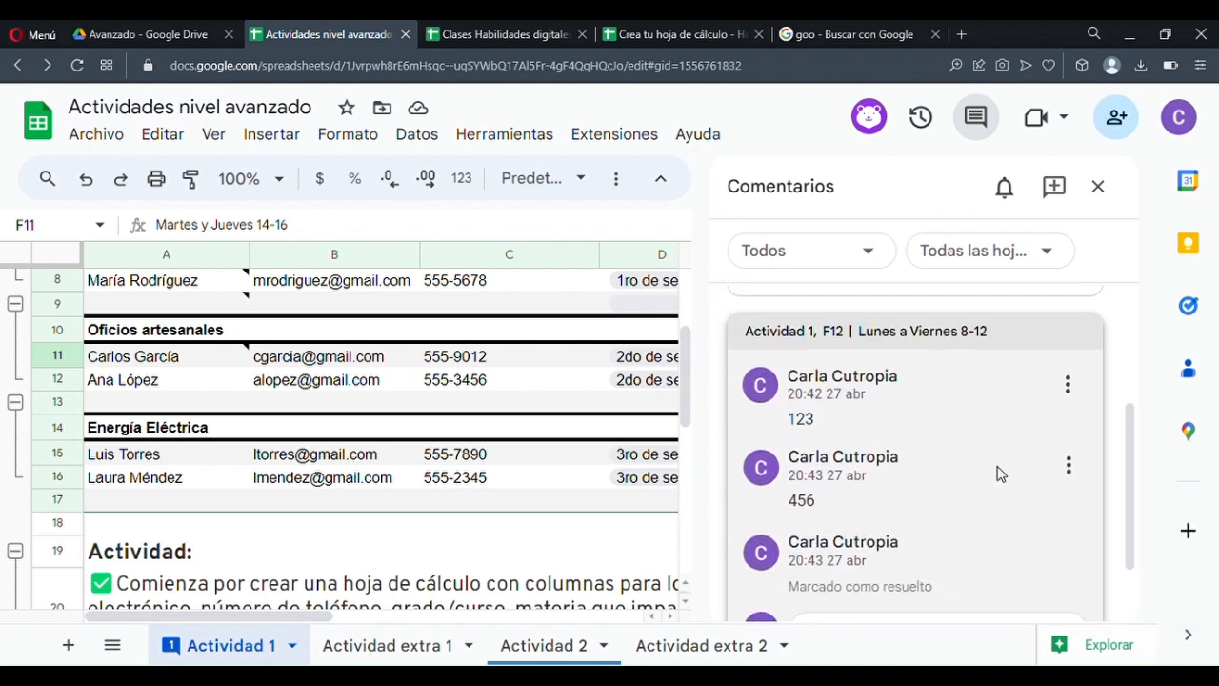
scroll(957, 527, "up", 2)
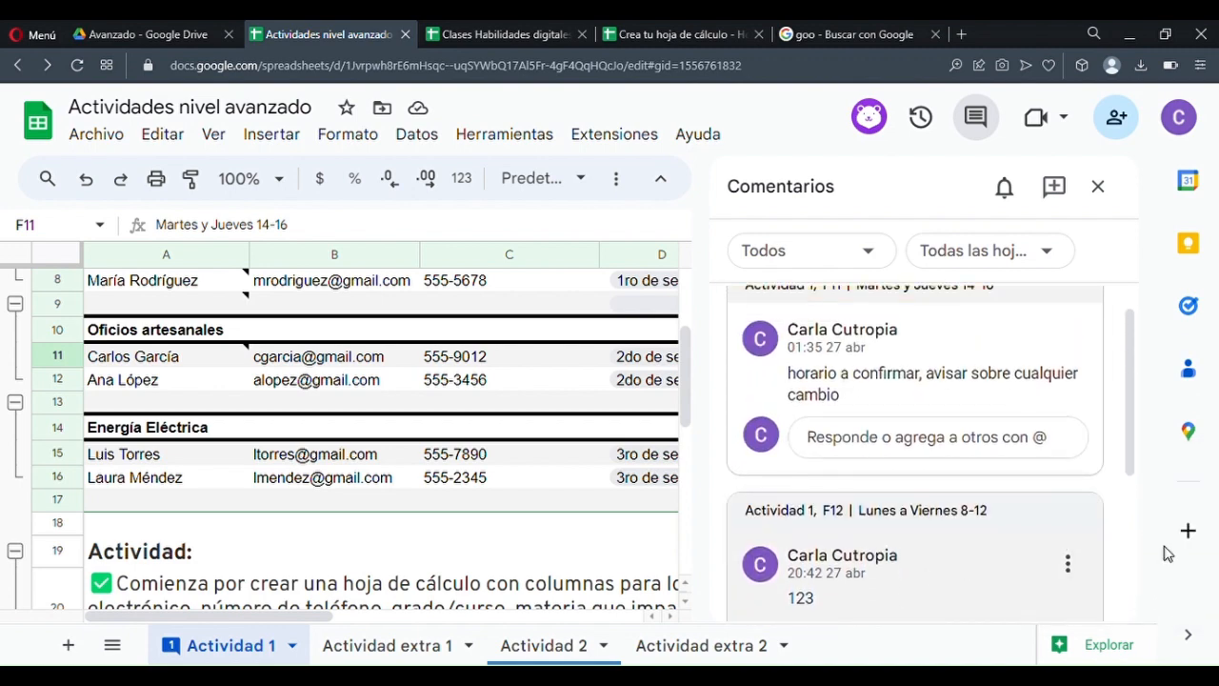
scroll(995, 539, "up", 1)
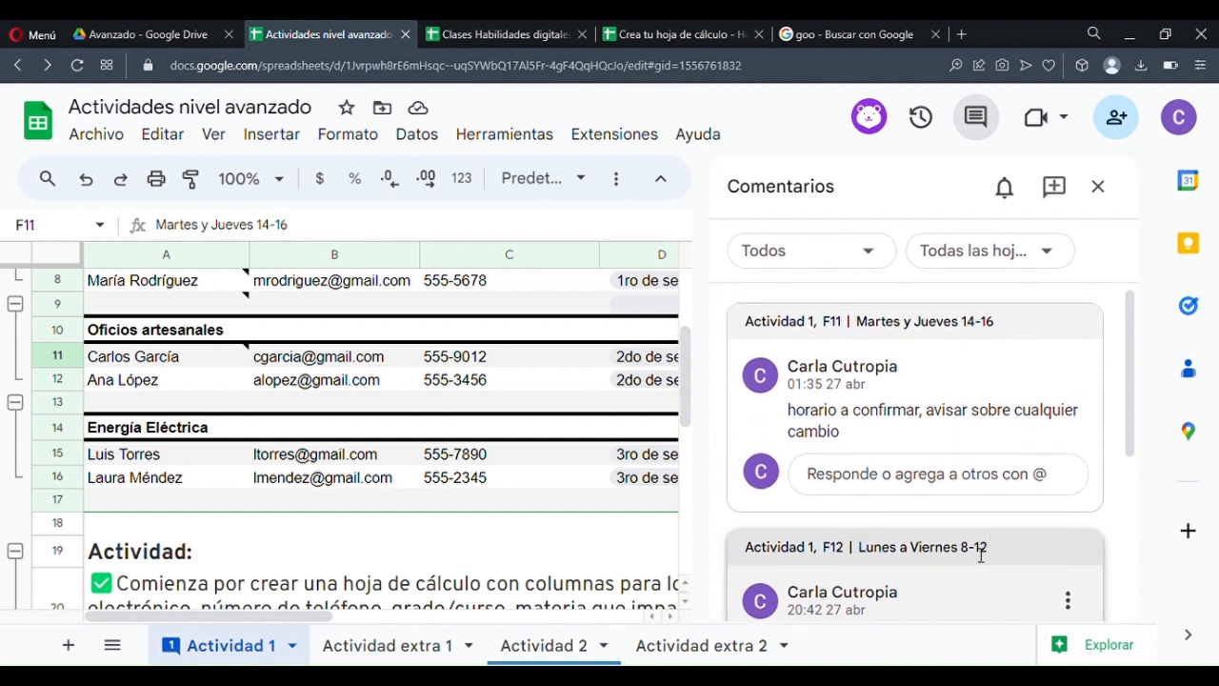
- Jump to the class schedule in F12 from its resolved thread and check the cell against the thread's replies
left_click(971, 573)
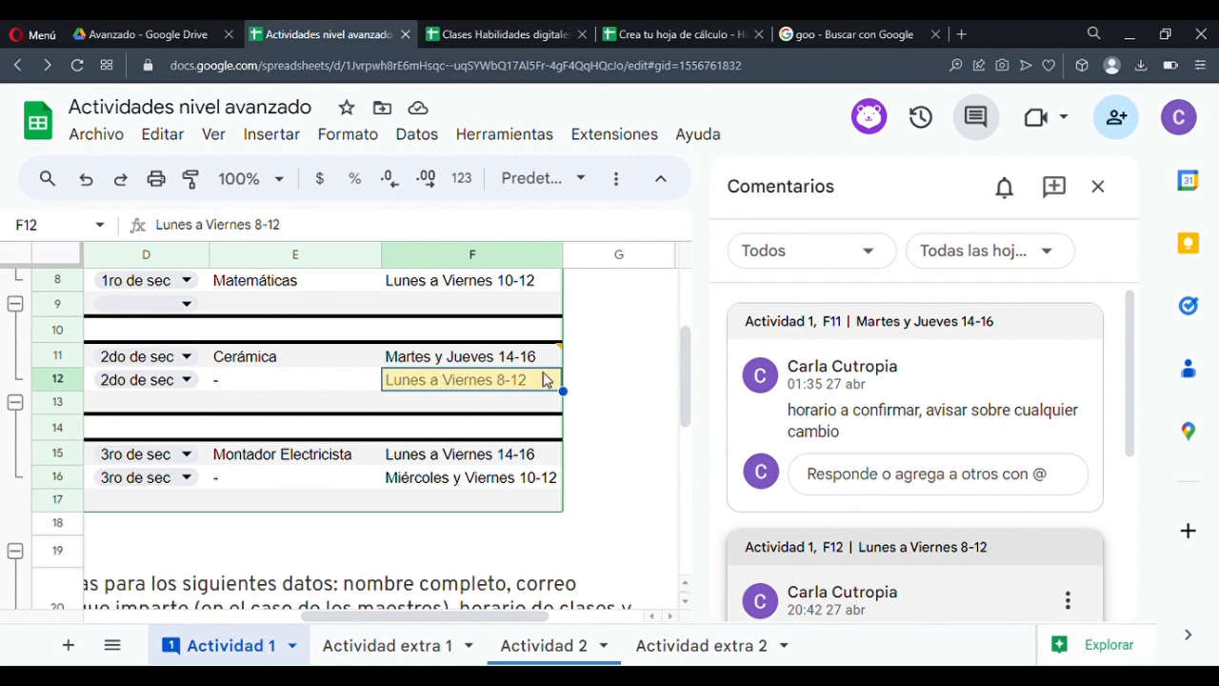
scroll(843, 557, "down", 3)
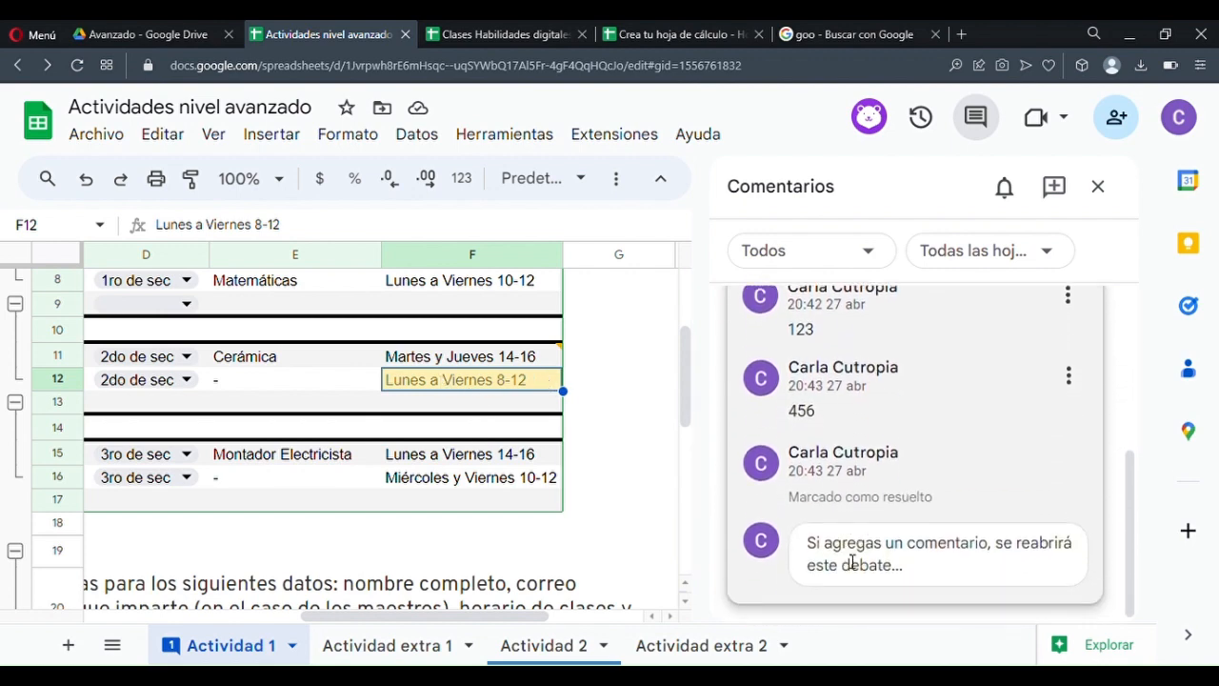
scroll(849, 498, "up", 3)
scroll(857, 534, "down", 3)
scroll(1034, 462, "up", 2)
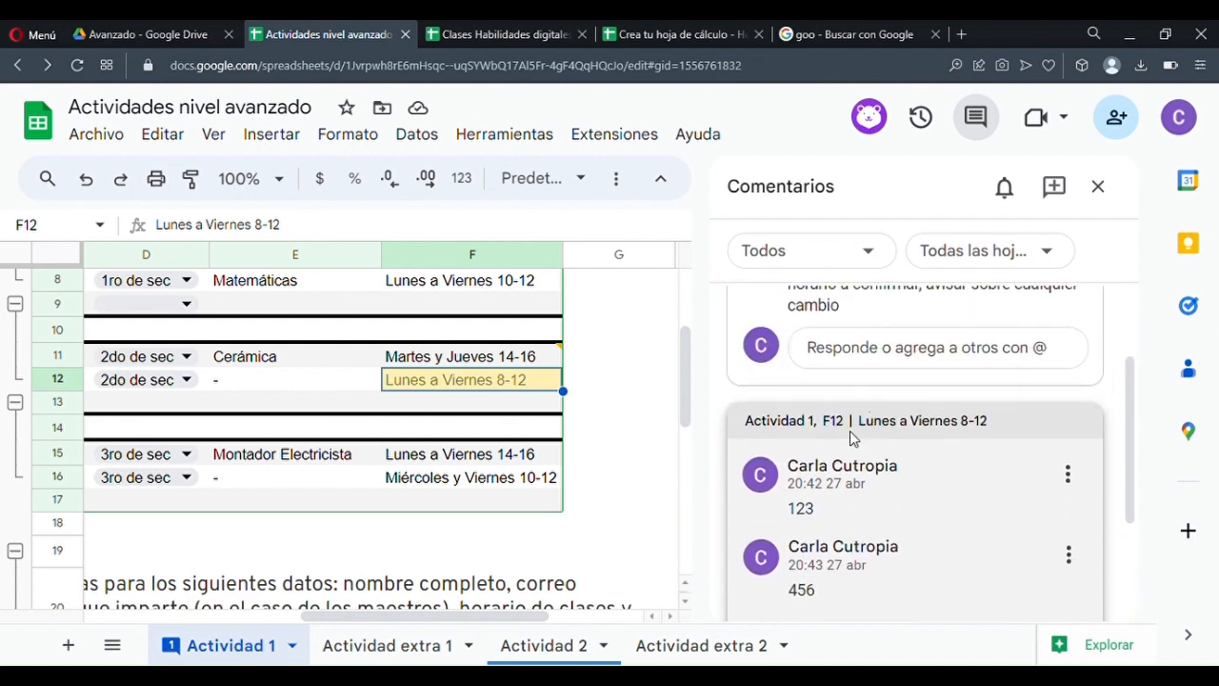
left_click(501, 400)
left_click(549, 386)
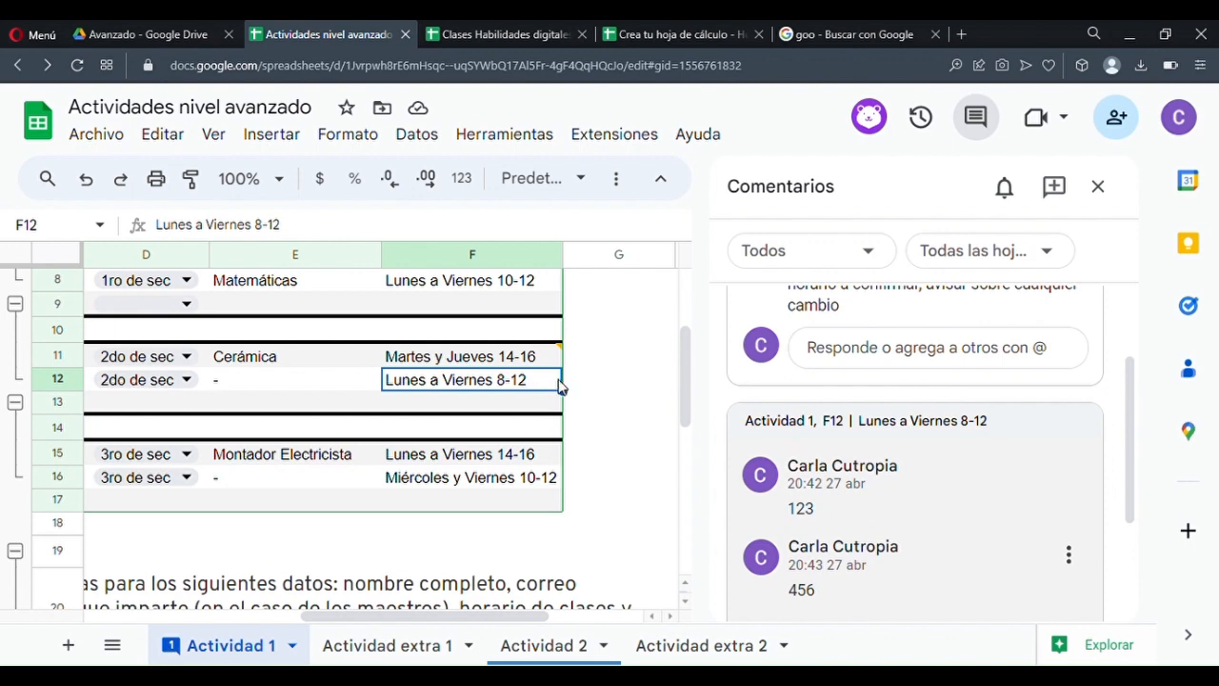
left_click(551, 404)
left_click(559, 388)
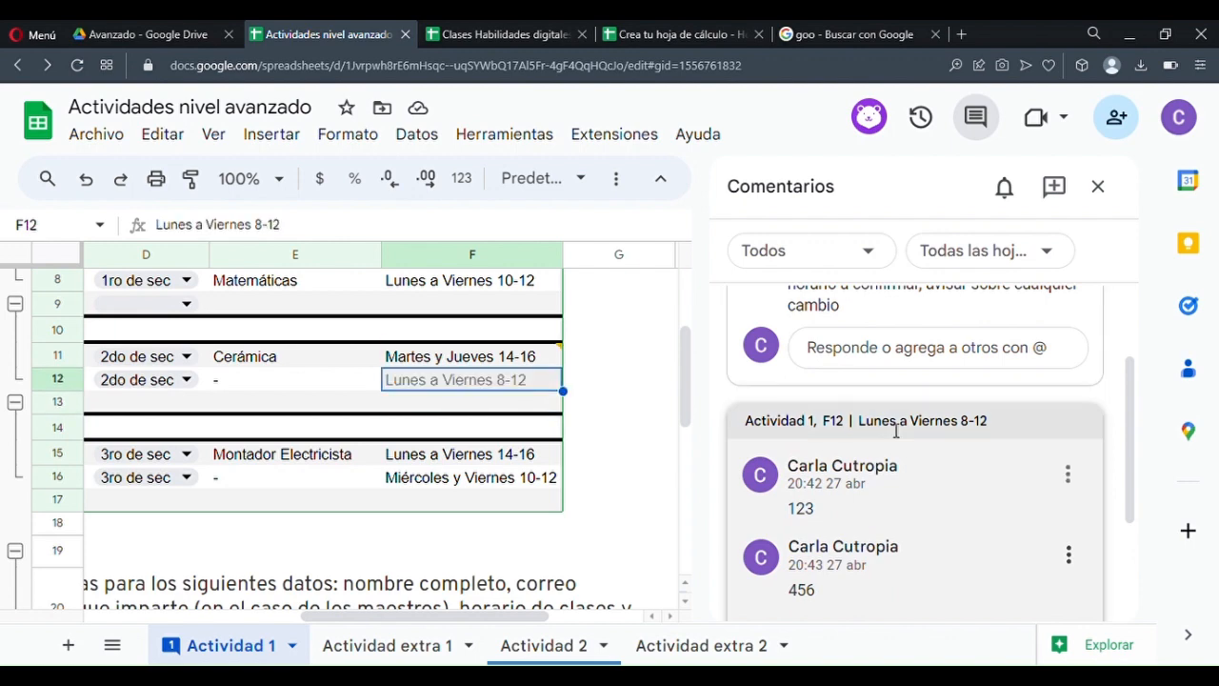
scroll(895, 431, "up", 2)
- Select the F11 schedule comment, show its edit, delete and resolve options, and close the comments list
left_click(531, 362)
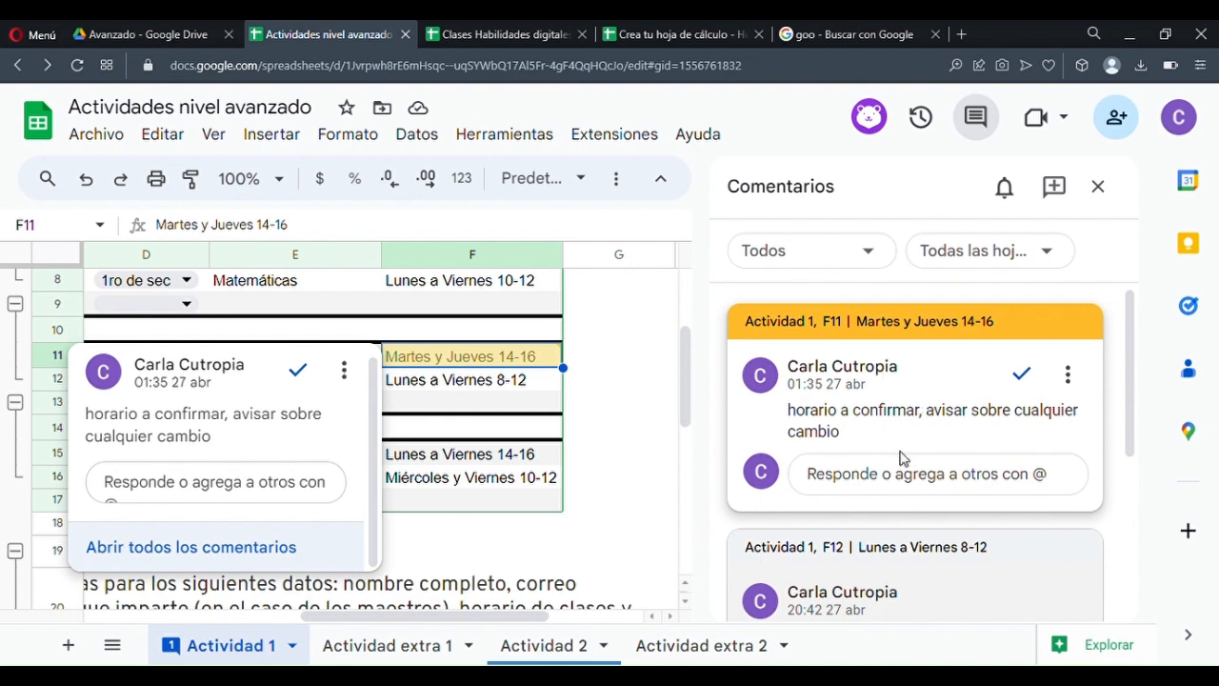
left_click(1067, 375)
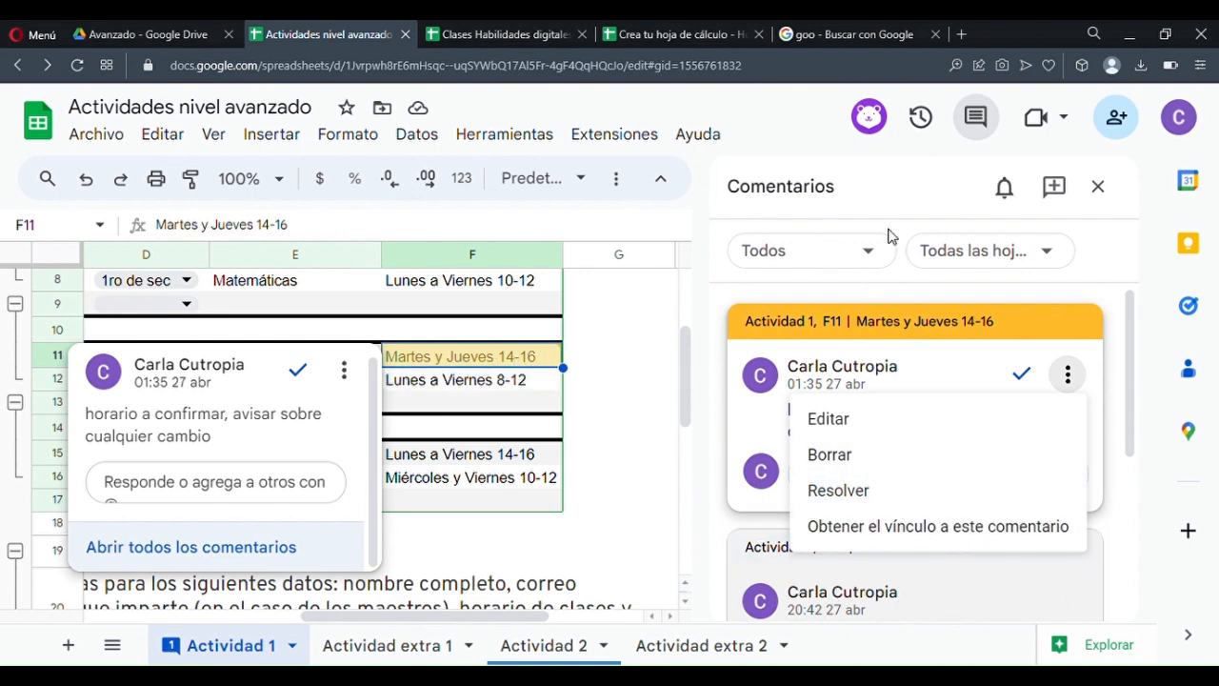
left_click(1106, 192)
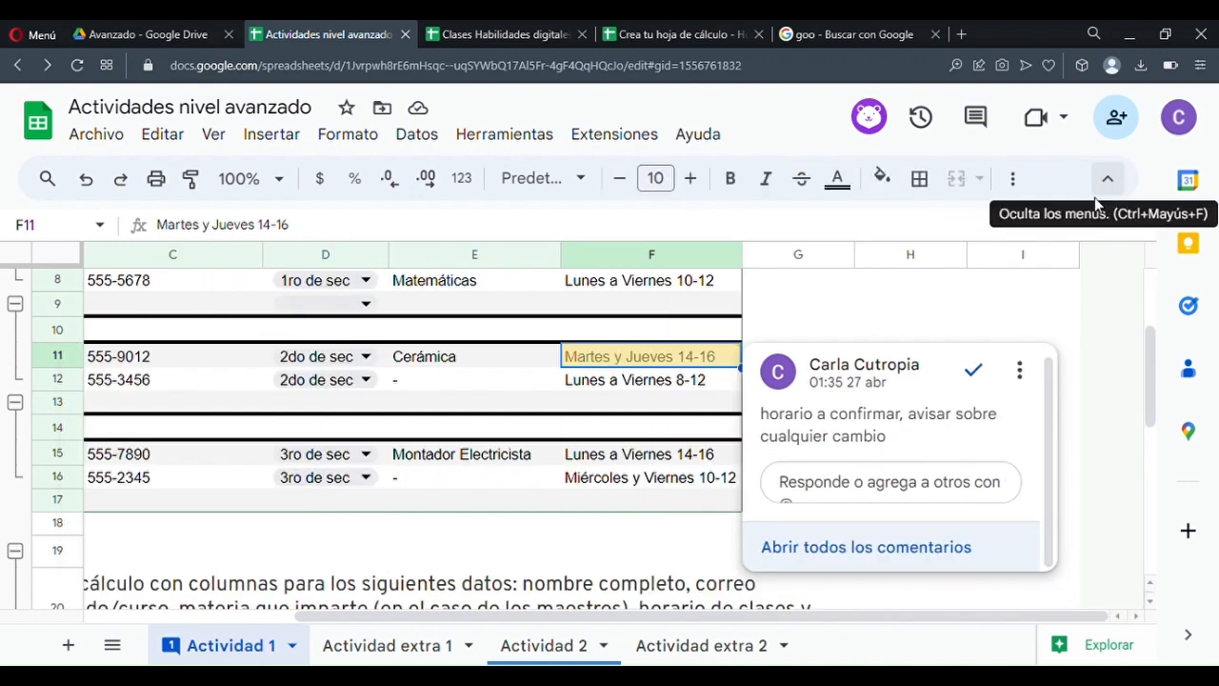
- Reopen the comments list and accept the notification settings with Todos los comentarios selected
left_click(977, 129)
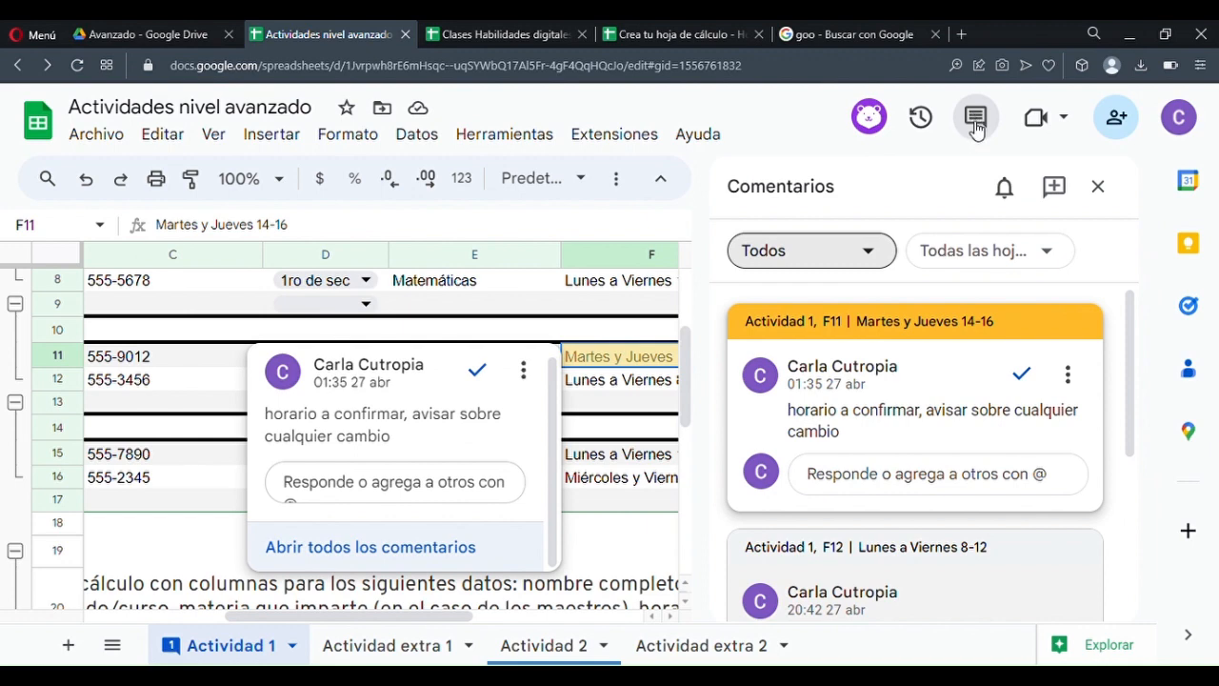
left_click(1006, 194)
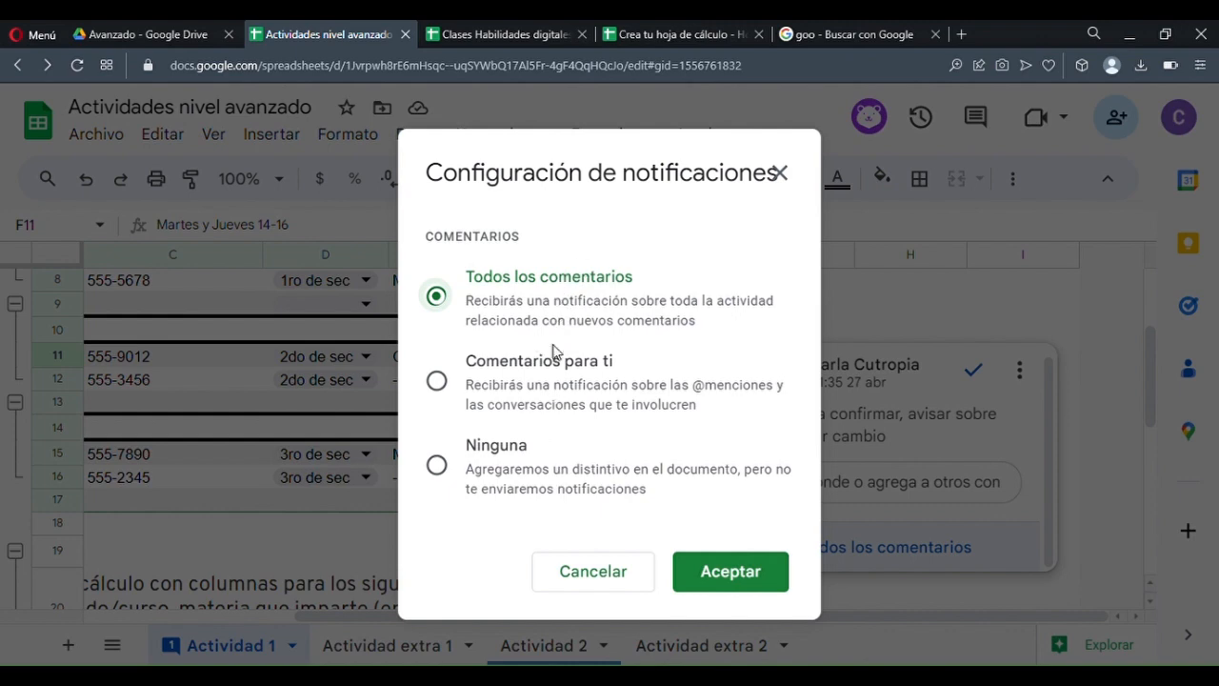
left_click(749, 572)
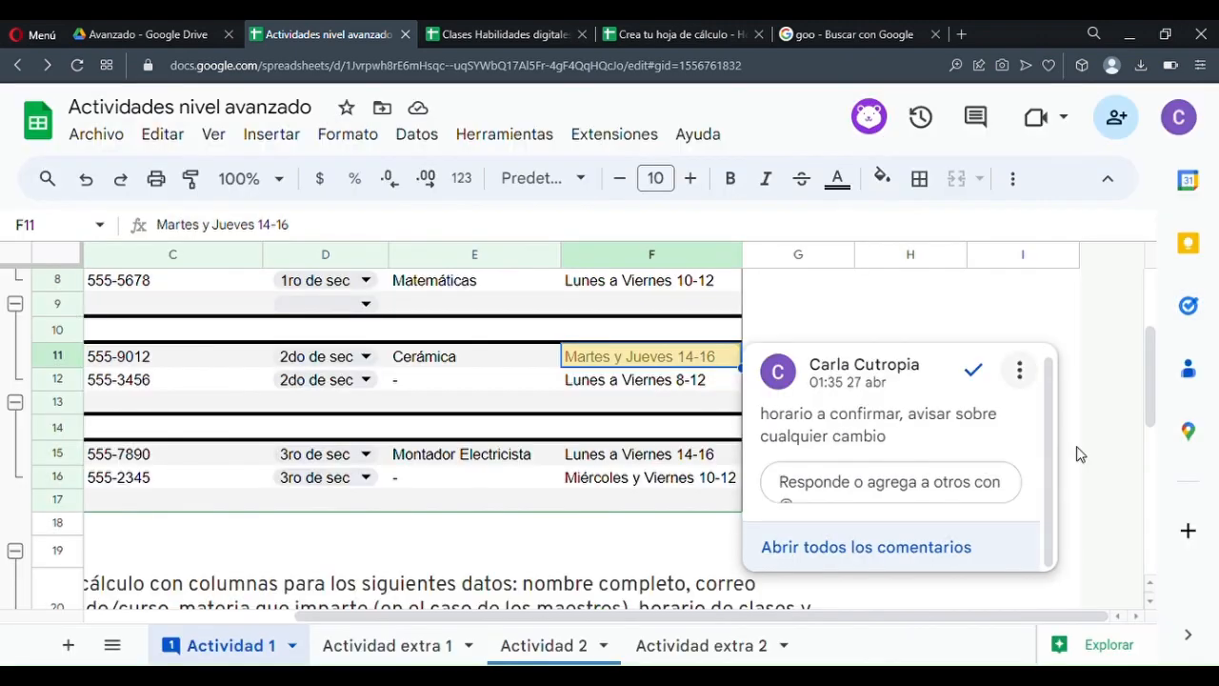
left_click(964, 329)
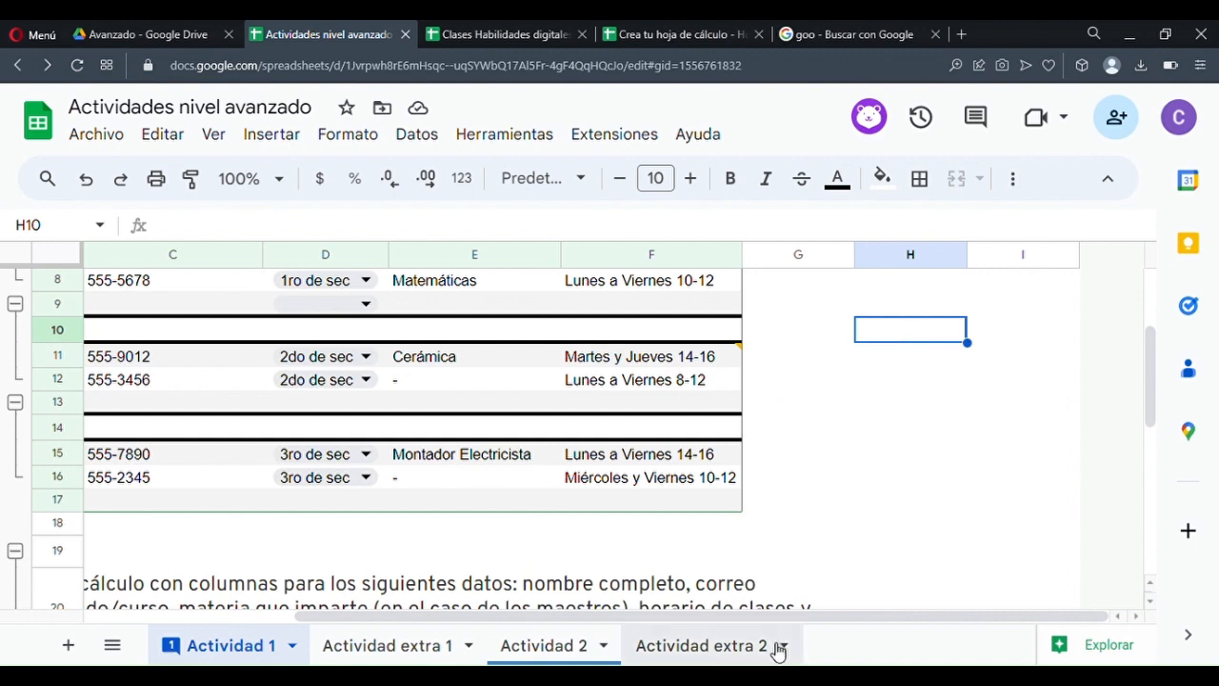
- Return to the table's header row and briefly show the sort and filter options of Nombre completo
scroll(695, 636, "left", 2)
scroll(695, 636, "left", 2)
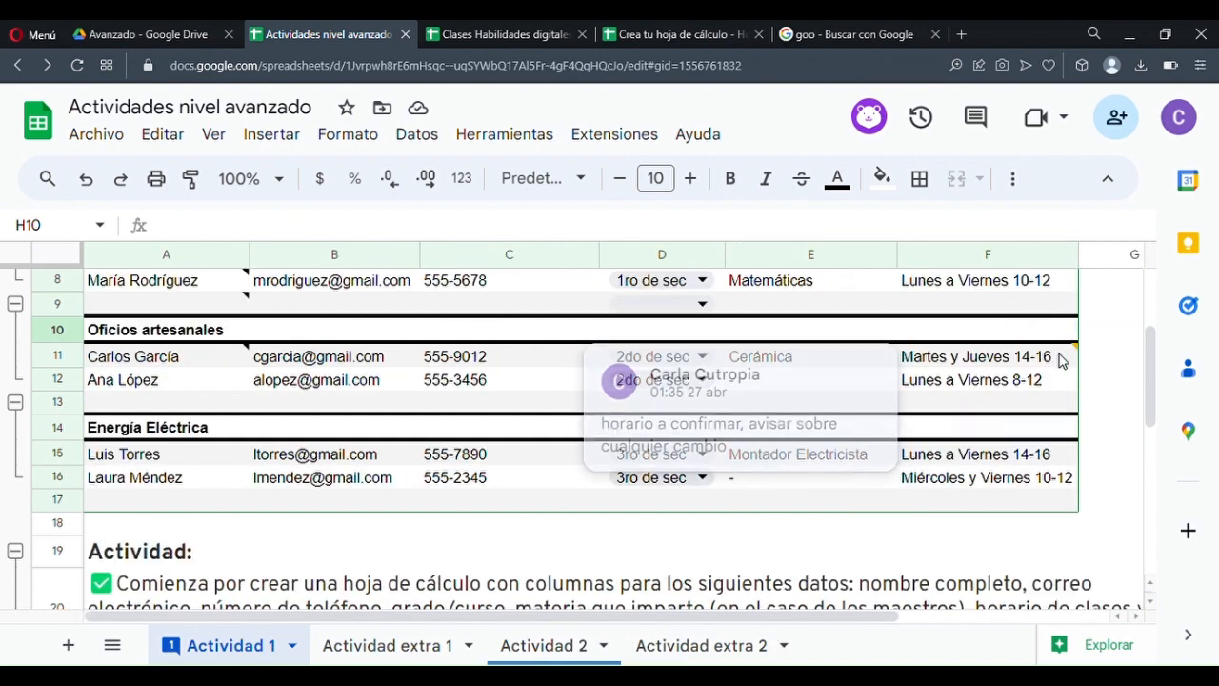
scroll(238, 419, "up", 1)
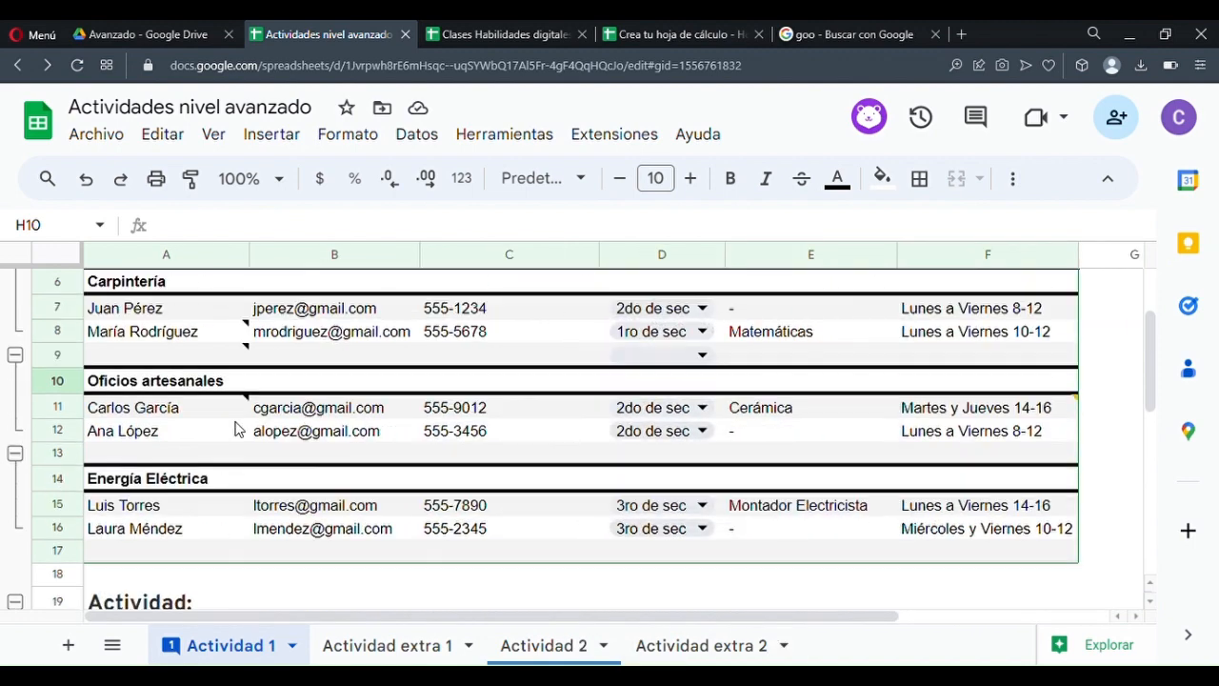
scroll(238, 429, "up", 2)
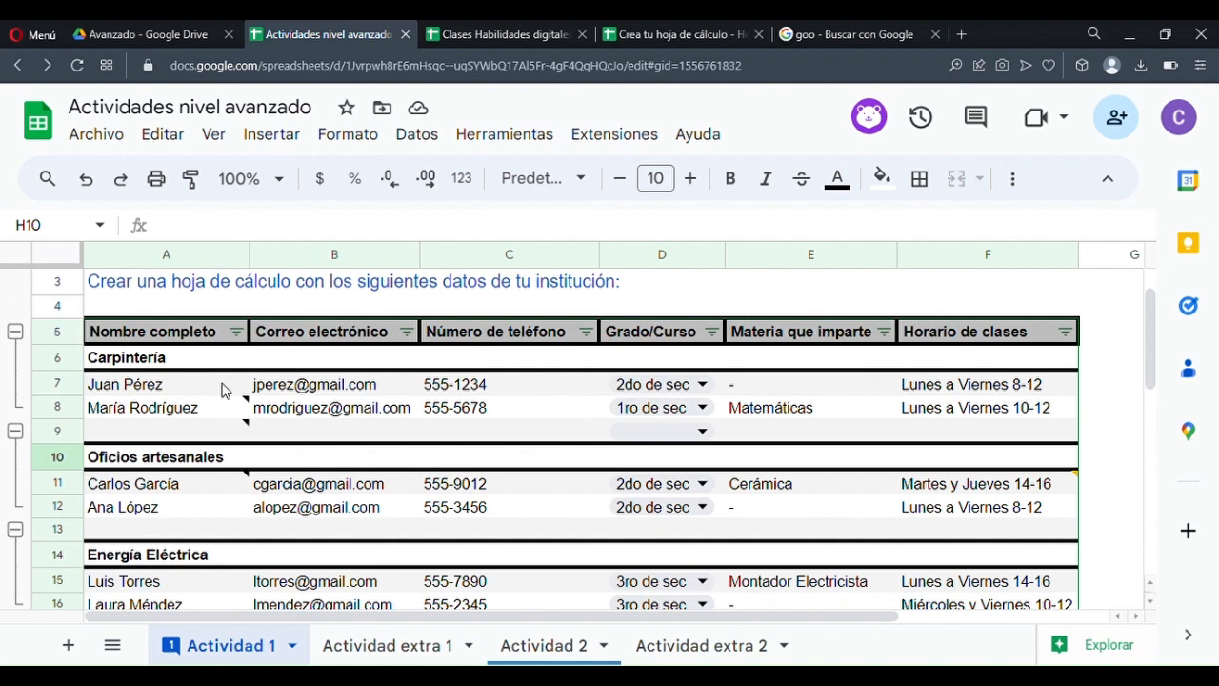
left_click(237, 333)
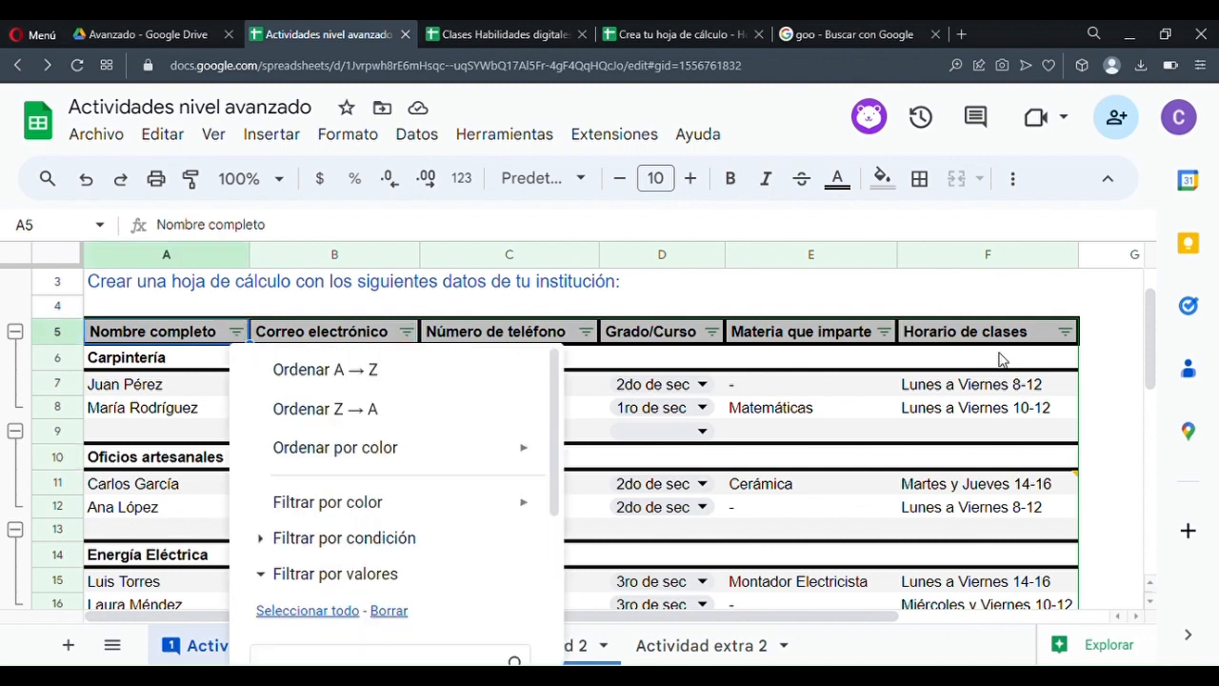
left_click(318, 315)
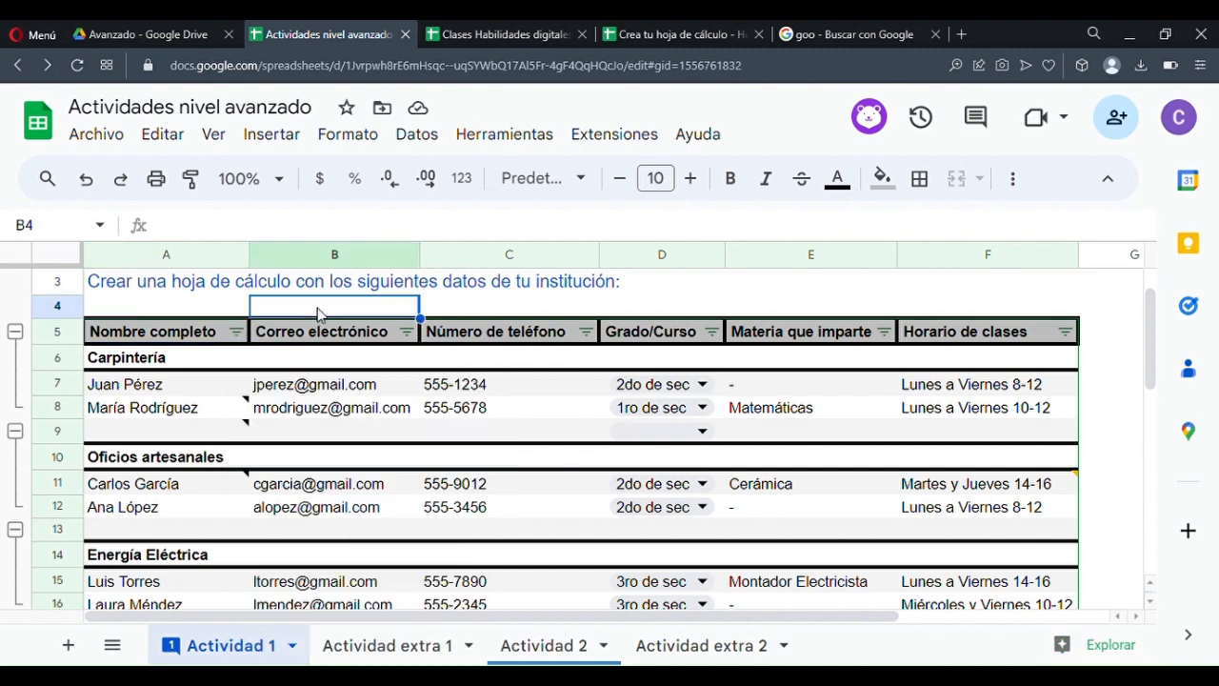
- Select the header cells A5:F5 and remove the table's existing filter
mouse_move(226, 333)
left_mouse_down()
mouse_move(724, 362)
mouse_move(1055, 340)
left_mouse_up()
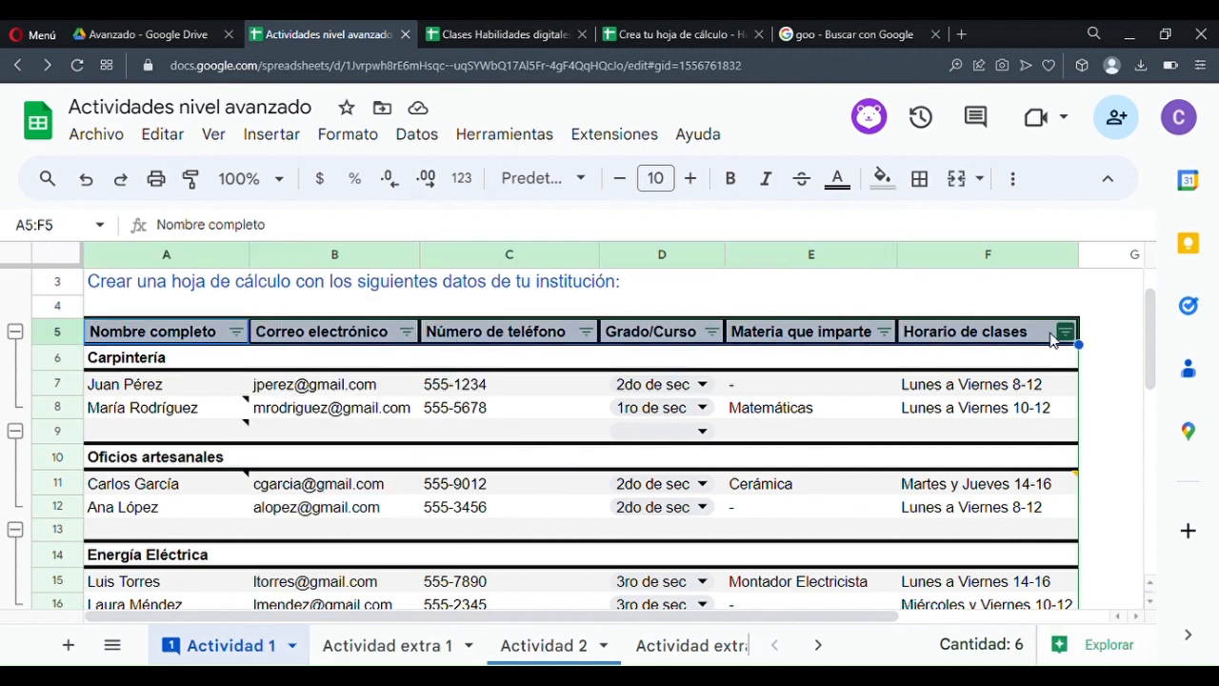
left_click(377, 360)
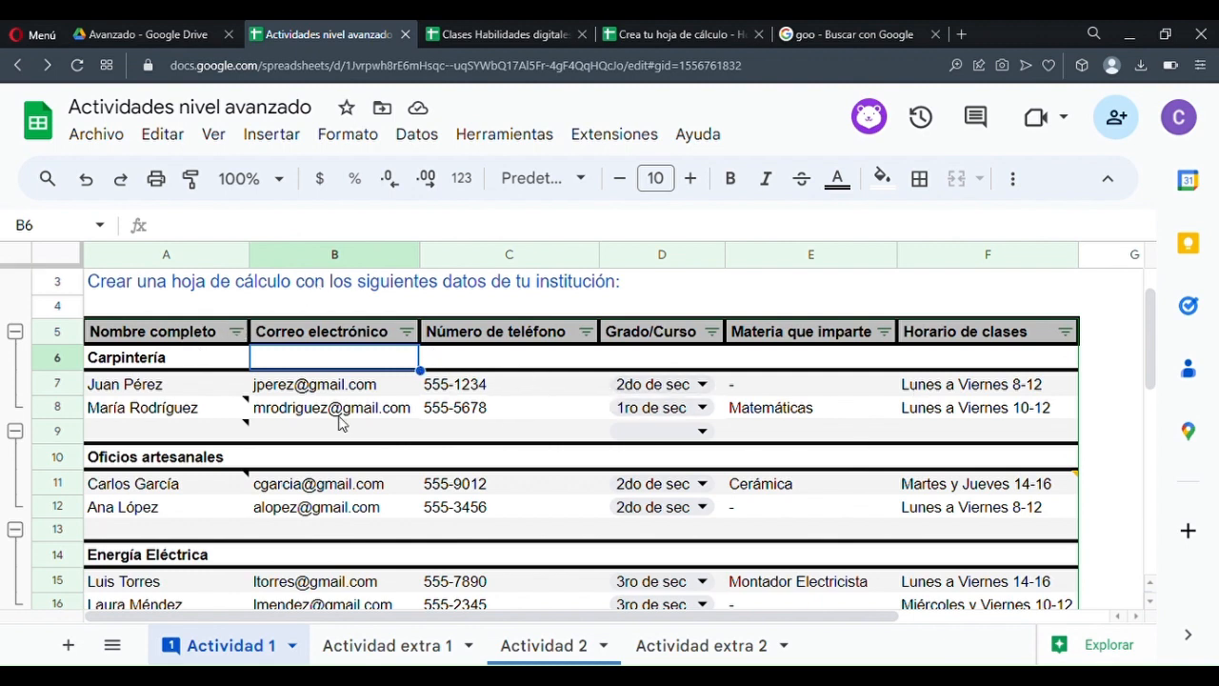
left_click_drag(168, 332, 1036, 346)
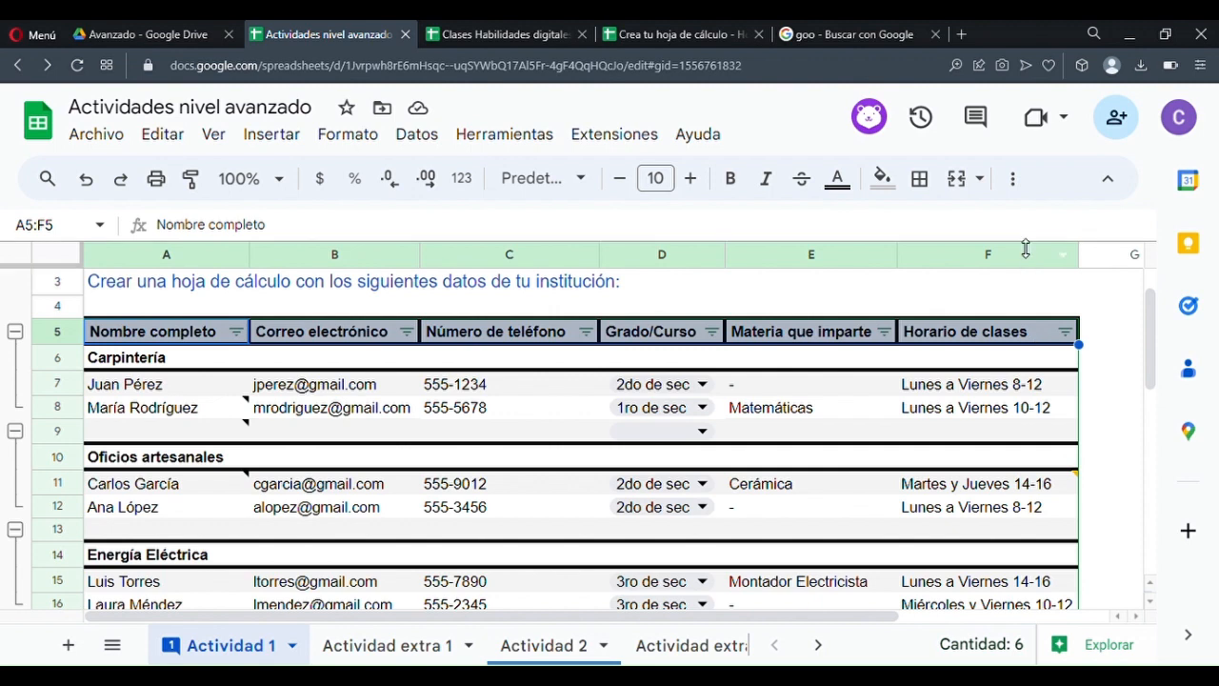
left_click(1018, 193)
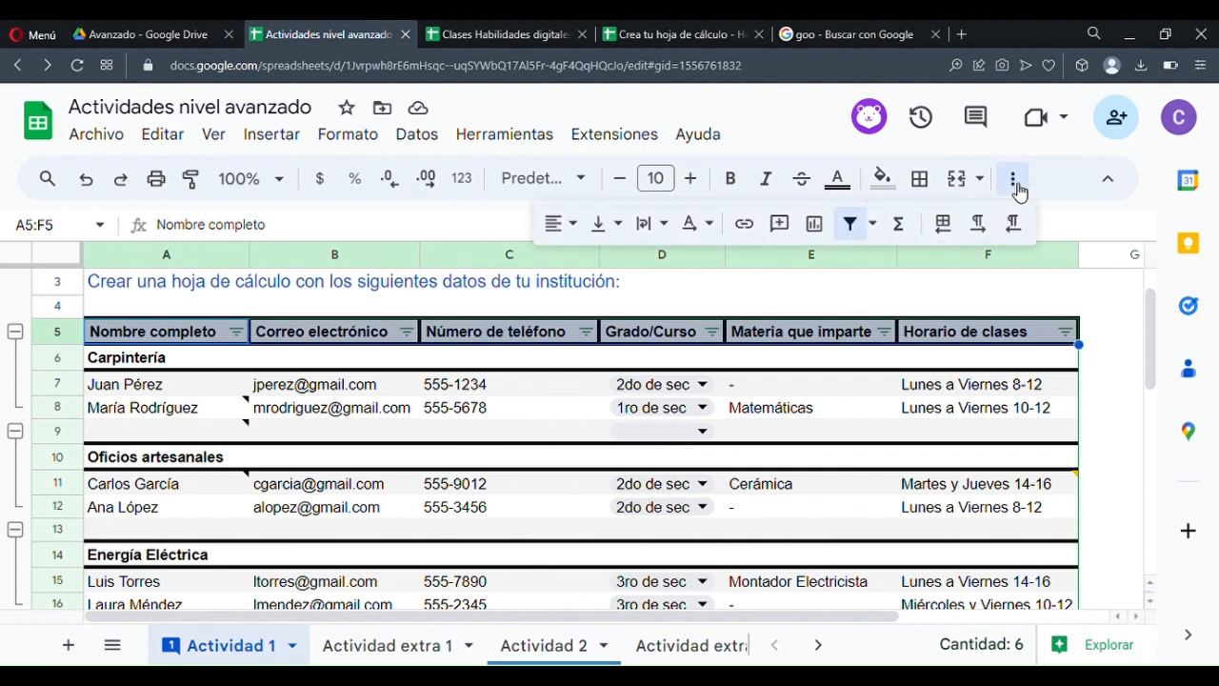
left_click(861, 232)
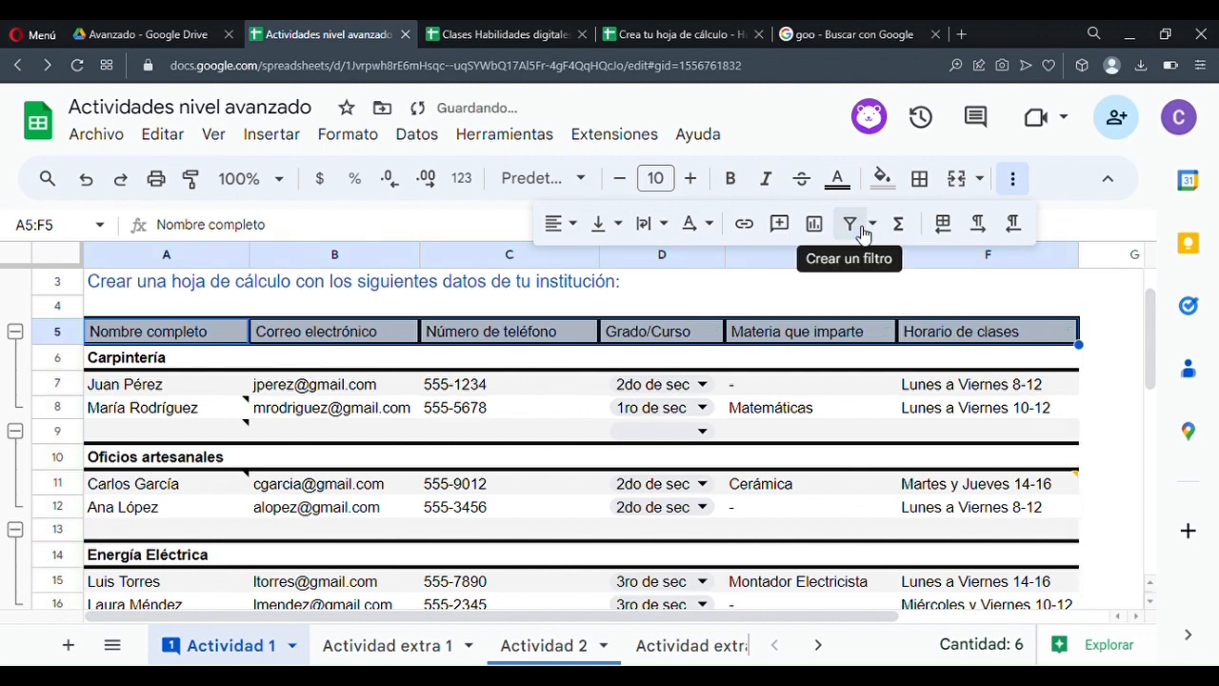
- Reselect the header cells A5:F5 and create a new filter on them
left_click(812, 306)
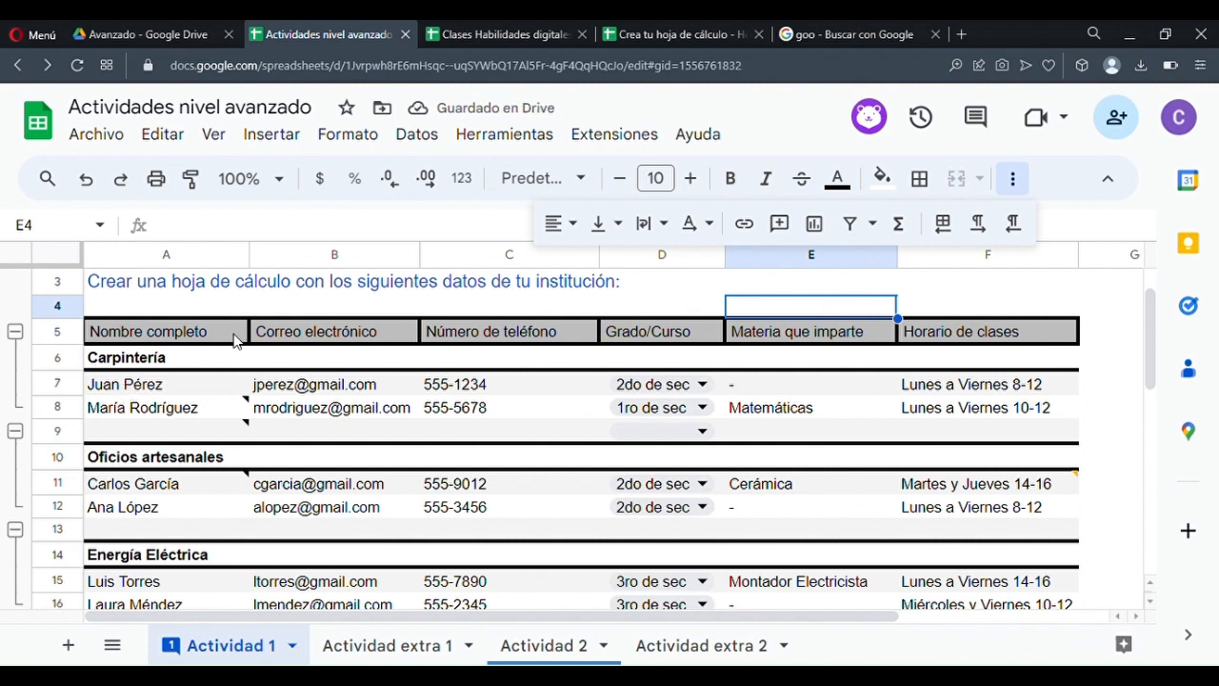
left_click_drag(236, 340, 995, 338)
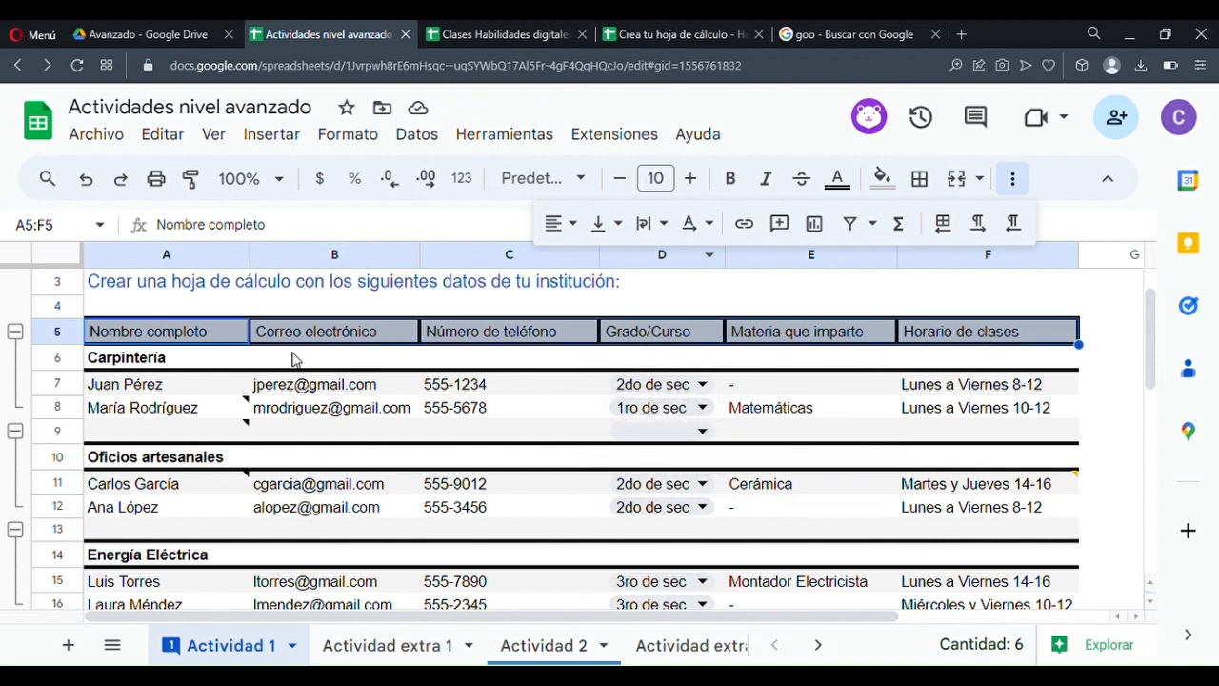
left_click(850, 225)
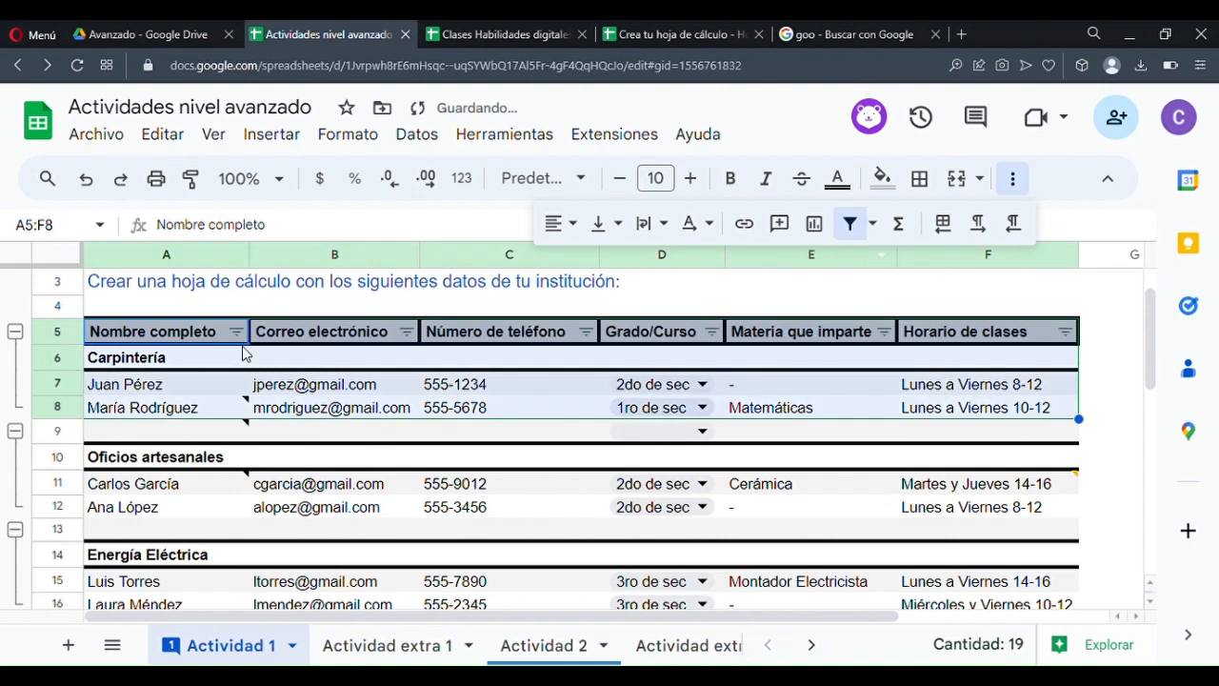
- Open the new filter on Nombre completo and examine its sorting, color, condition and value options
left_click(235, 341)
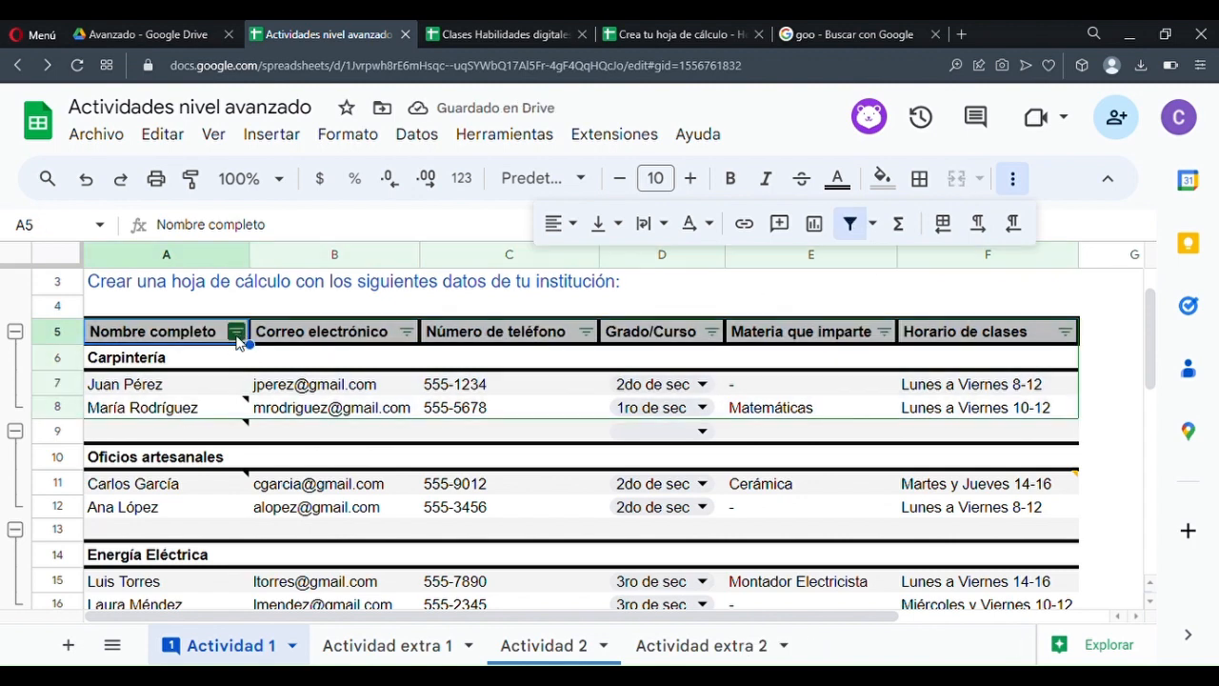
left_click(237, 331)
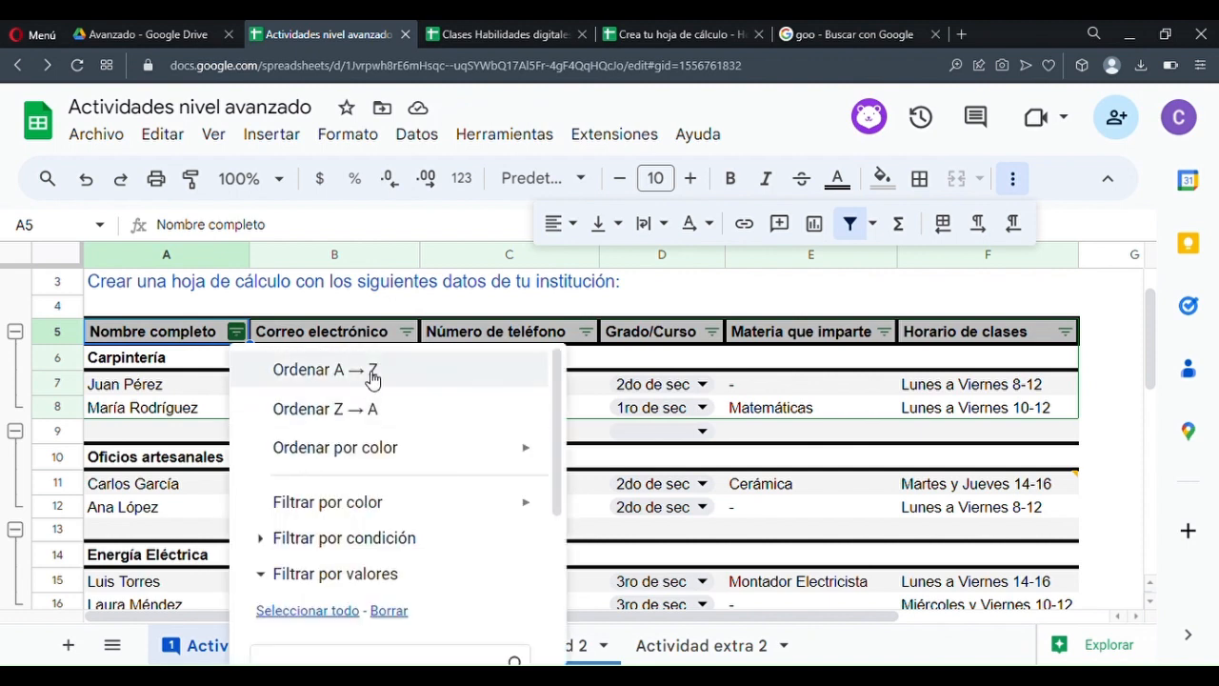
scroll(374, 381, "down", 1)
scroll(395, 391, "up", 1)
scroll(349, 392, "down", 1)
scroll(463, 457, "up", 1)
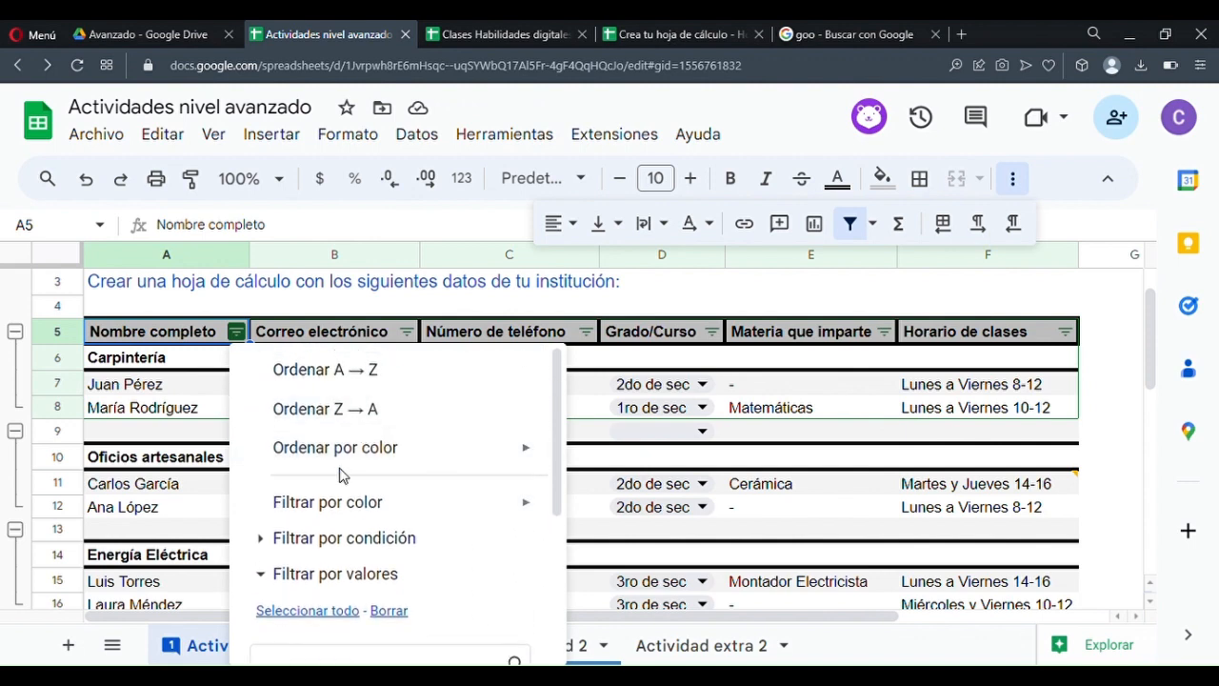
scroll(341, 477, "down", 1)
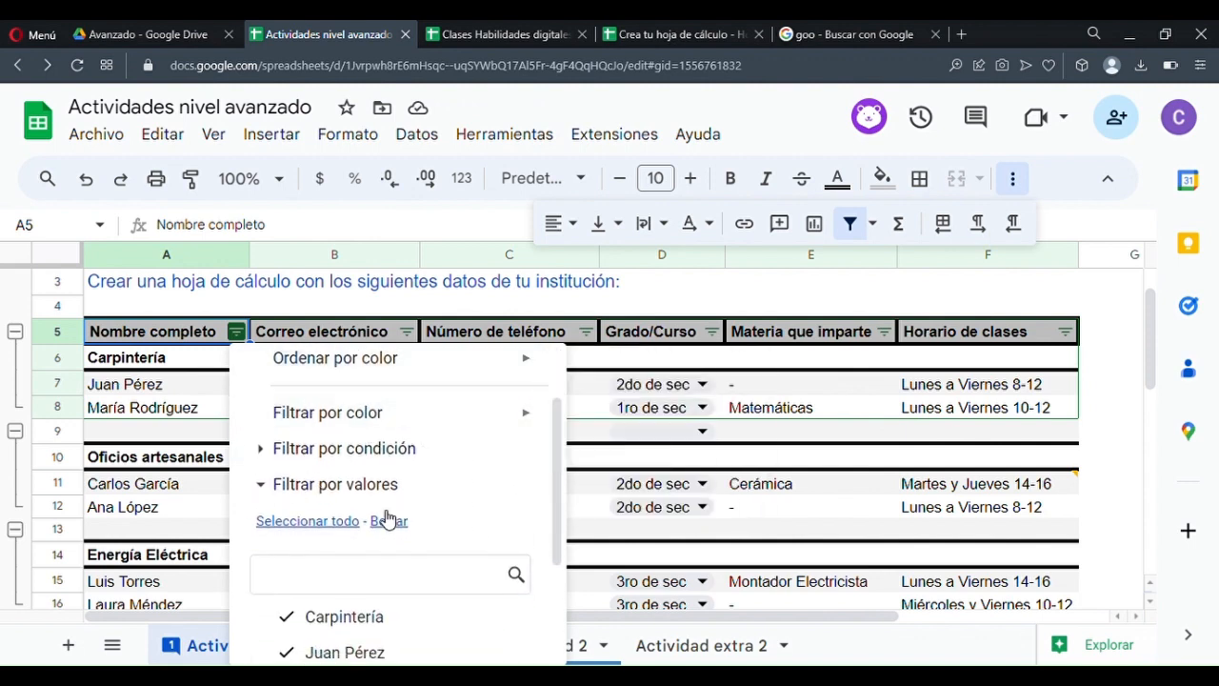
scroll(385, 517, "down", 1)
scroll(381, 455, "up", 1)
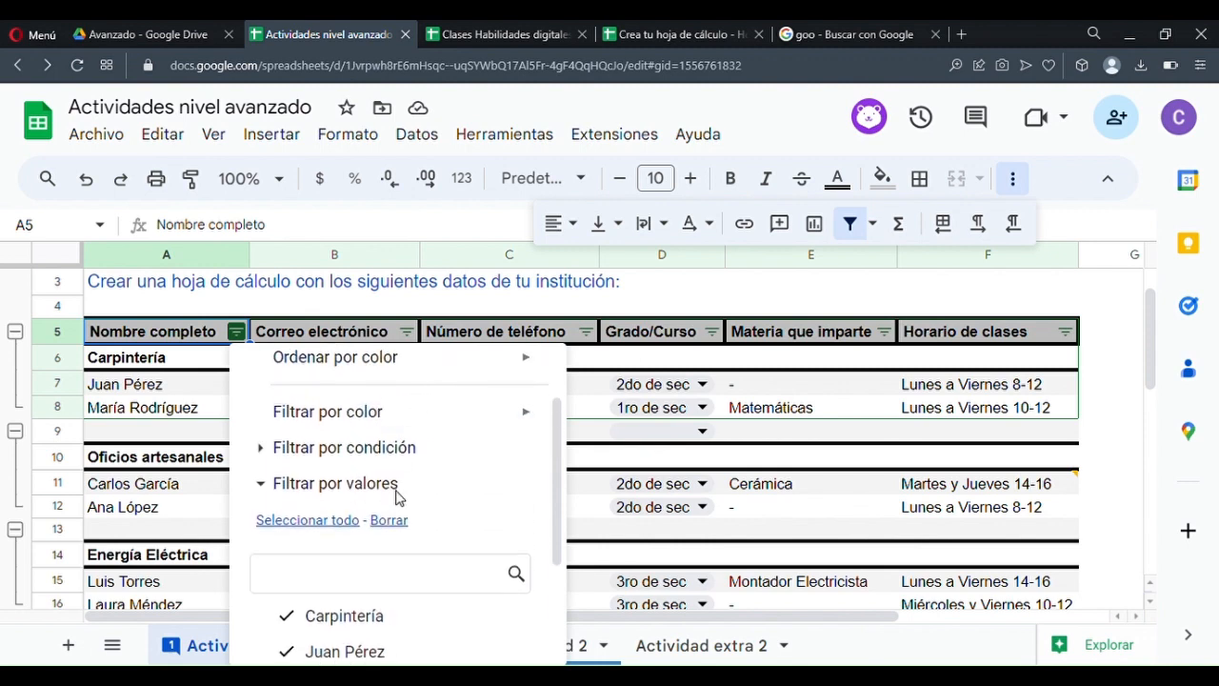
- Apply the Nombre completo filter with all values kept, and copy Matemáticas from E8 into E7
scroll(397, 498, "down", 2)
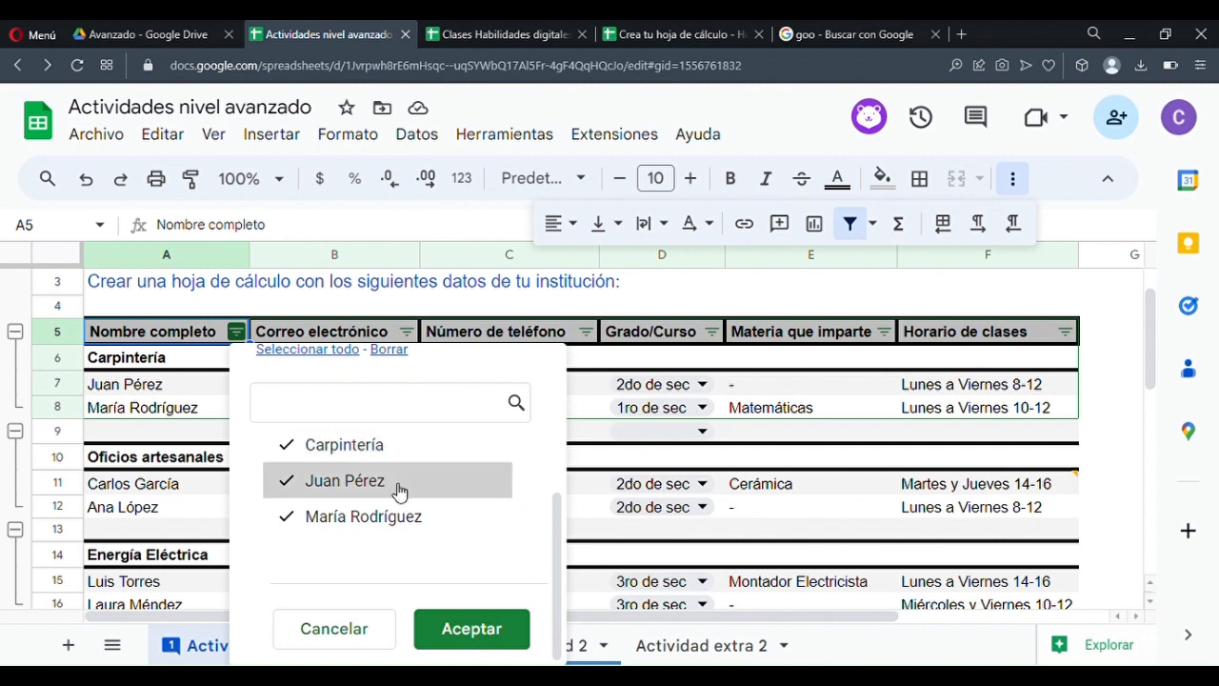
left_click(473, 624)
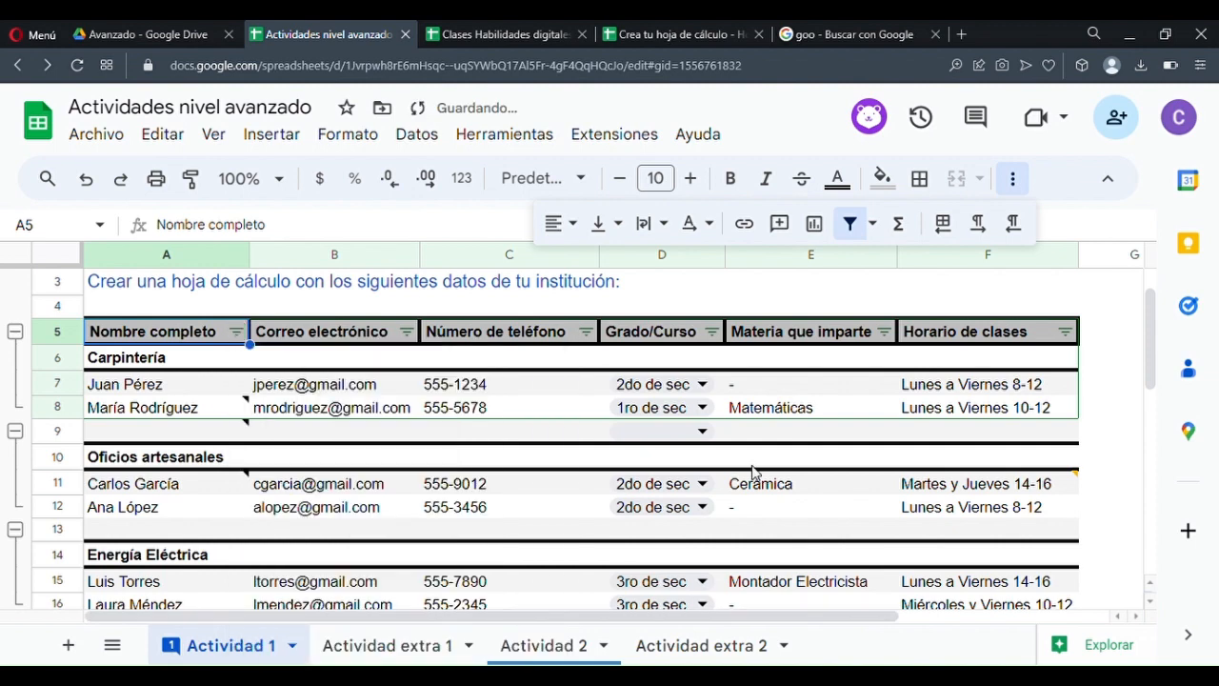
left_click(768, 409)
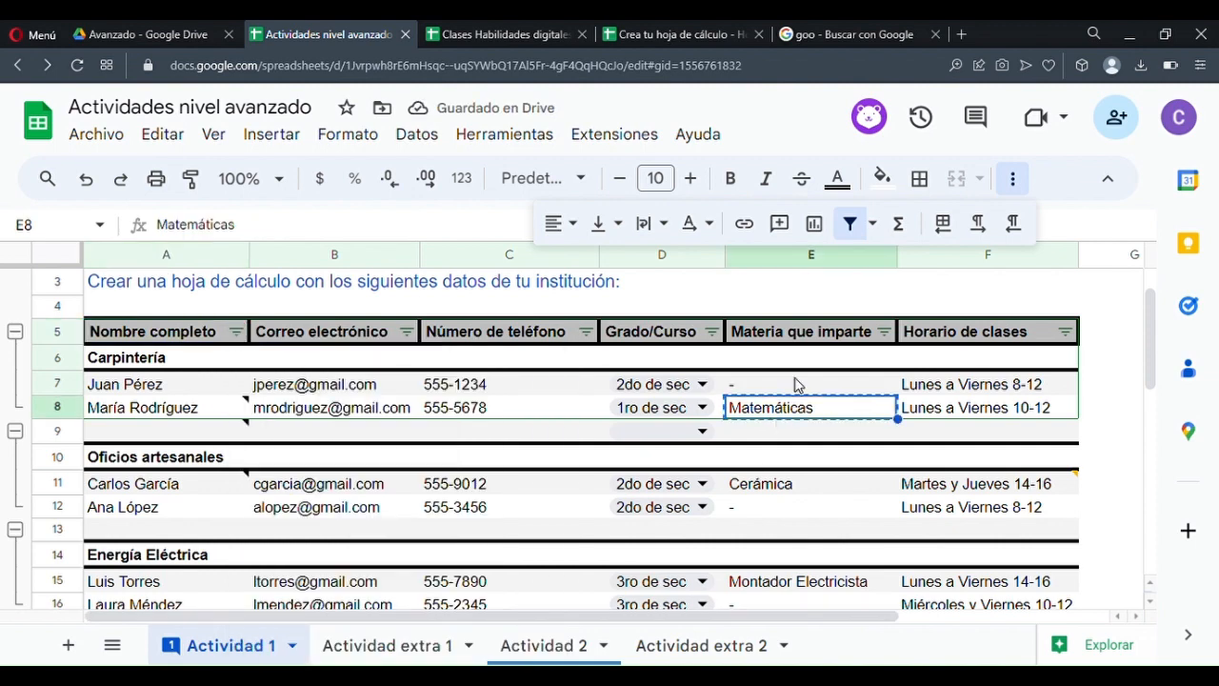
left_click(786, 390)
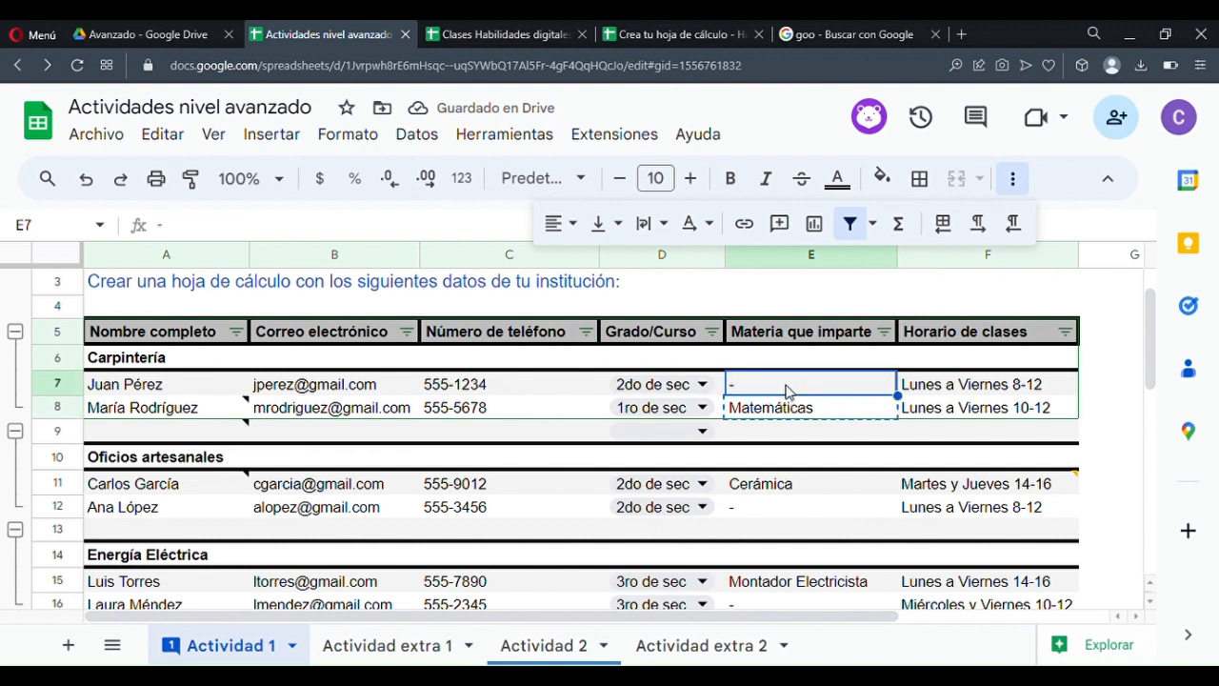
type("Matemáticas")
left_click(789, 435)
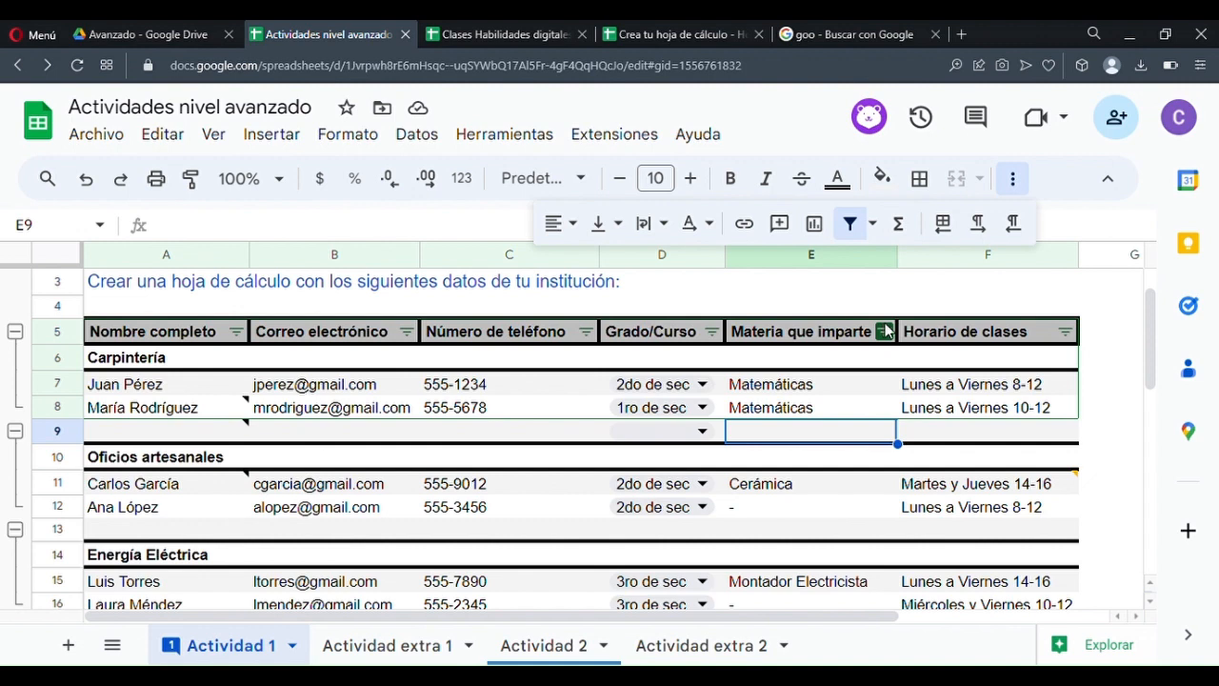
- Filter Materia que imparte by values to exclude (Vacío) and show only Matemáticas, and check the filtered rows
left_click(884, 330)
scroll(776, 461, "down", 3)
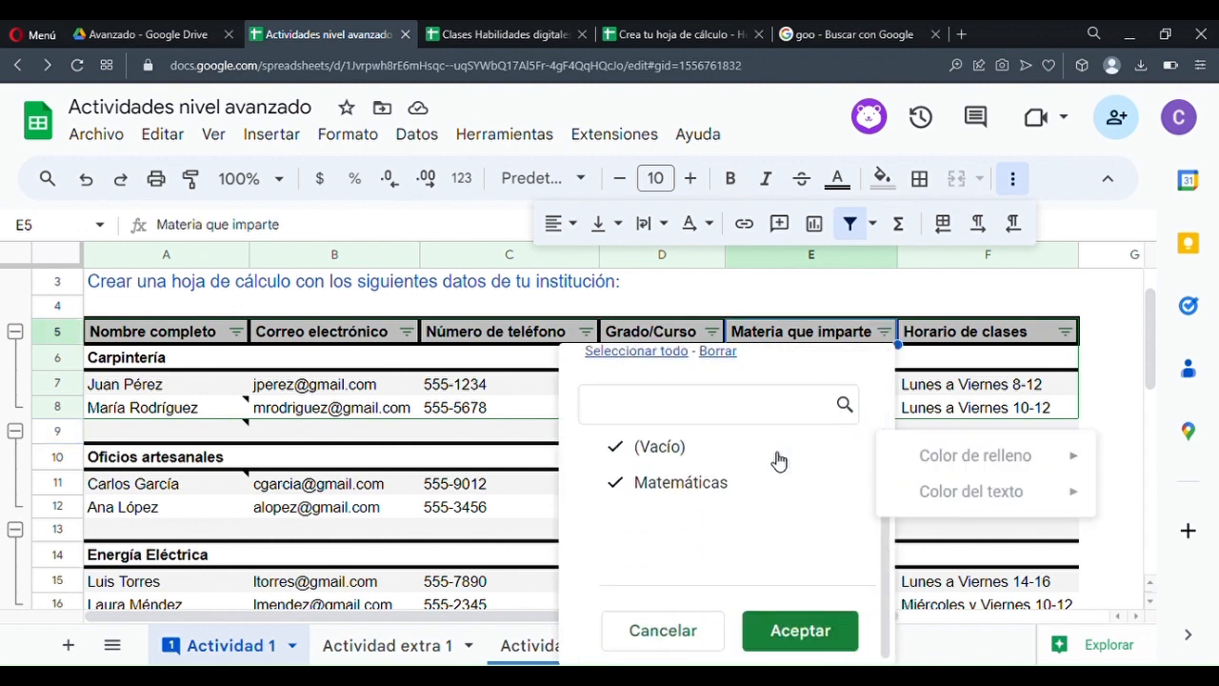
left_click(707, 448)
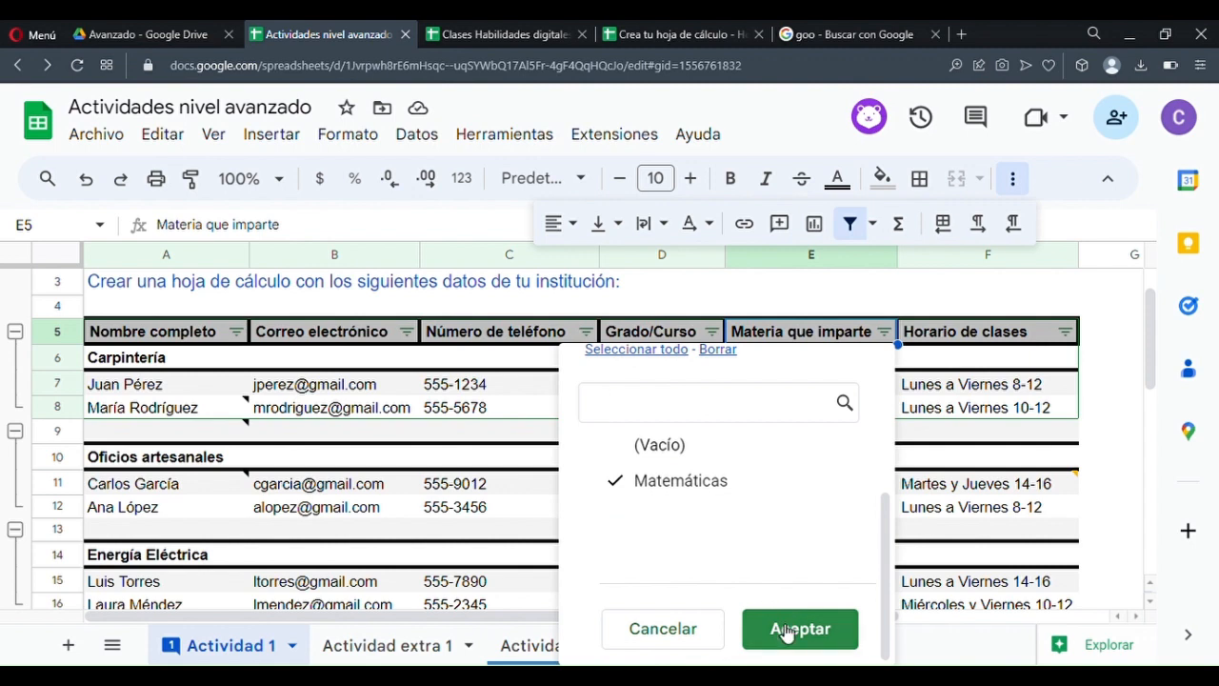
left_click(671, 483)
left_click(671, 483)
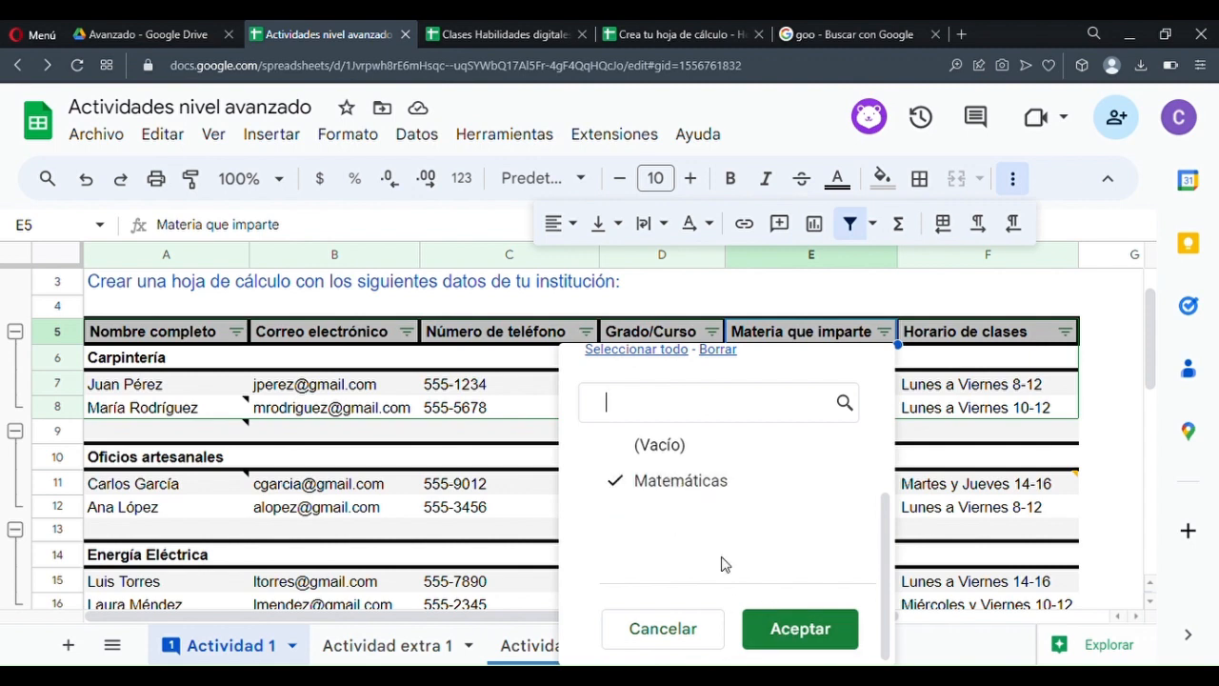
left_click(786, 628)
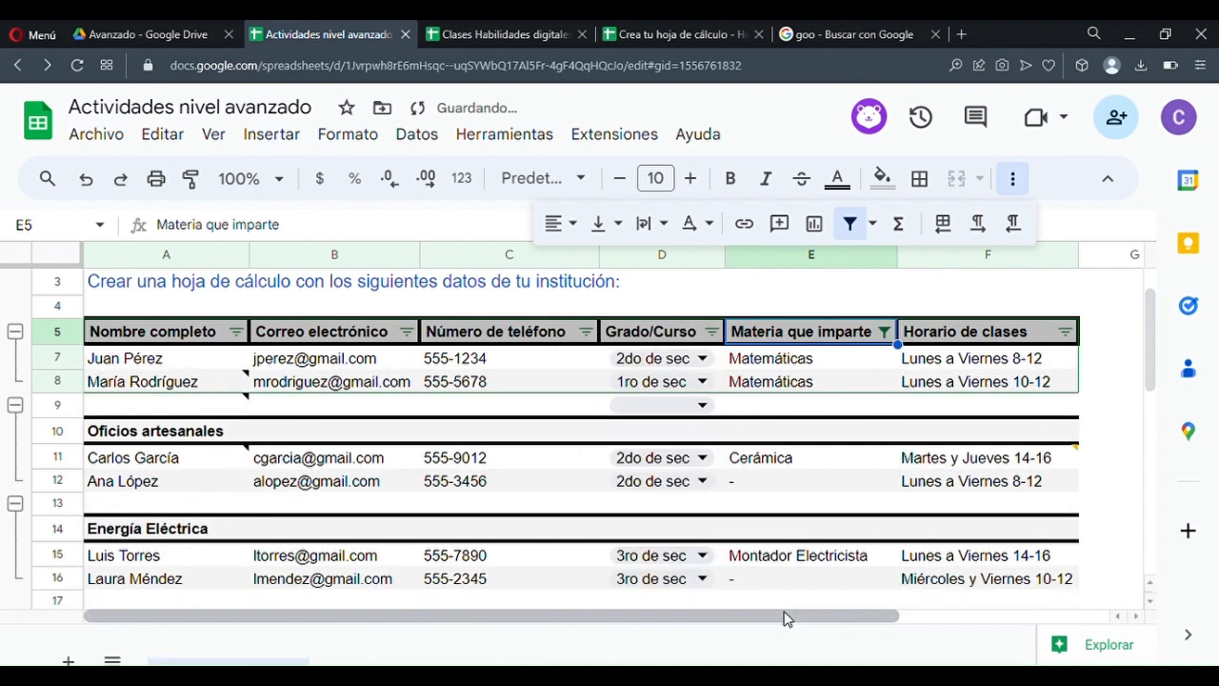
left_click(797, 413)
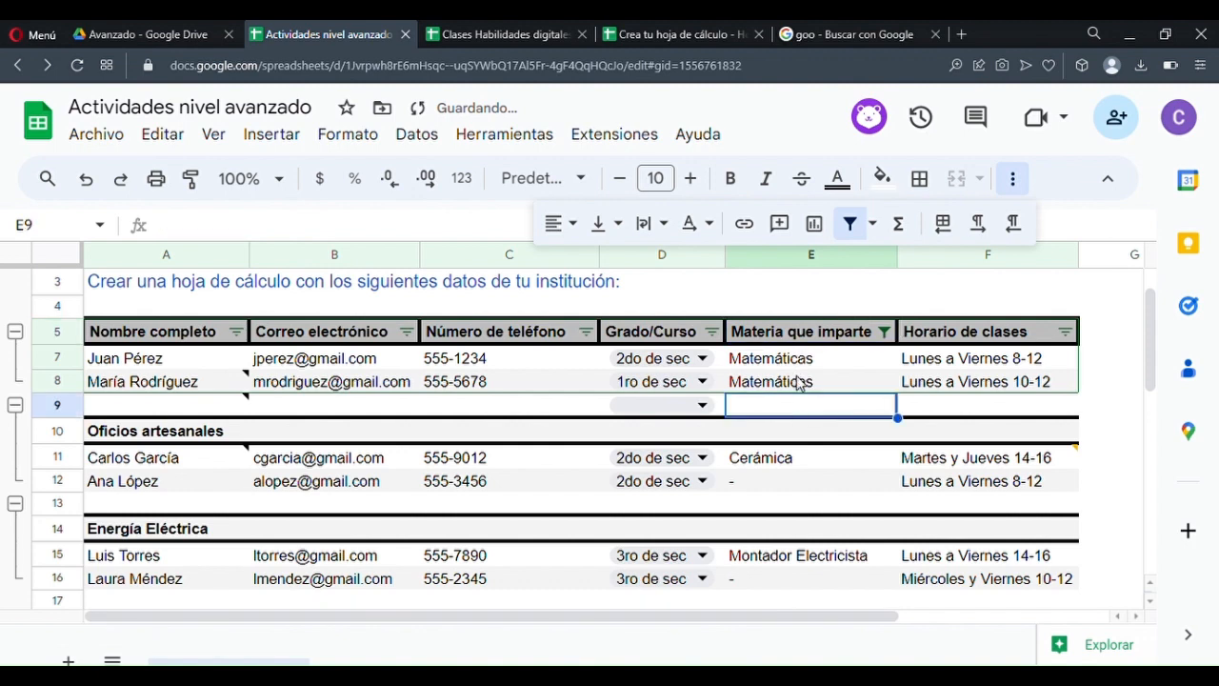
left_click(797, 381)
left_click(793, 364)
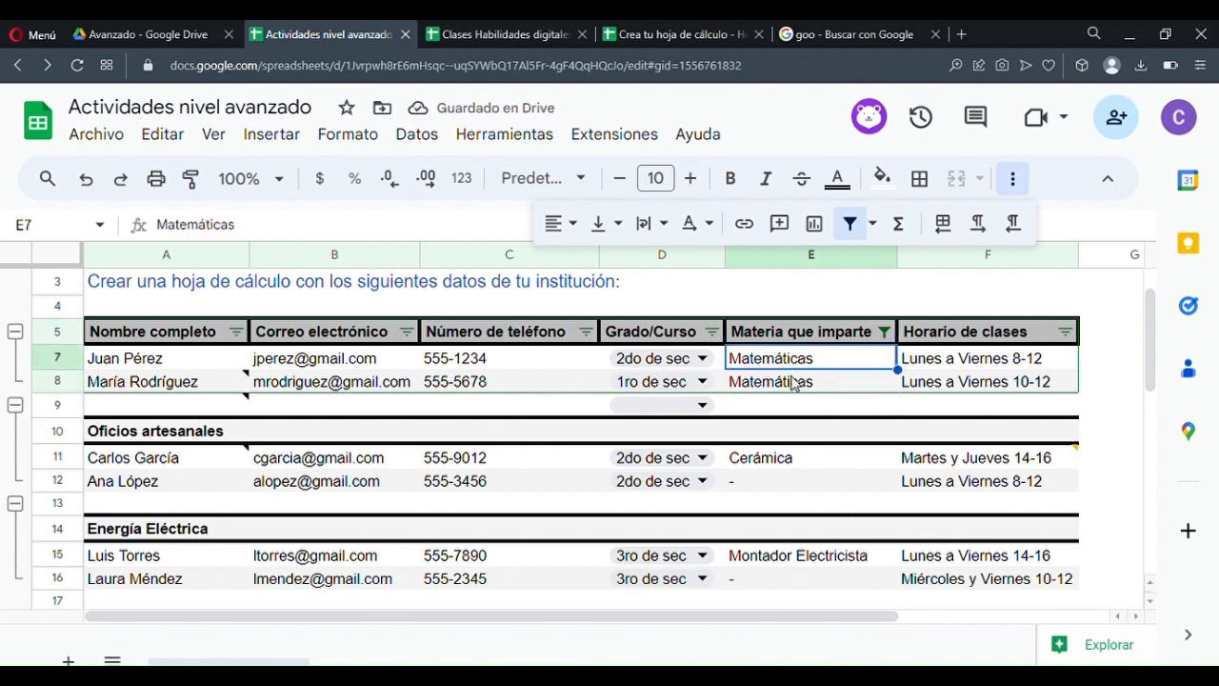
left_click(798, 381)
left_click(794, 367)
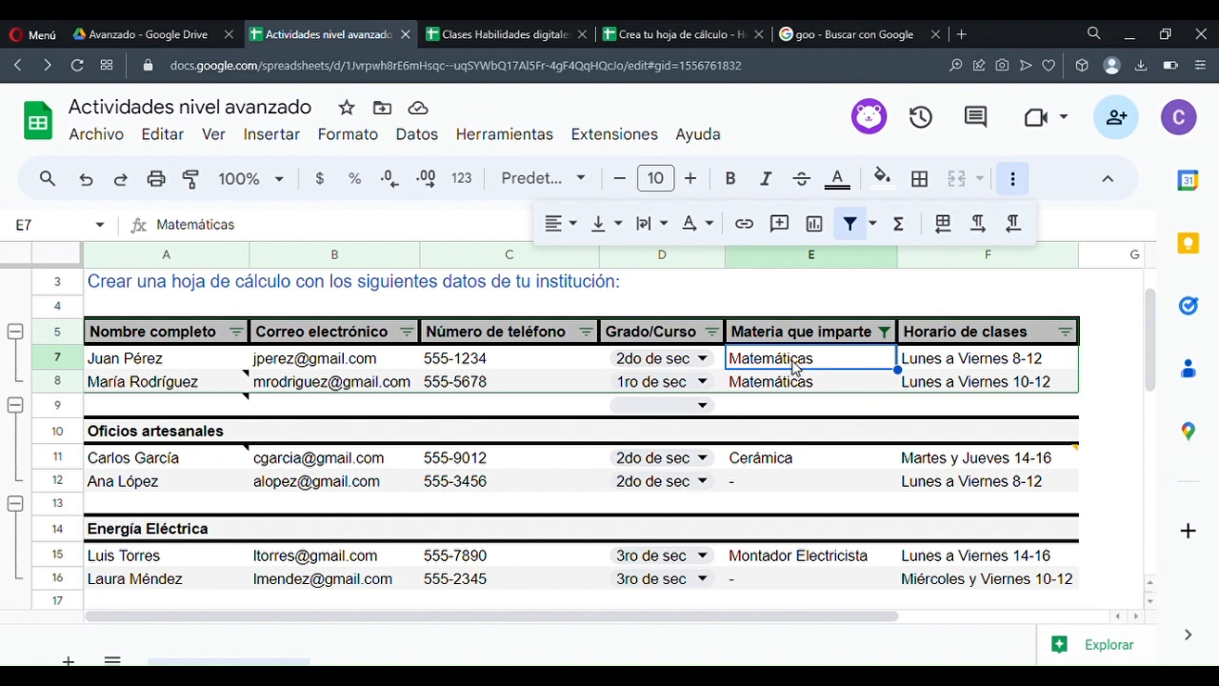
left_click(795, 383)
- Include the (Vacío) value again in the Materia que imparte filter and apply it
left_click(884, 331)
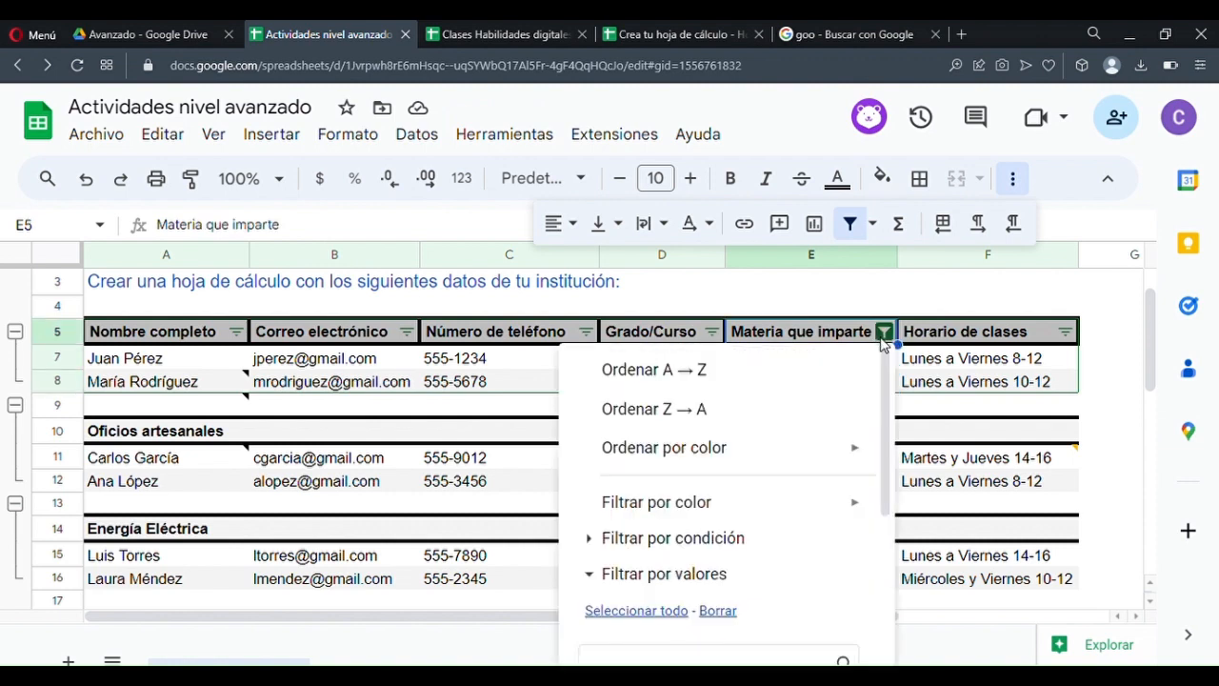
scroll(743, 524, "down", 3)
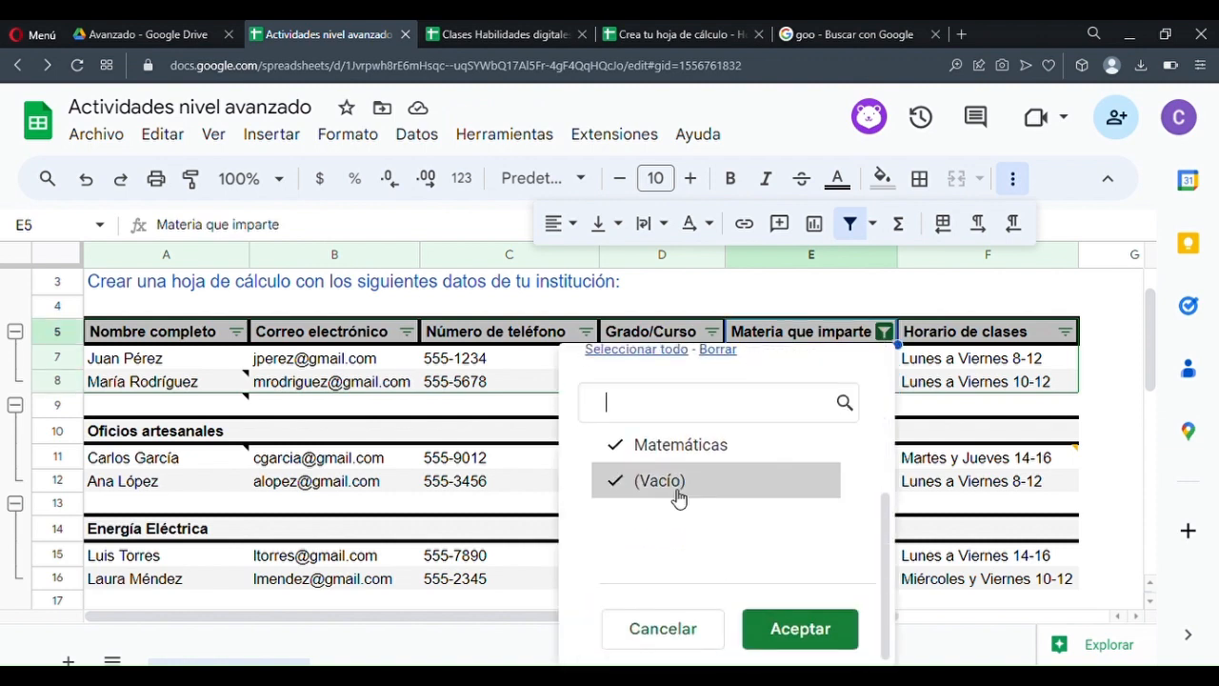
left_click(805, 632)
left_click(819, 408)
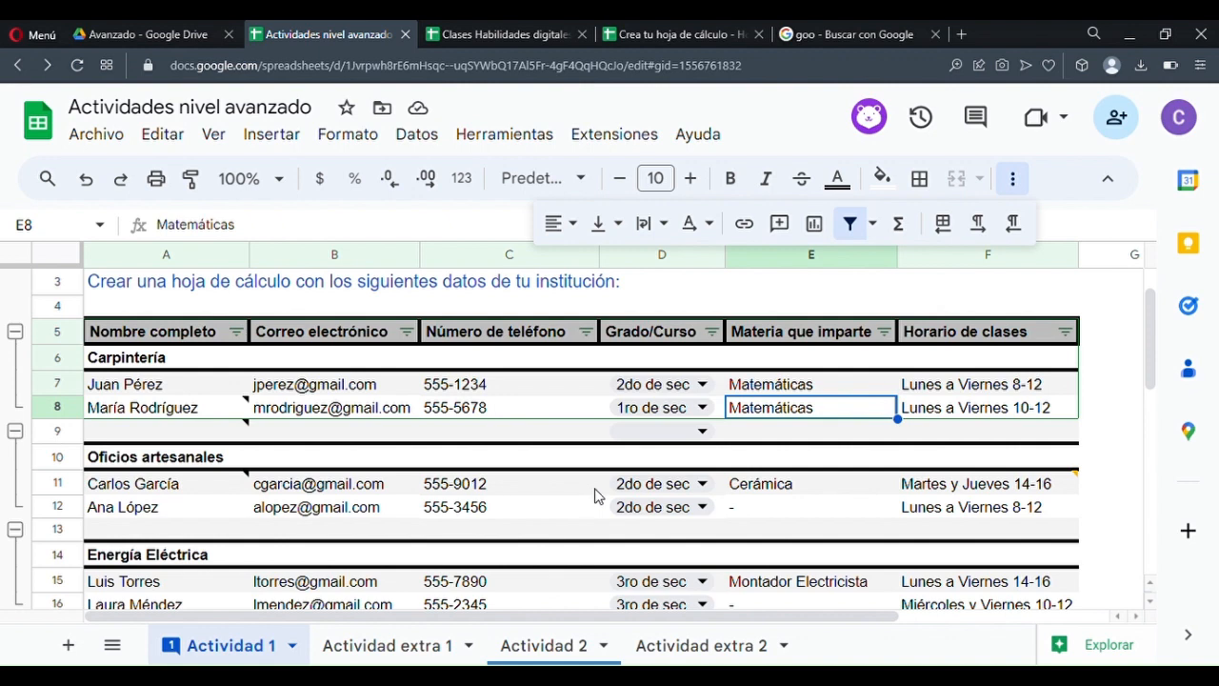
- Collapse the row groups of Energía Eléctrica, Oficios artesanales and Carpintería
left_click(560, 433)
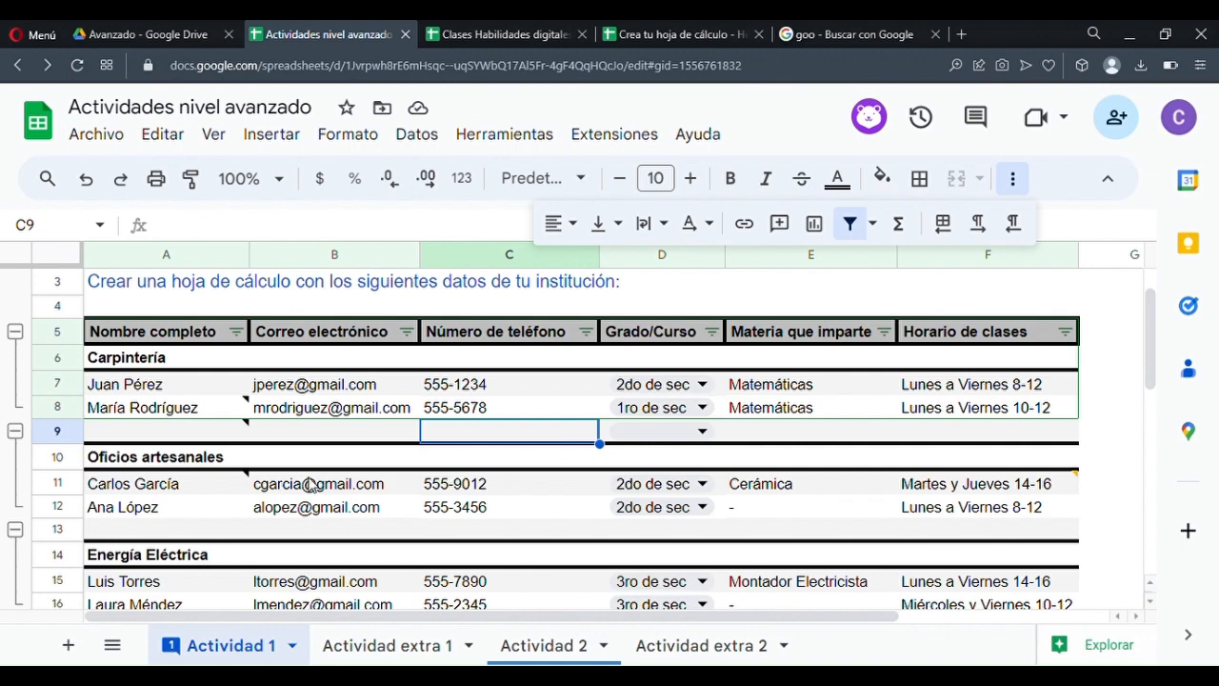
scroll(95, 435, "down", 2)
scroll(89, 449, "up", 2)
left_click(14, 531)
left_click(15, 431)
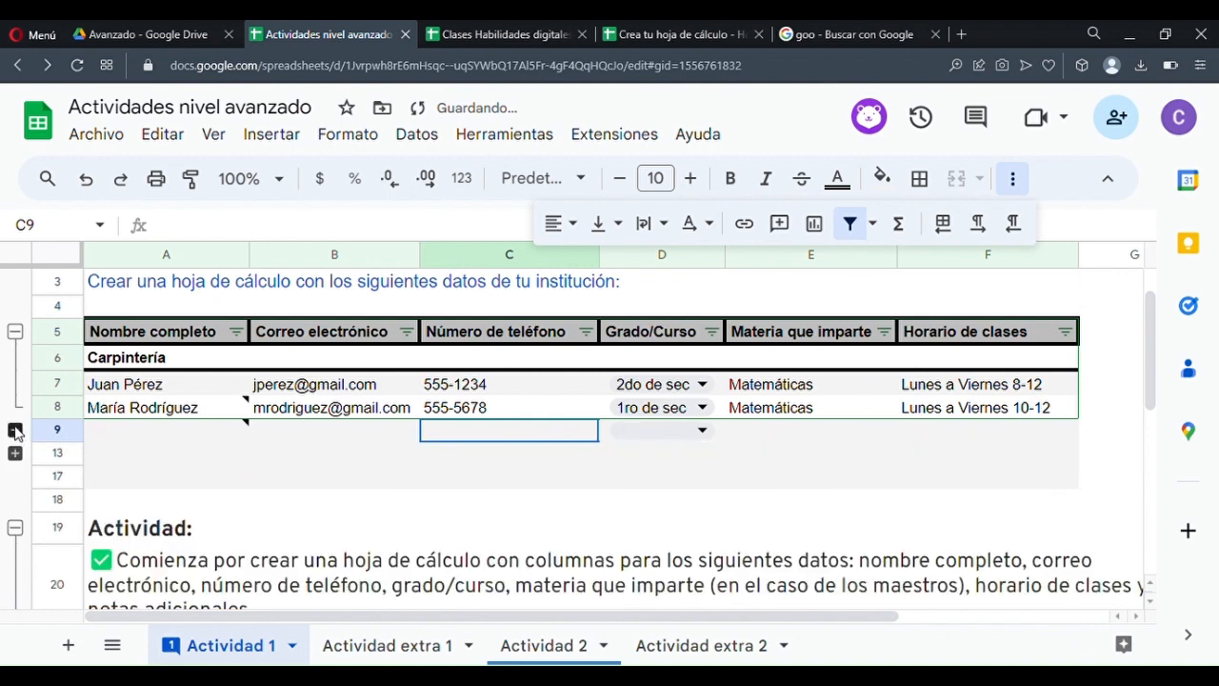
left_click(14, 332)
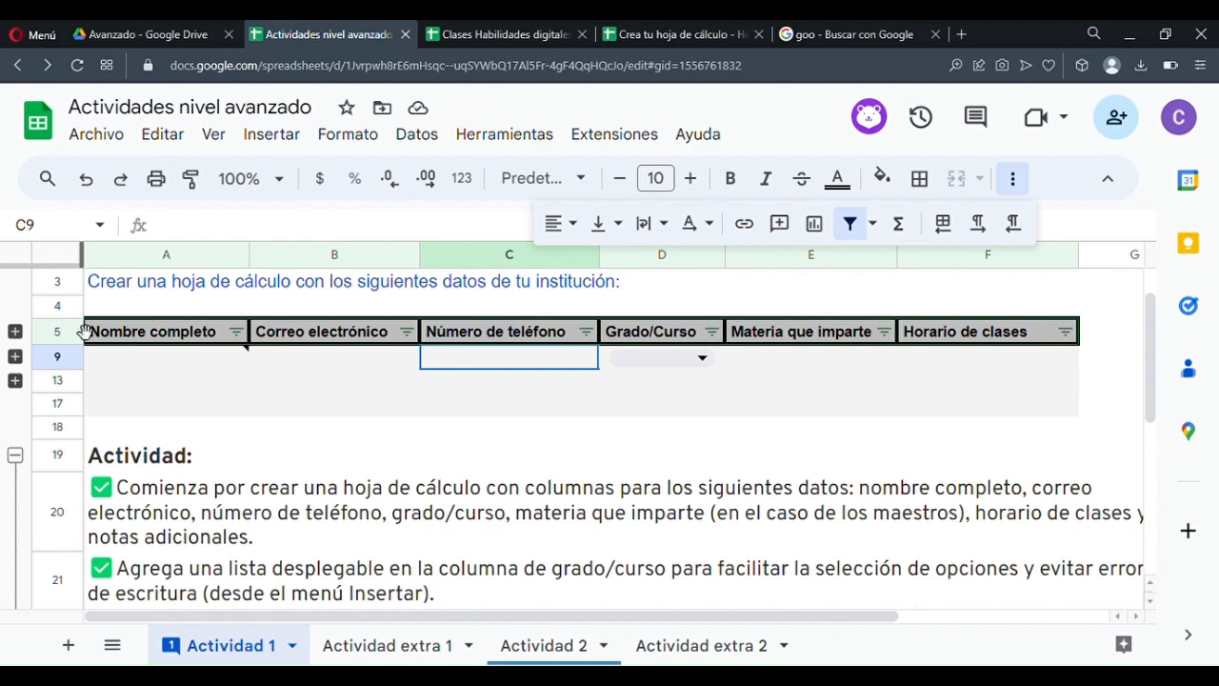
- Expand the collapsed row groups of Oficios artesanales, Carpintería and Energía Eléctrica
left_click(14, 356)
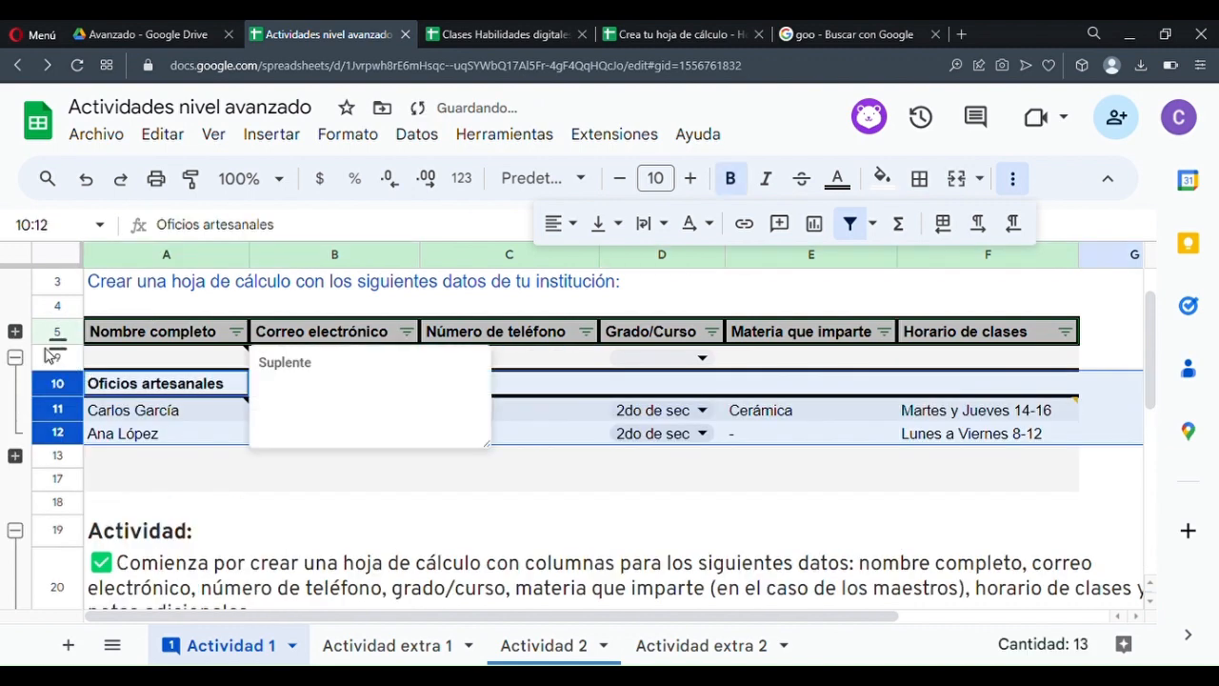
left_click(138, 435)
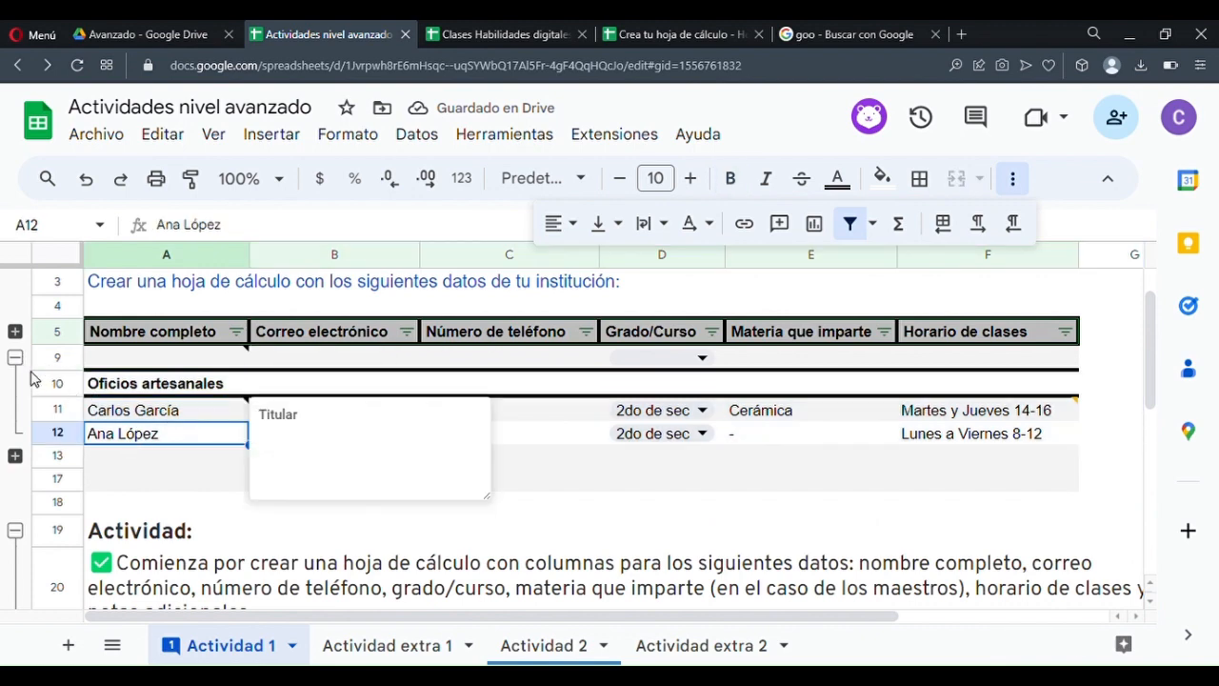
left_click(15, 330)
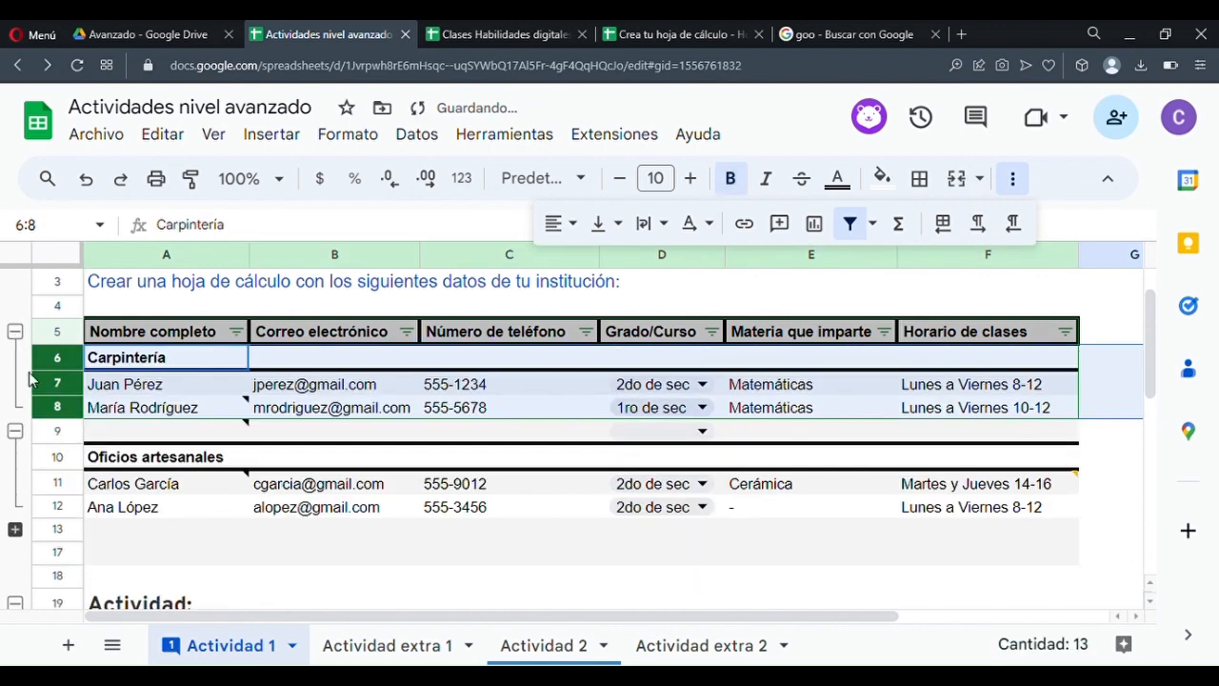
left_click(16, 529)
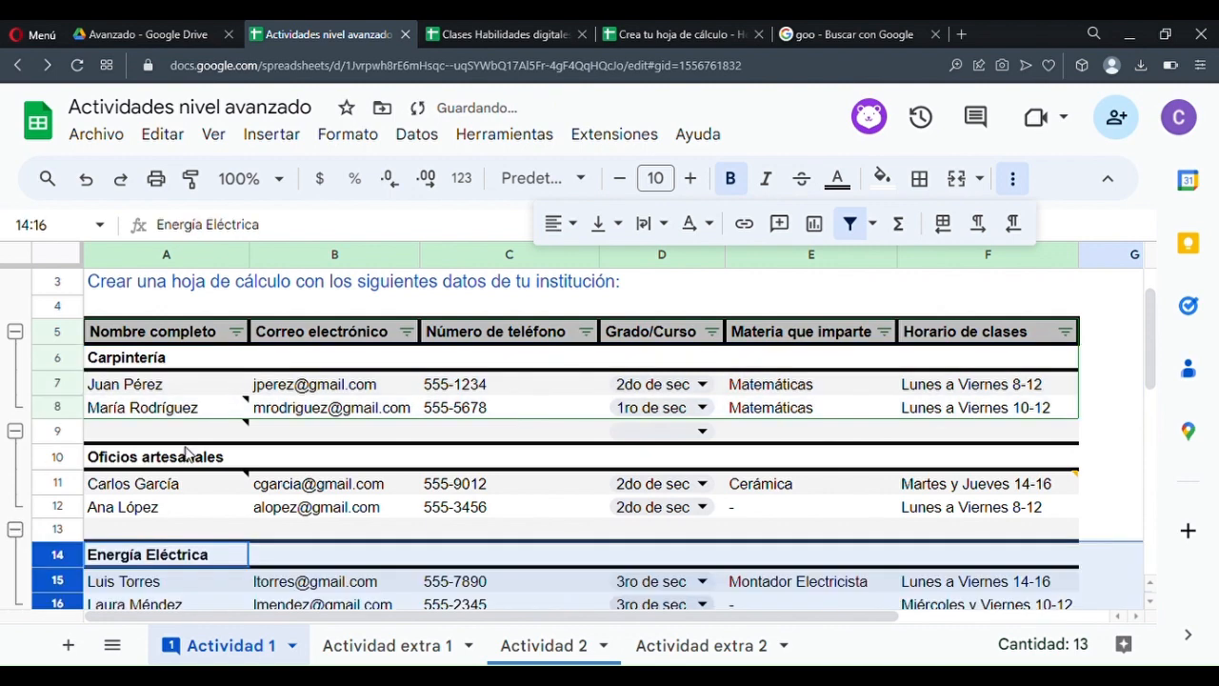
left_click(443, 530)
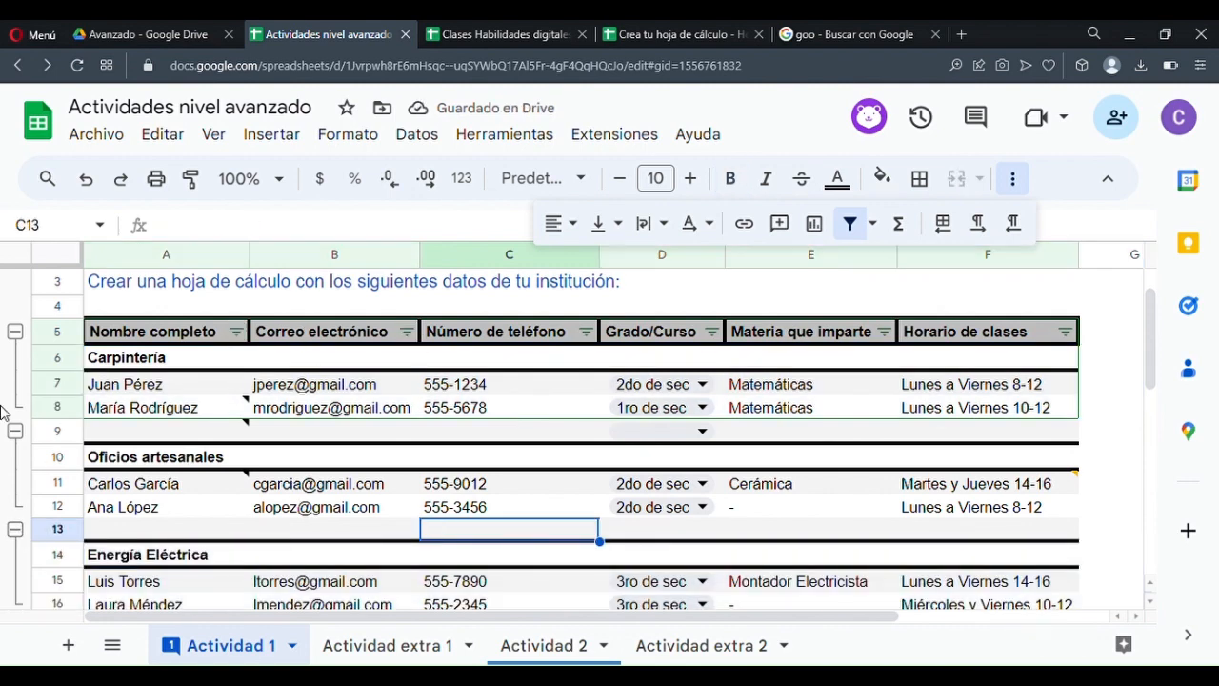
- Select rows 5 to 16 and ungroup them
left_click_drag(80, 334, 92, 448)
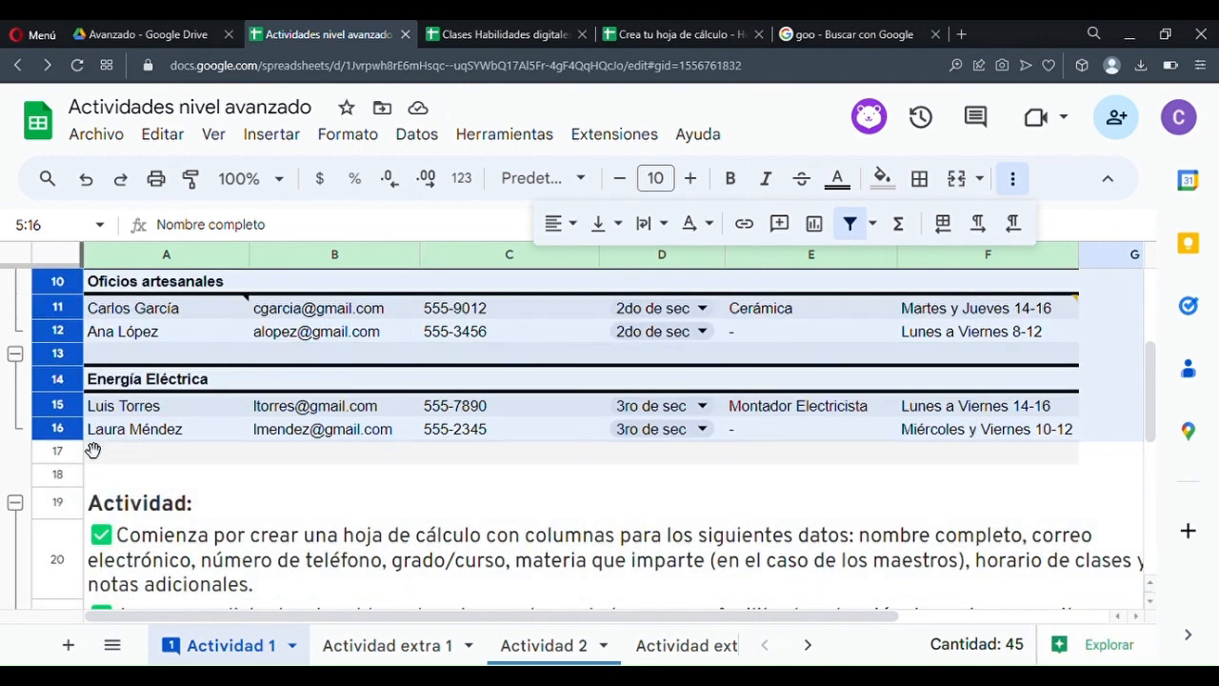
scroll(546, 479, "up", 3)
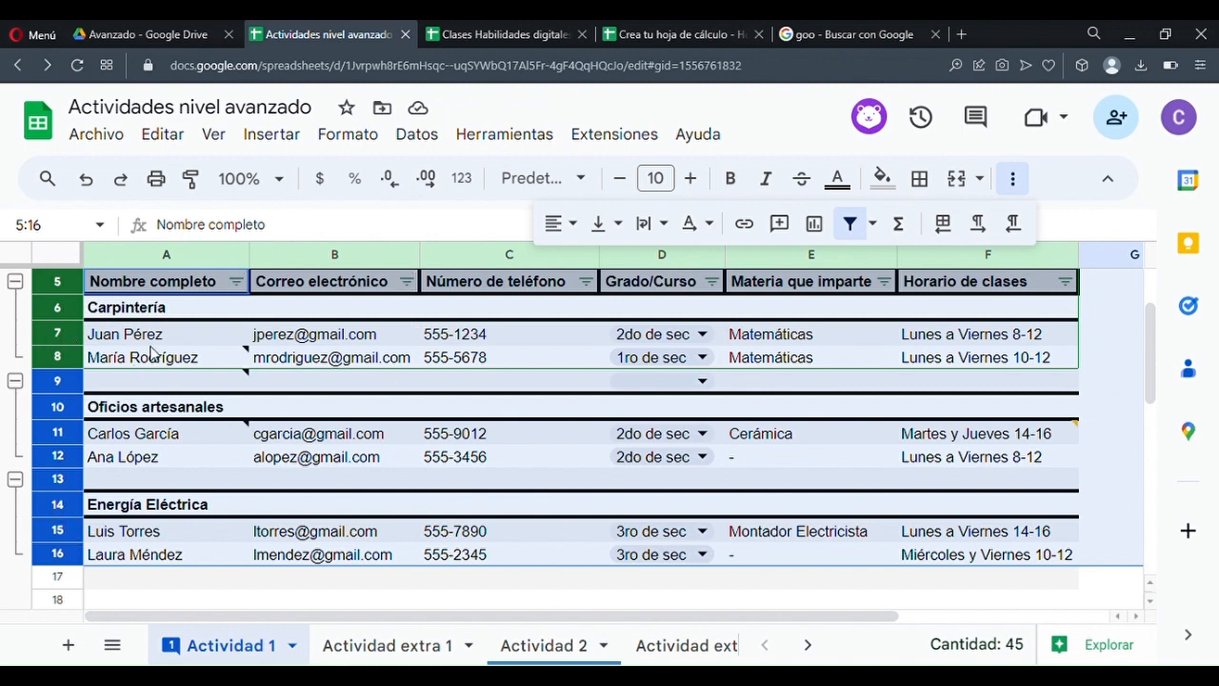
left_click(213, 134)
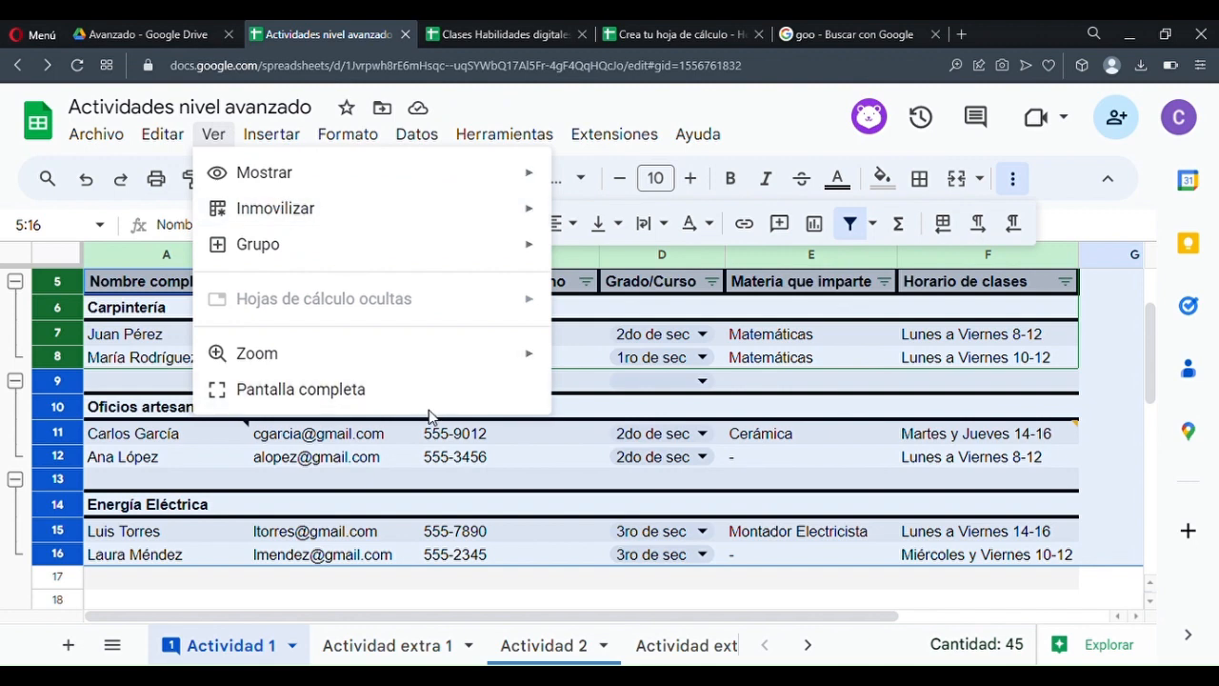
mouse_move(485, 239)
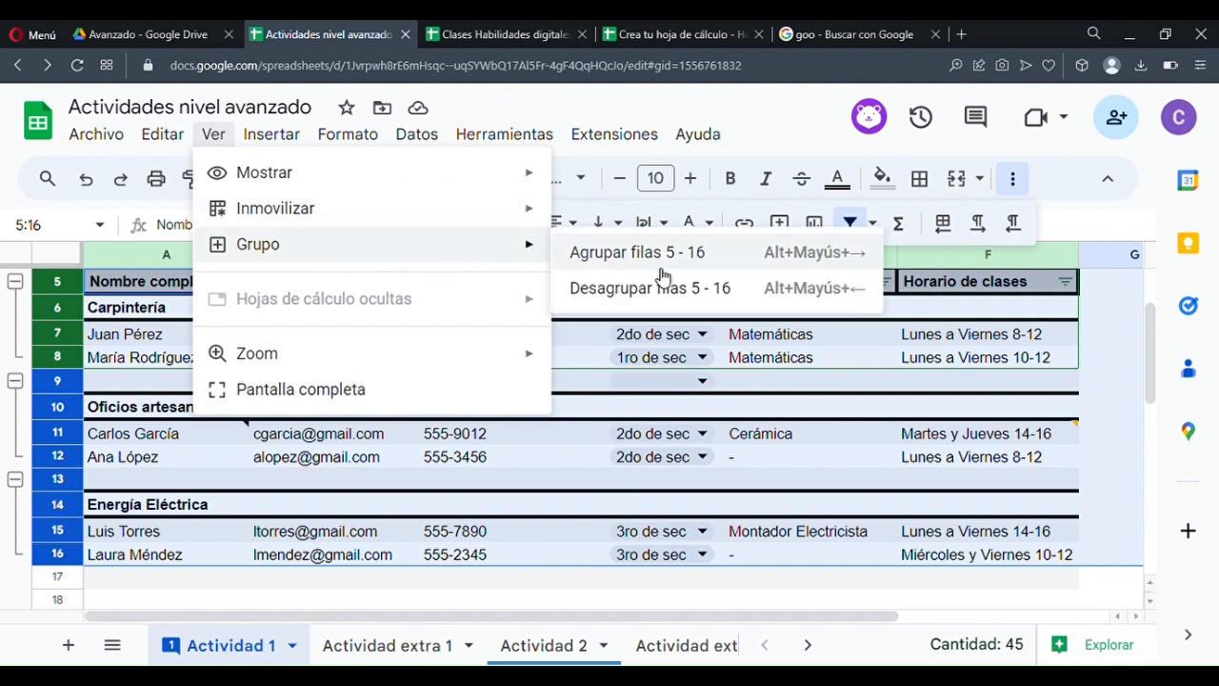
left_click(719, 289)
left_click(451, 380)
scroll(248, 362, "up", 1)
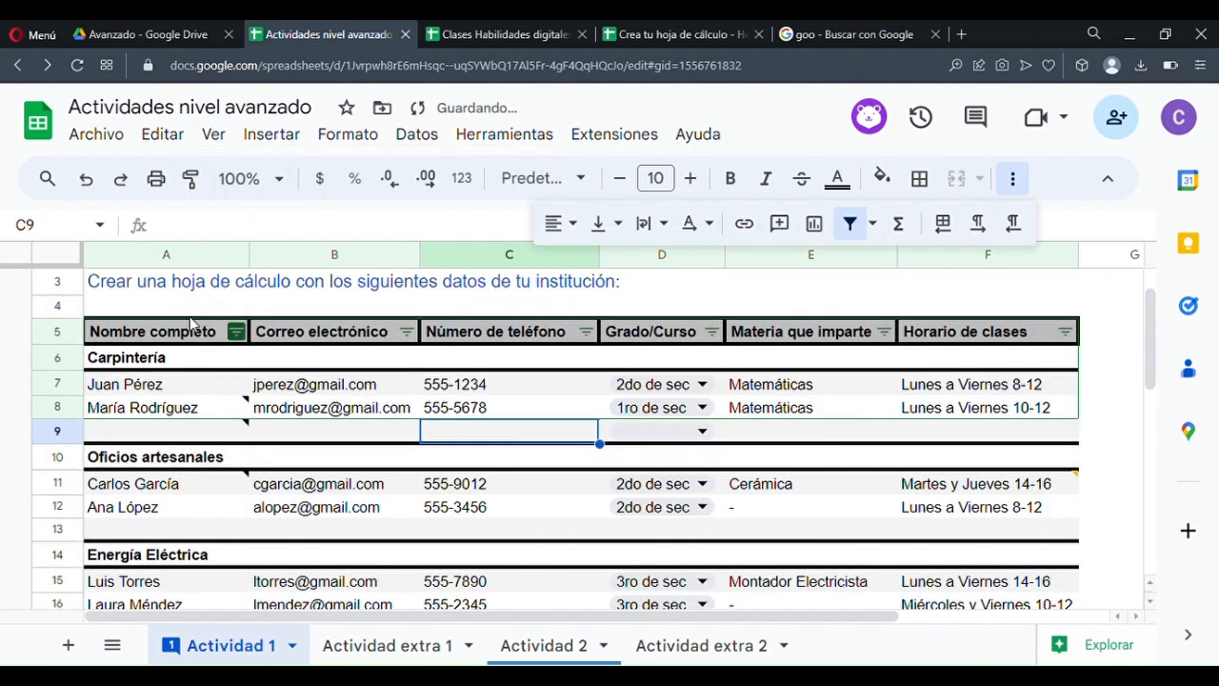
- Review the ungrouped table, examining the rows under Carpintería, Oficios artesanales and Energía Eléctrica
scroll(600, 490, "down", 1)
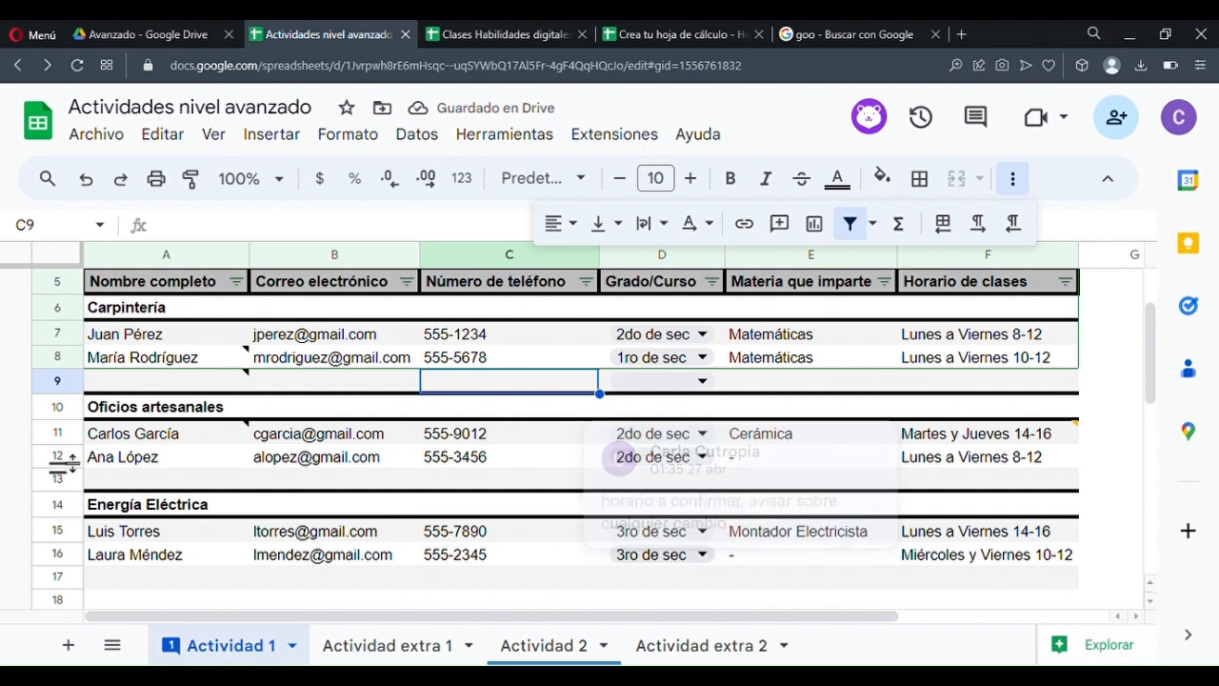
scroll(231, 454, "up", 1)
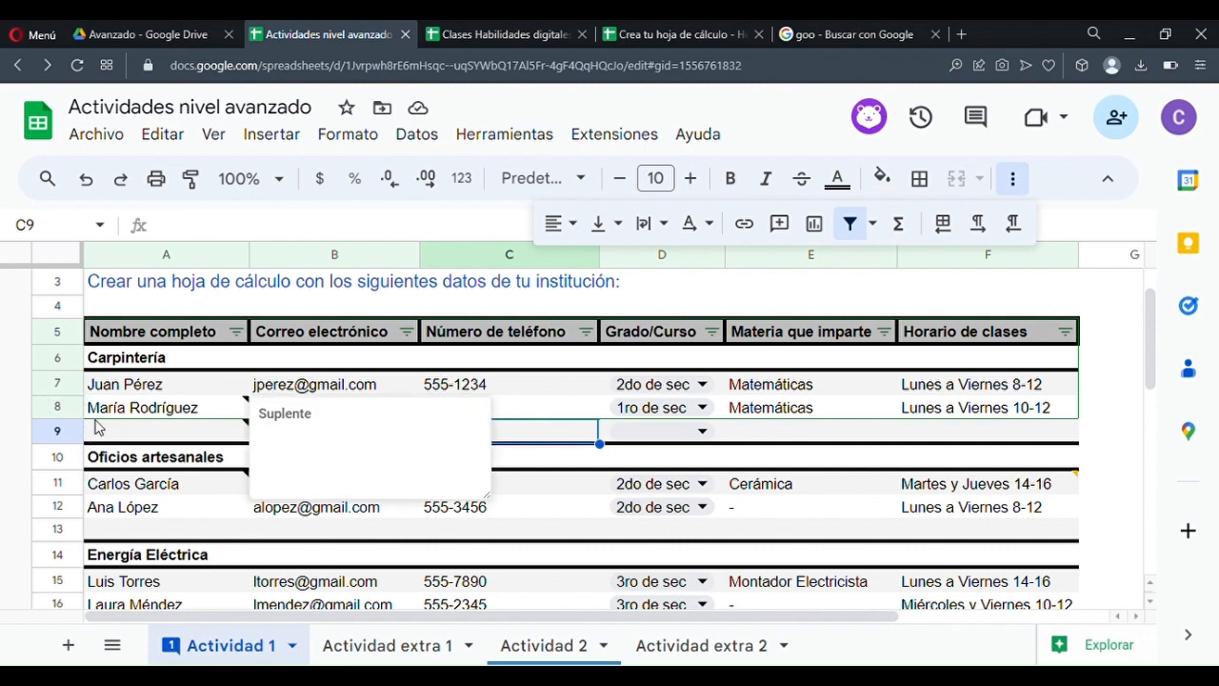
left_click(100, 360)
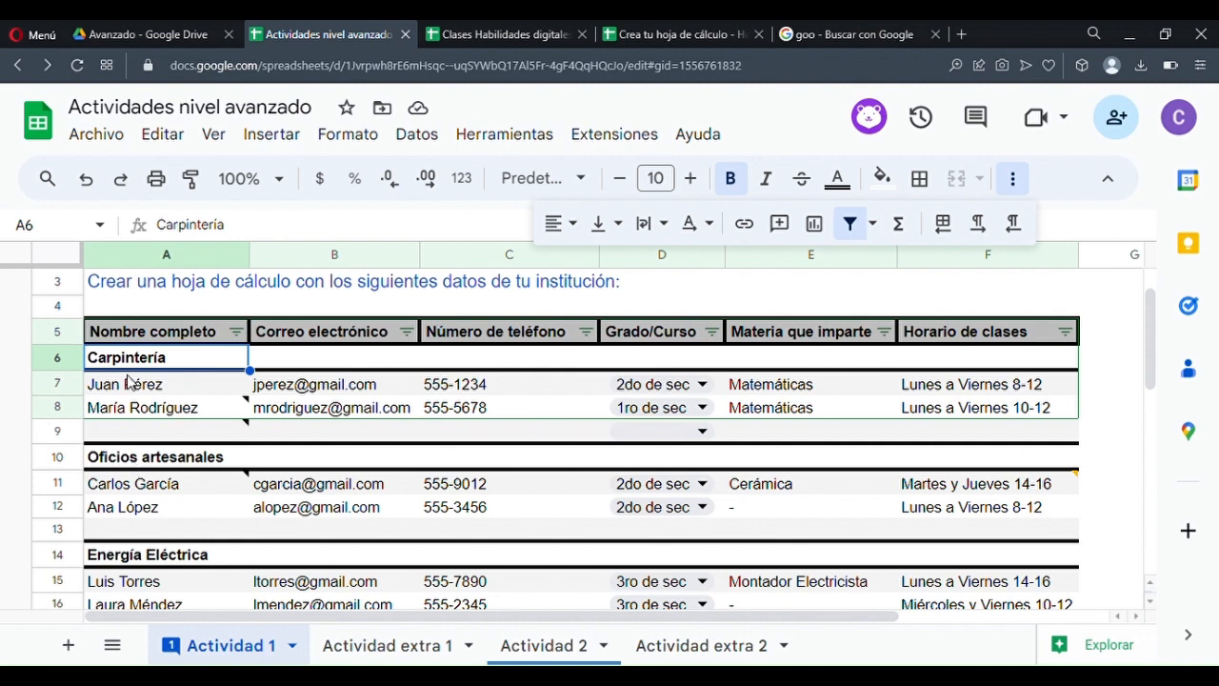
mouse_move(141, 415)
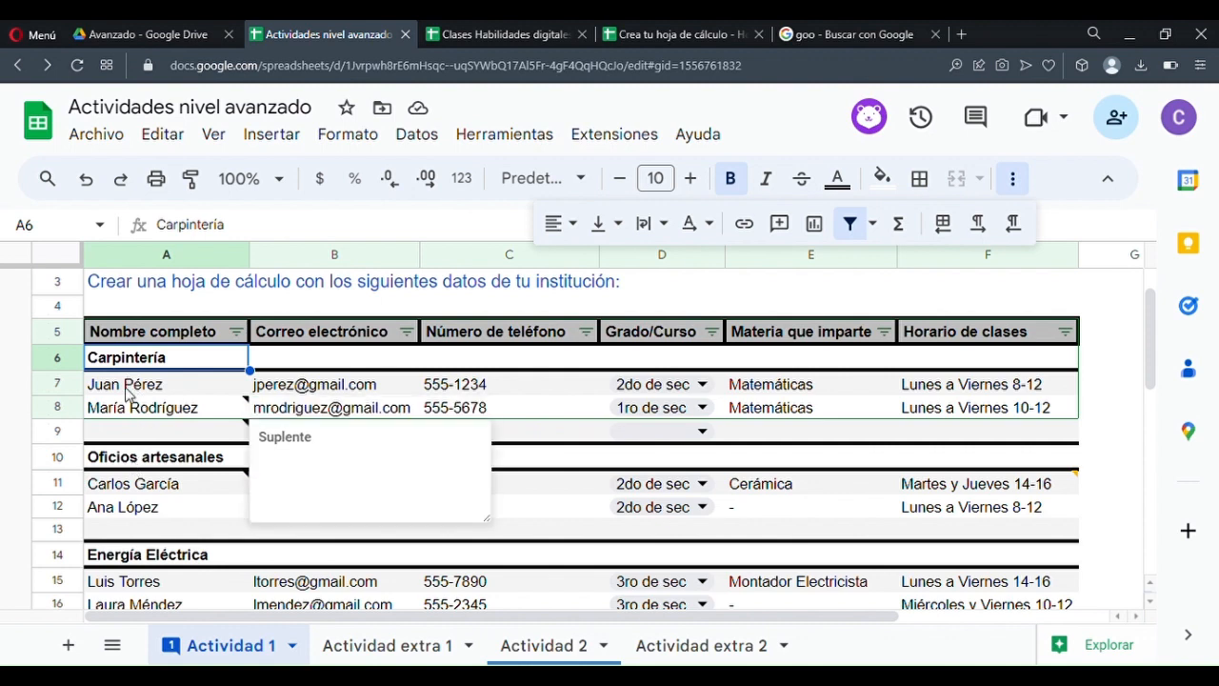
left_click(149, 464)
left_click(156, 491)
scroll(155, 491, "down", 3)
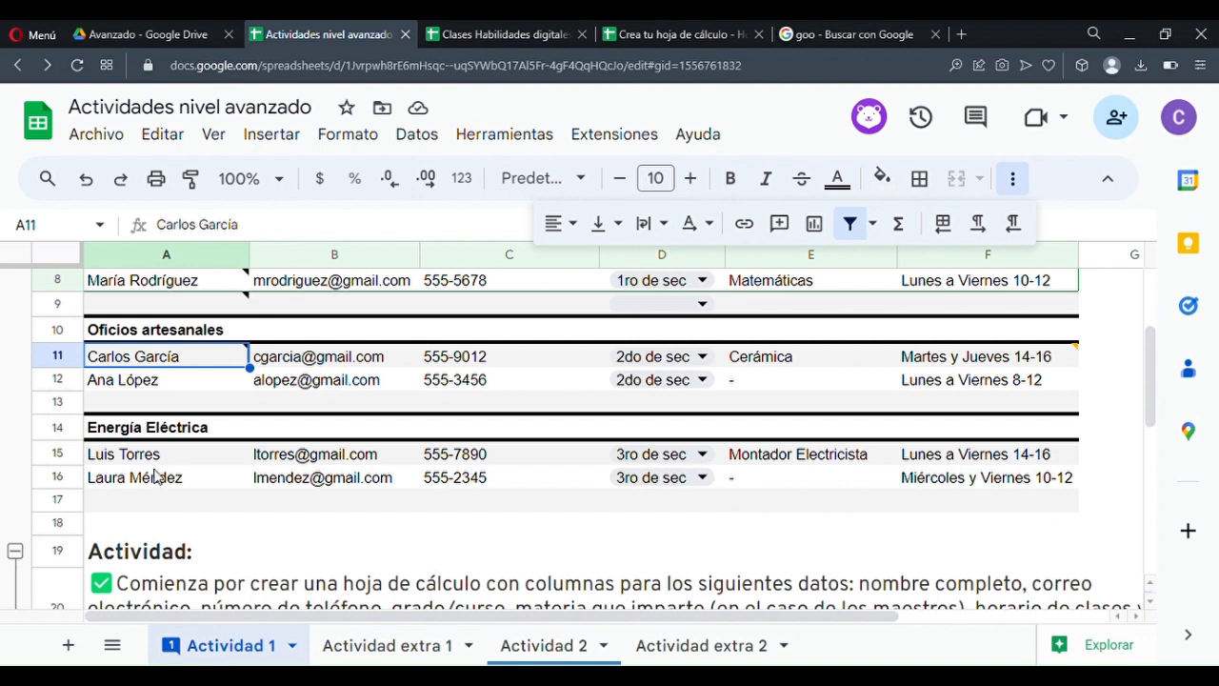
scroll(123, 429, "up", 1)
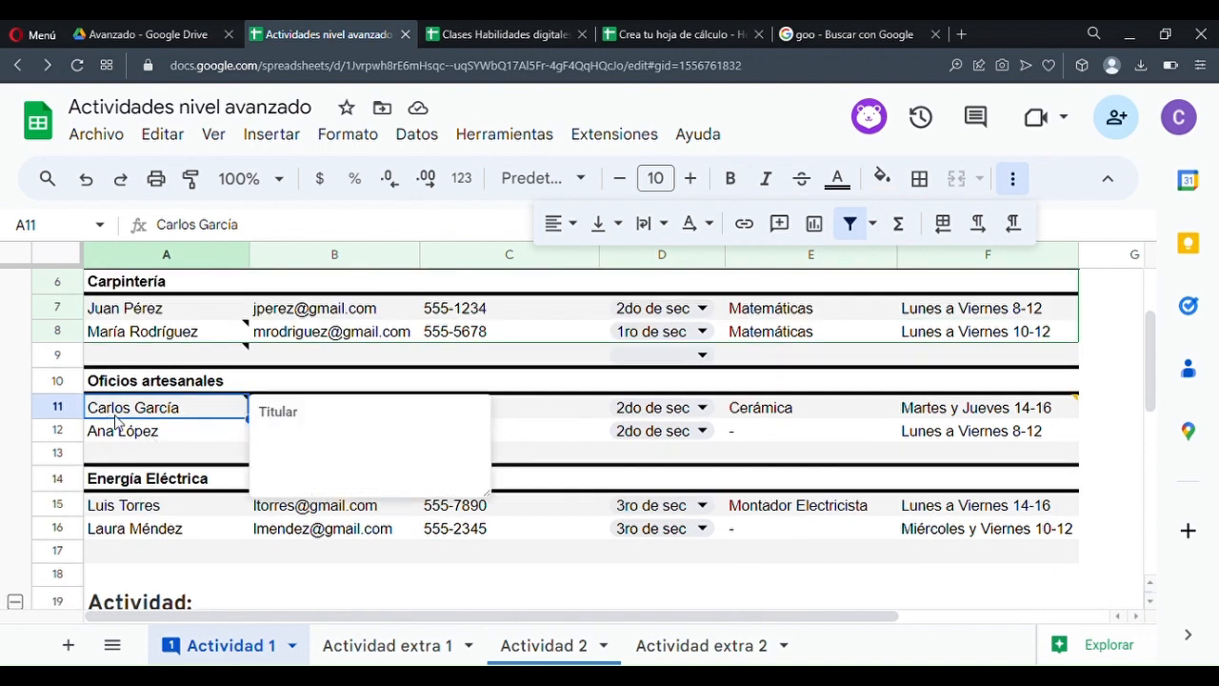
scroll(95, 400, "up", 1)
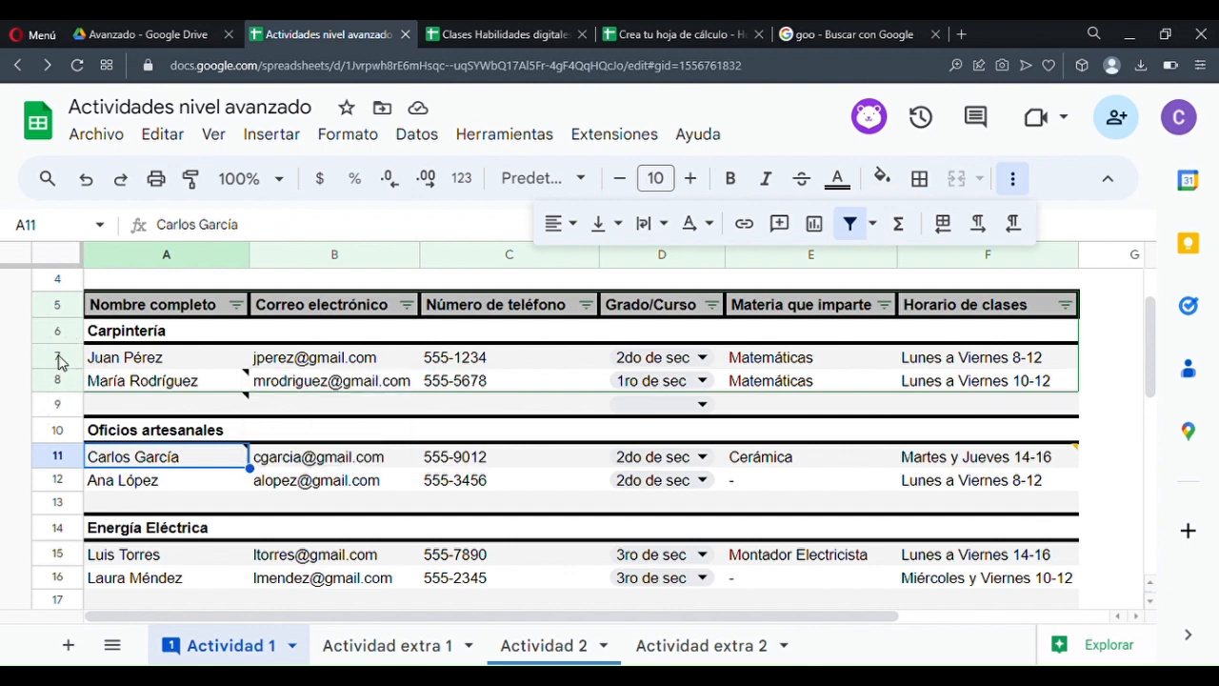
- Select rows 7 and 8 under Carpintería and hide the expanded set of extra formatting tools
left_click(59, 360)
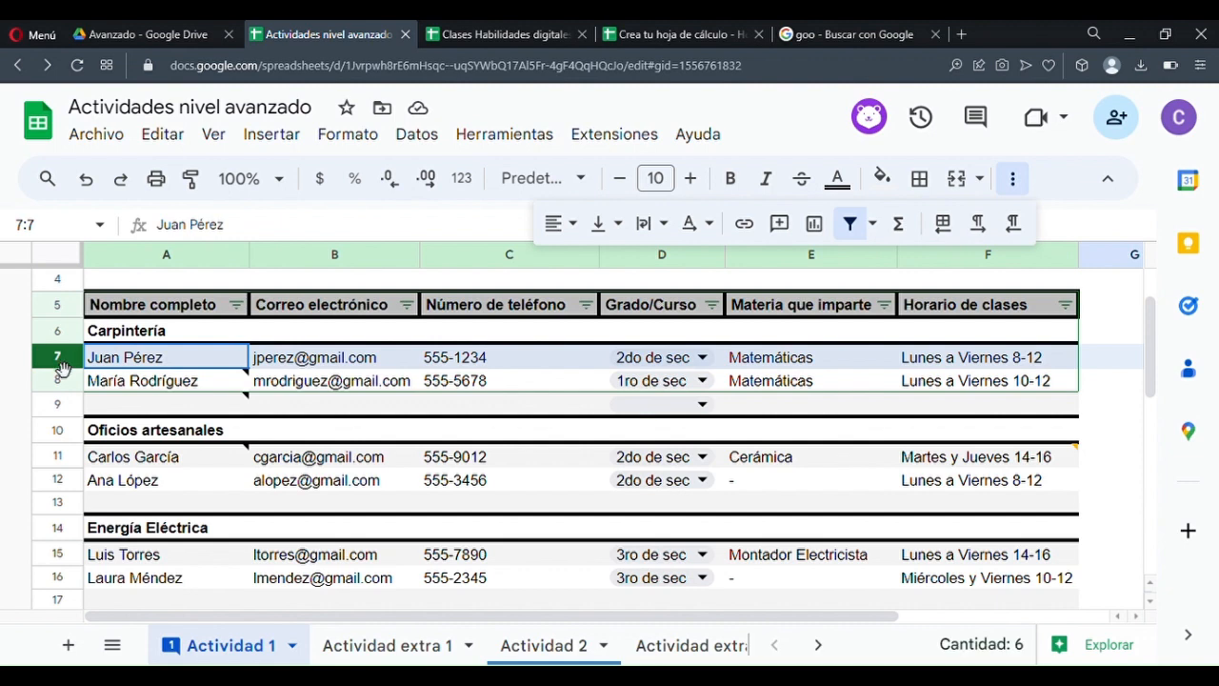
left_click(61, 383, "shift")
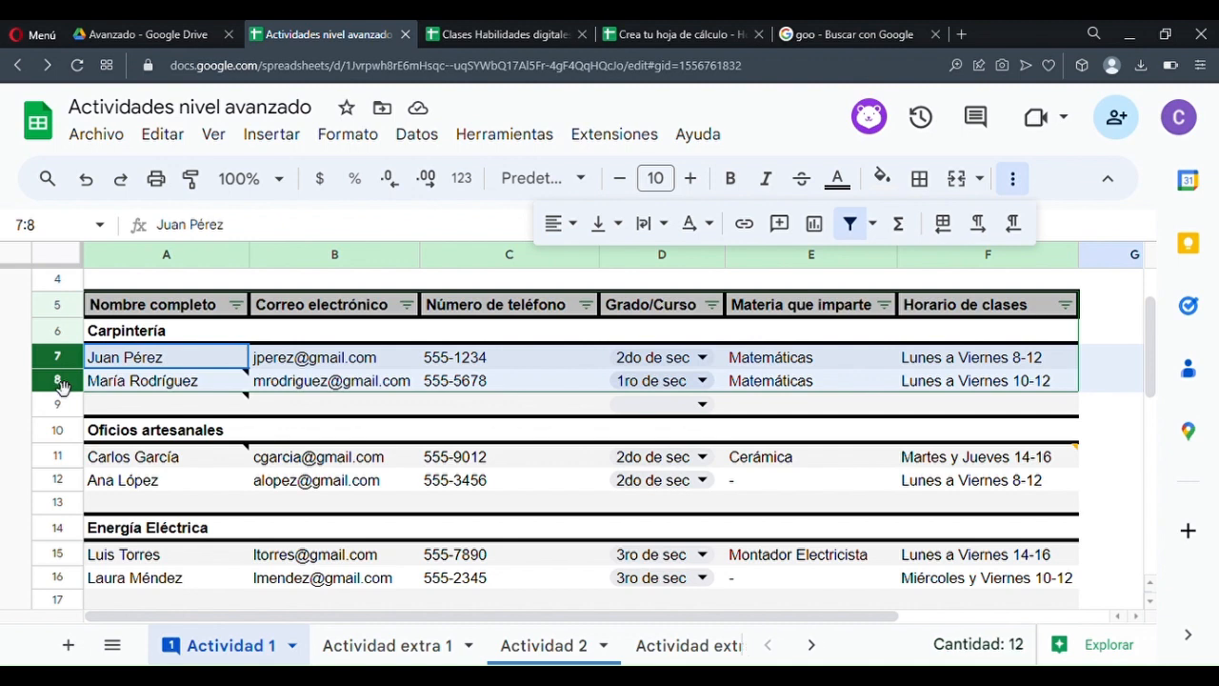
mouse_move(62, 386)
left_mouse_down()
mouse_move(61, 405)
mouse_move(63, 366)
mouse_move(63, 389)
left_mouse_up()
mouse_move(117, 379)
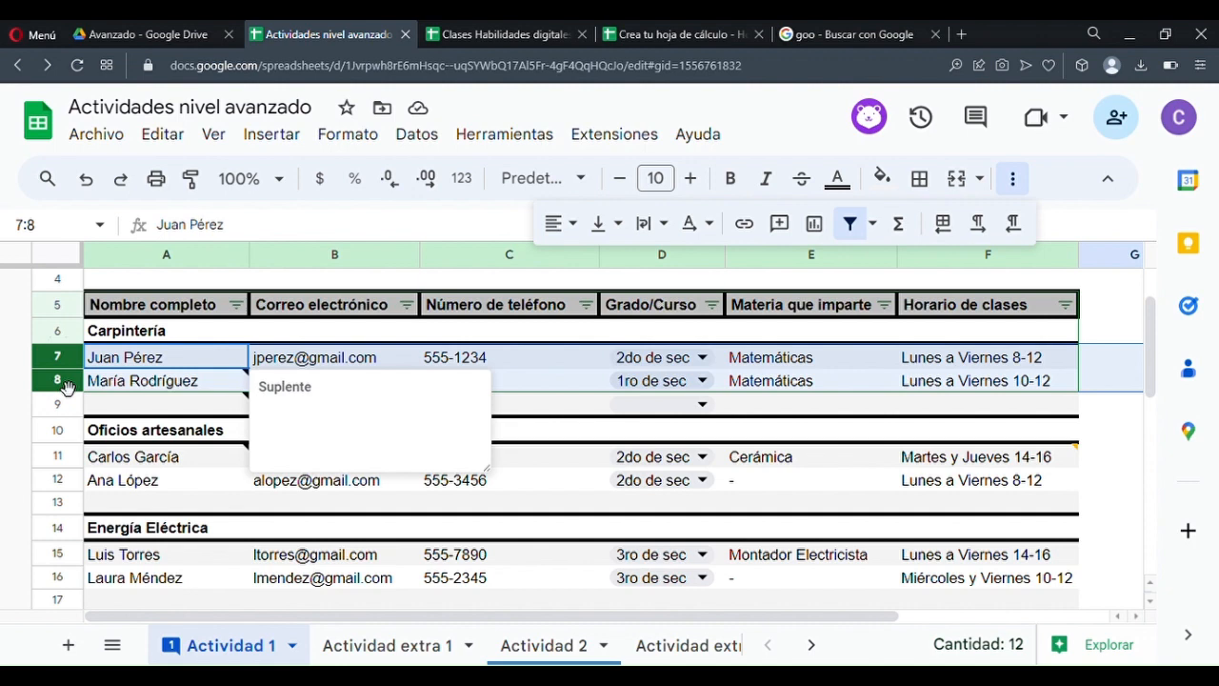
left_click(1012, 178)
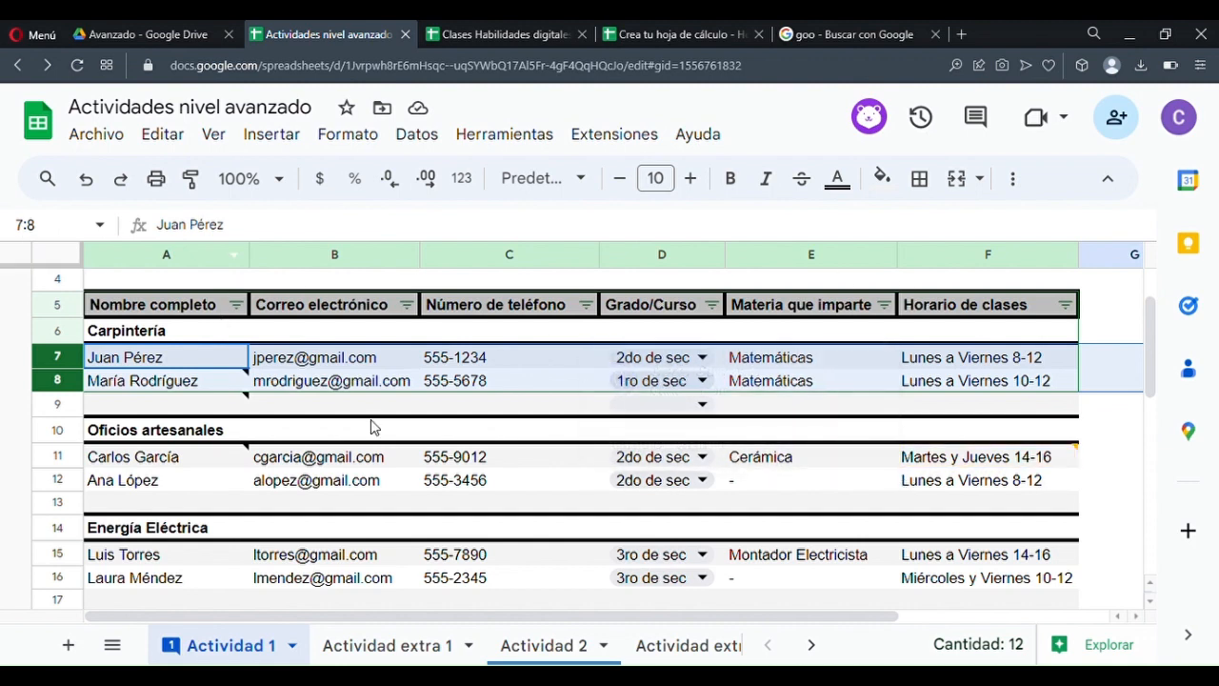
left_click(105, 135)
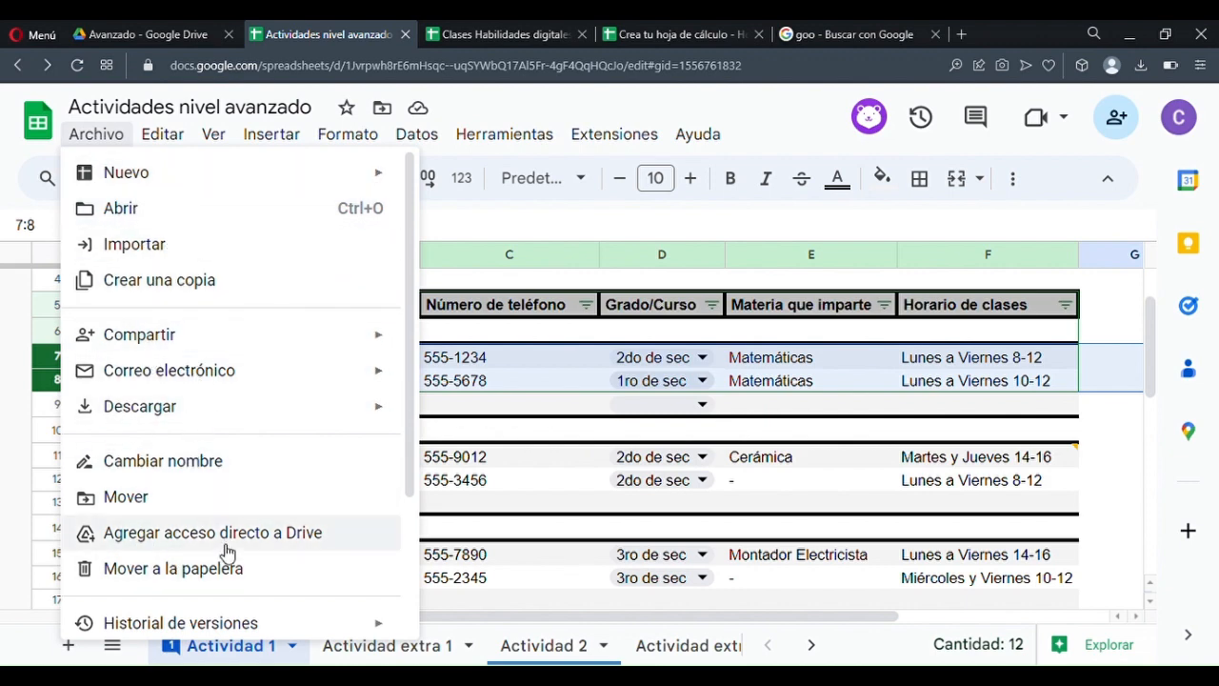
left_click(770, 434)
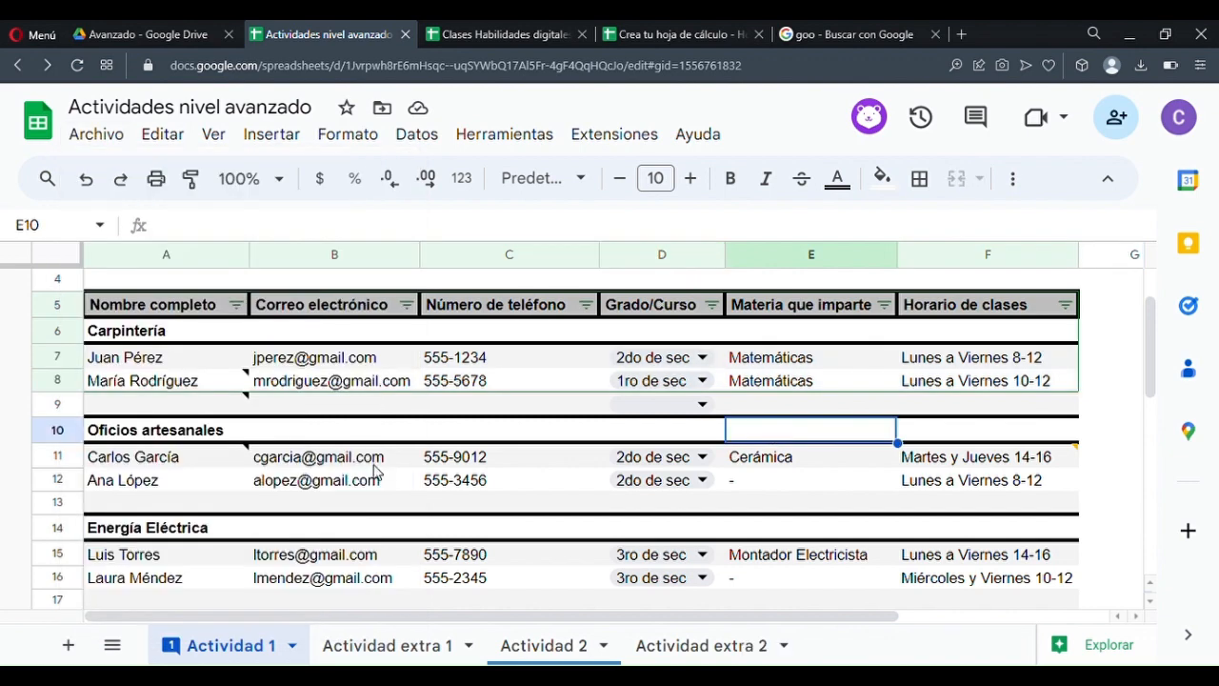
left_click(164, 135)
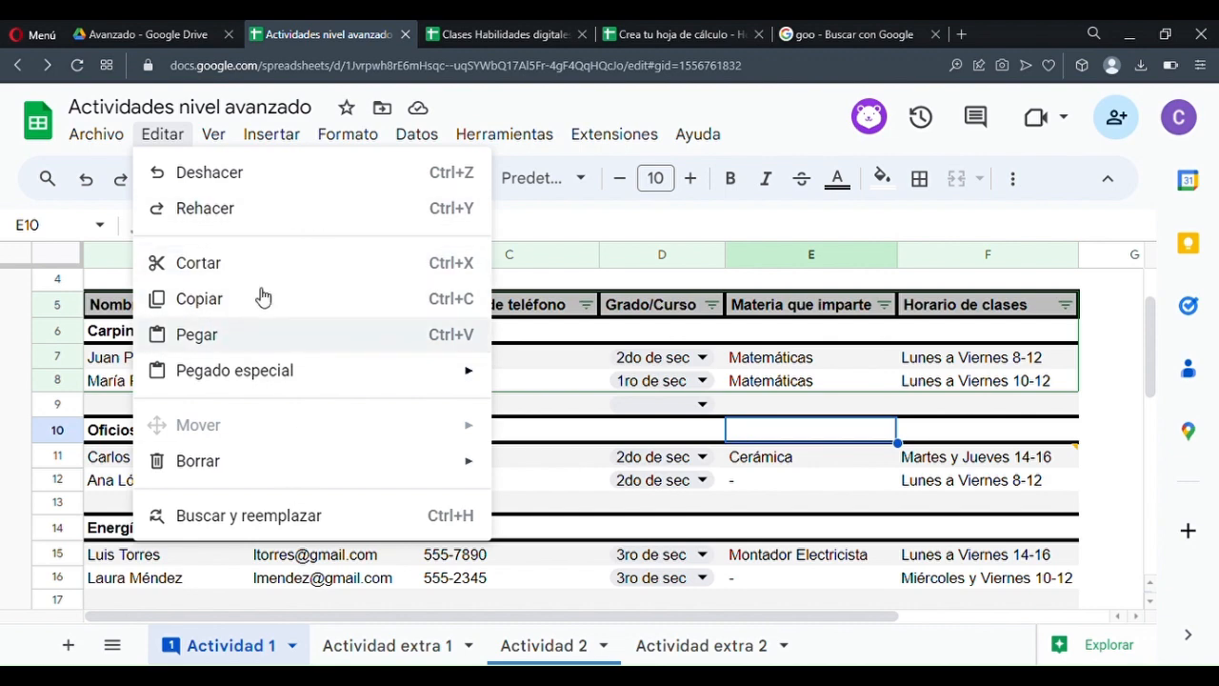
mouse_move(267, 371)
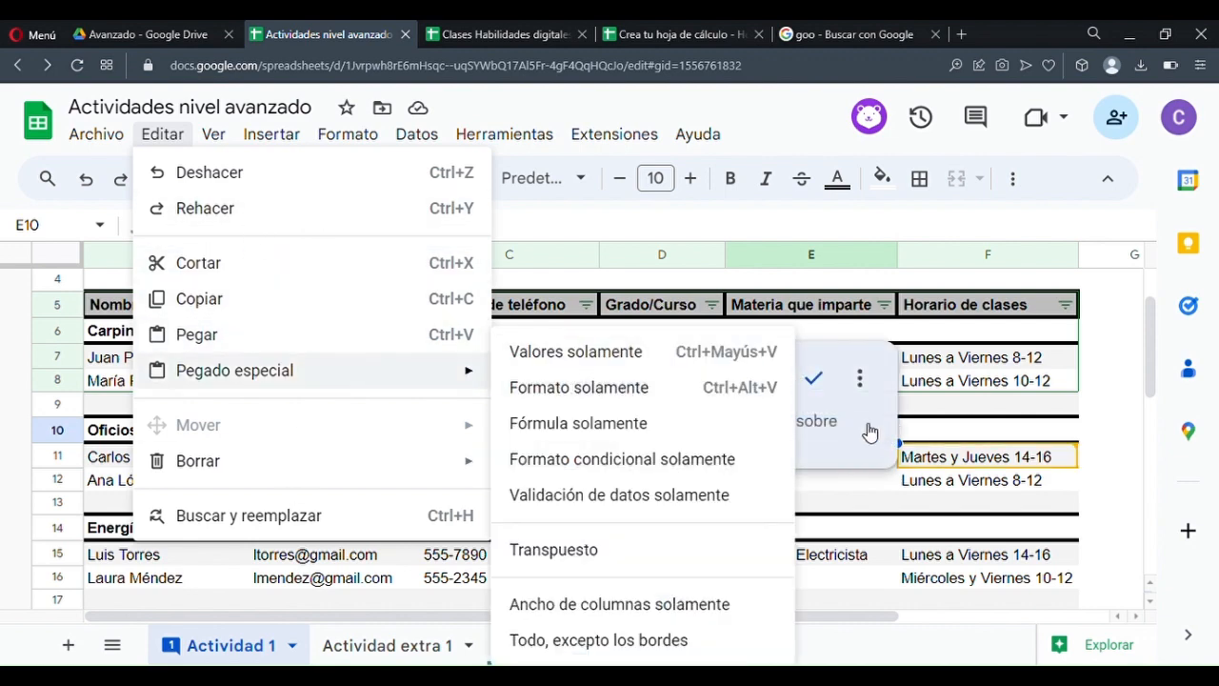
left_click(869, 431)
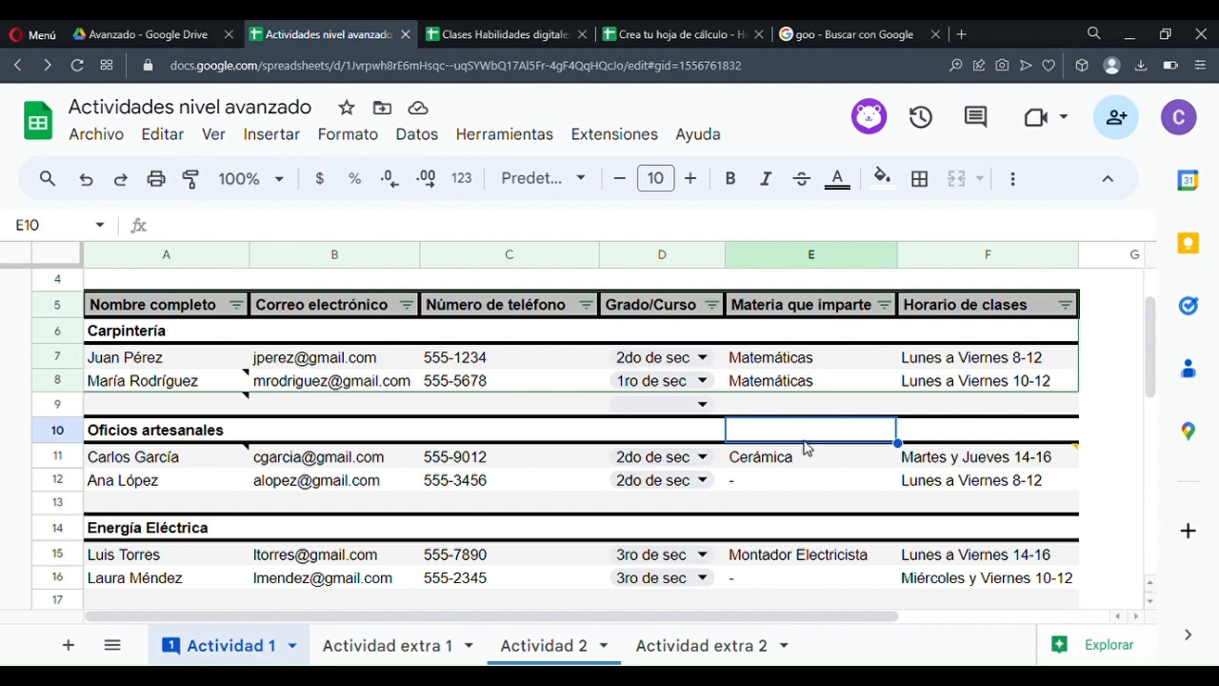
- Select the Oficios artesanales heading range A10:F10 and cut it, leaving the cut without pasting
left_click(162, 430)
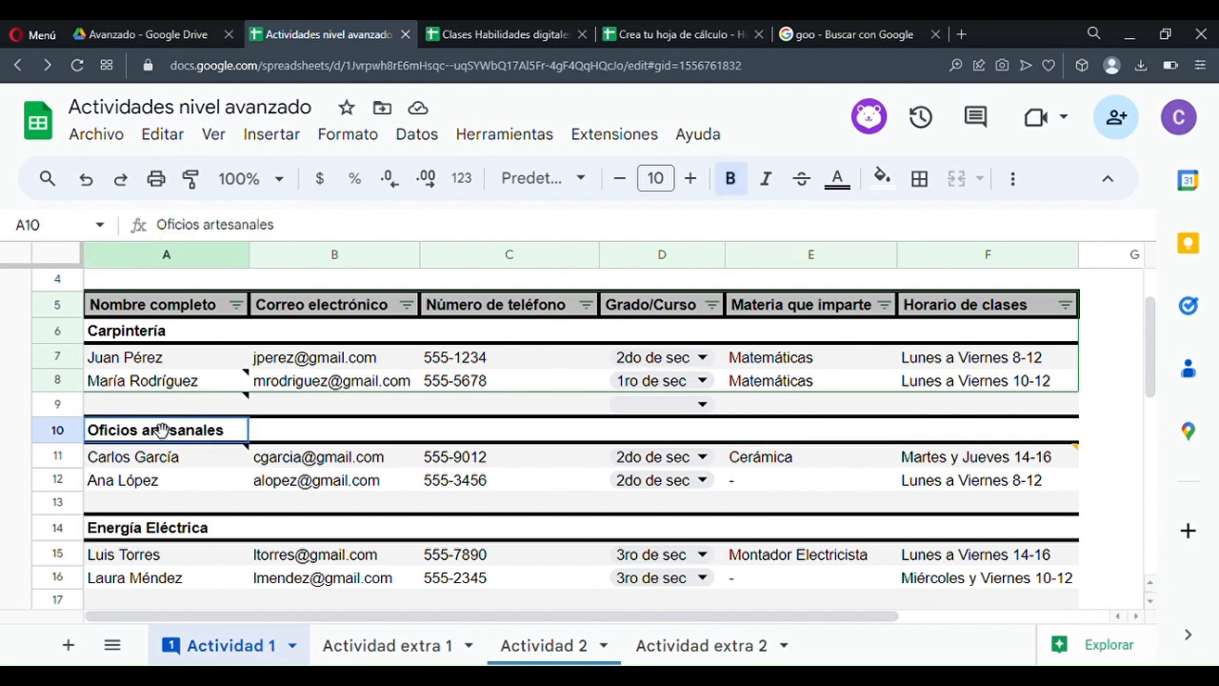
left_click_drag(162, 431, 1024, 433)
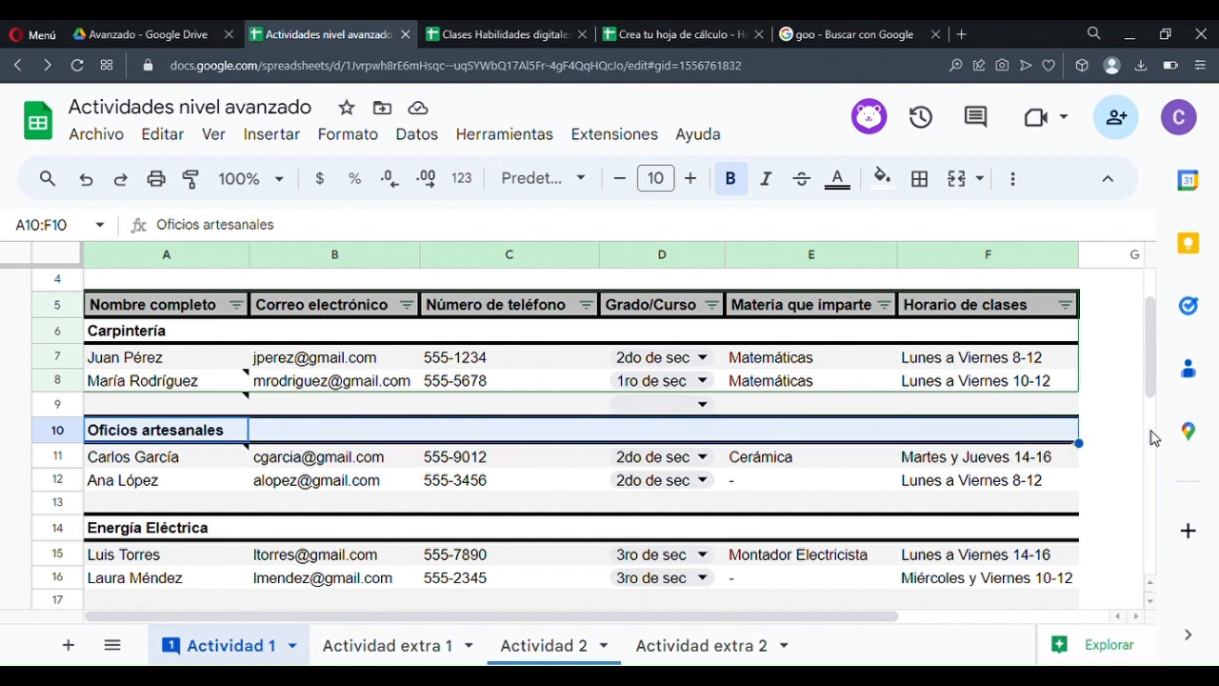
left_click(228, 148)
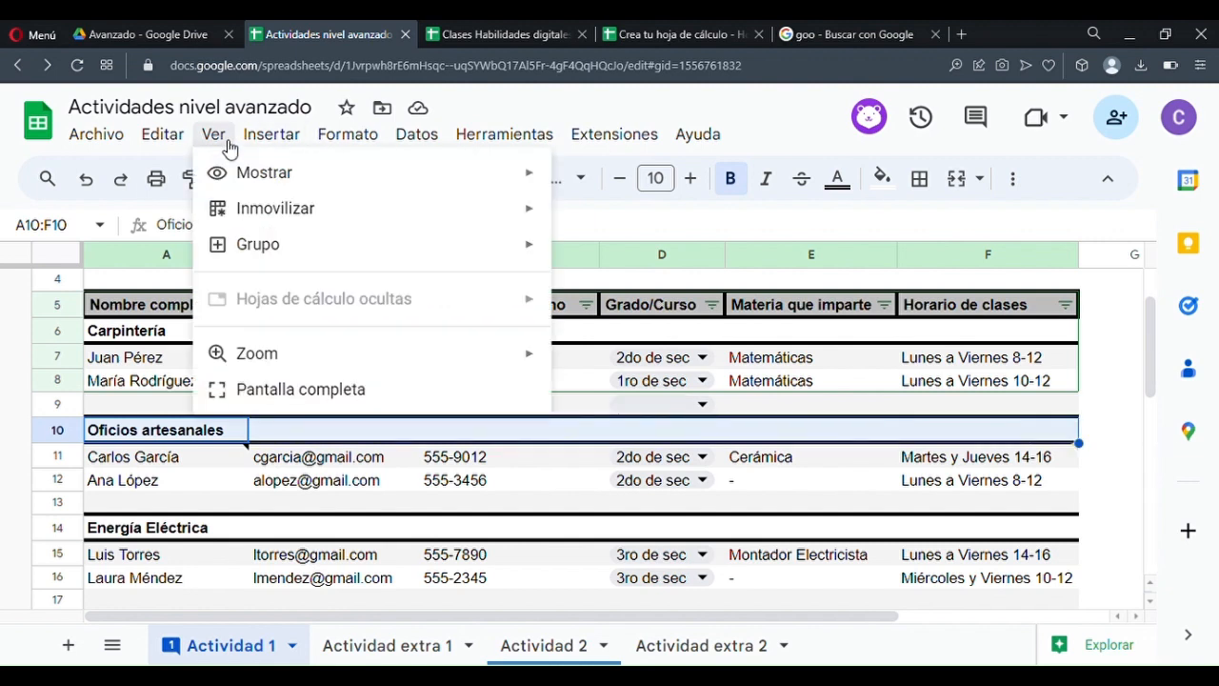
mouse_move(180, 145)
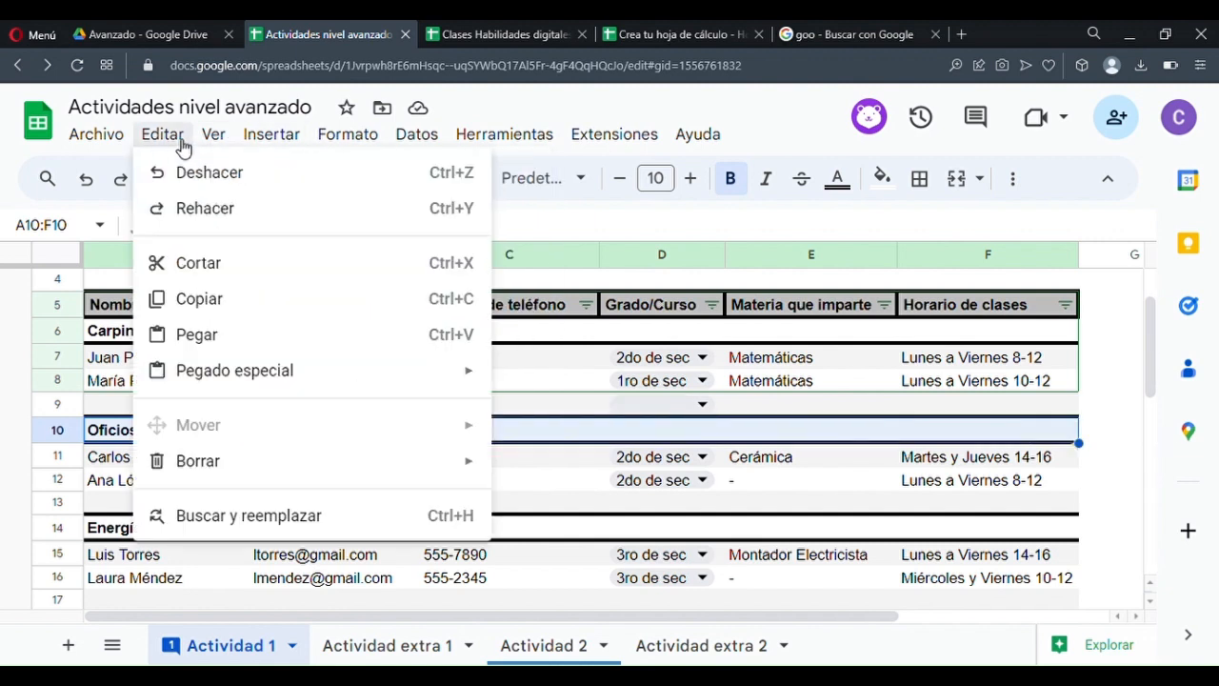
left_click(189, 263)
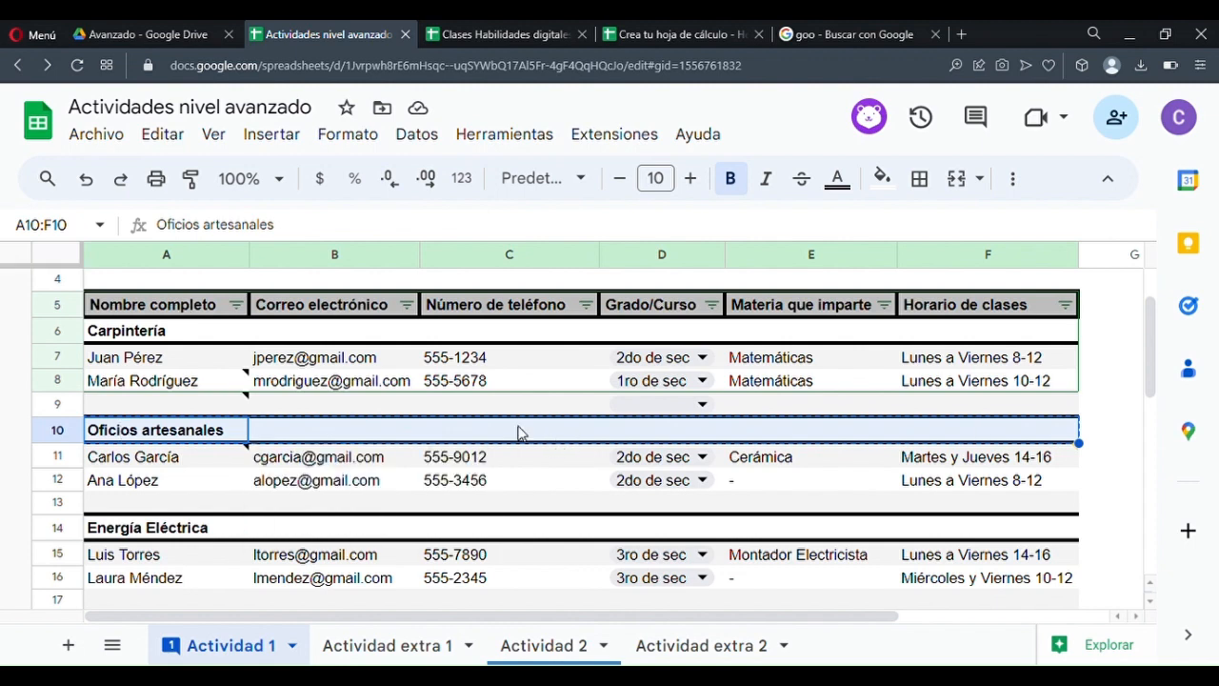
left_click(404, 459)
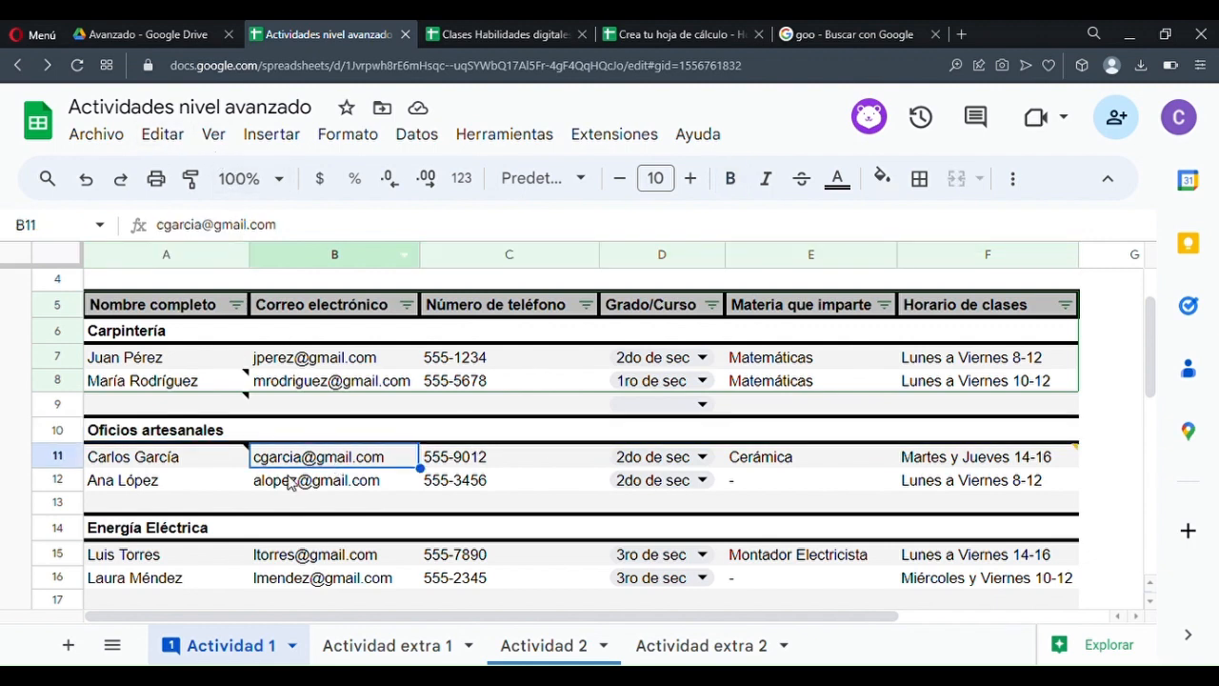
- Group rows 7 and 8 under the Carpintería heading
left_click(69, 337)
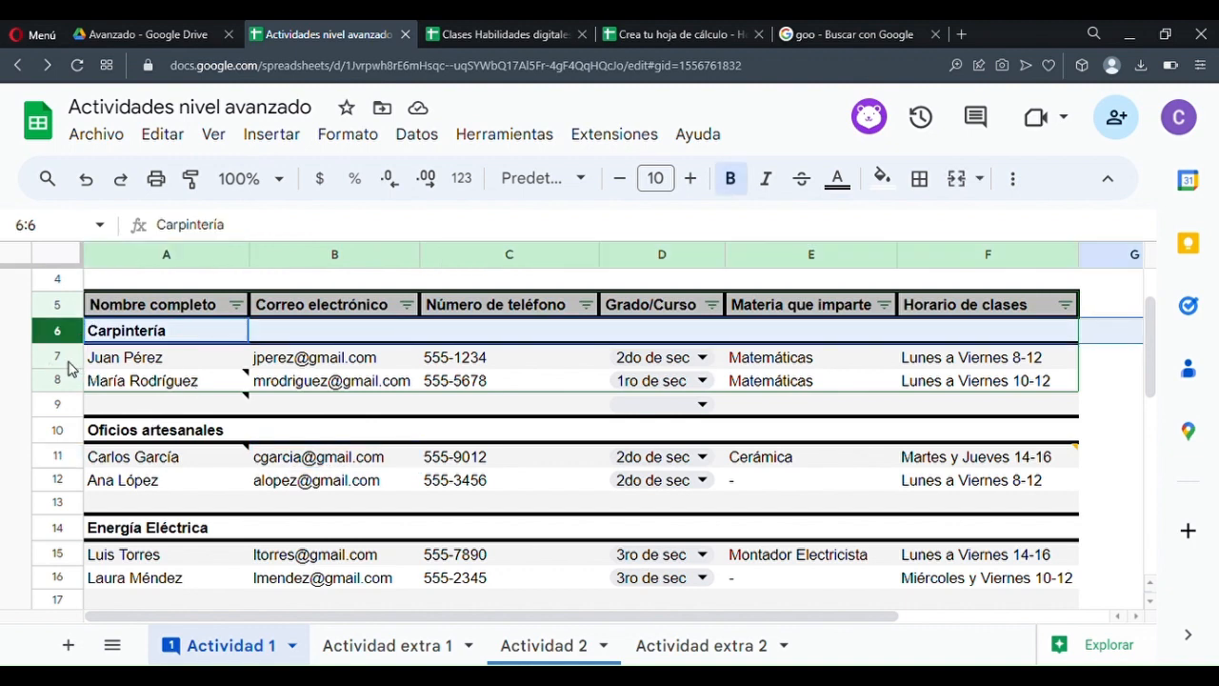
left_click(59, 359)
left_click(55, 380, "shift")
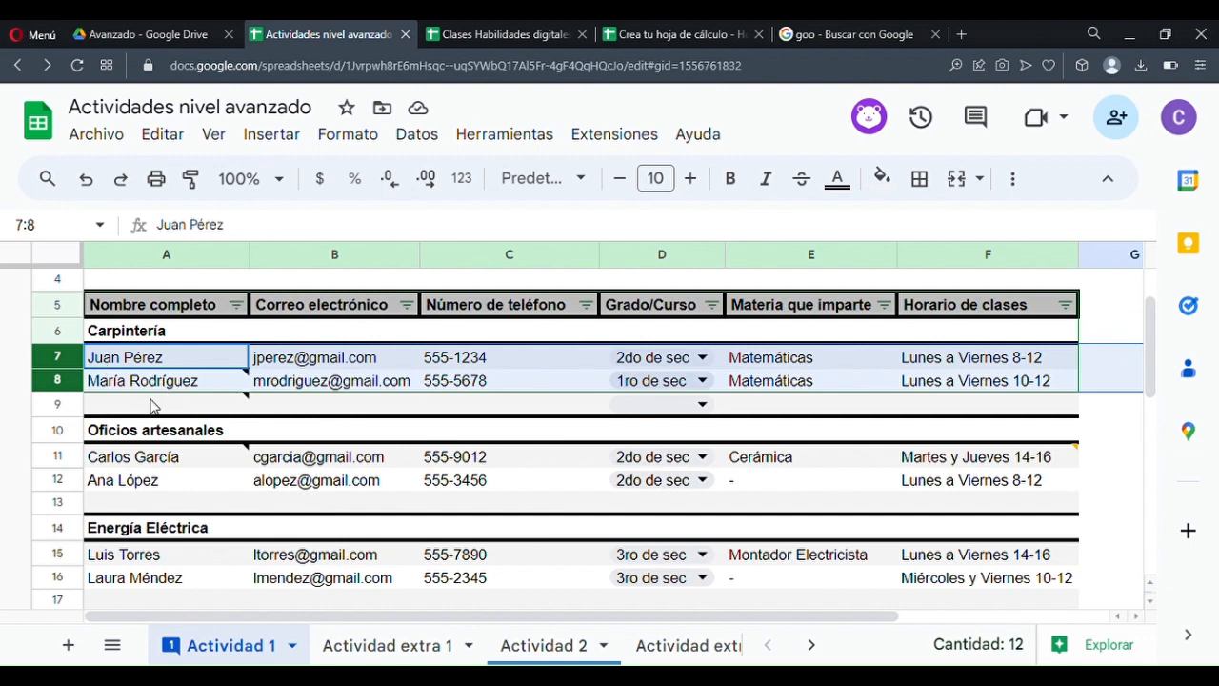
mouse_move(158, 394)
left_click(227, 142)
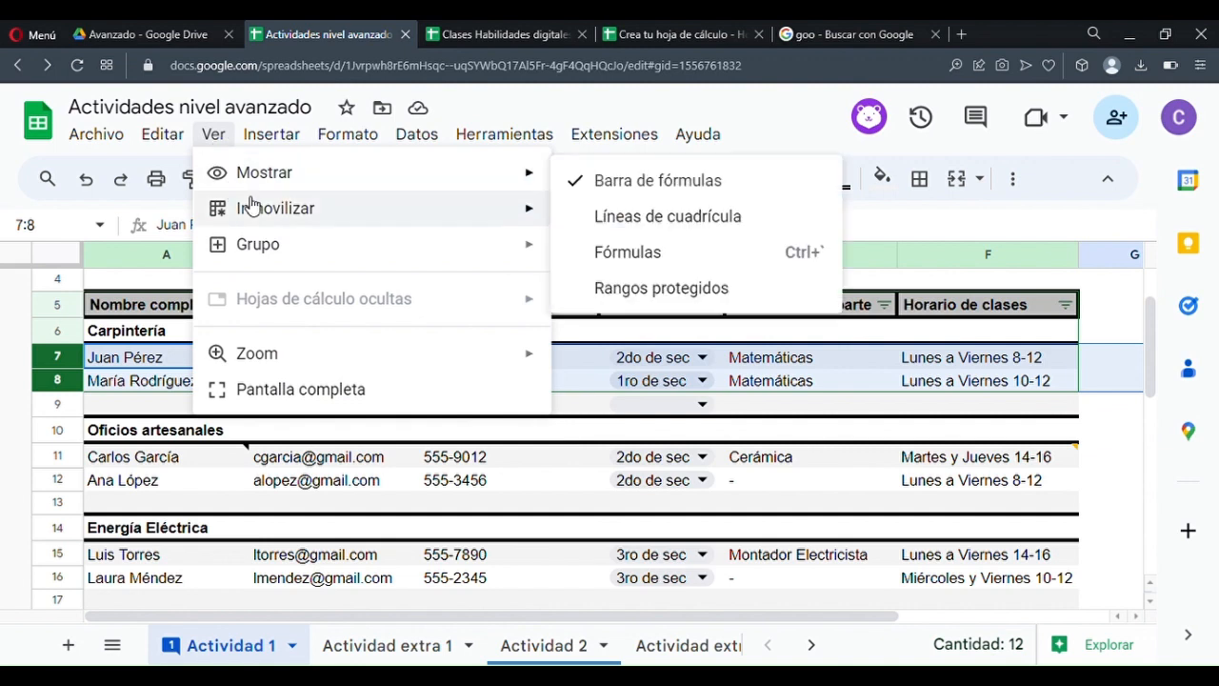
mouse_move(257, 245)
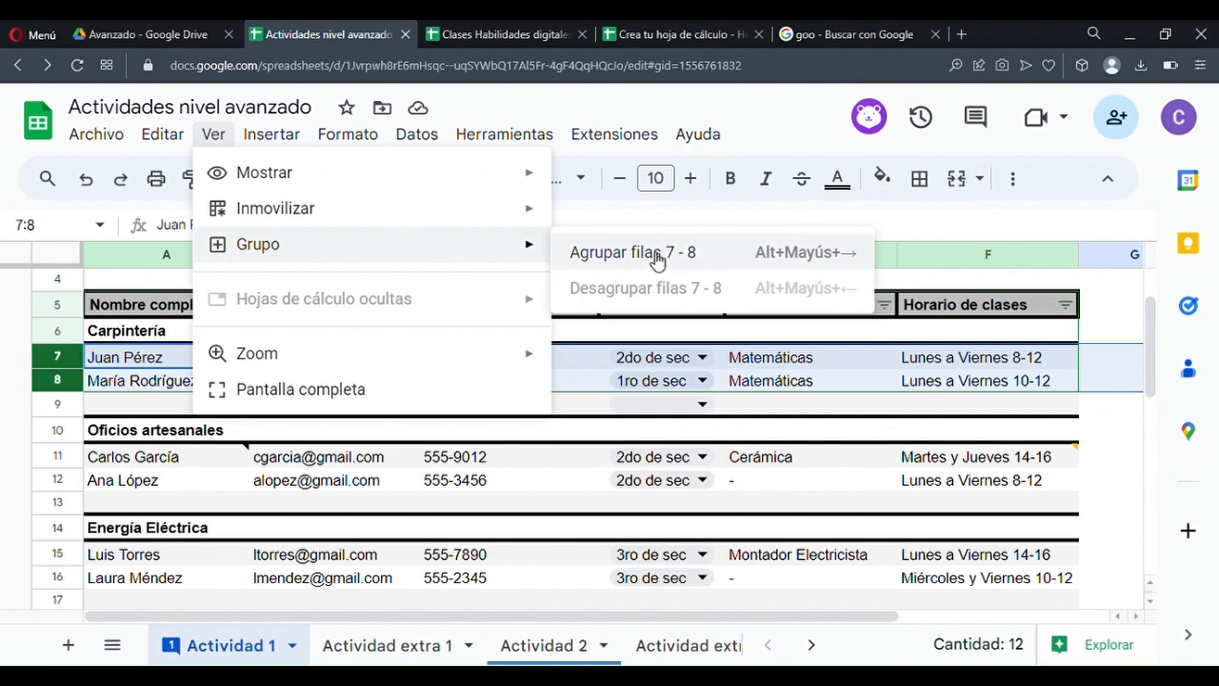
left_click(688, 261)
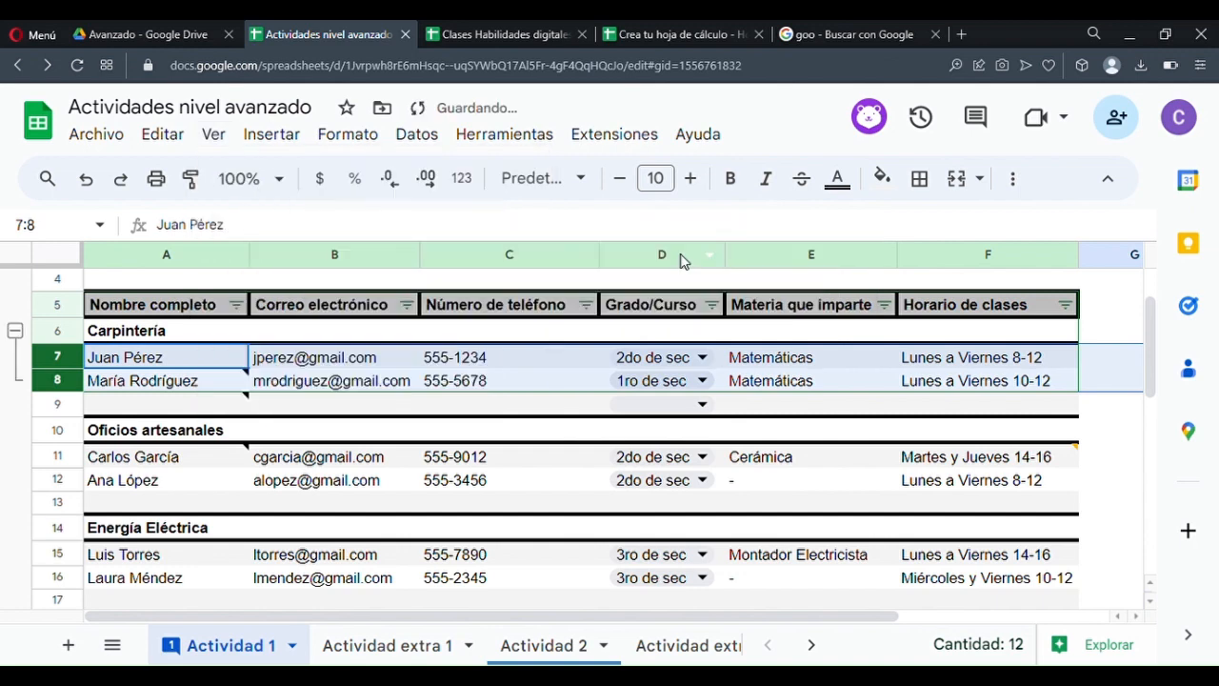
- Collapse and expand the Carpintería row group repeatedly to demonstrate how it hides and shows its rows
left_click(14, 333)
left_click(14, 331)
left_click(14, 332)
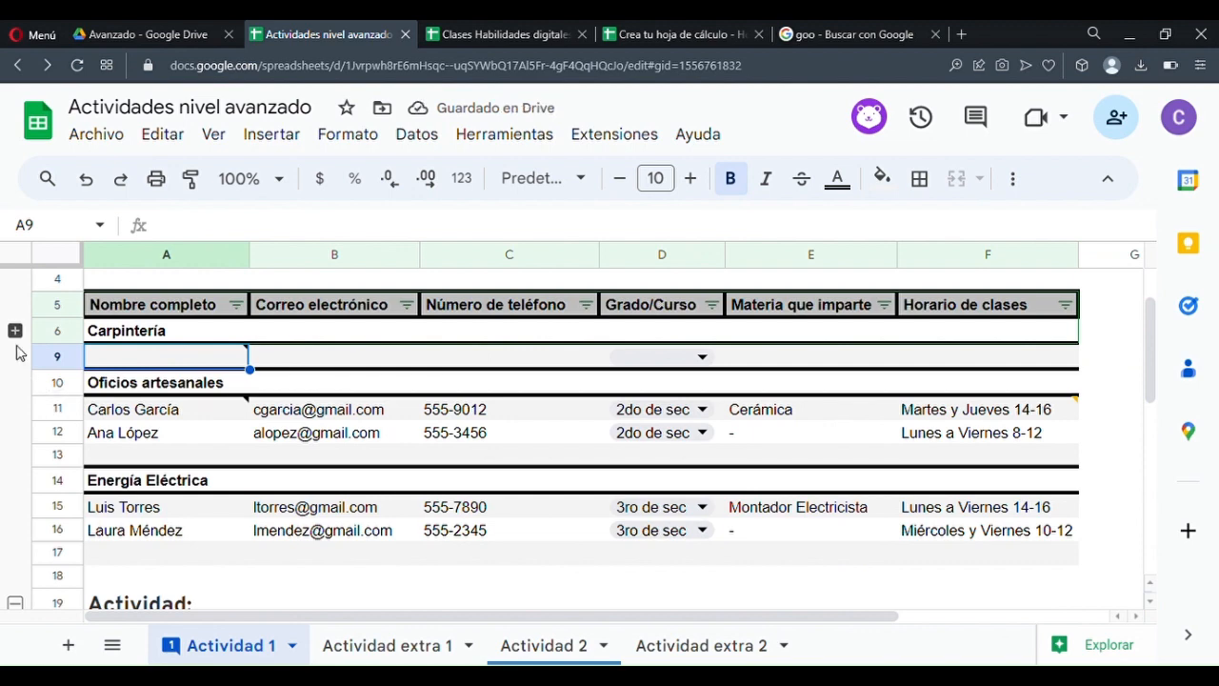
left_click(14, 331)
left_click(15, 331)
left_click(15, 332)
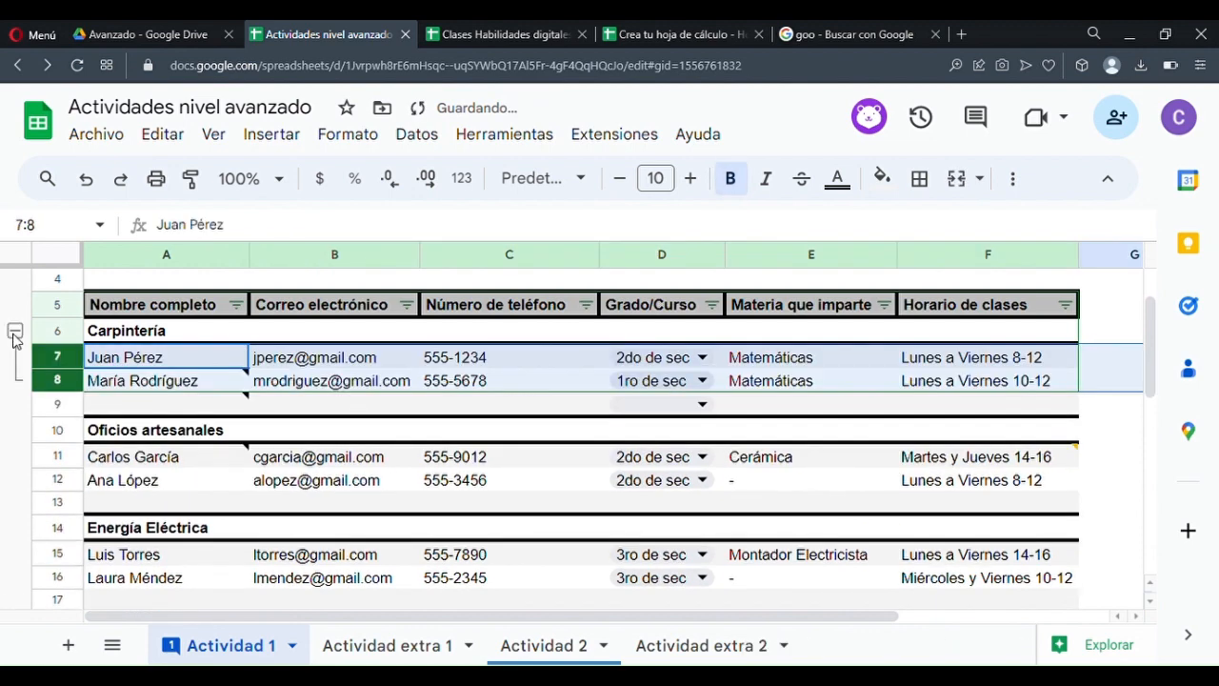
- Toggle the Carpintería row group once more and finish with it collapsed
left_click(329, 405)
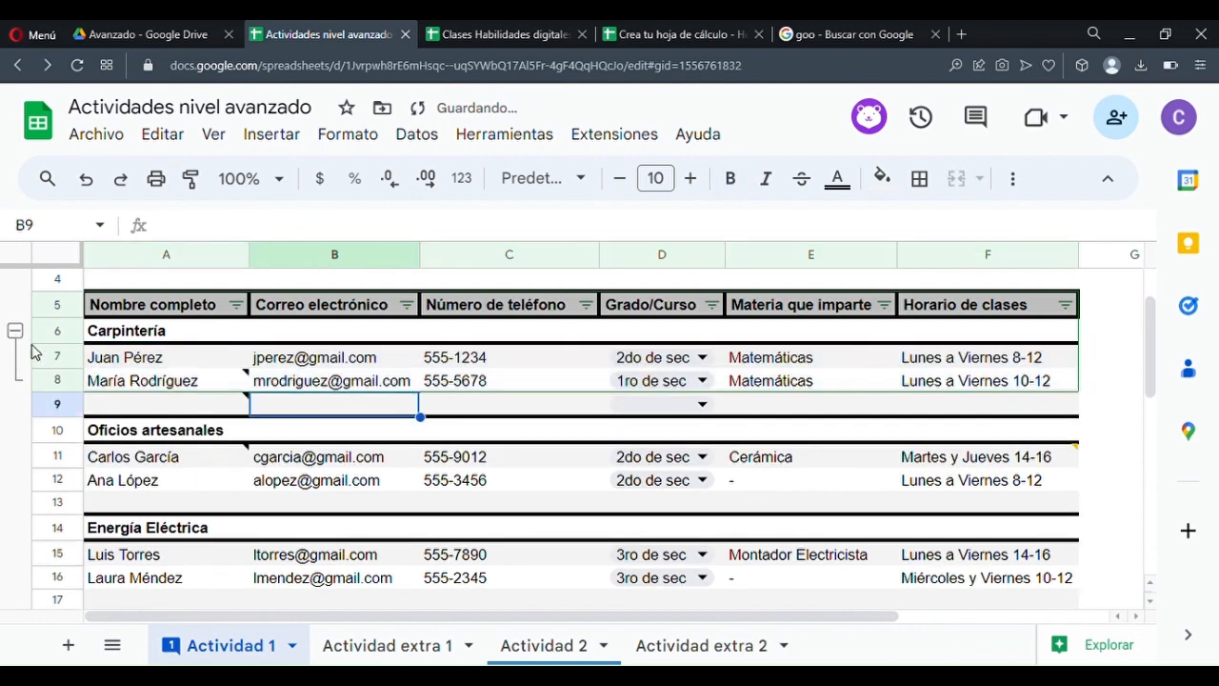
left_click(15, 331)
left_click(14, 331)
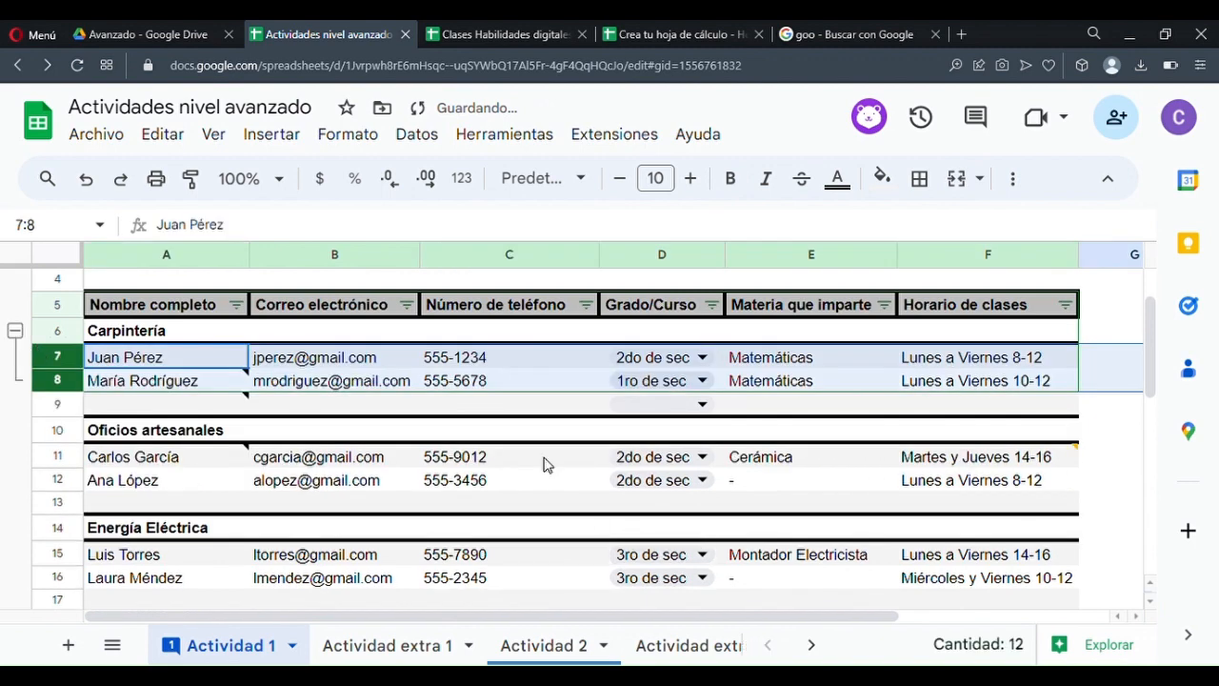
left_click(535, 409)
scroll(86, 407, "down", 1)
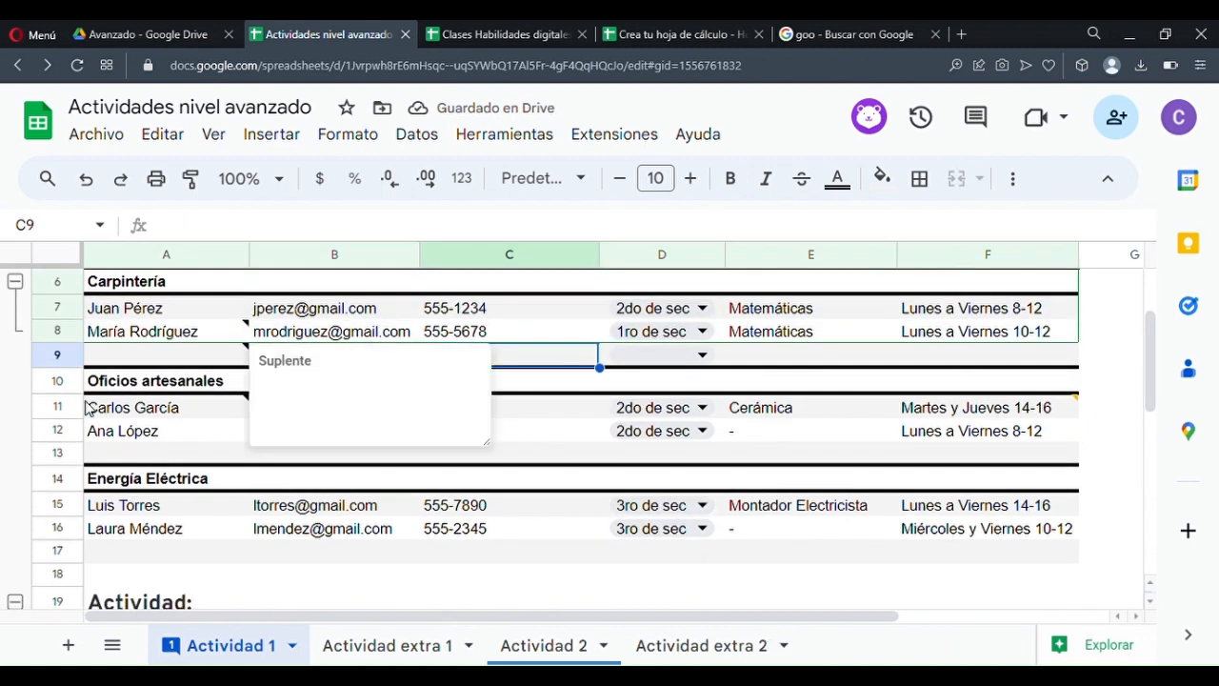
scroll(114, 424, "up", 1)
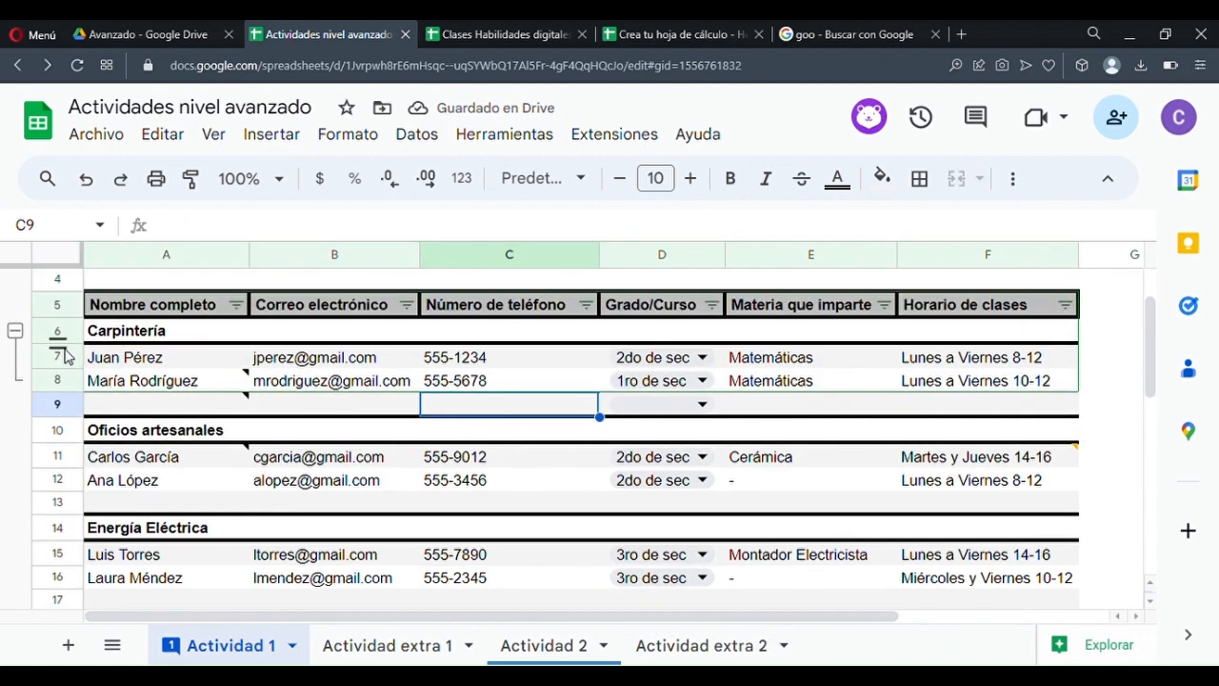
left_click(14, 332)
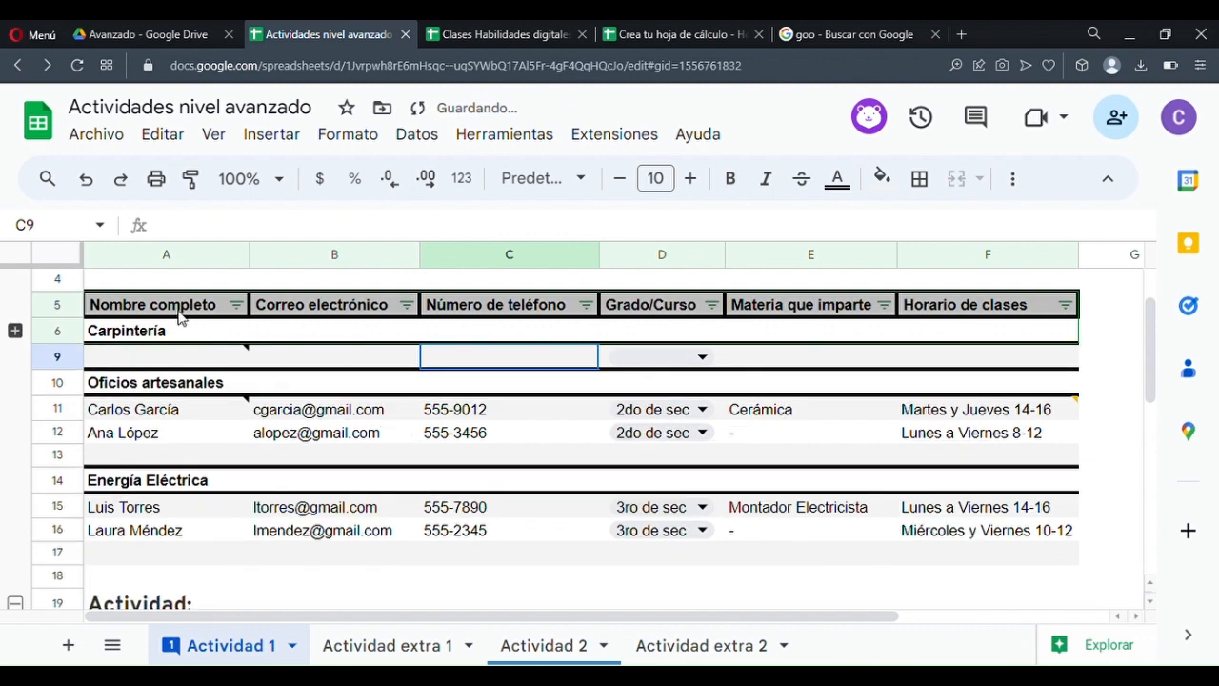
- Group rows 11 and 12 under the Oficios artesanales heading
left_click_drag(59, 410, 57, 432)
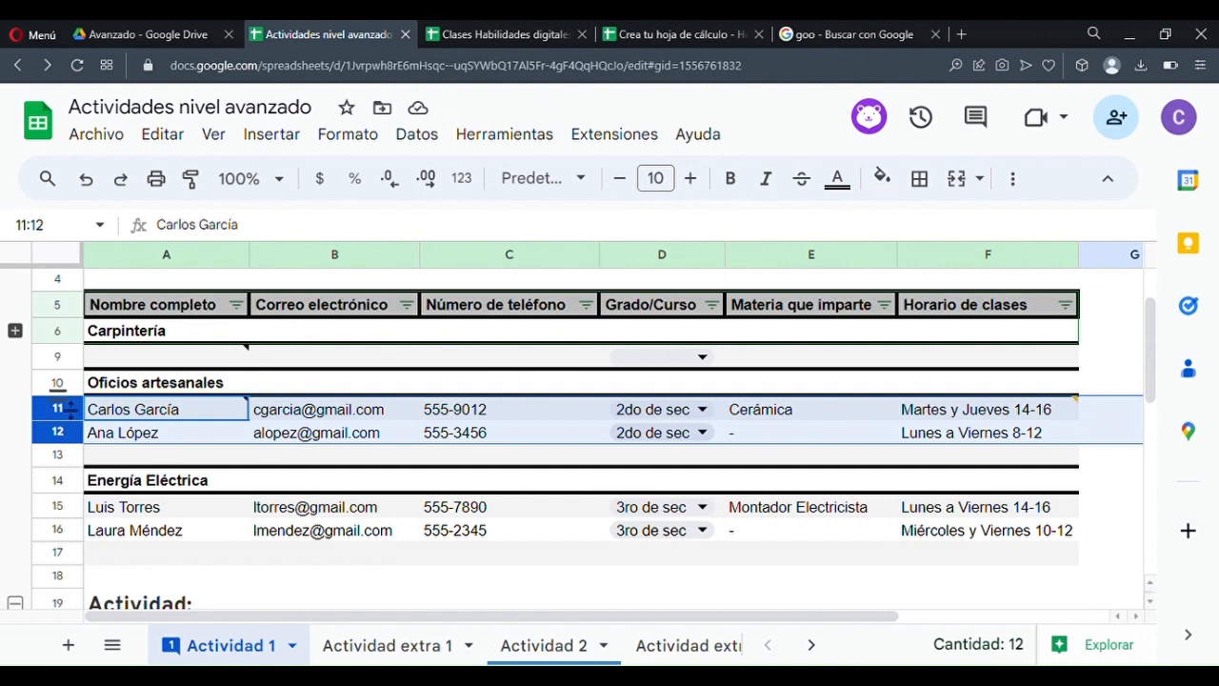
left_click(214, 136)
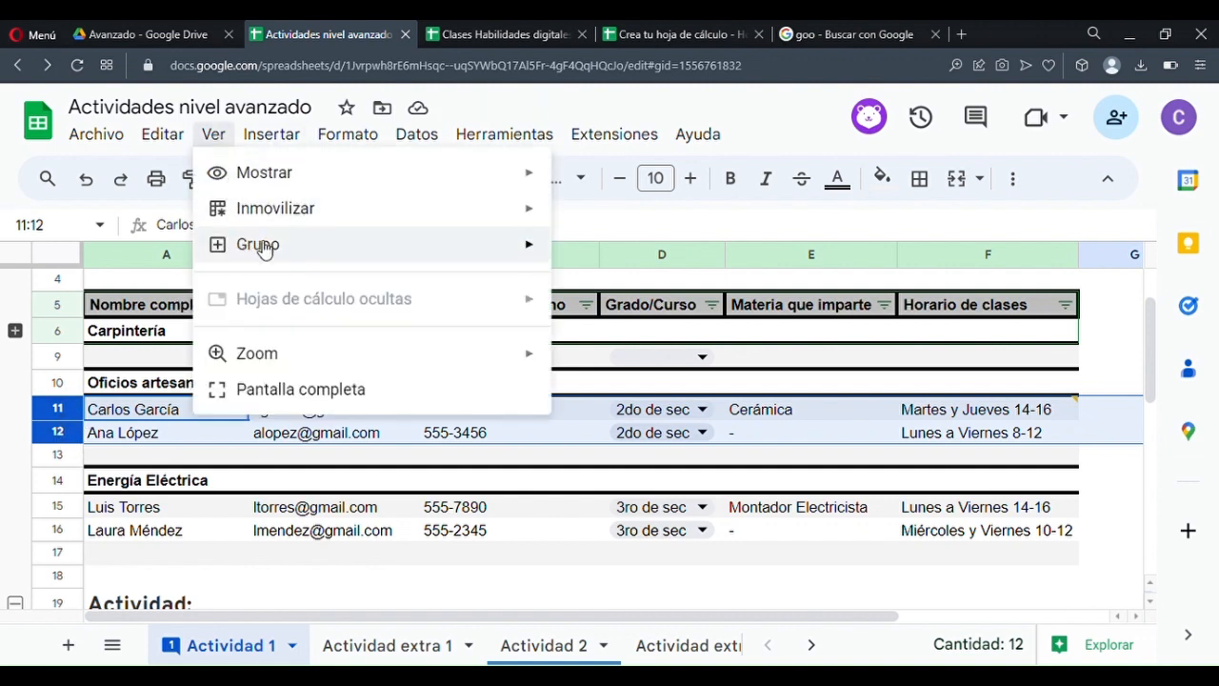
mouse_move(521, 263)
left_click(620, 255)
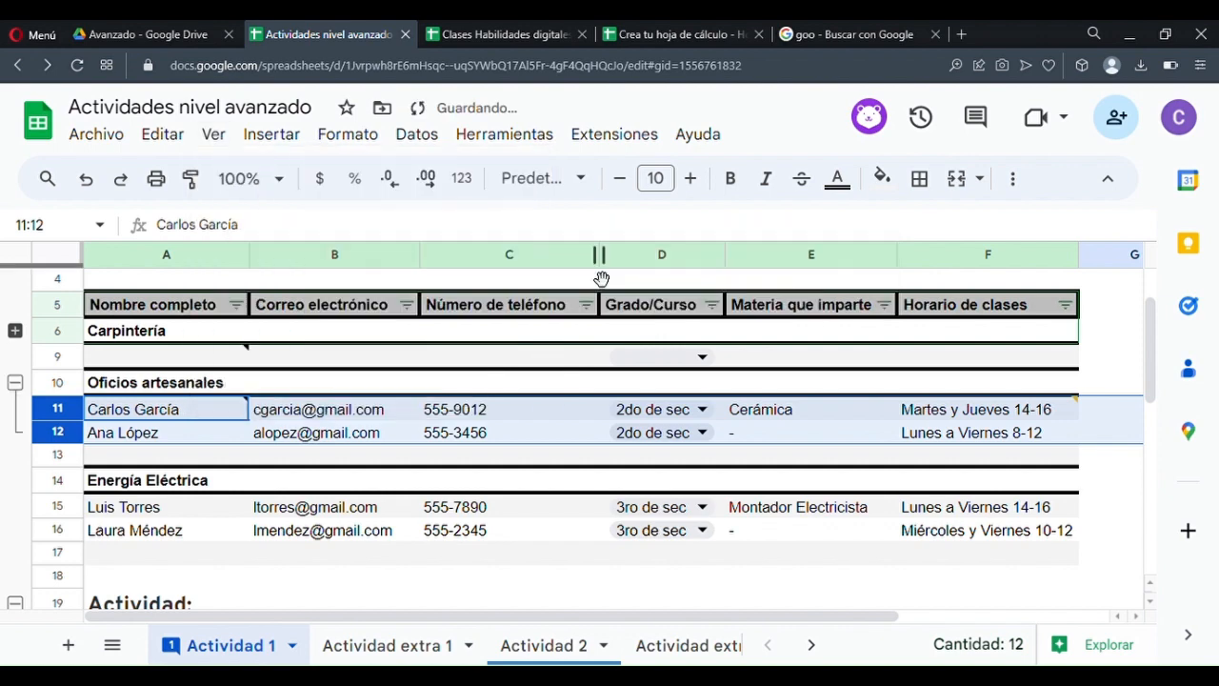
- Collapse the Oficios artesanales row group and expand it again
left_click(14, 382)
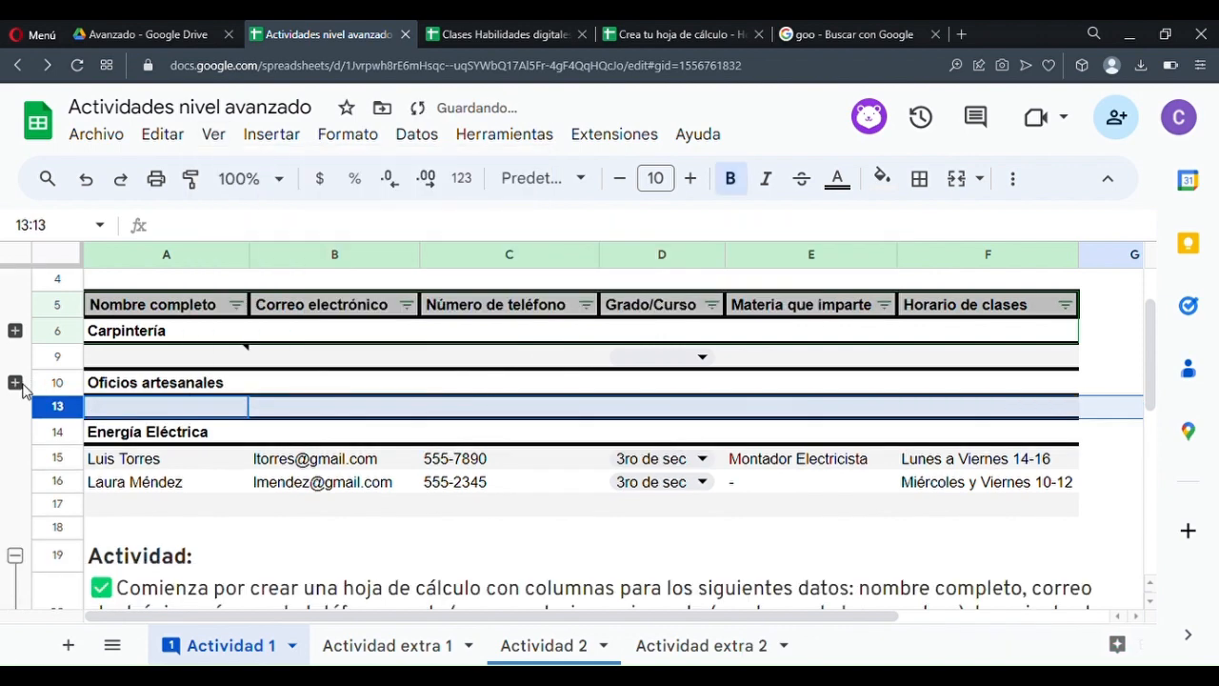
left_click(14, 382)
left_click(143, 454)
scroll(57, 386, "up", 1)
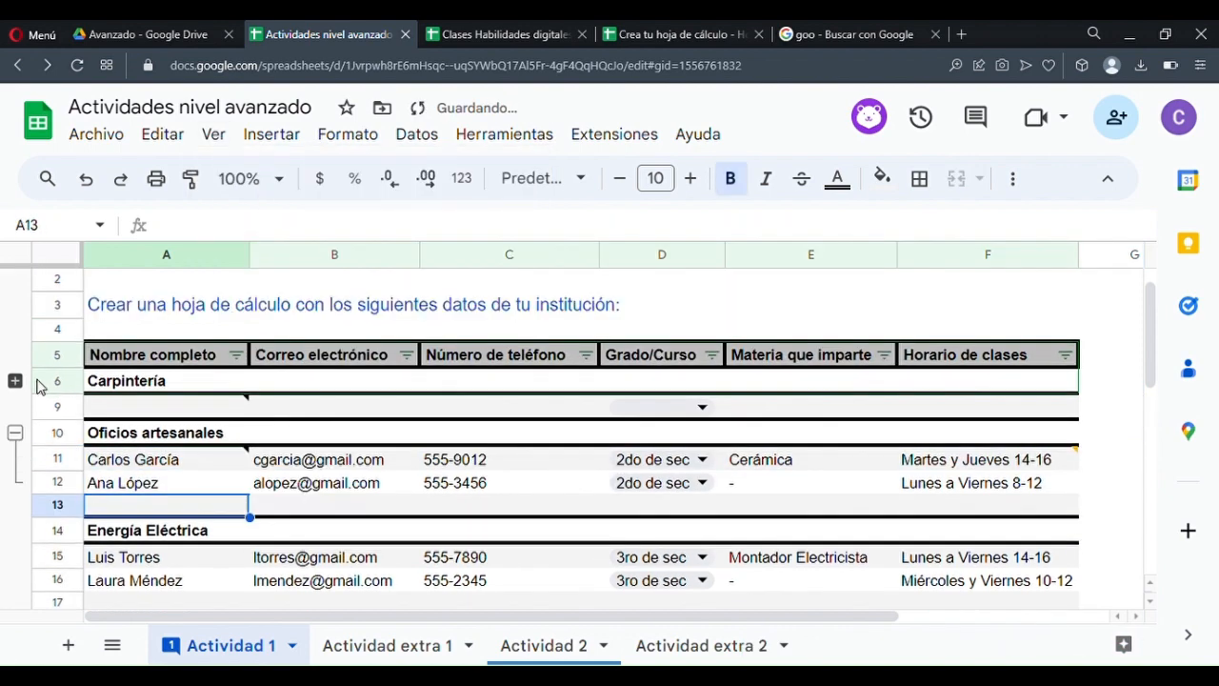
- Group rows 6 to 17 into an outer group that encloses the Carpintería and Oficios artesanales groups
left_click_drag(57, 386, 113, 367)
scroll(307, 386, "up", 3)
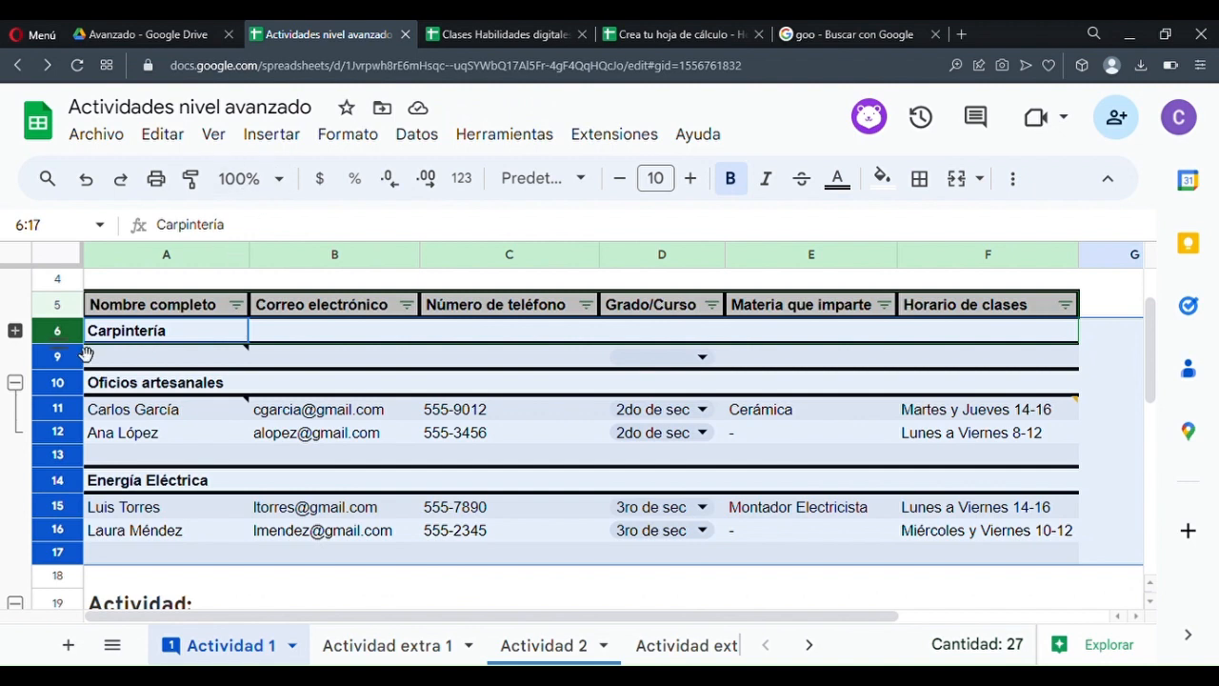
left_click(213, 134)
mouse_move(490, 242)
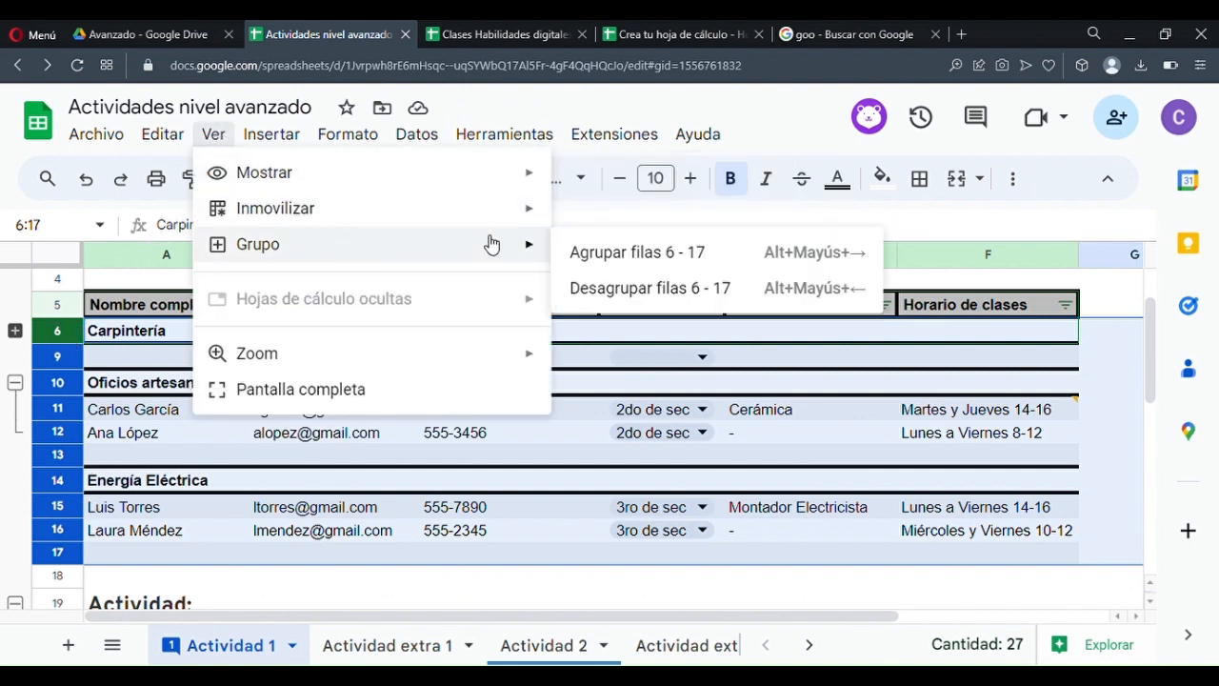
left_click(619, 264)
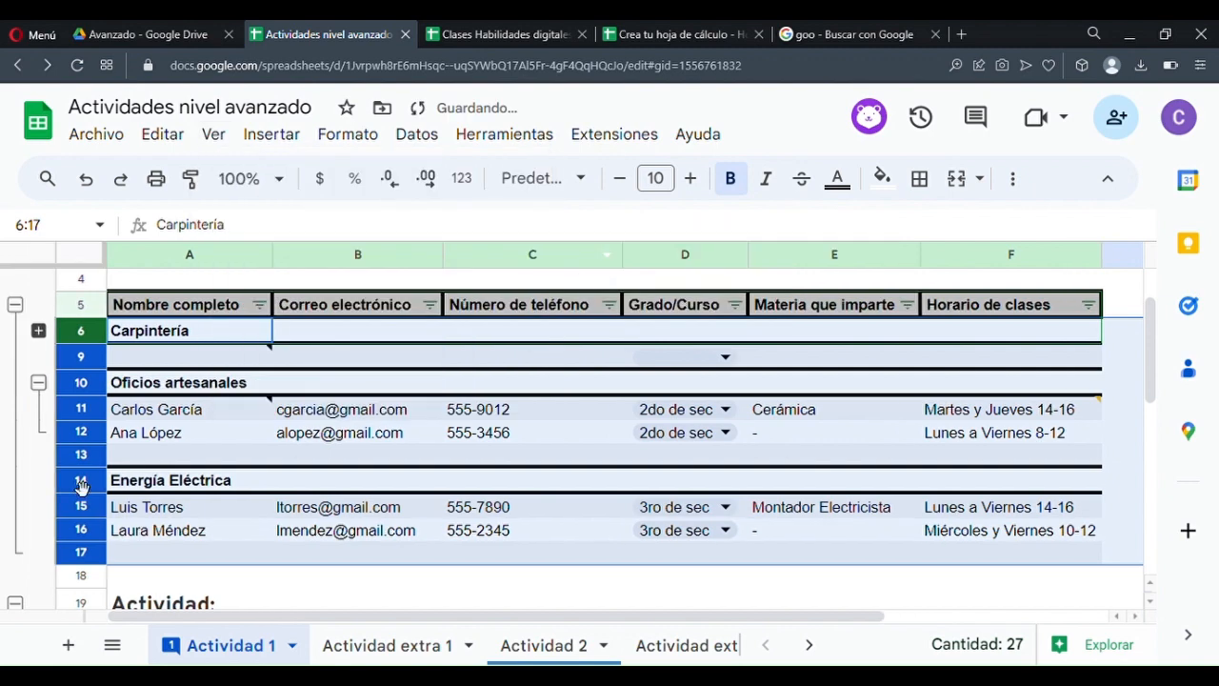
- Collapse and expand the outer group of rows 6 to 17 several times, finishing with it expanded
left_click(340, 437)
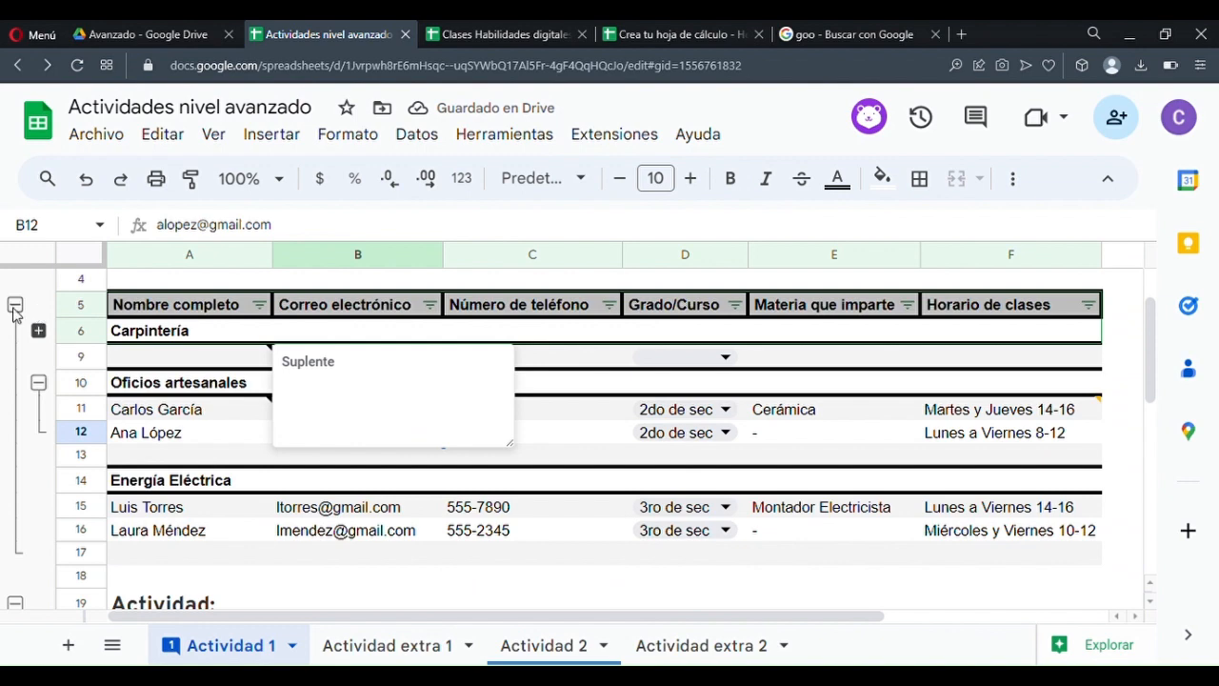
left_click(14, 306)
left_click(15, 305)
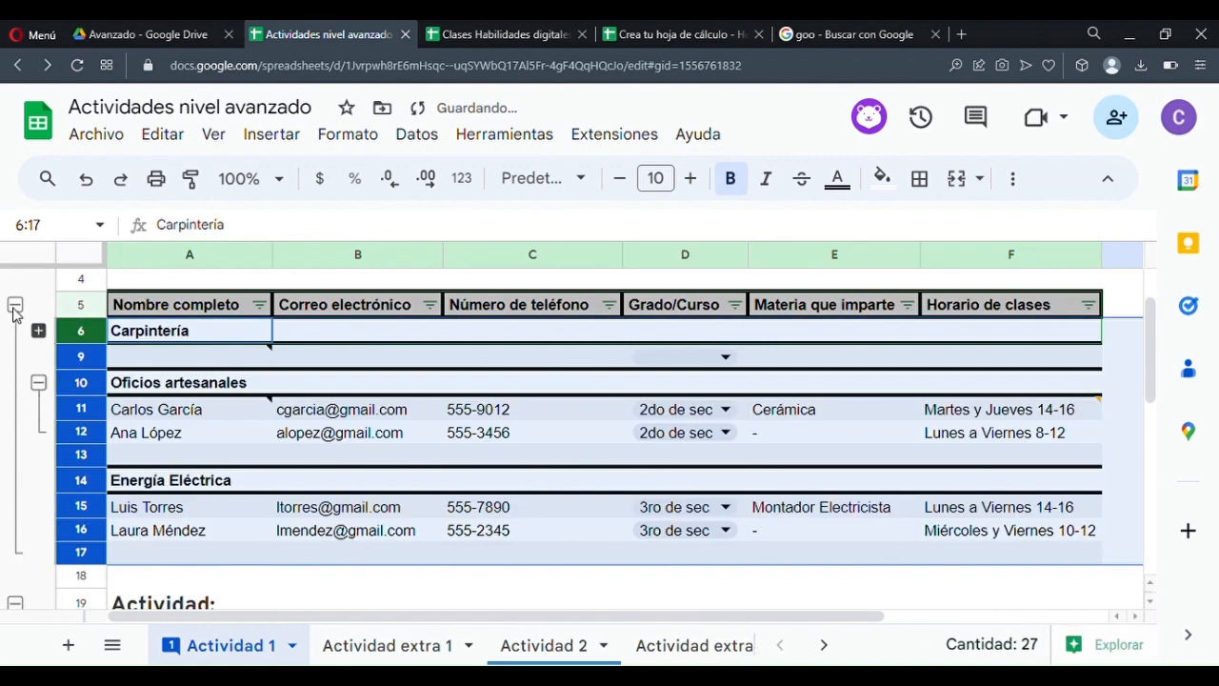
left_click(14, 306)
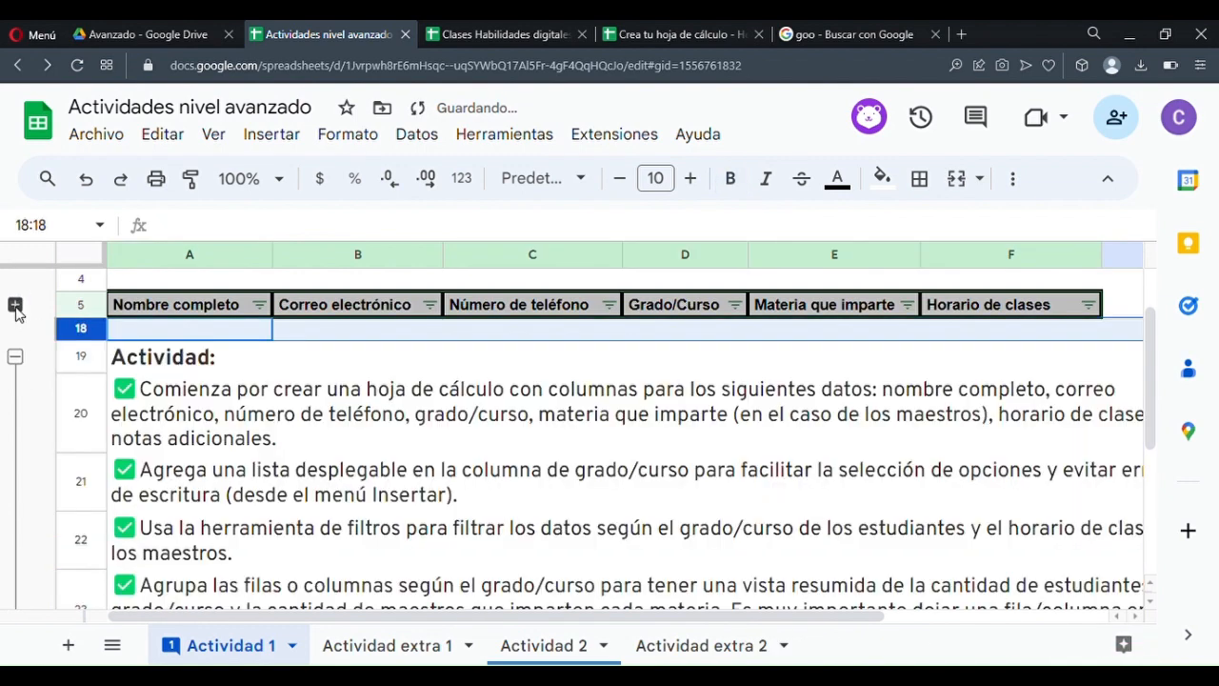
left_click(15, 306)
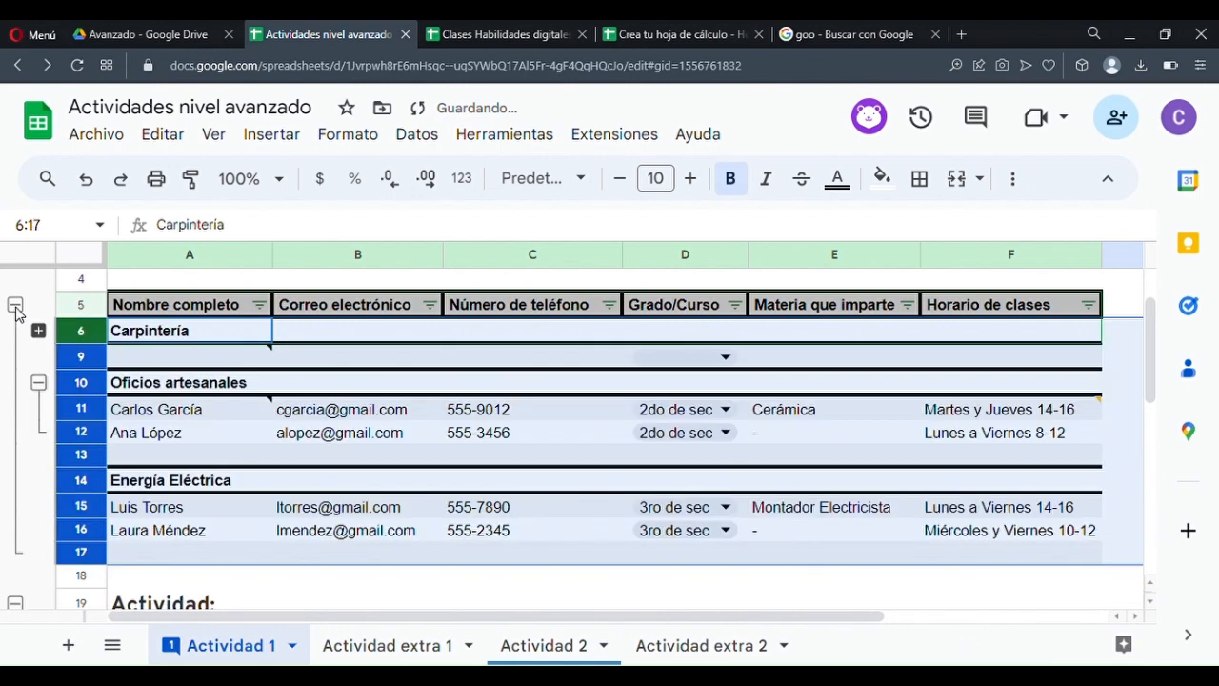
left_click(15, 306)
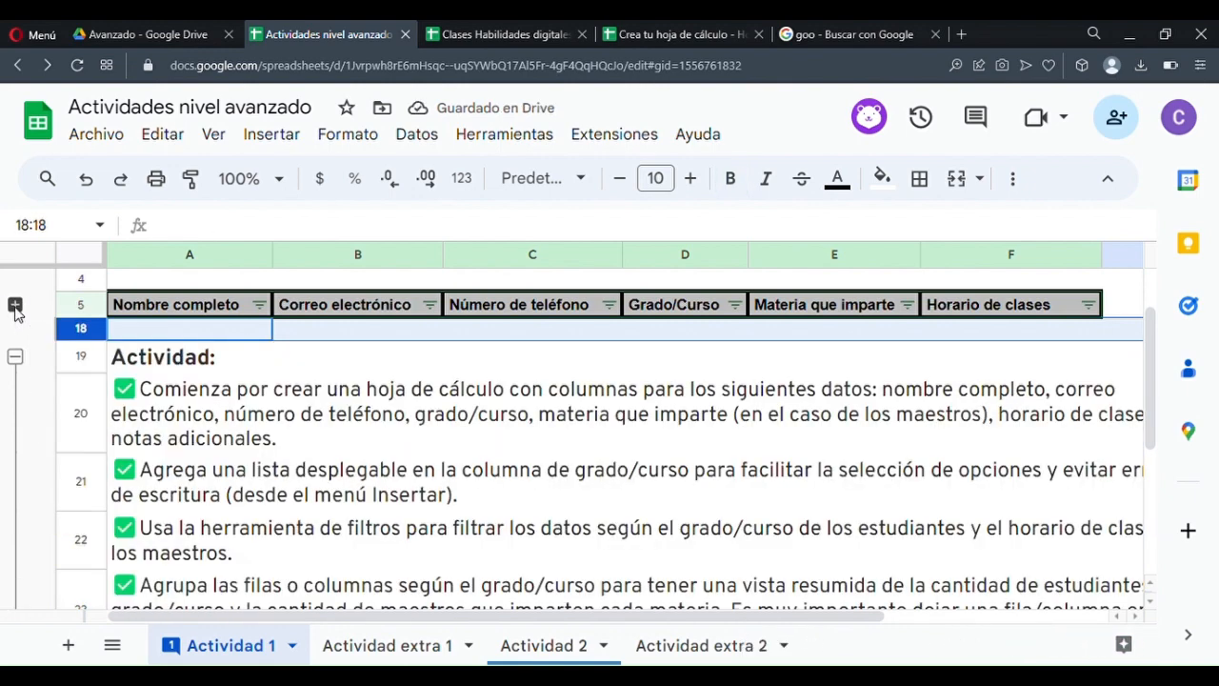
left_click(14, 305)
- Collapse the Oficios artesanales row group, then expand both the Carpintería and Oficios artesanales groups
left_click(38, 382)
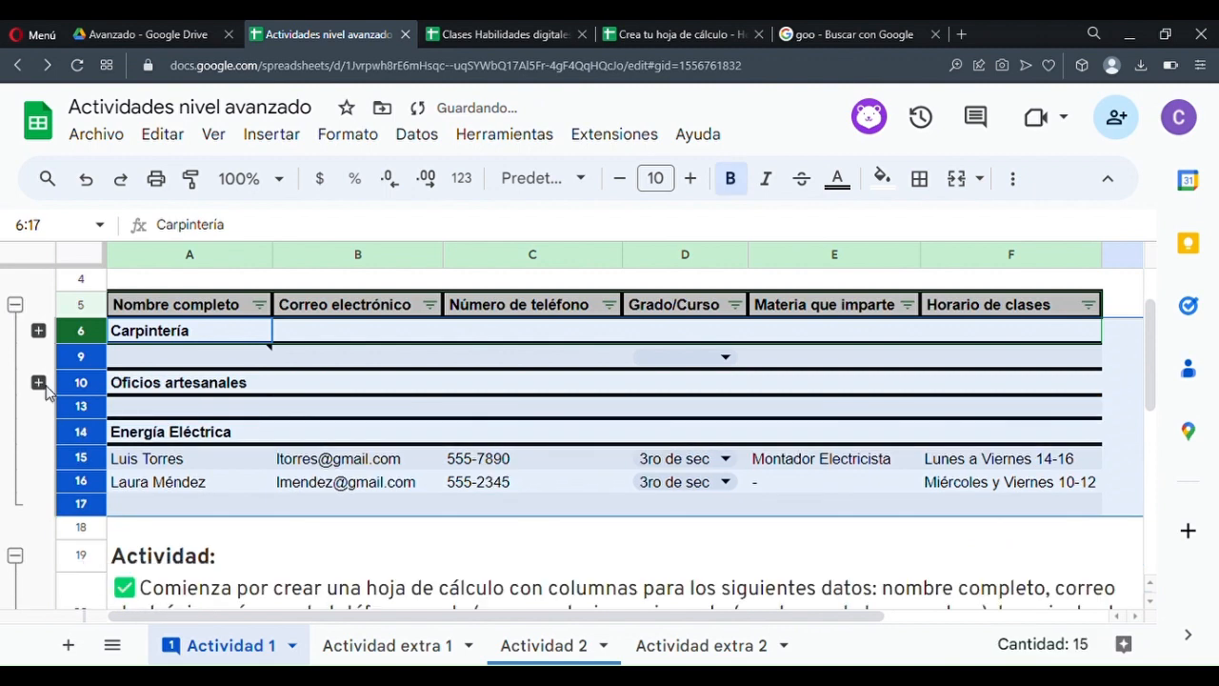
left_click(119, 409)
left_click(38, 330)
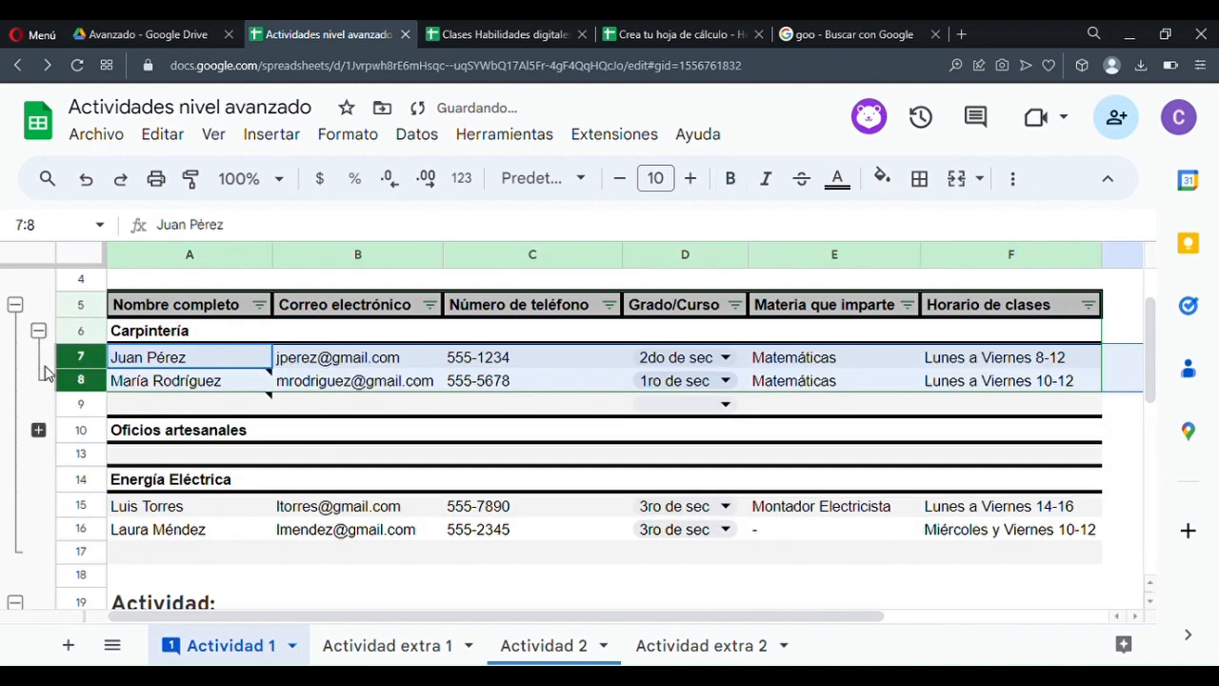
left_click(38, 429)
left_click(198, 465)
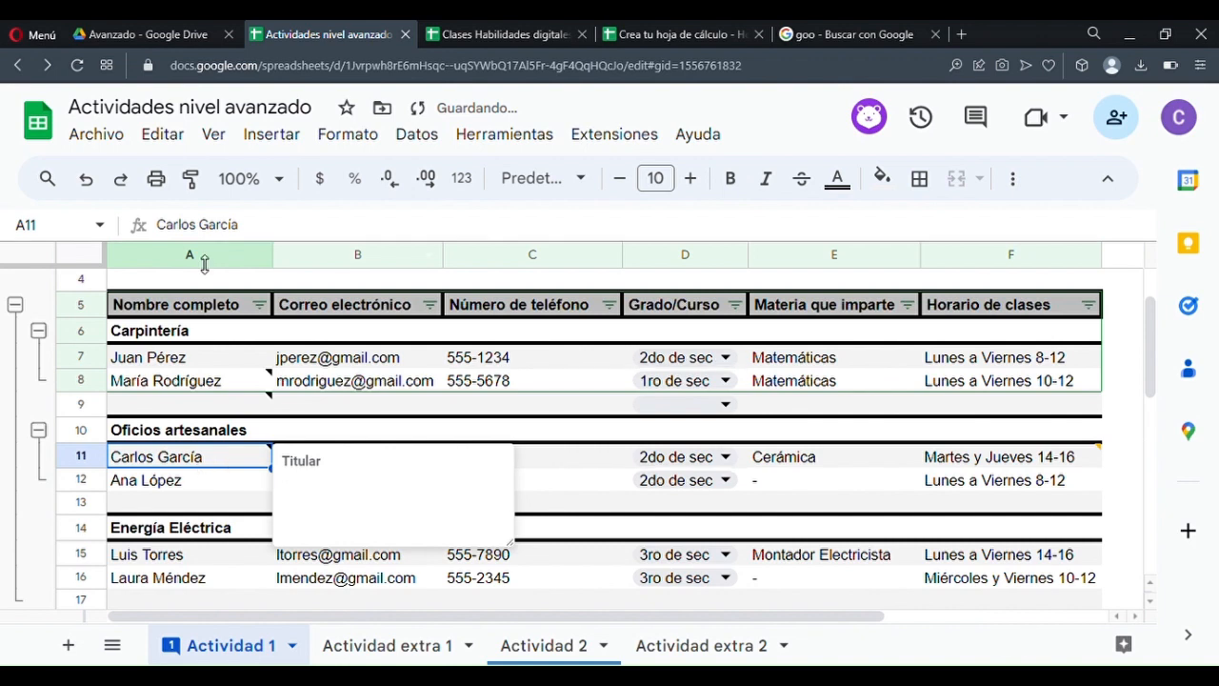
left_click(588, 488)
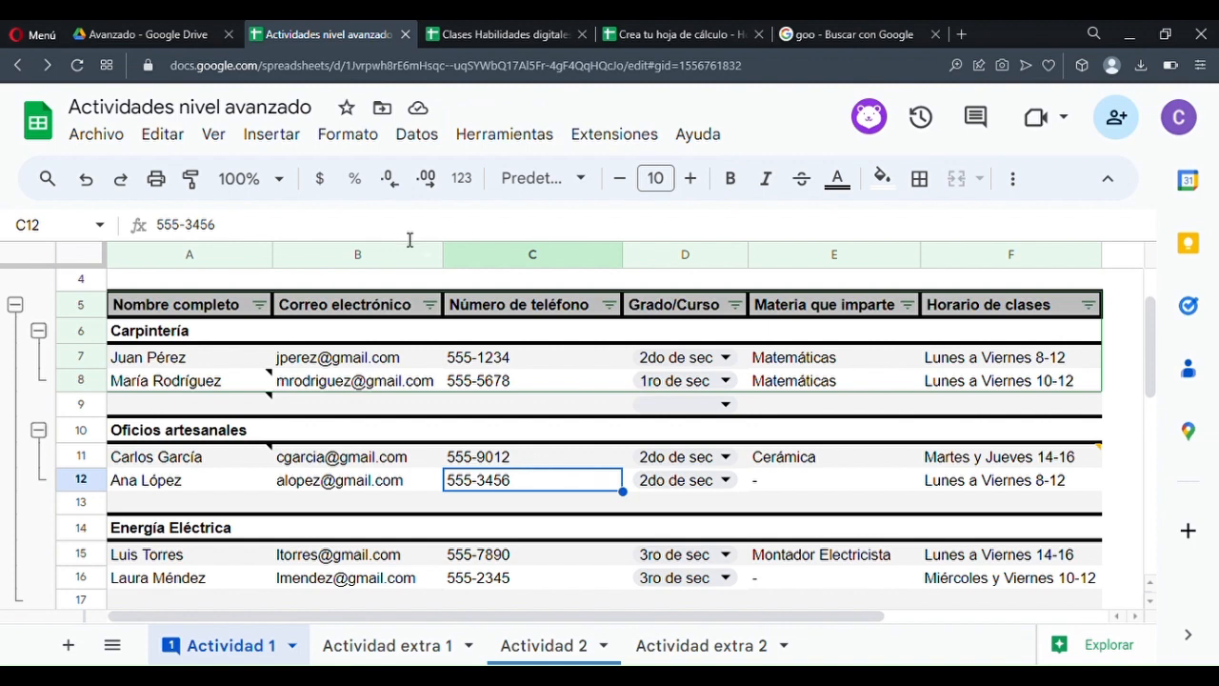
left_click(291, 140)
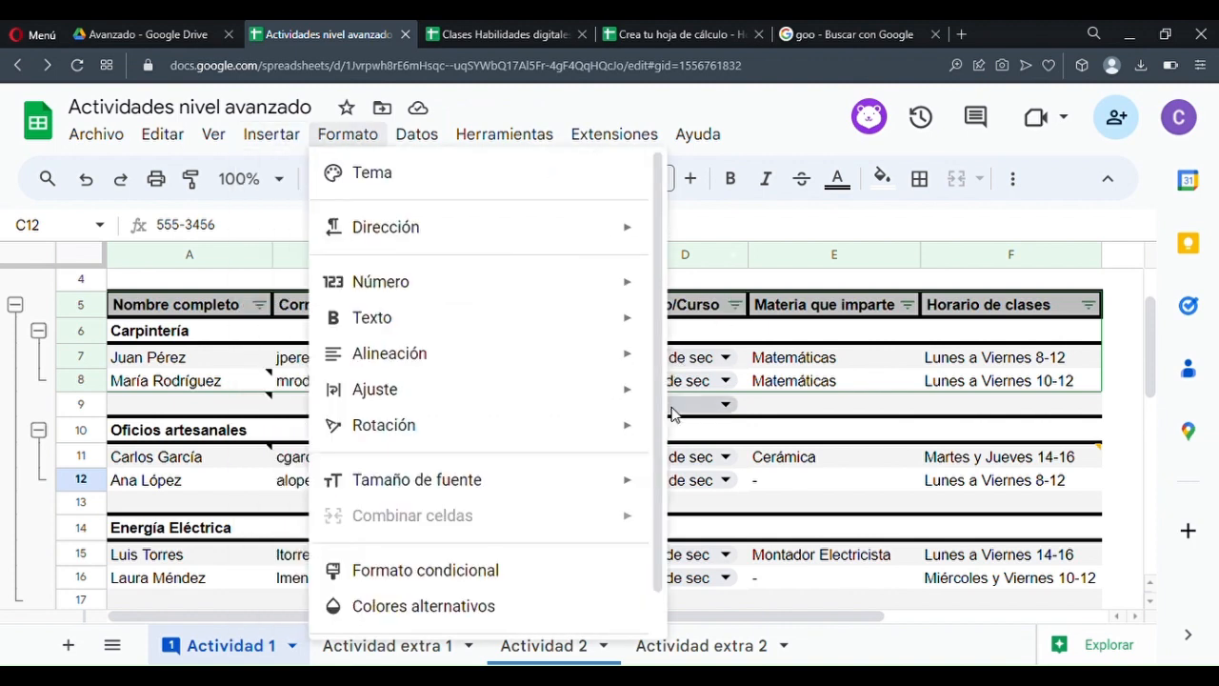
left_click(836, 502)
- Review the institution data table and examine the dropdown options of the Grado/Curso cell D8
scroll(546, 380, "down", 1)
scroll(546, 380, "down", 2)
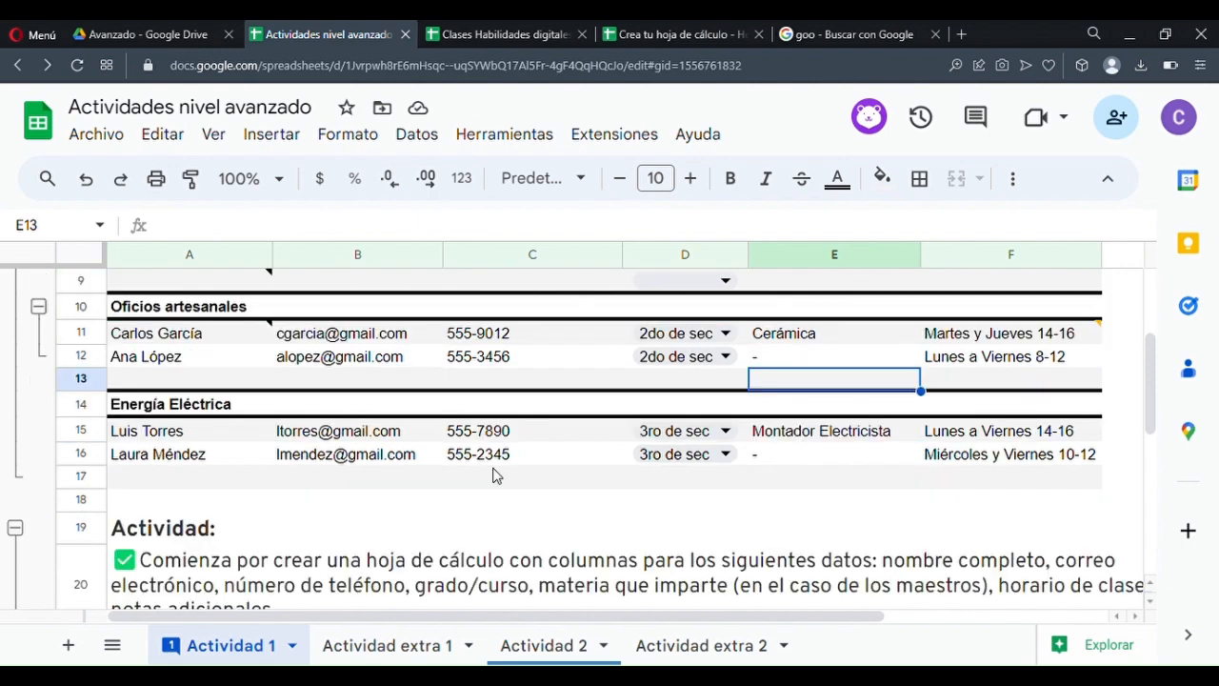
scroll(326, 530, "up", 2)
scroll(560, 576, "up", 1)
scroll(571, 562, "up", 2)
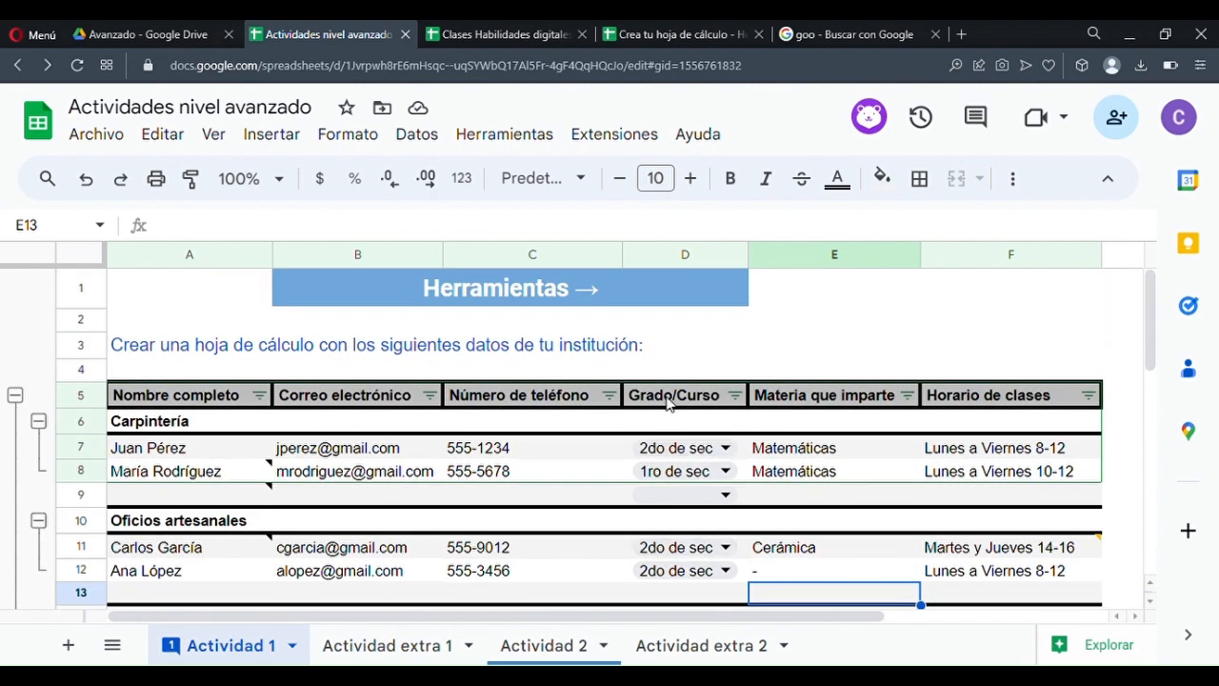
scroll(522, 470, "down", 1)
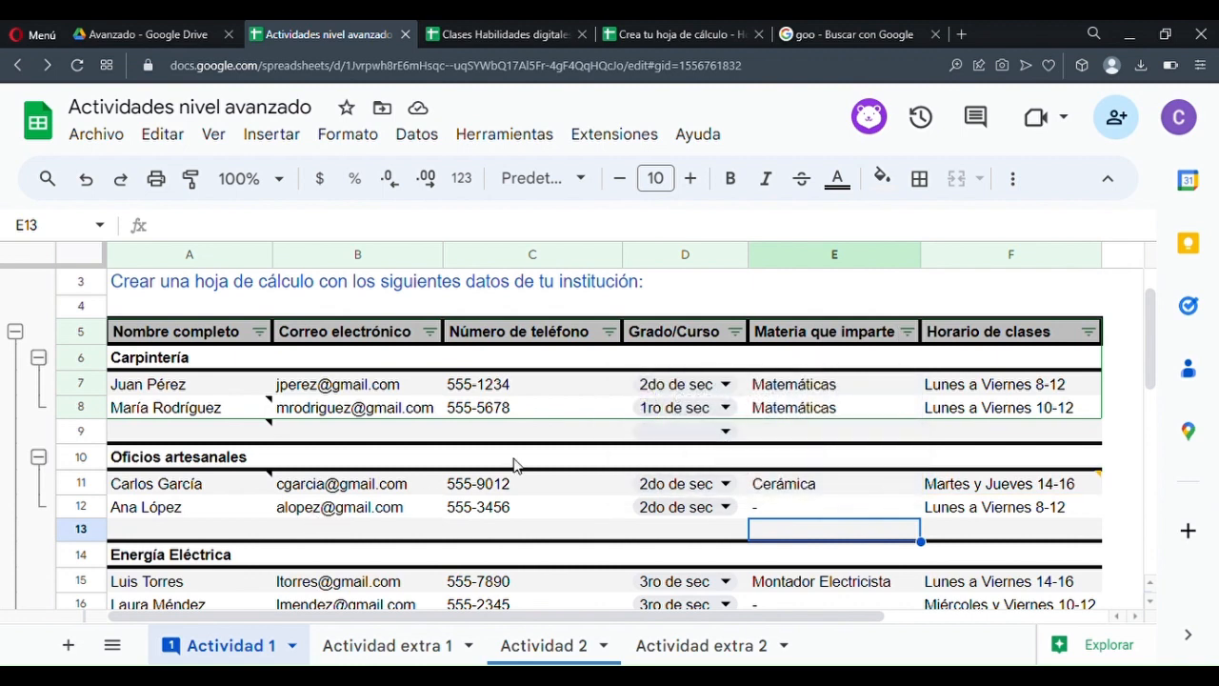
double_click(726, 408)
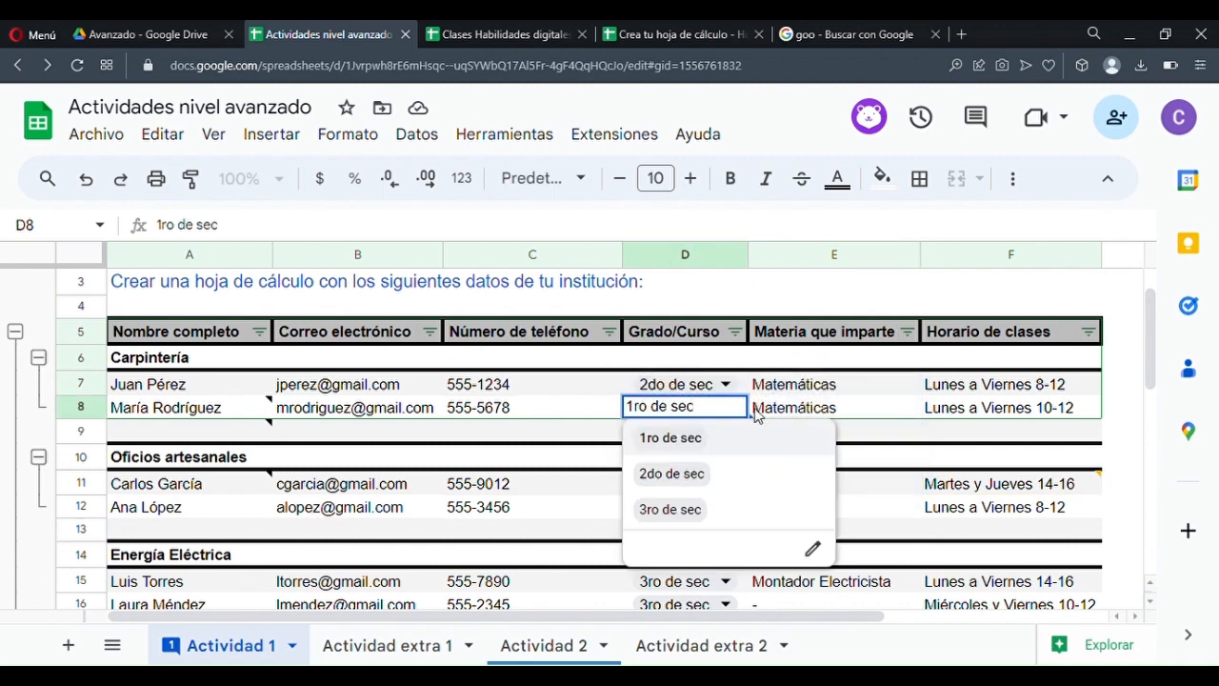
left_click(770, 417)
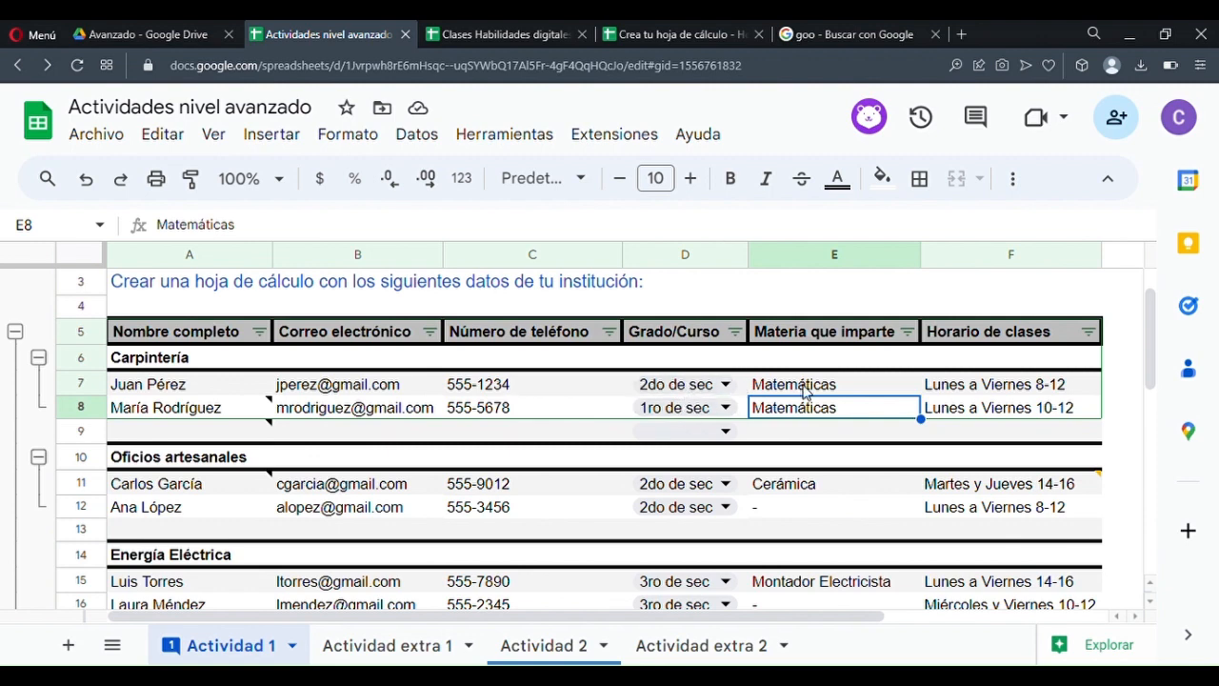
- Clear the Matemáticas entries from cells E7 and E8 in the Materia que imparte column
left_click_drag(798, 387, 804, 417)
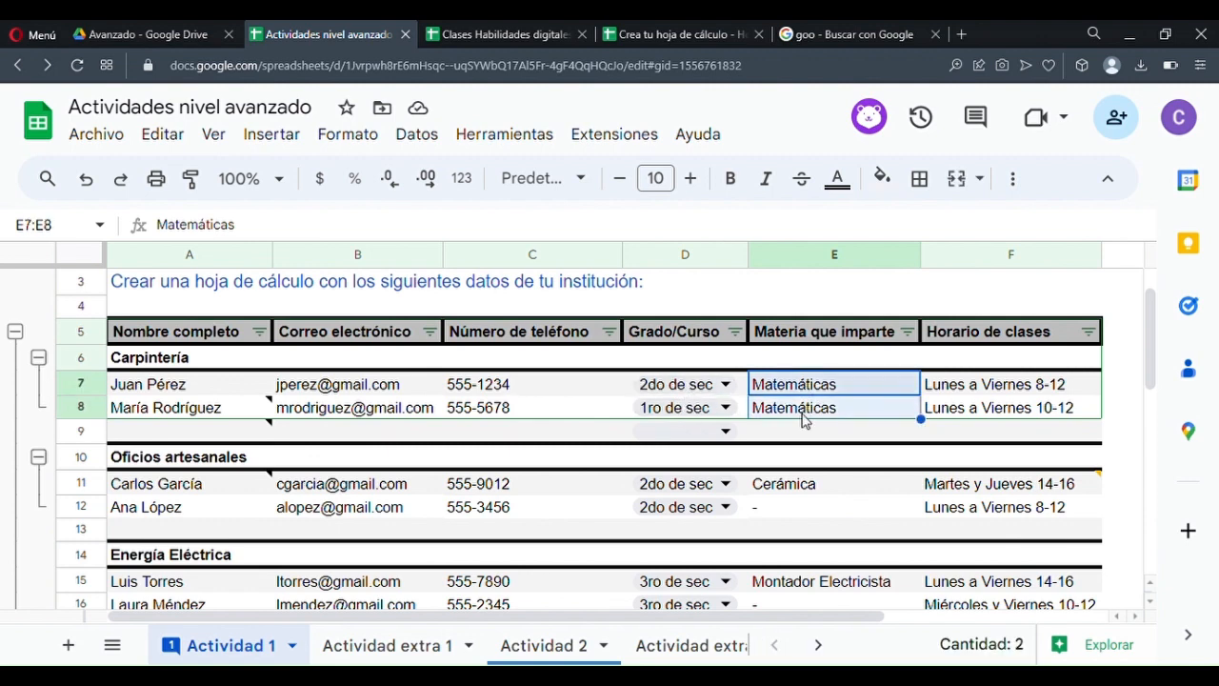
key("Delete")
left_click(807, 386)
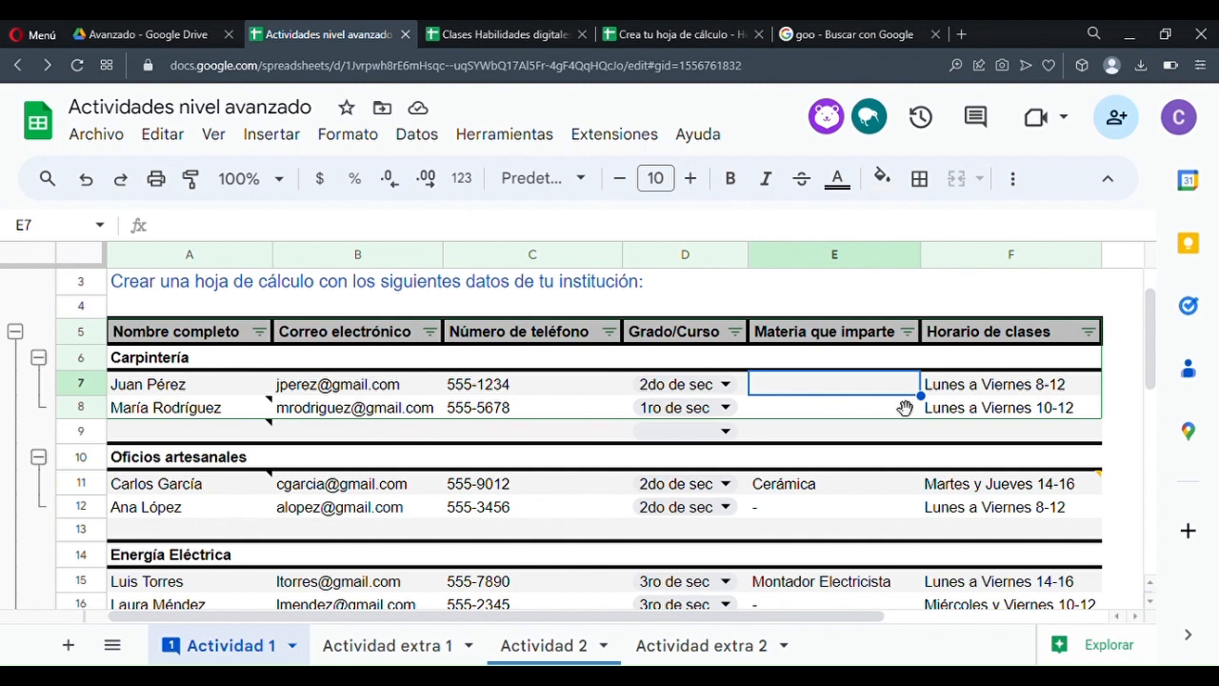
left_click(803, 413)
left_click(803, 392)
left_click(818, 411)
left_click(803, 394)
left_click(789, 412)
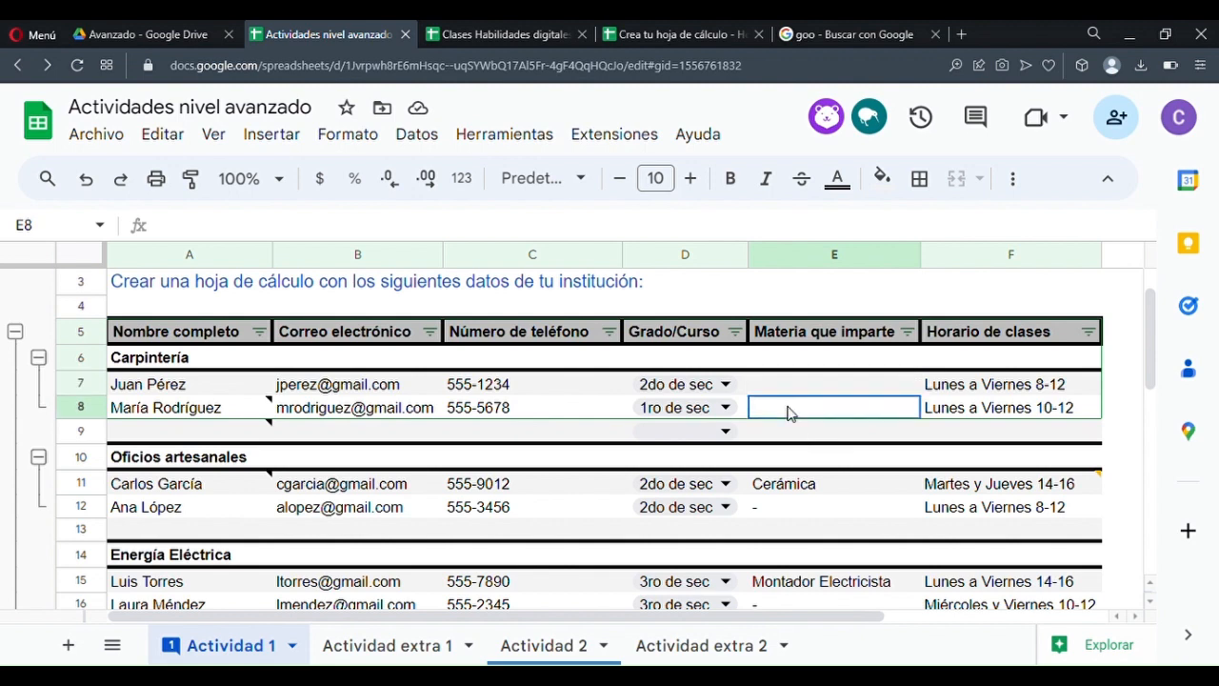
left_click(802, 386)
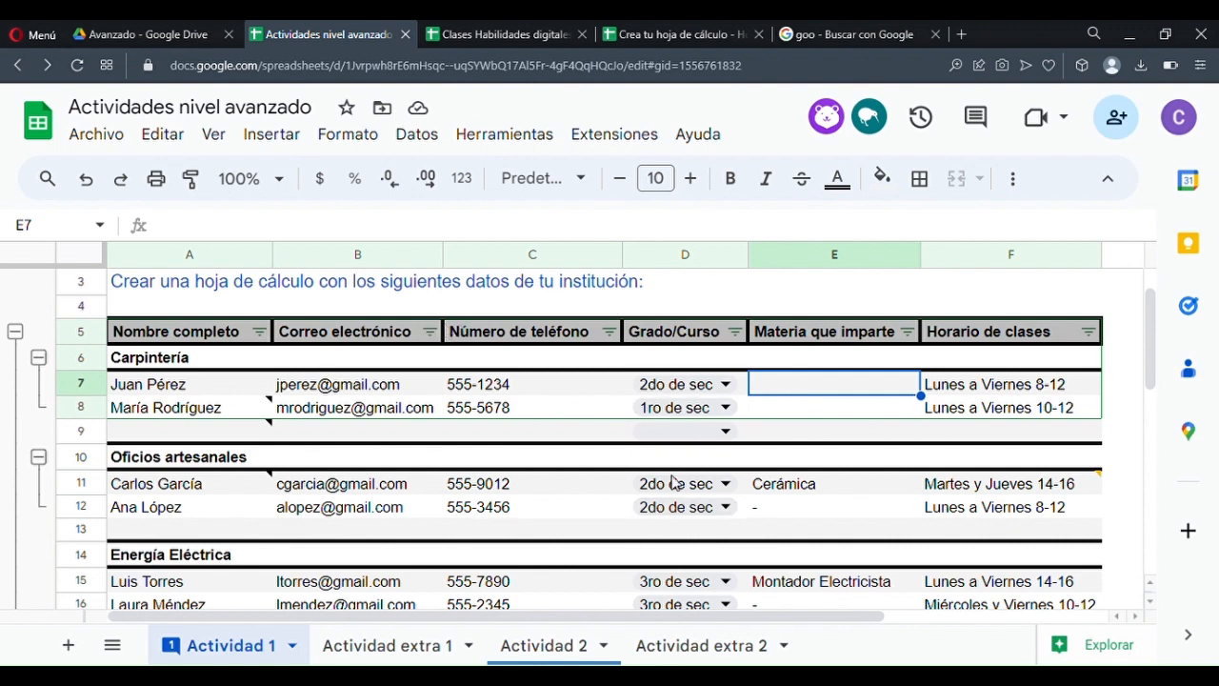
left_click(823, 410)
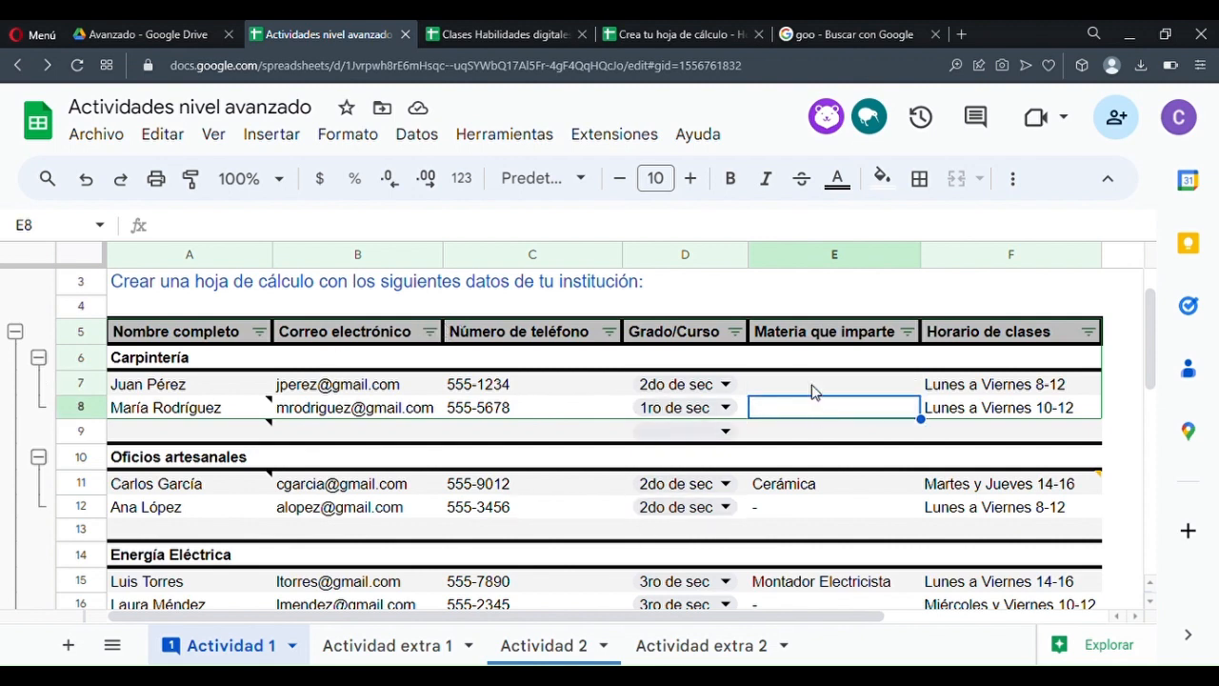
left_click(800, 388)
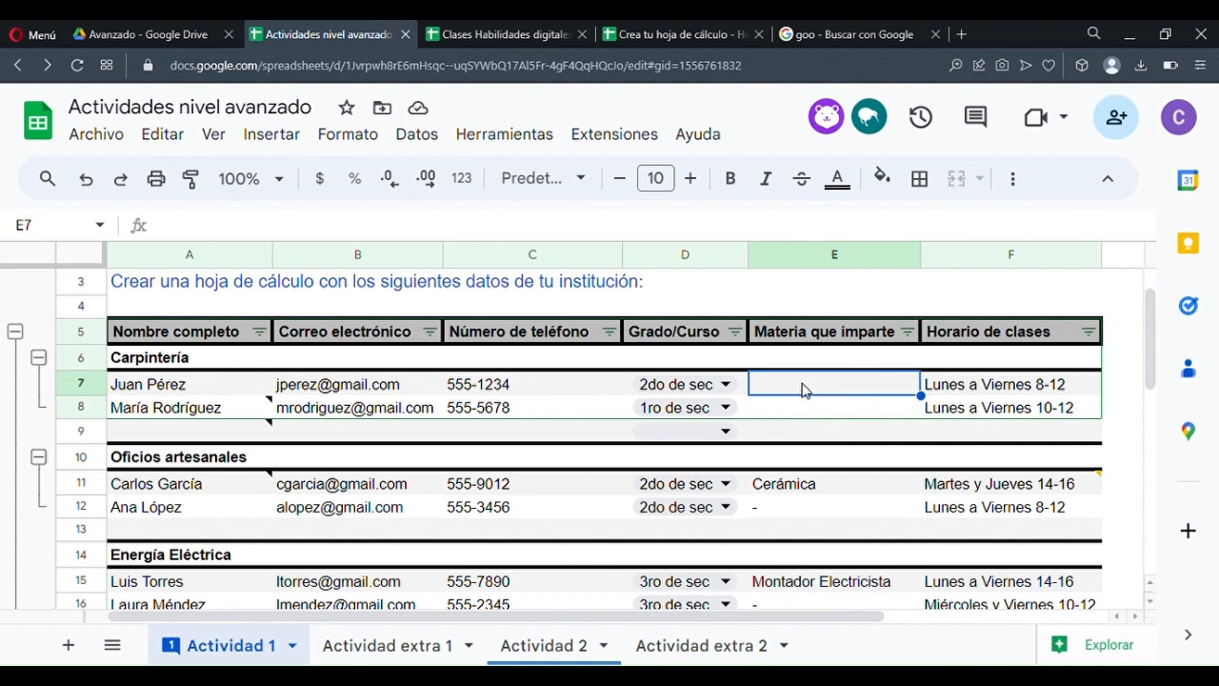
left_click(817, 403)
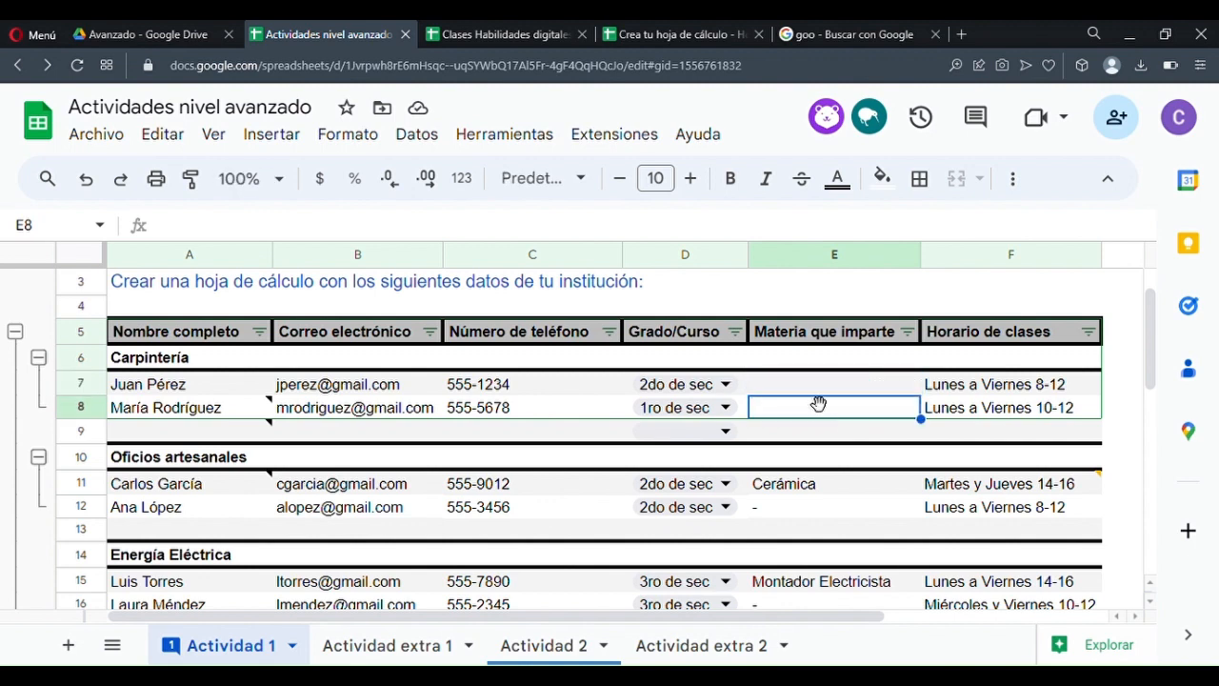
- Insert a dropdown menu in cell E7 of the Materia que imparte column
left_click(805, 387)
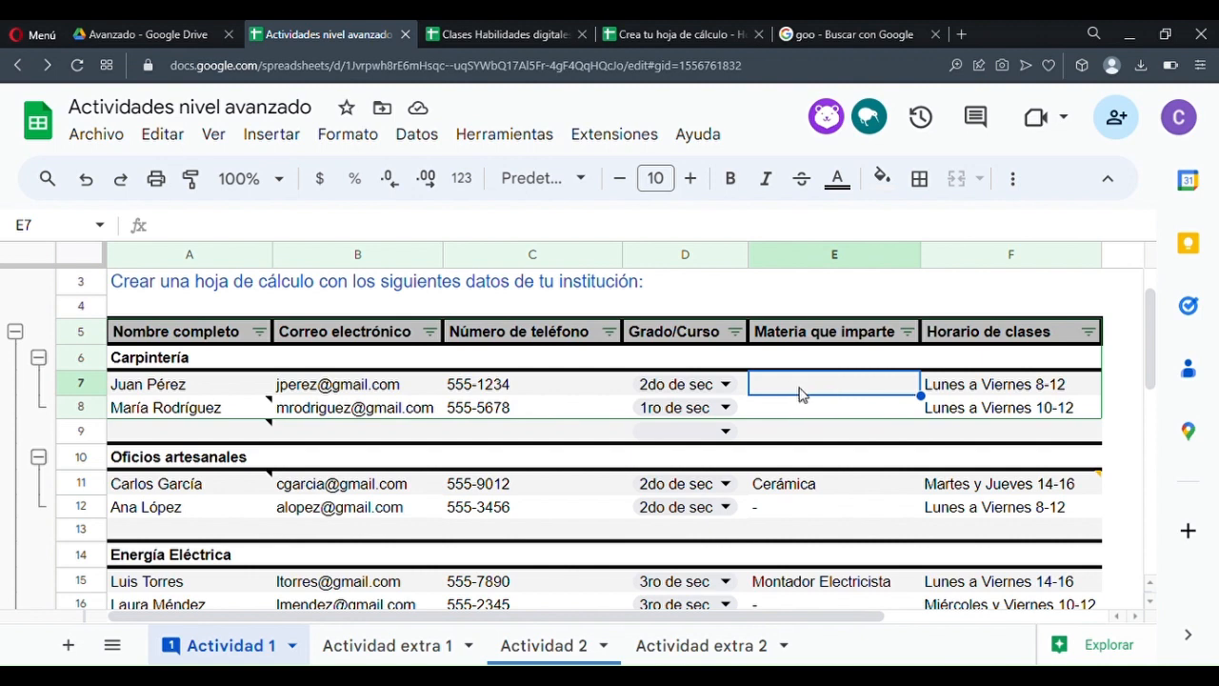
left_click(273, 135)
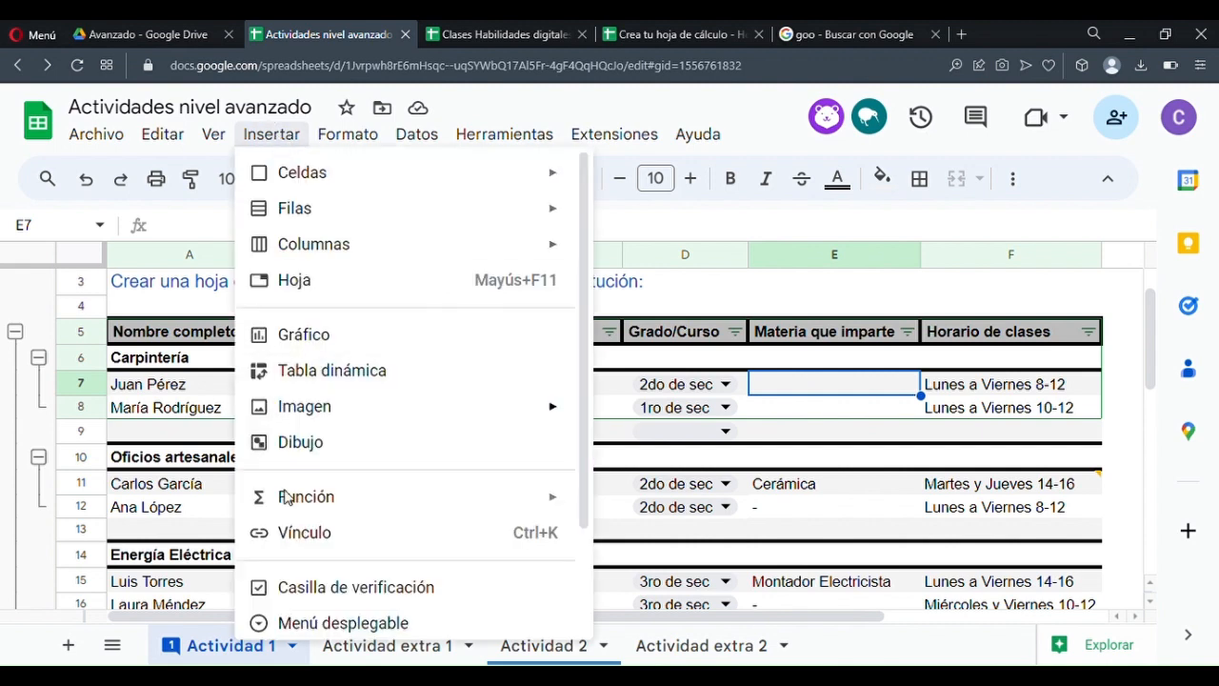
scroll(351, 428, "down", 2)
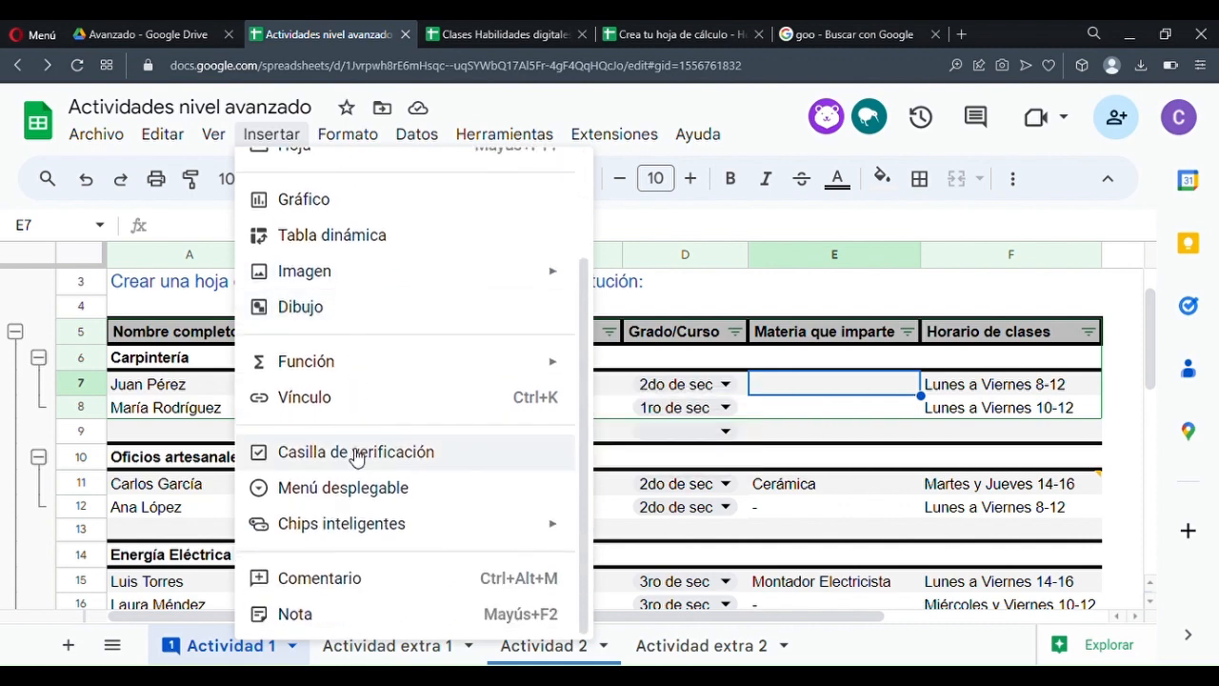
left_click(370, 505)
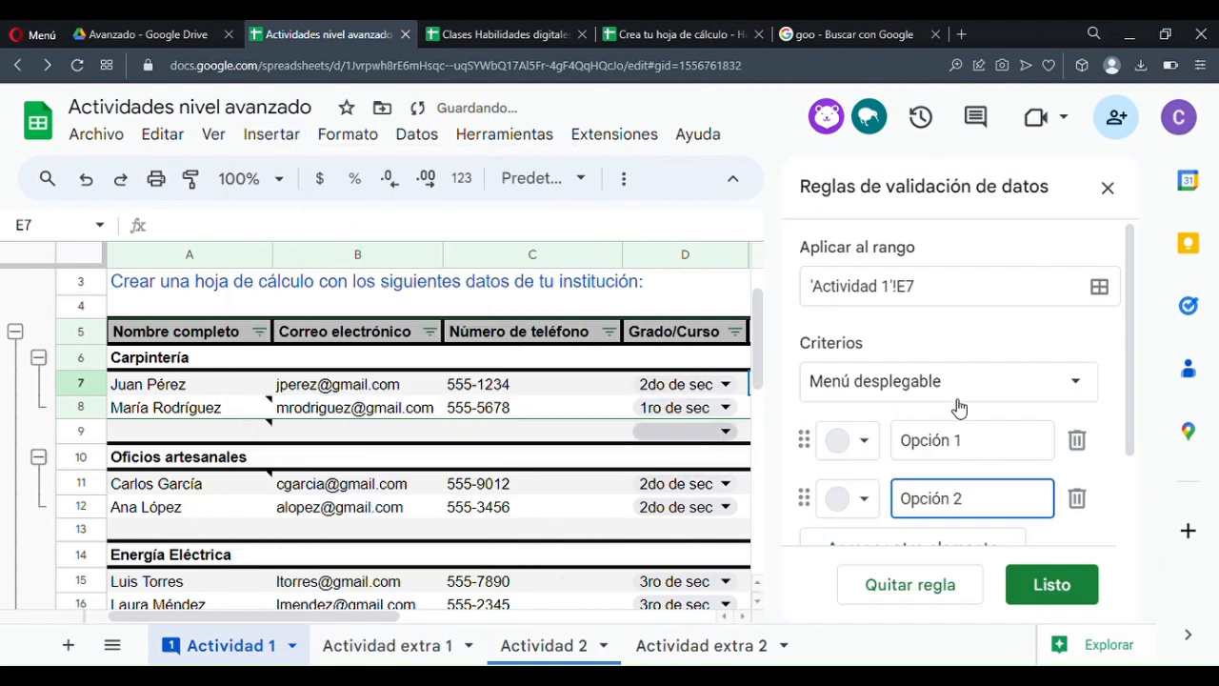
scroll(952, 289, "down", 2)
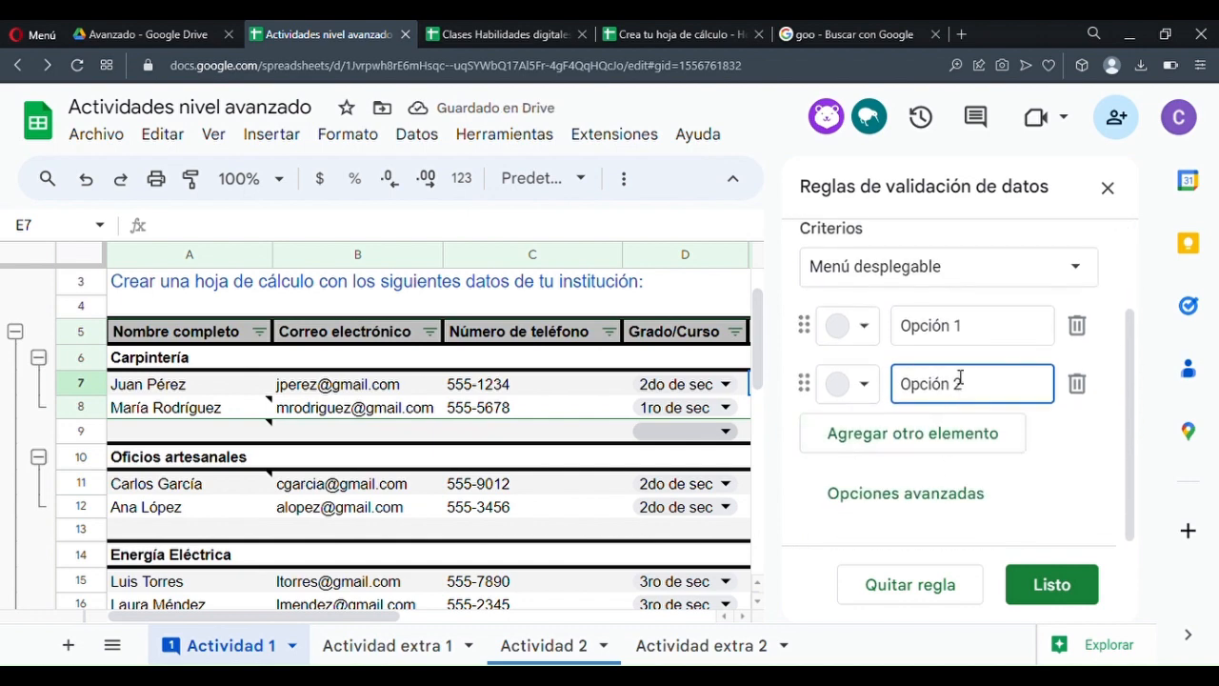
scroll(961, 334, "up", 2)
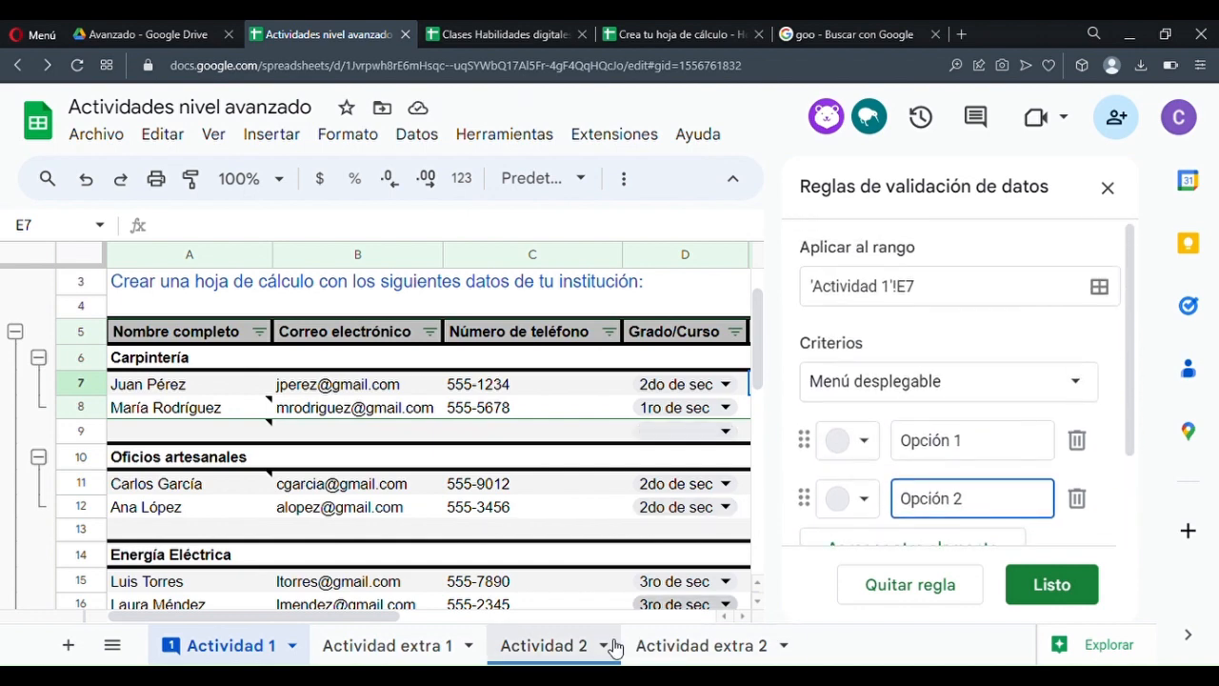
- Try to extend the dropdown validation to the range E7:E12, and undo that extension
left_click_drag(374, 621, 705, 621)
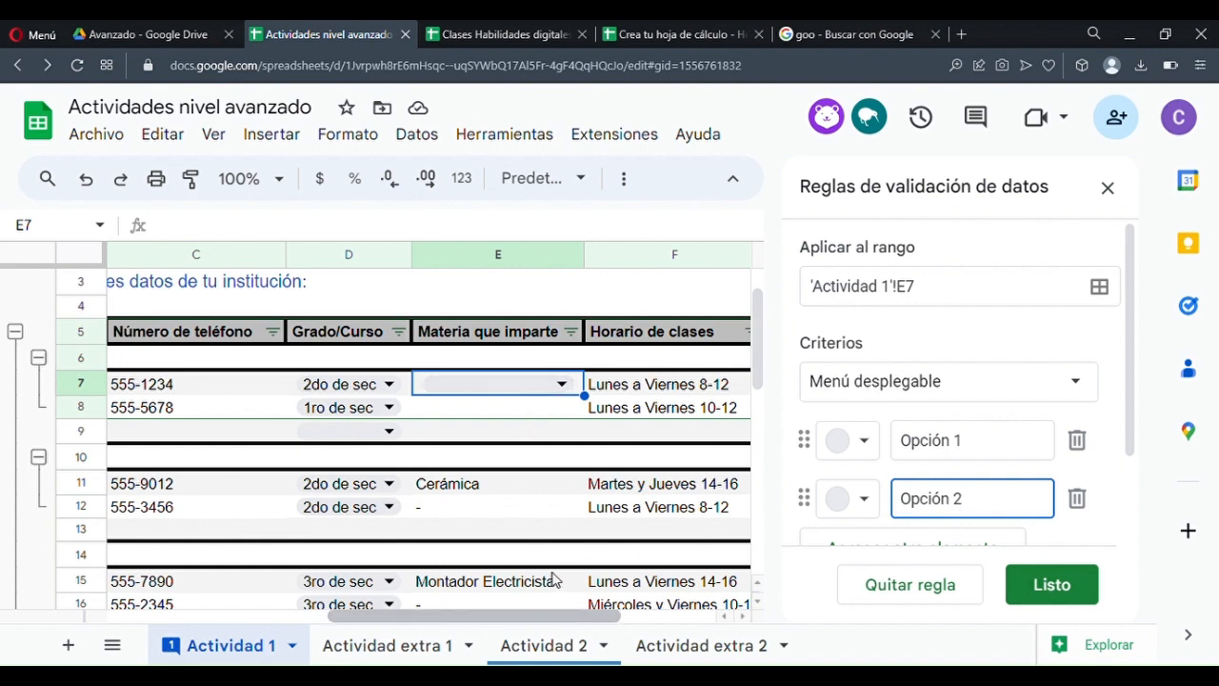
left_click(1100, 288)
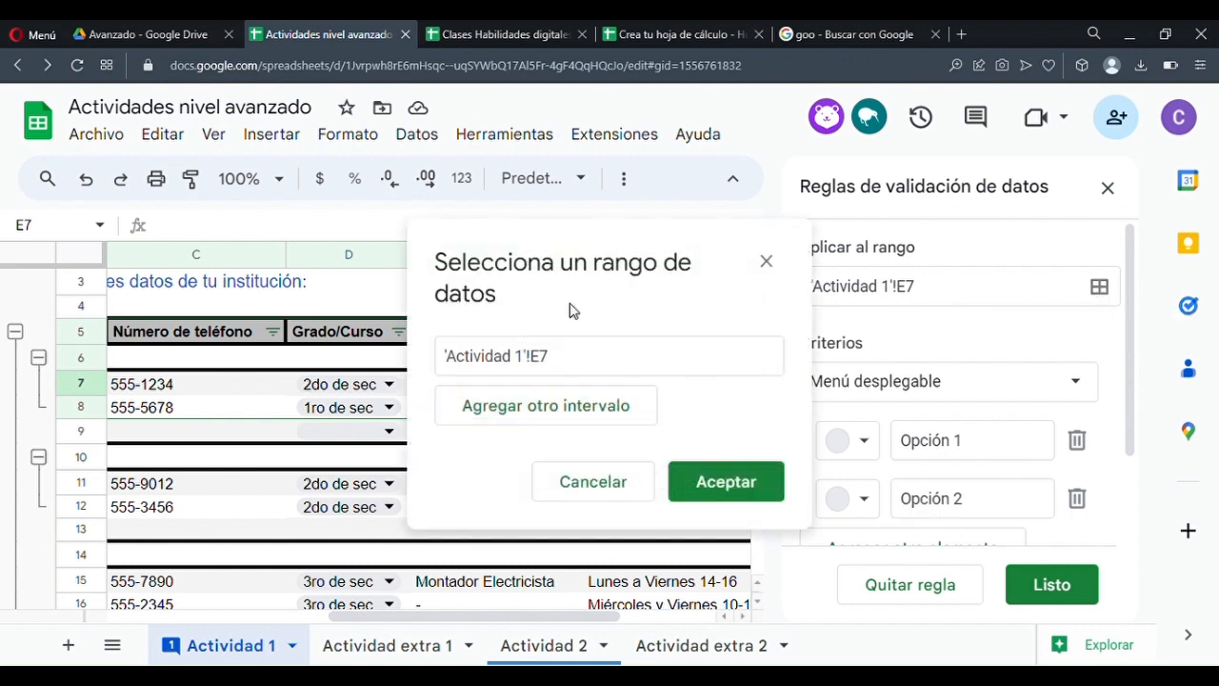
left_click_drag(582, 248, 948, 219)
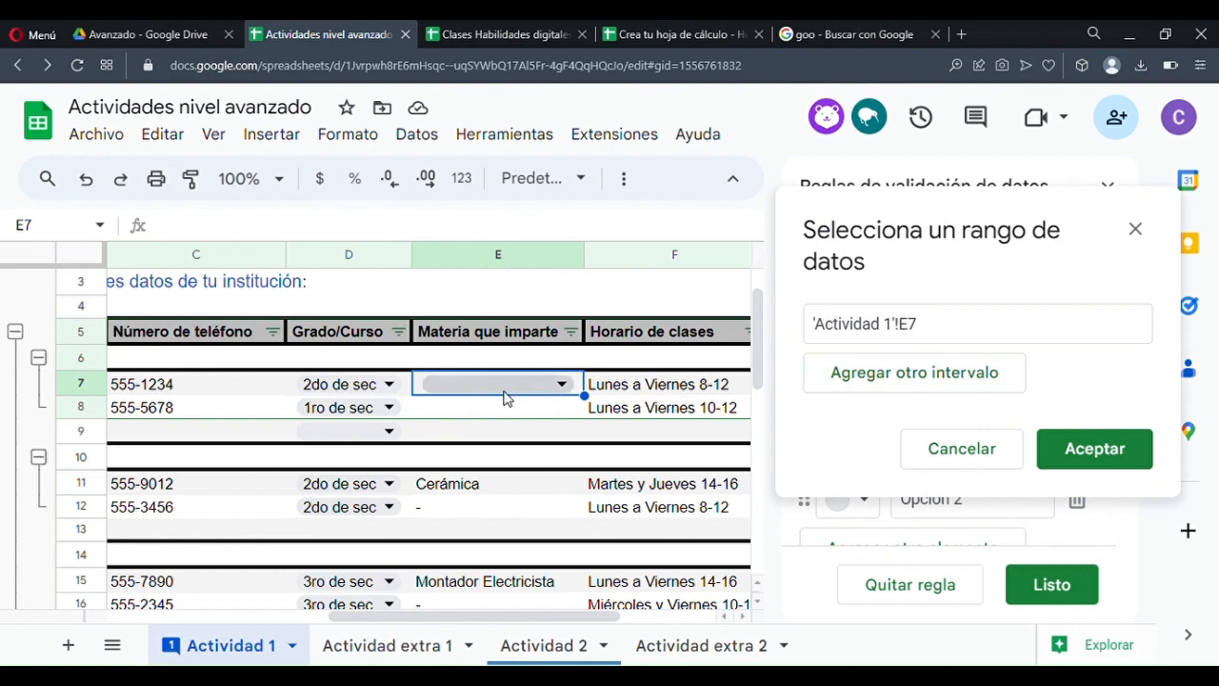
left_click_drag(599, 424, 602, 512)
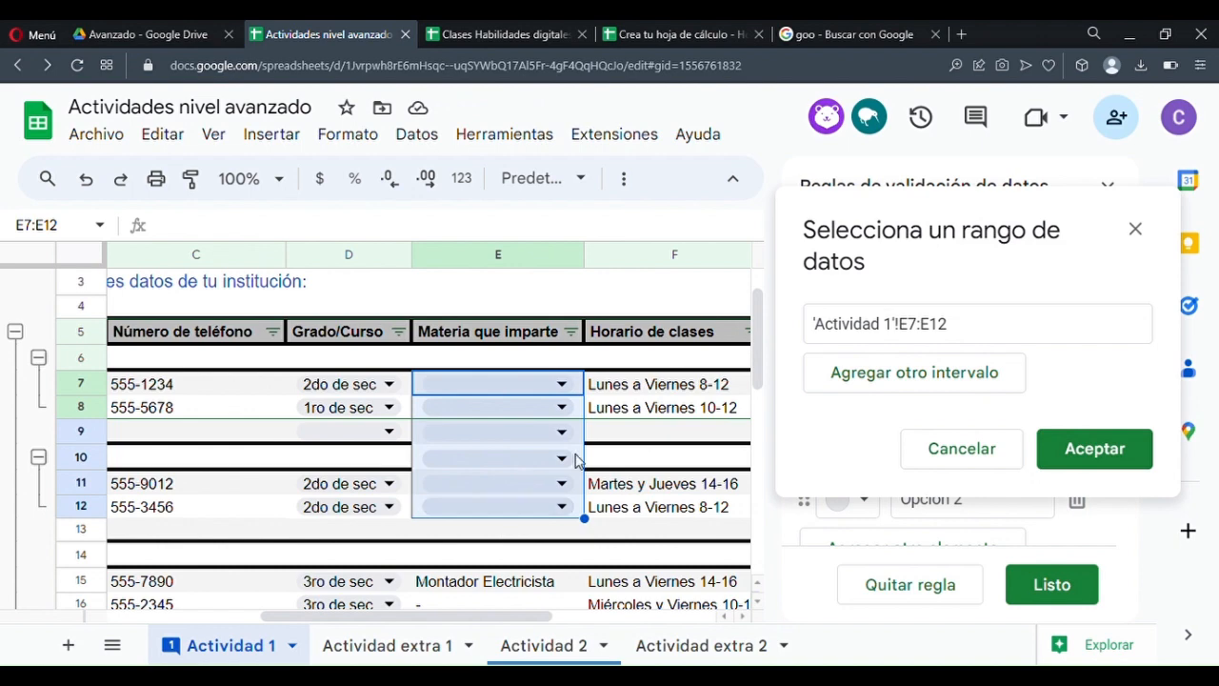
left_click(1017, 449)
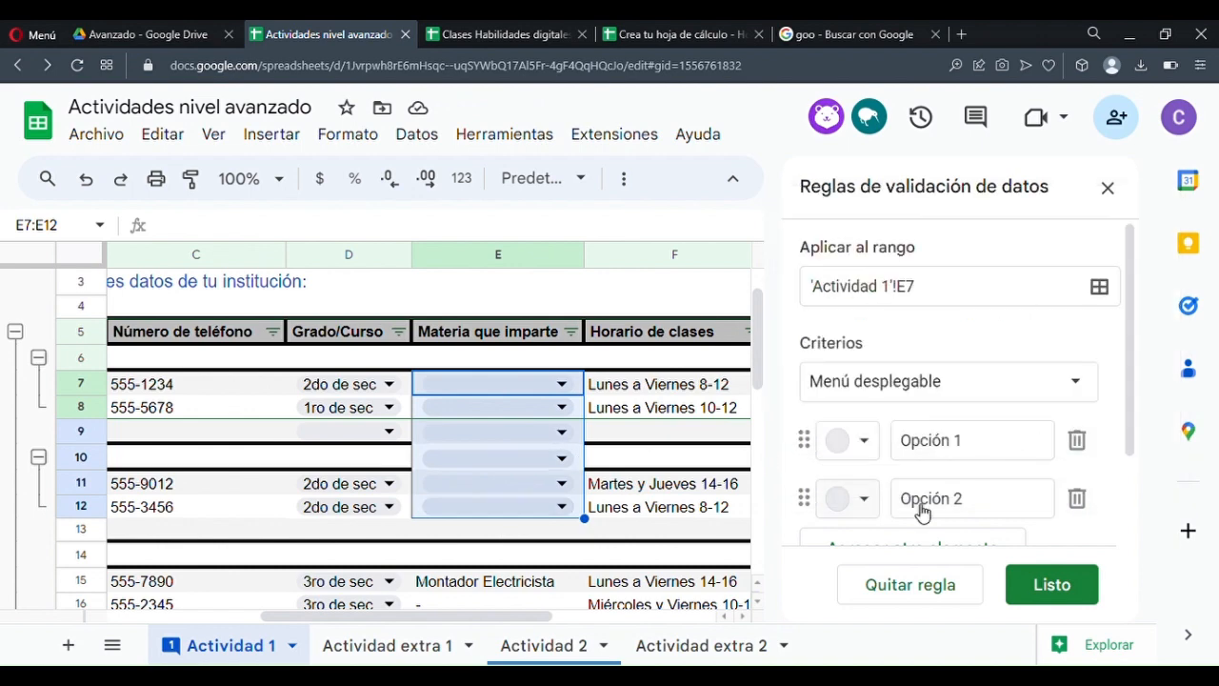
left_click(86, 179)
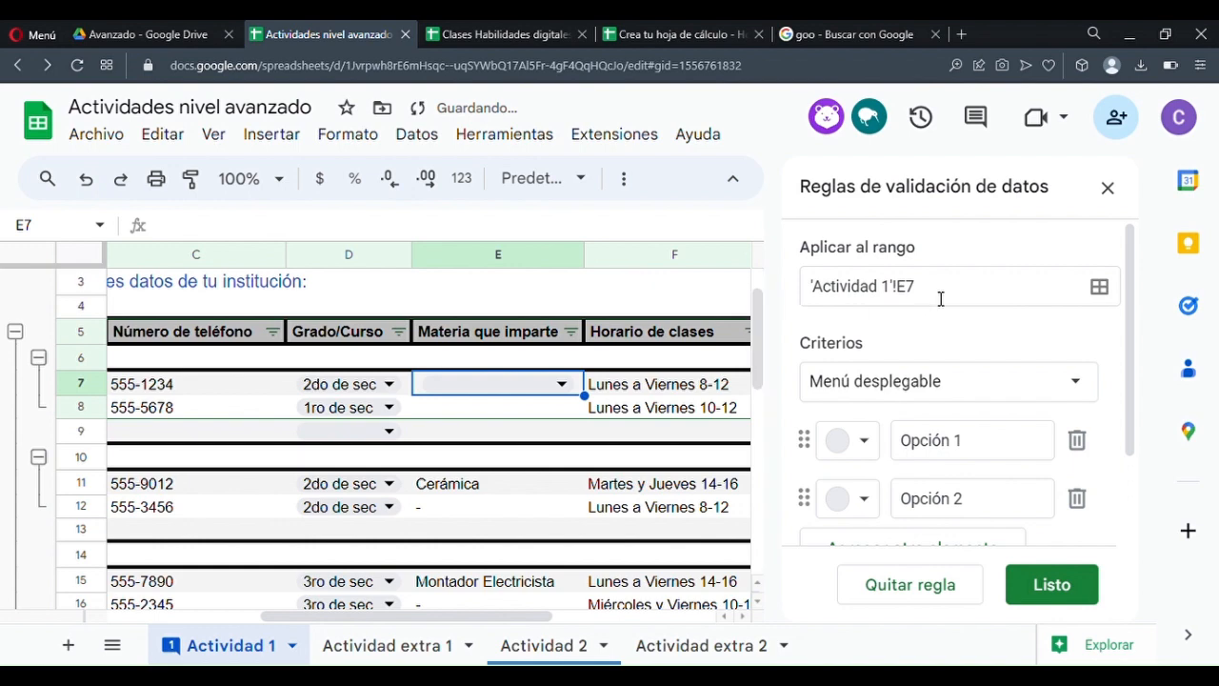
scroll(938, 303, "down", 1)
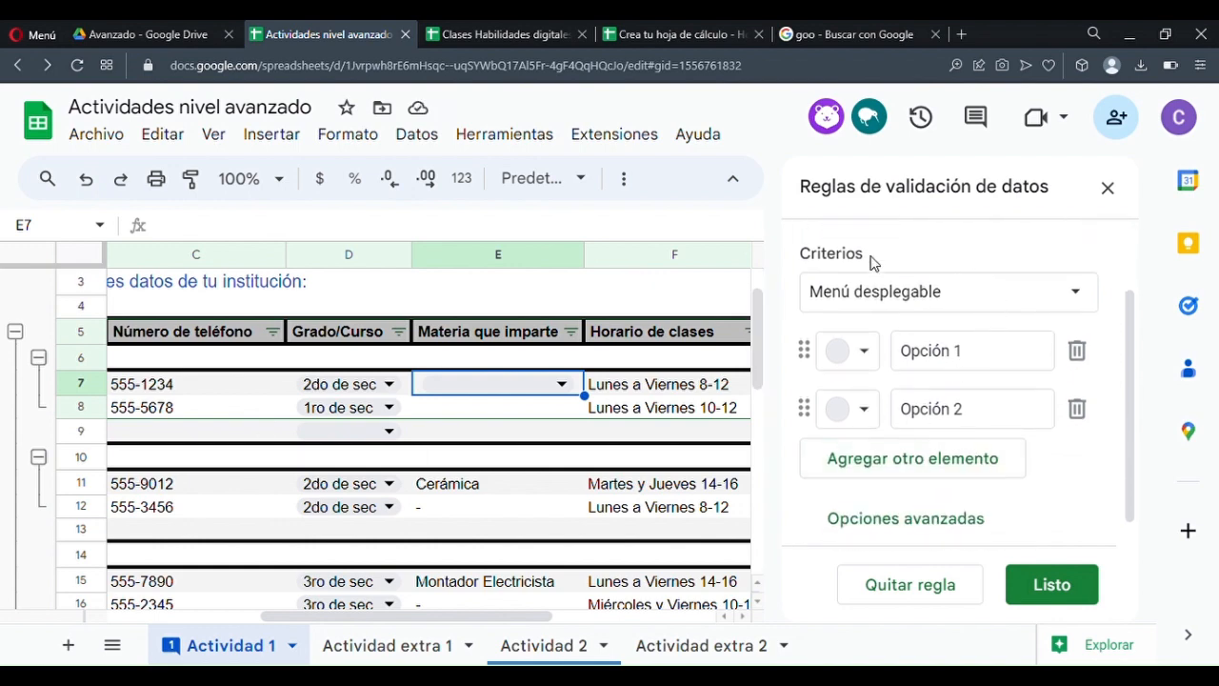
- Review the available validation criteria types for the E7 rule, keeping Menú desplegable as the criterion
left_click(998, 286)
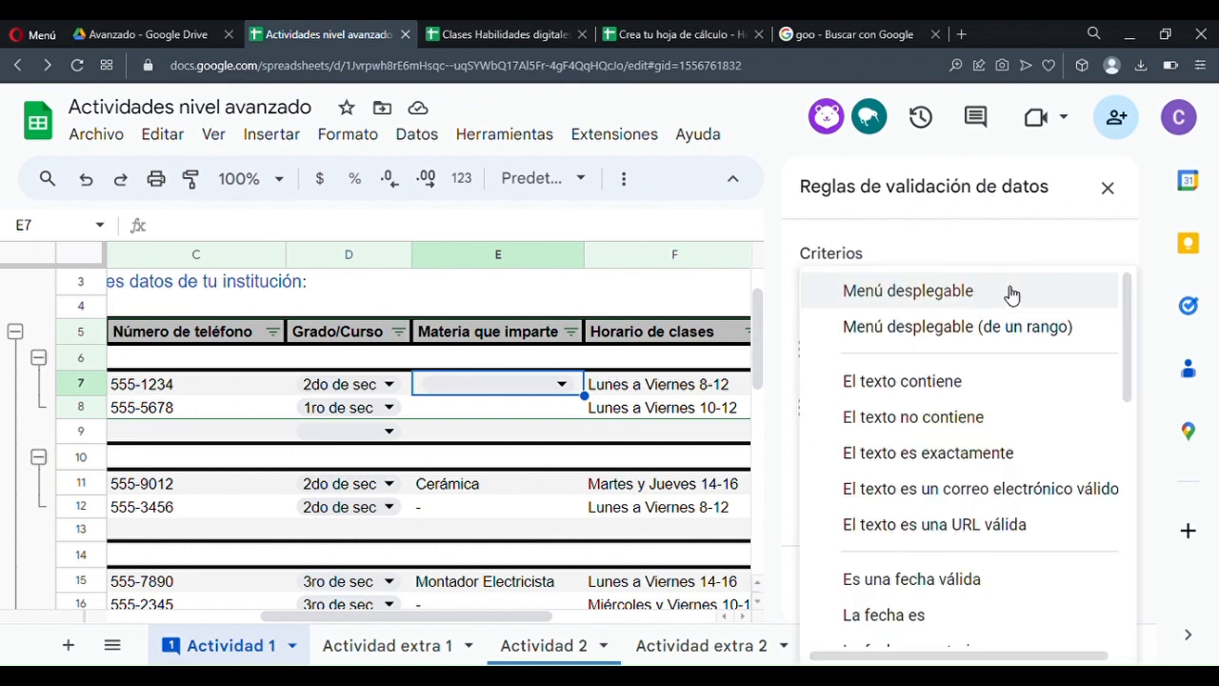
left_click(1012, 293)
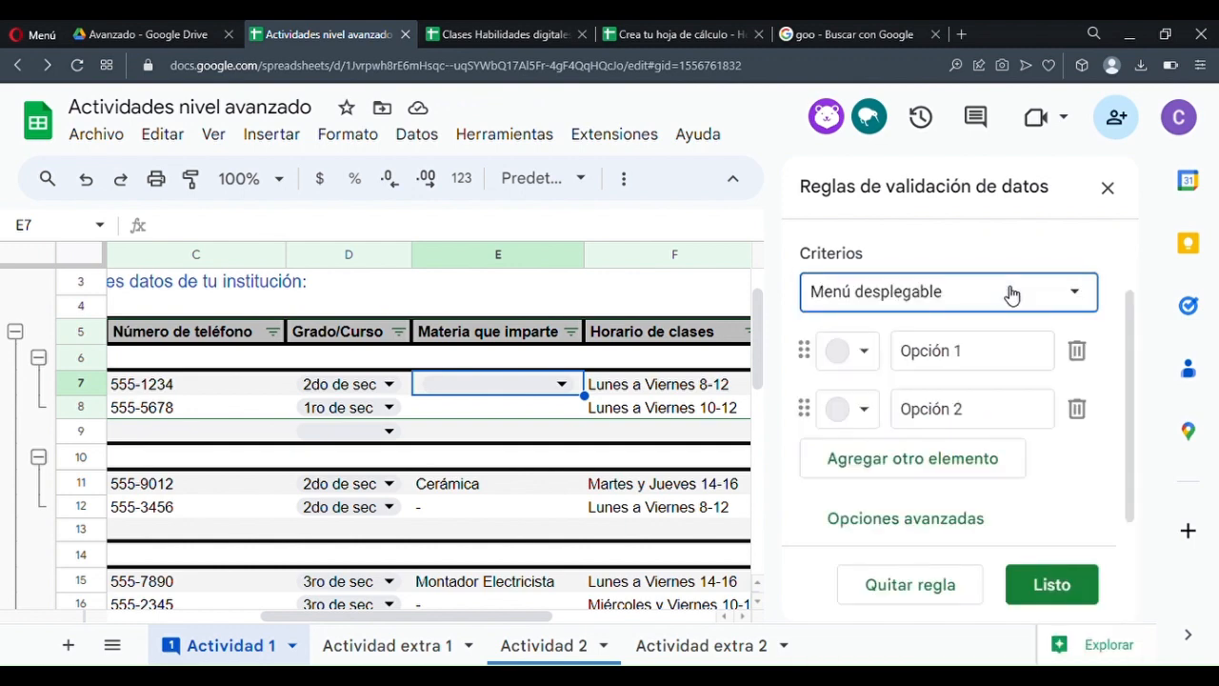
left_click(1012, 293)
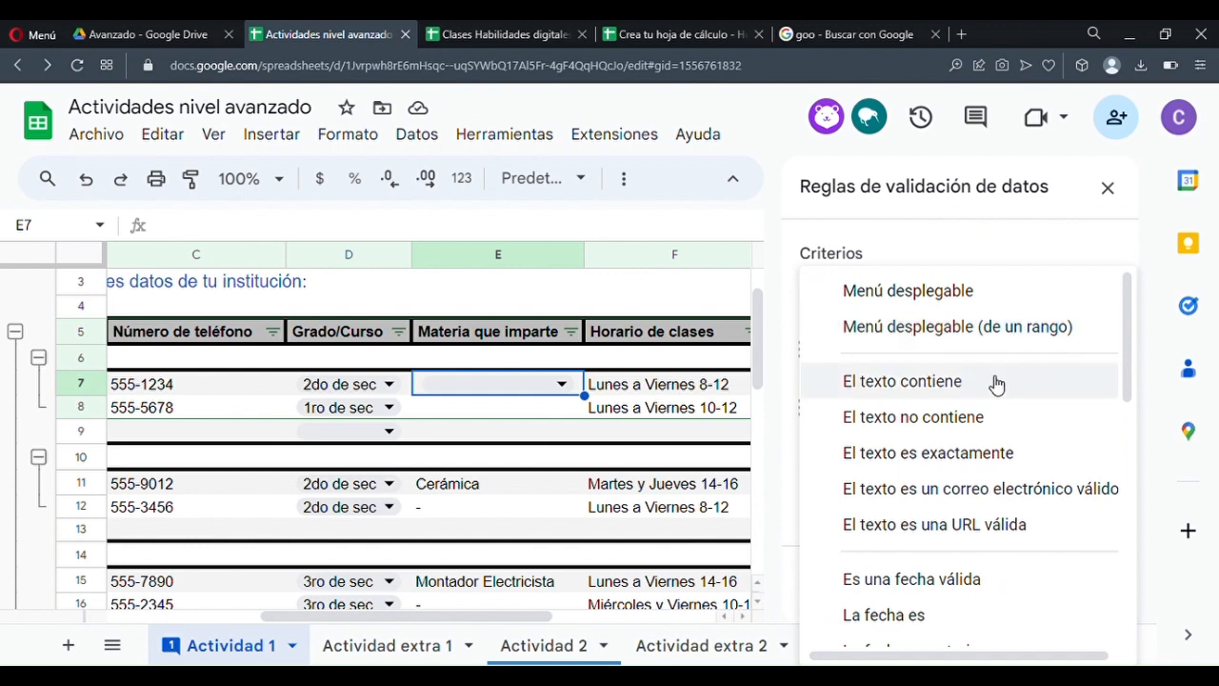
scroll(996, 400, "down", 3)
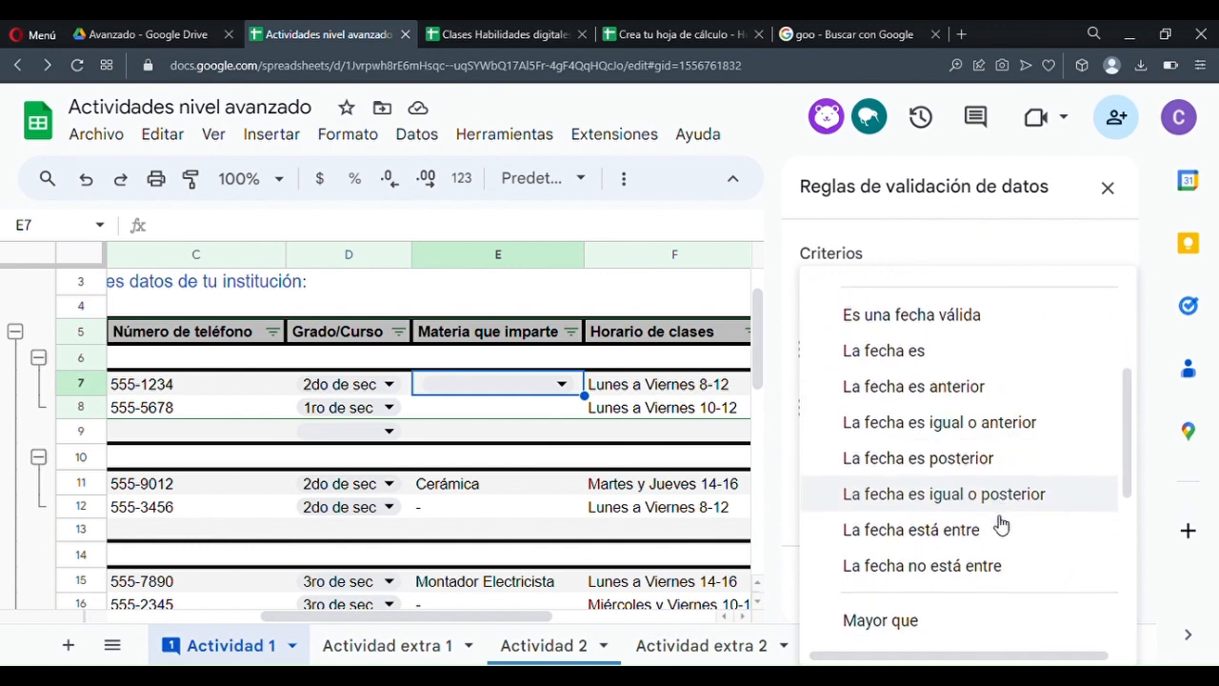
scroll(999, 514, "up", 3)
left_click(957, 293)
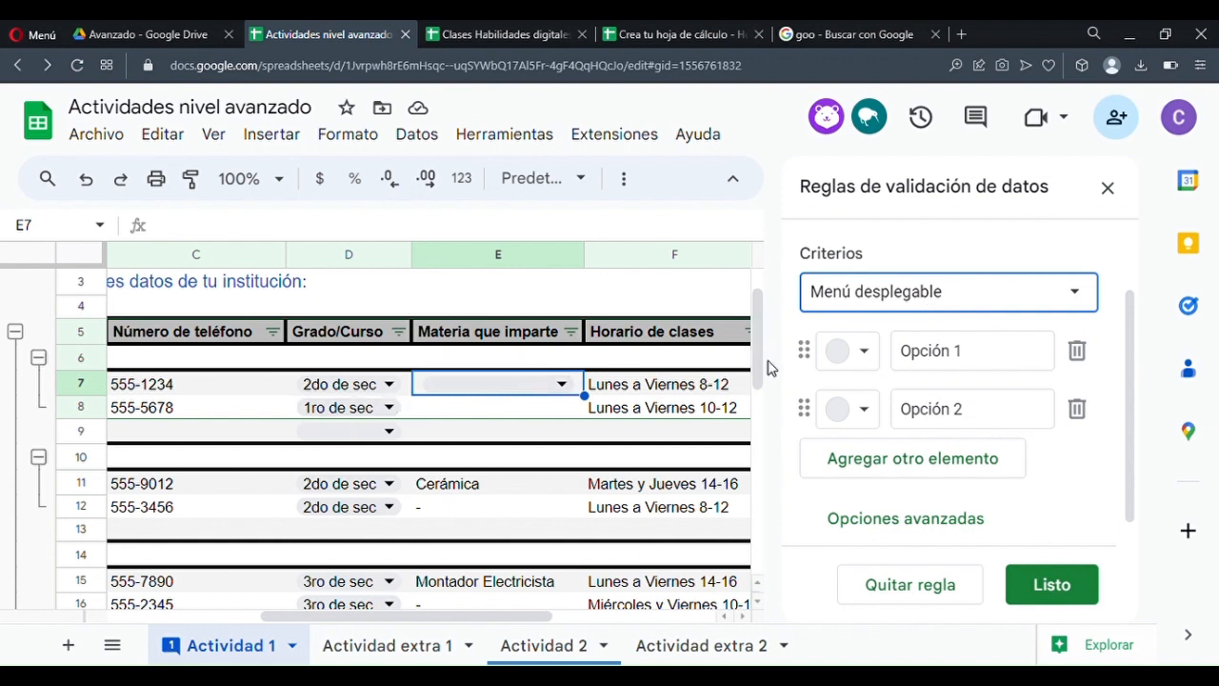
- Name the first option of the E7 dropdown ".Matemática"
left_click_drag(982, 363, 908, 377)
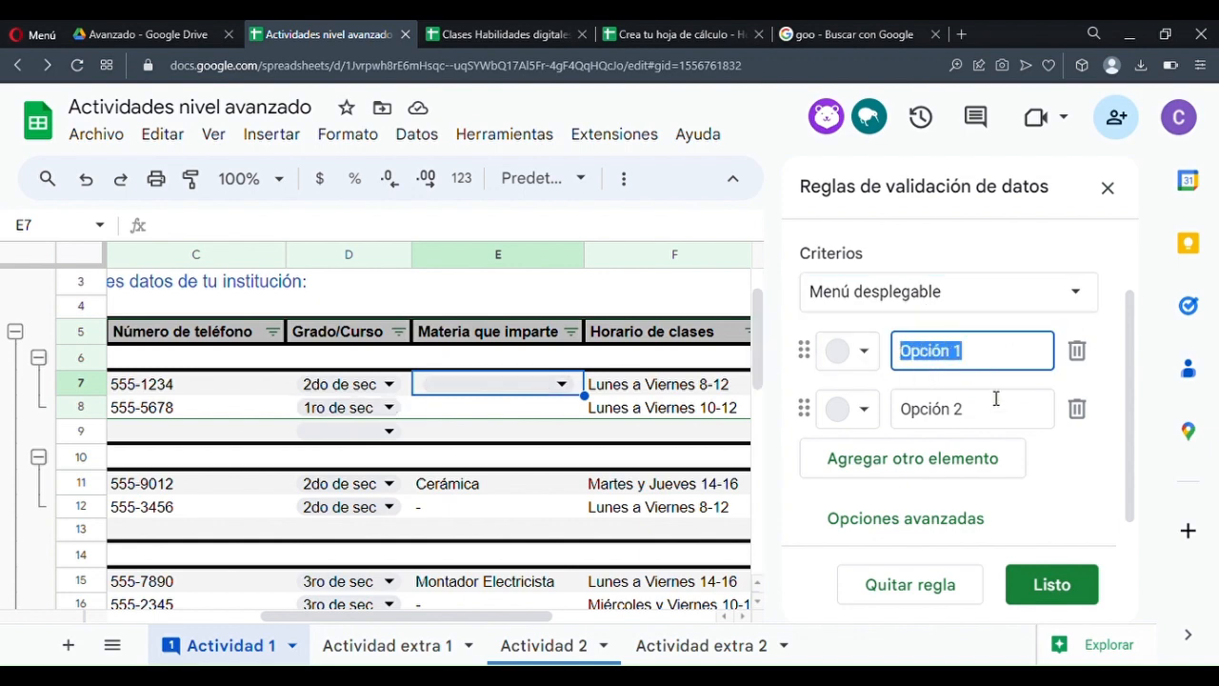
type(".Mate")
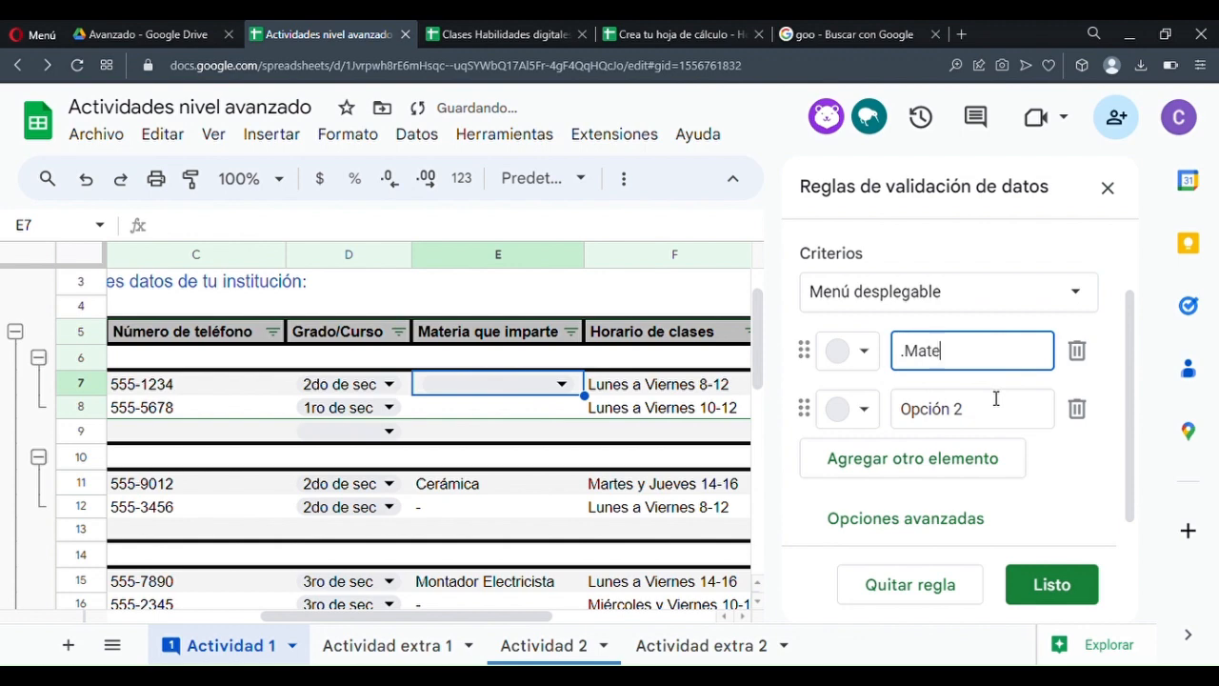
type("máticas")
- Replace the second dropdown option's text with "Cerámica"
left_click(995, 398)
key("BackSpace")
key("BackSpace")
key("BackSpace")
key("BackSpace")
key("BackSpace")
key("BackSpace")
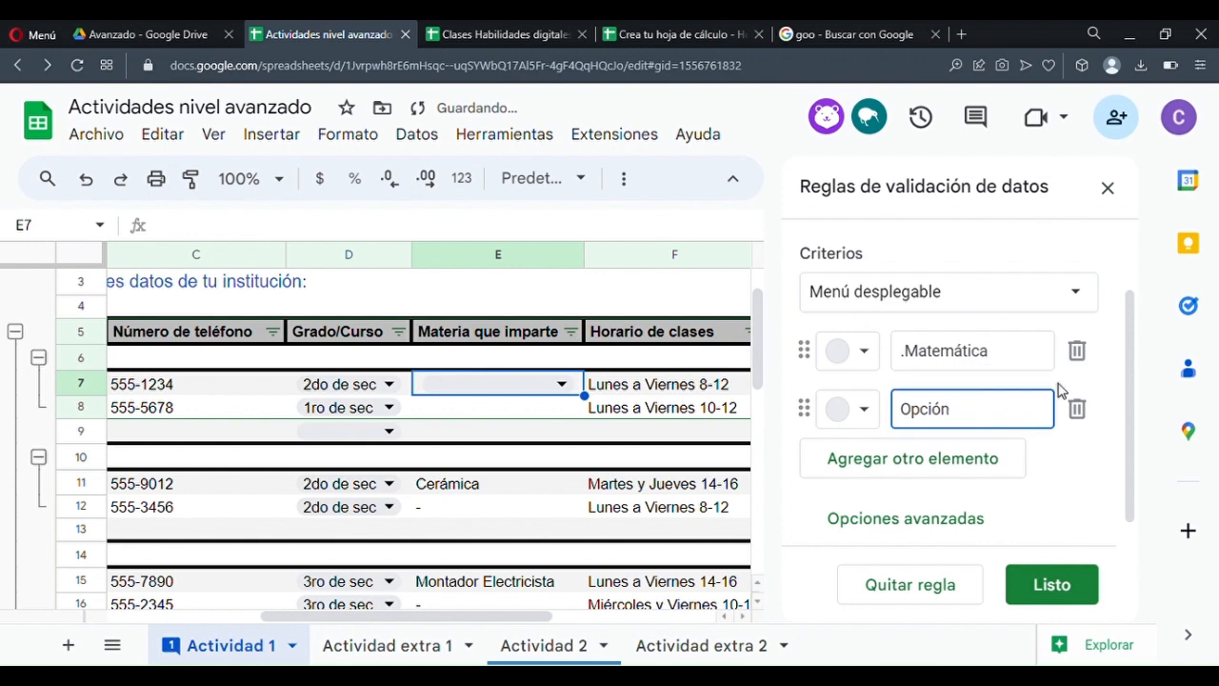
key("BackSpace")
key("BackSpace")
type("Cerámica")
- Add a third option named "Electricidad" to the E7 dropdown rule
key("Return")
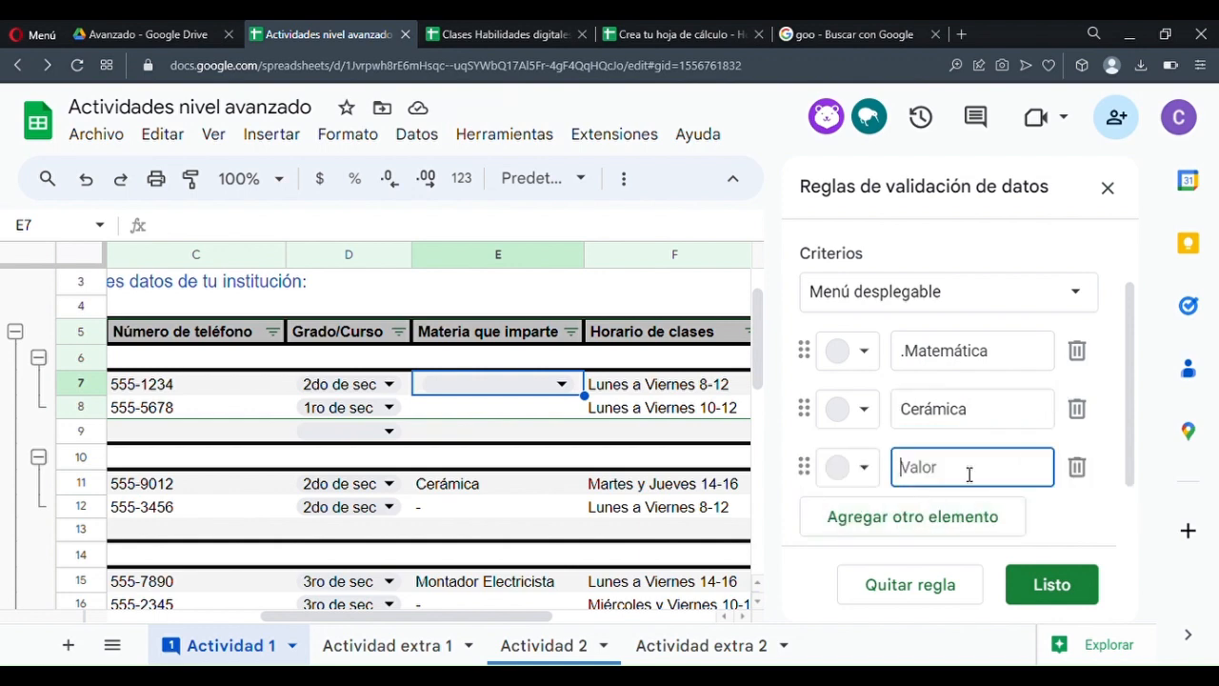
type("El")
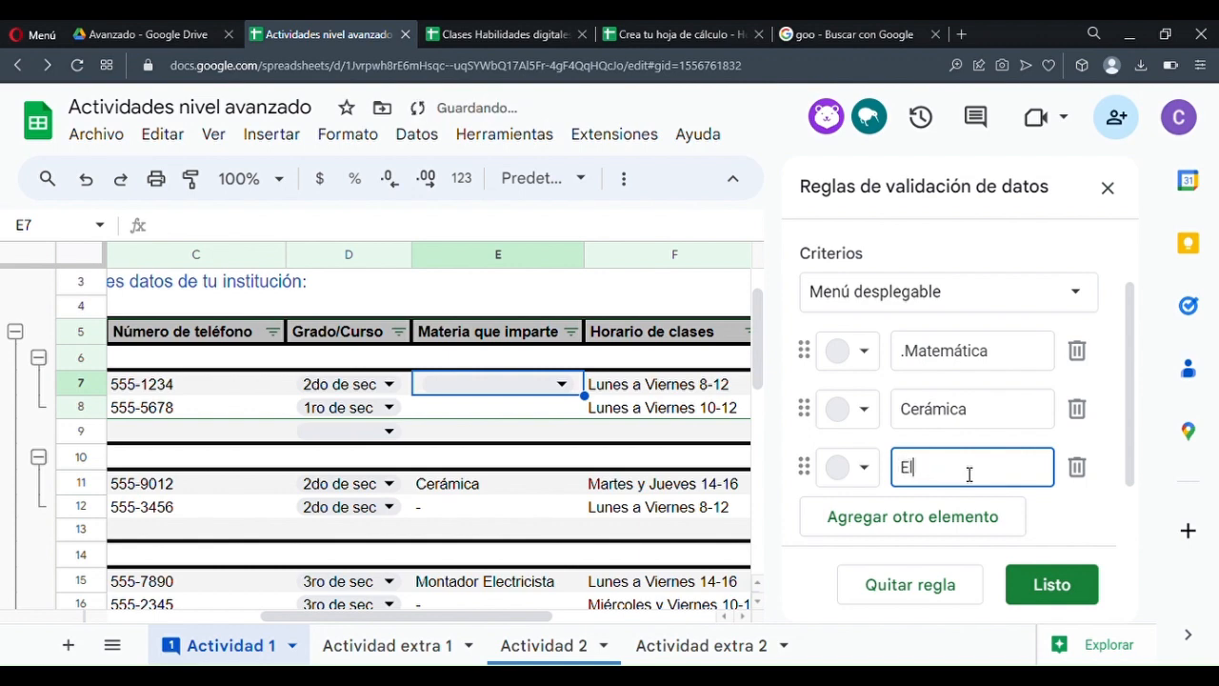
type("ectricidad")
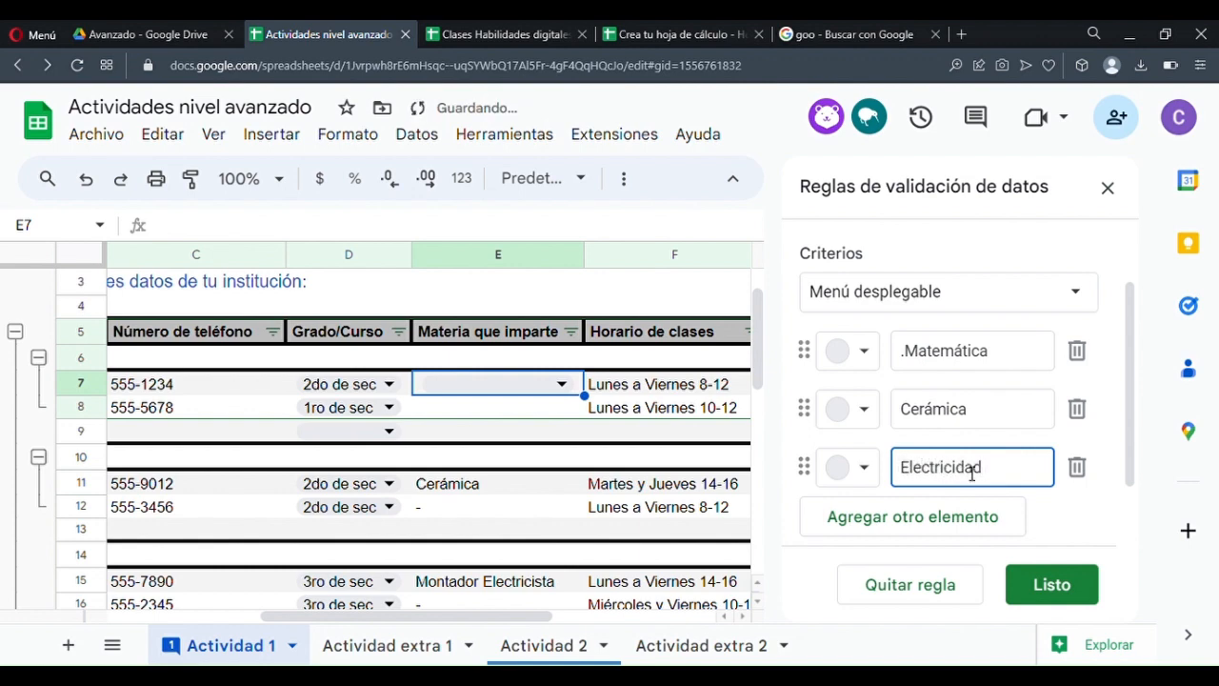
- Color .Matemática light blue, Cerámica light purple and Electricidad dark green, and save the dropdown rule
left_click(875, 360)
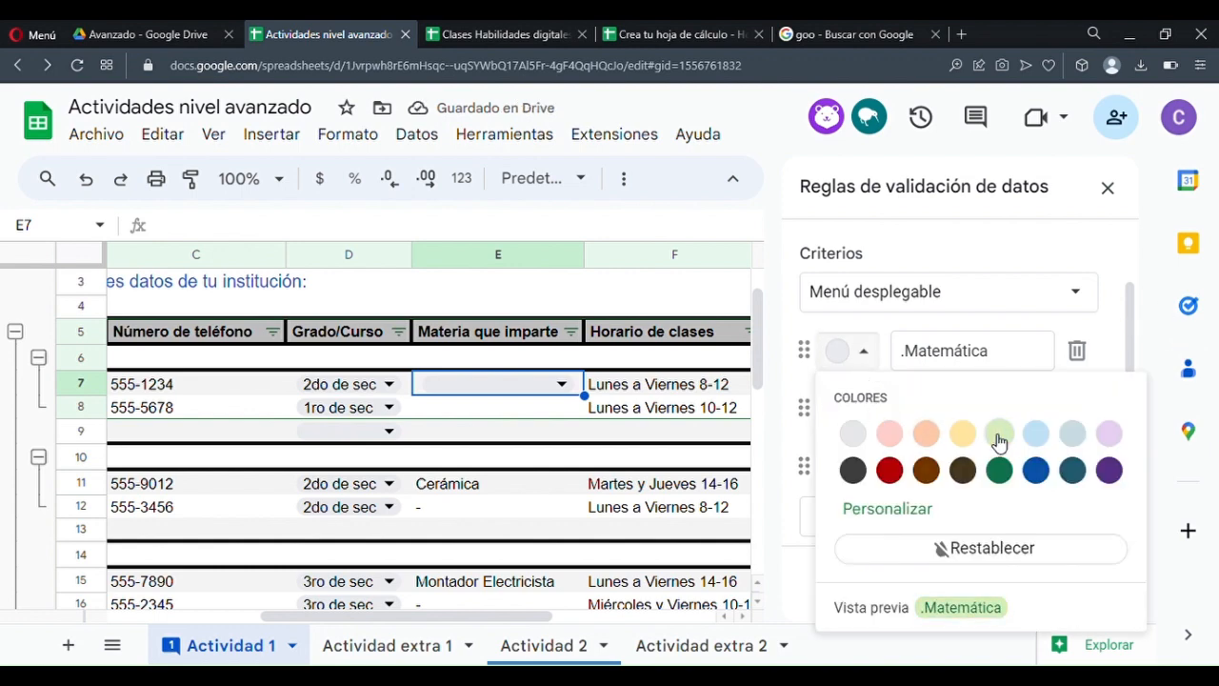
left_click(1046, 437)
left_click(846, 408)
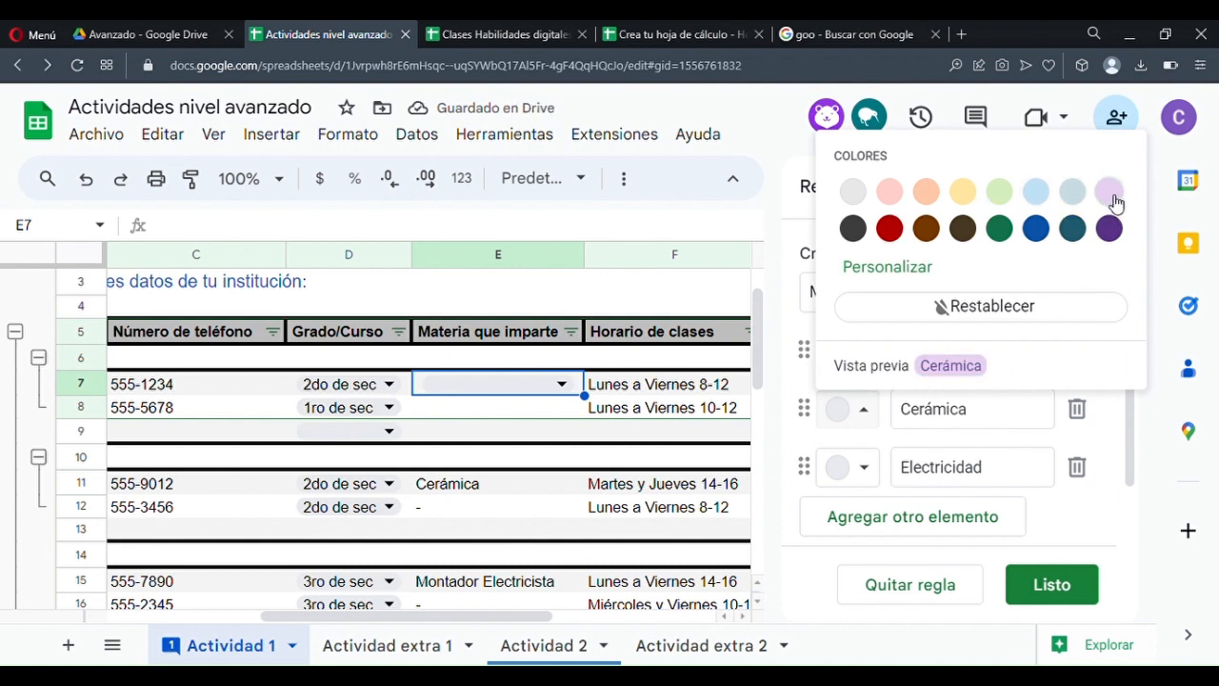
left_click(1110, 191)
left_click(849, 467)
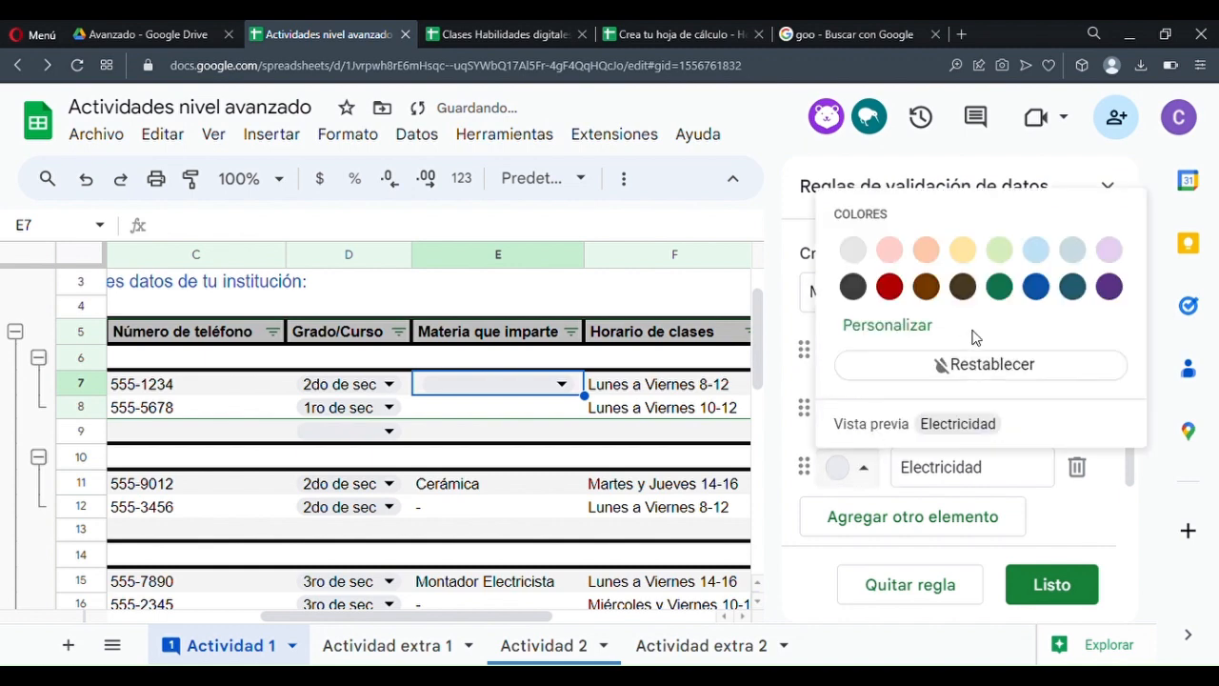
left_click(1041, 257)
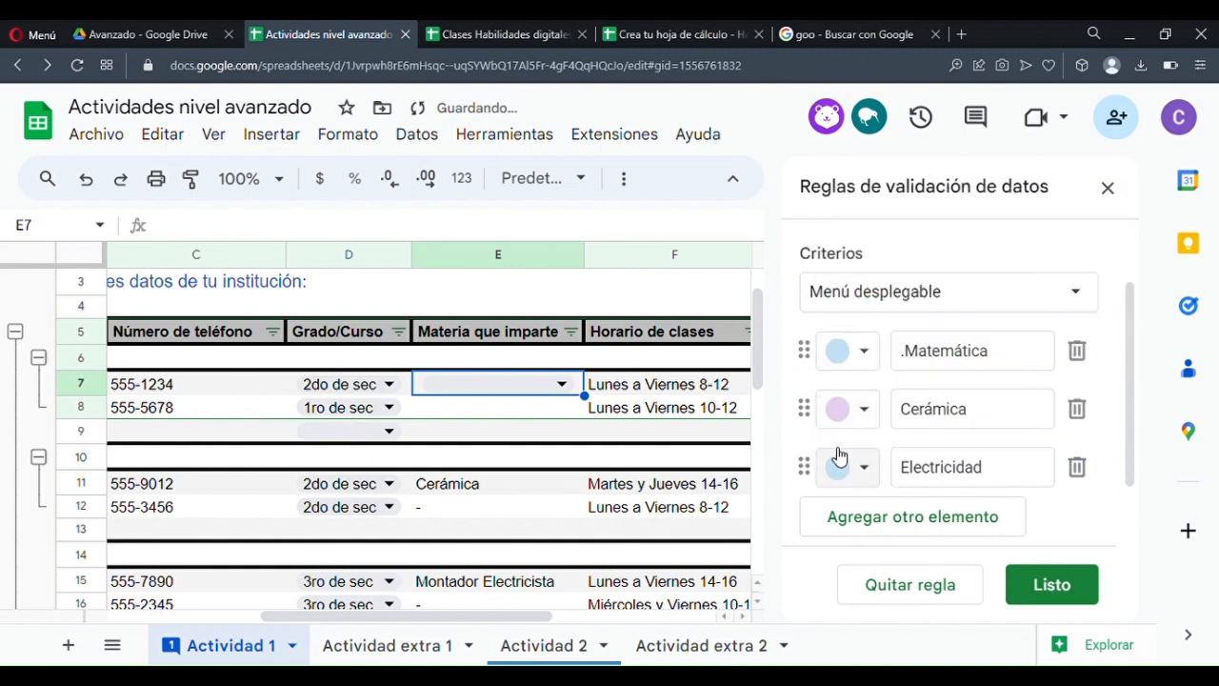
left_click(838, 457)
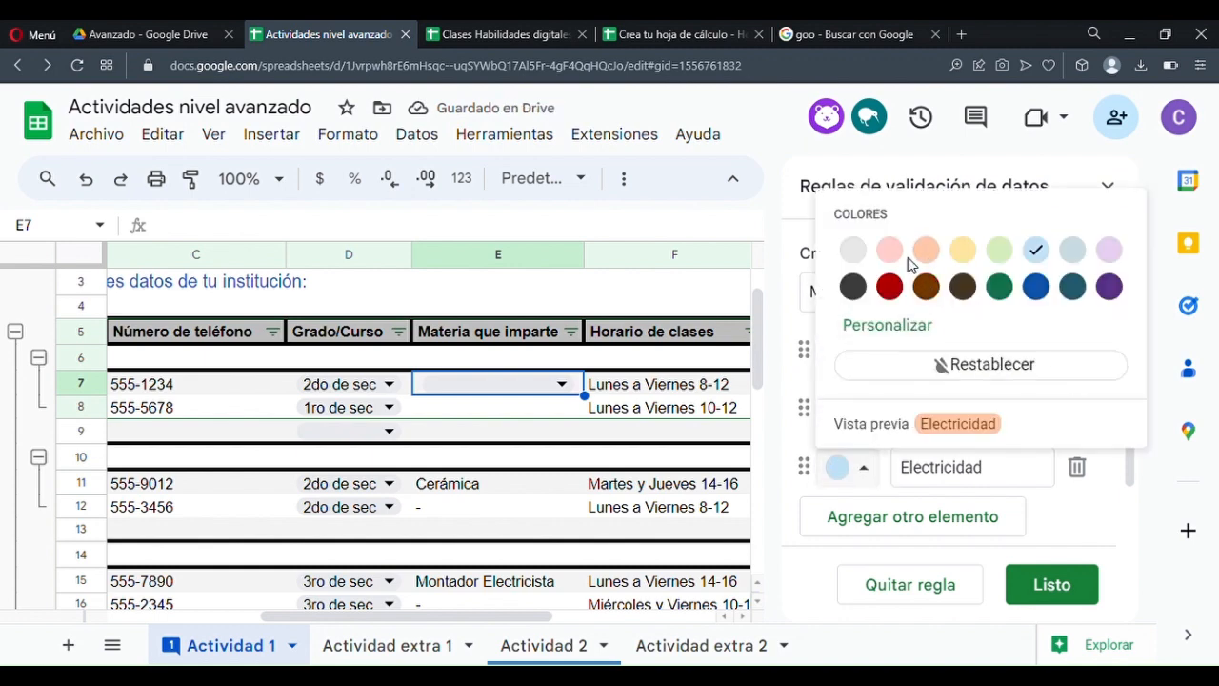
left_click(1008, 293)
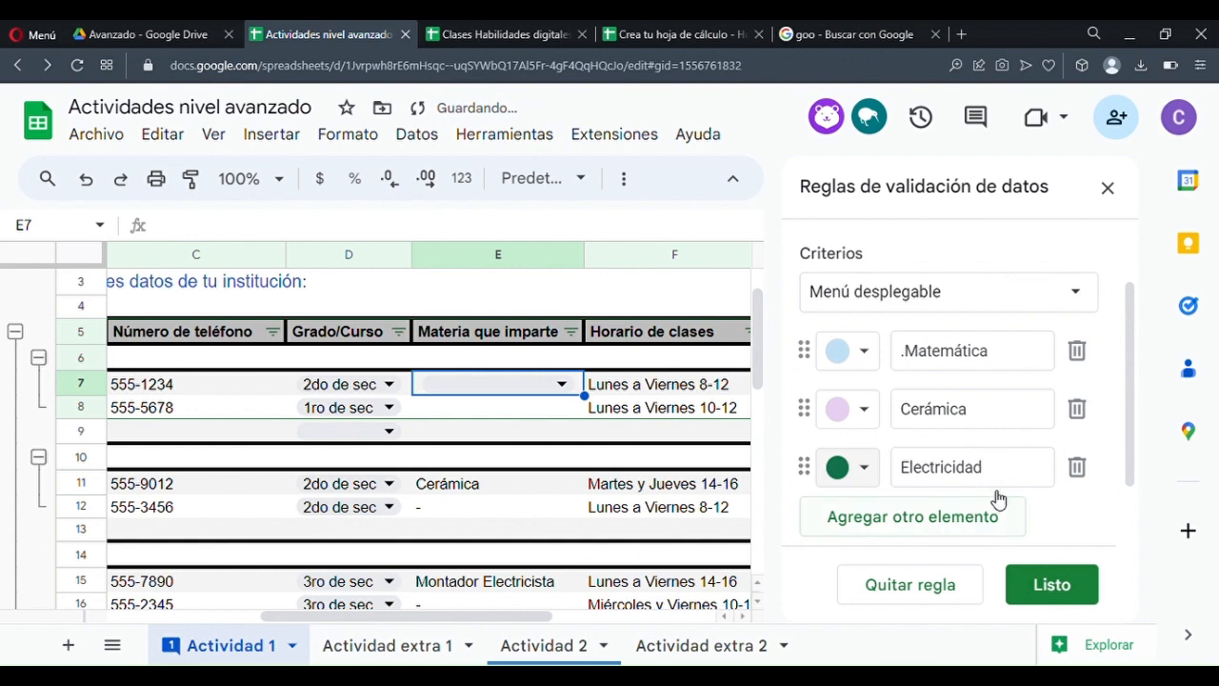
left_click(1047, 585)
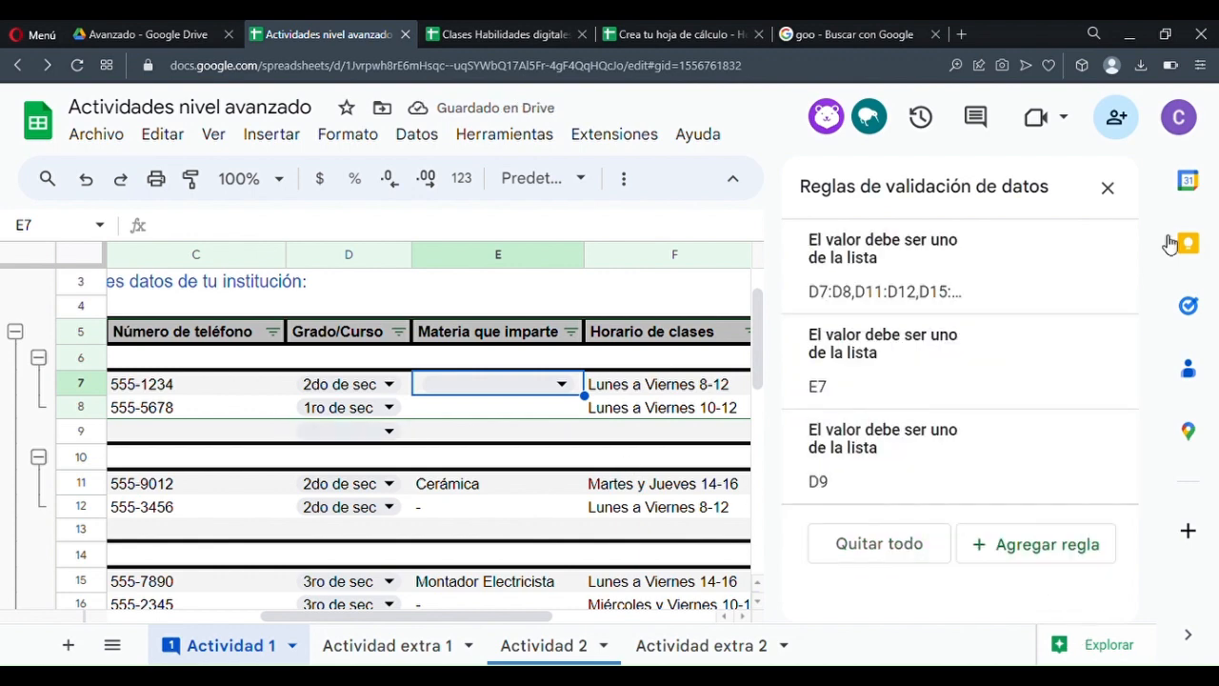
left_click(1107, 188)
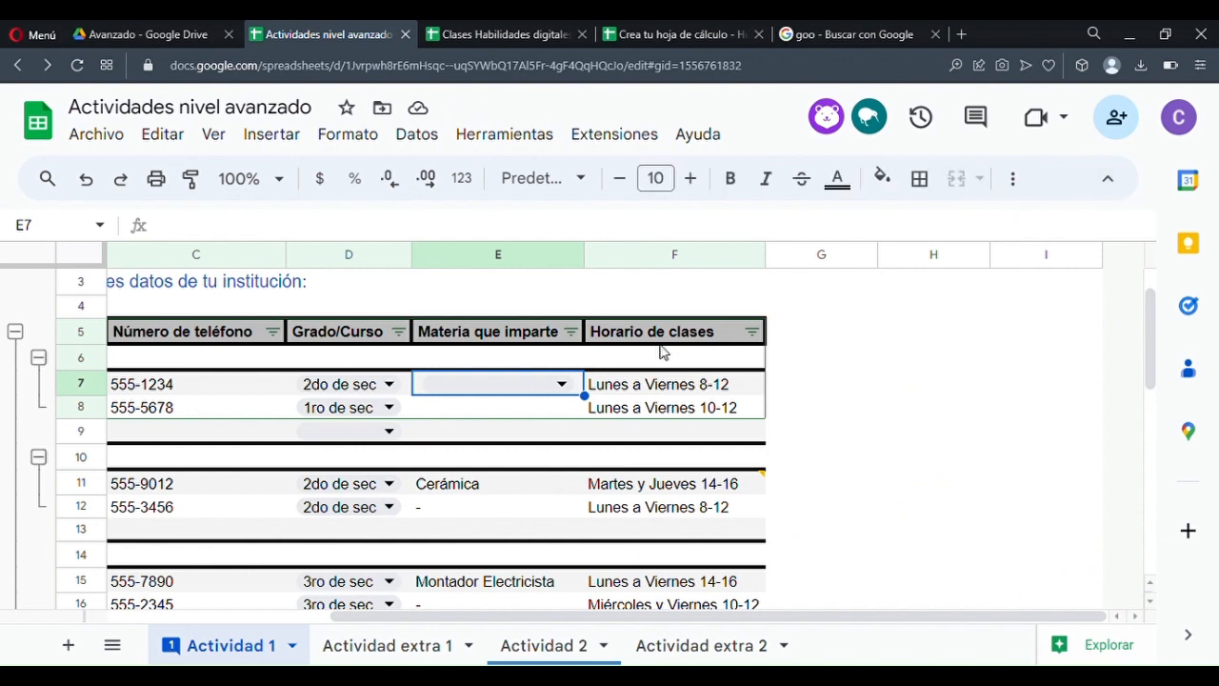
- Examine the colored options of the E7 dropdown and its validation rule without changing them
left_click(562, 385)
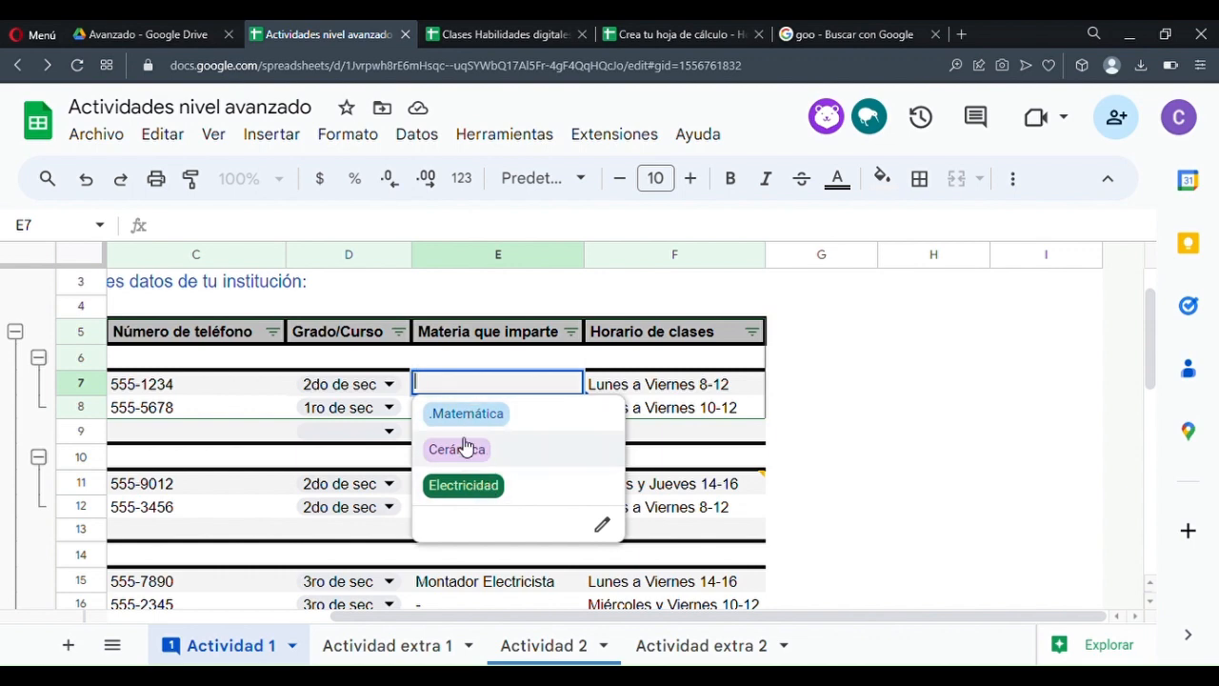
left_click(604, 525)
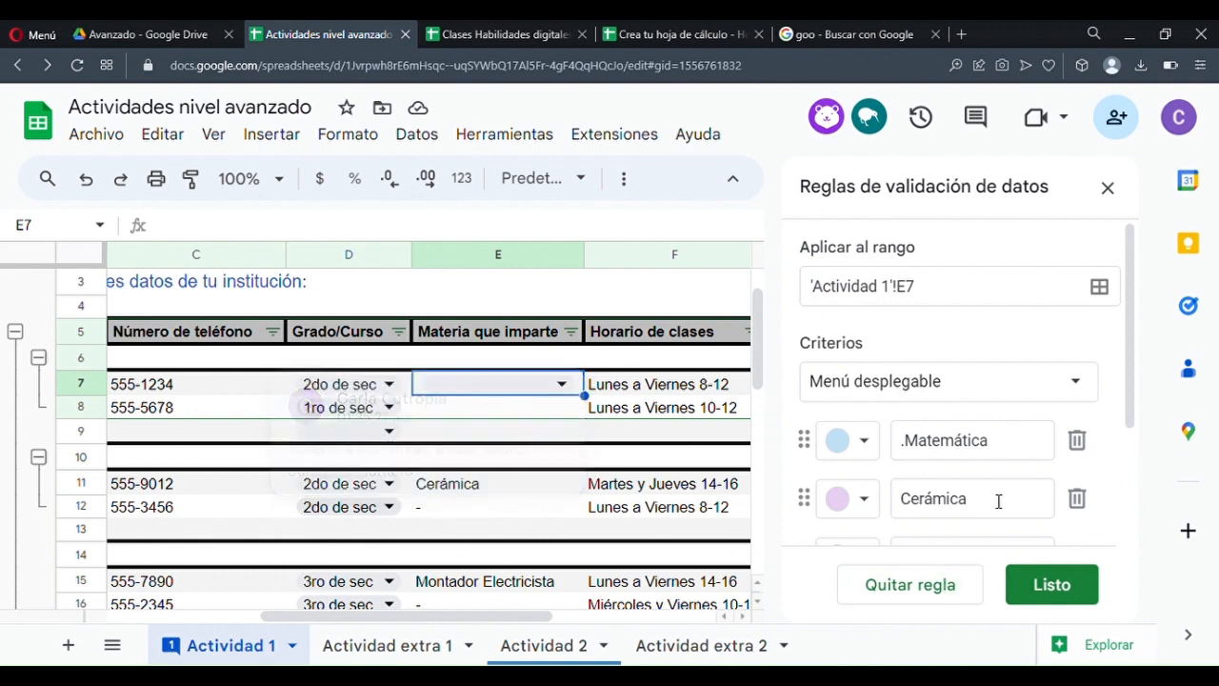
left_click(1106, 195)
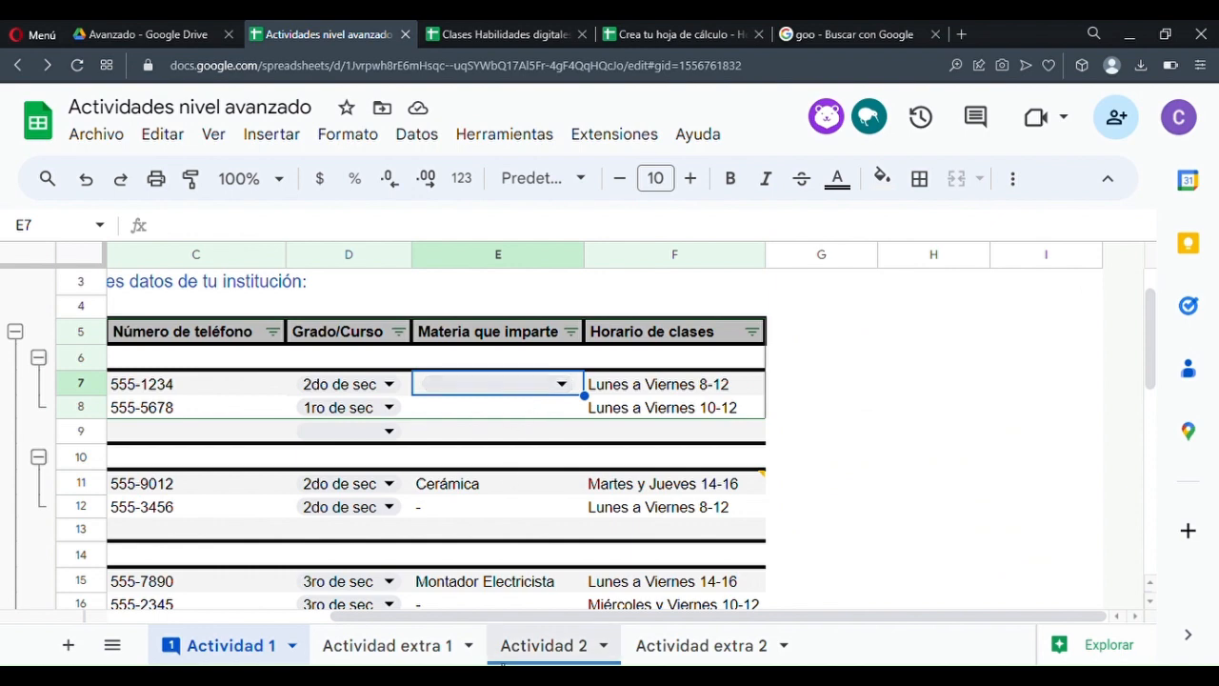
left_click(505, 385)
left_click(609, 371)
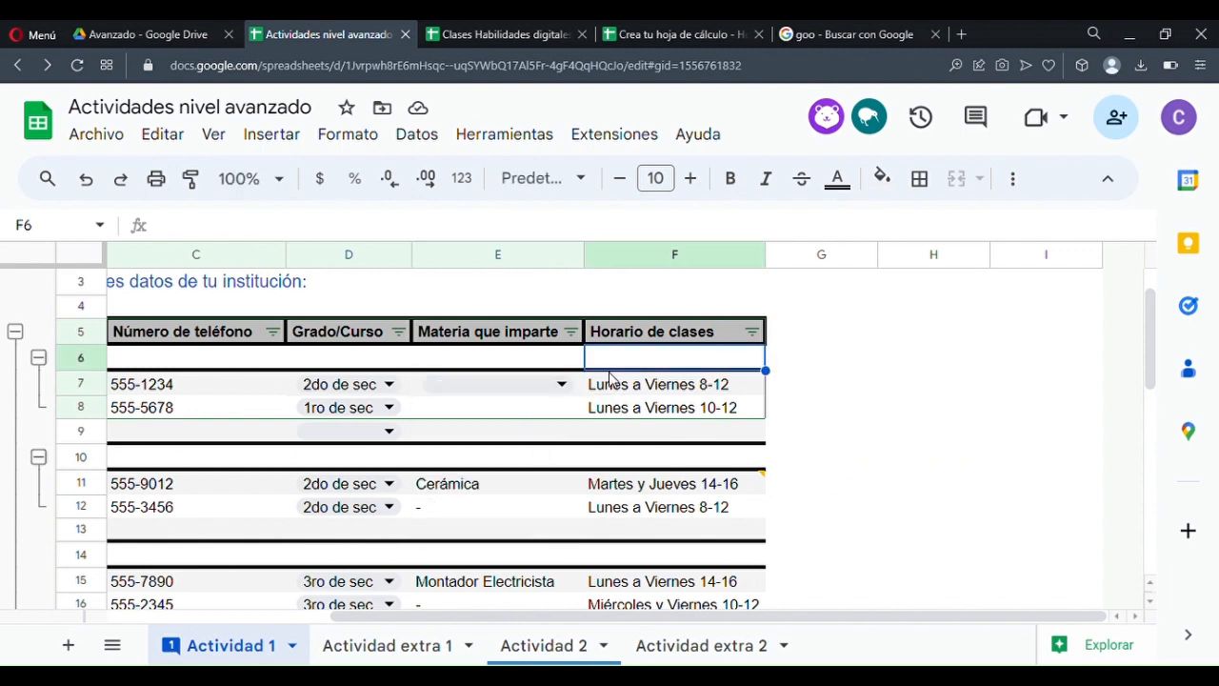
- Try to carry the E7 dropdown down to cell E12, and undo the move
left_click(581, 384)
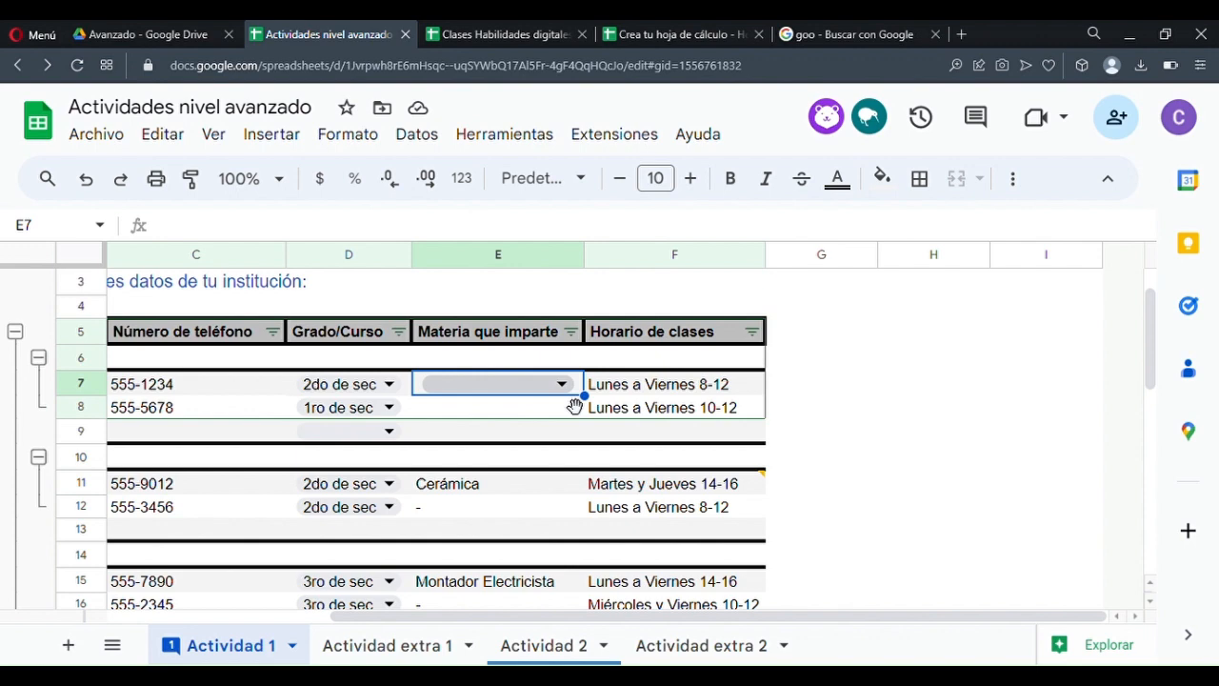
left_click_drag(575, 407, 555, 508)
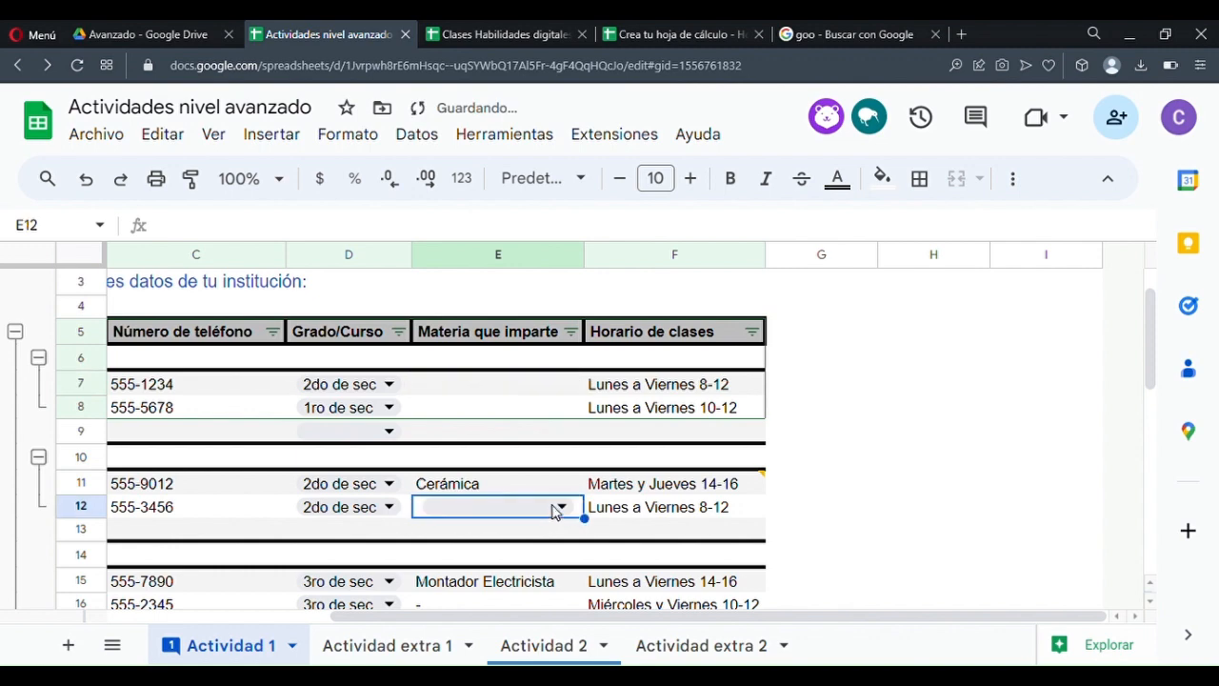
left_click(83, 193)
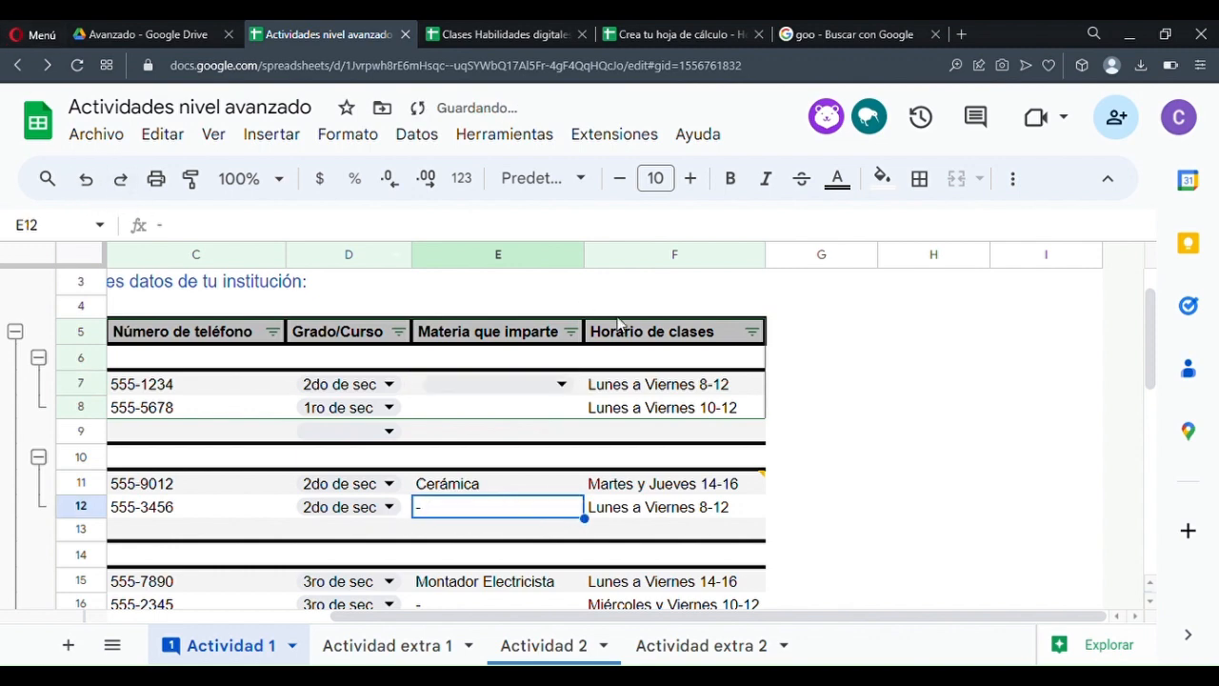
- Fill the E7 dropdown down through cell E10 in the Materia que imparte column
left_click(560, 384)
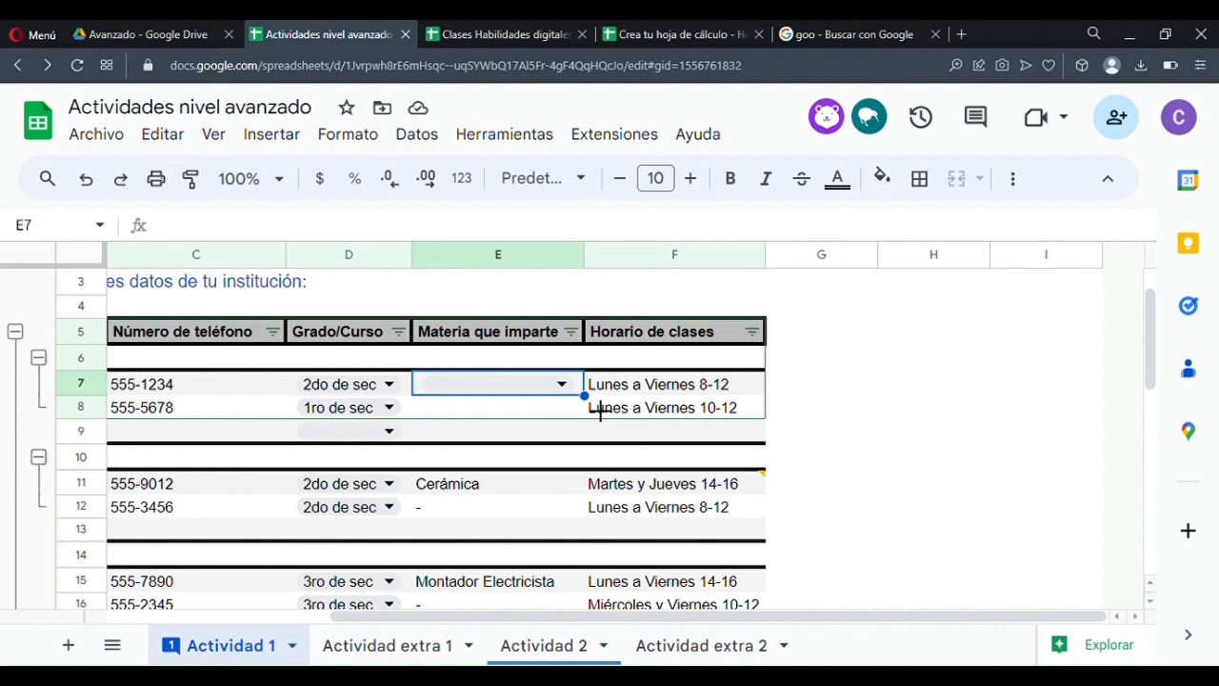
left_click_drag(600, 411, 589, 467)
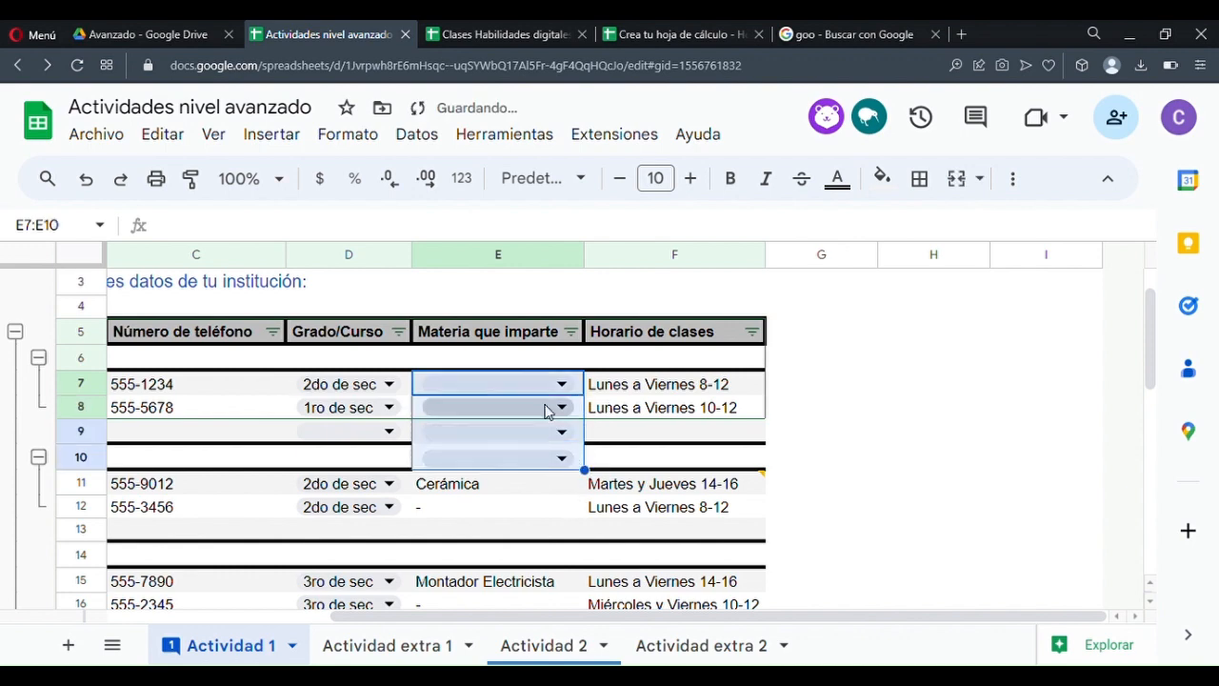